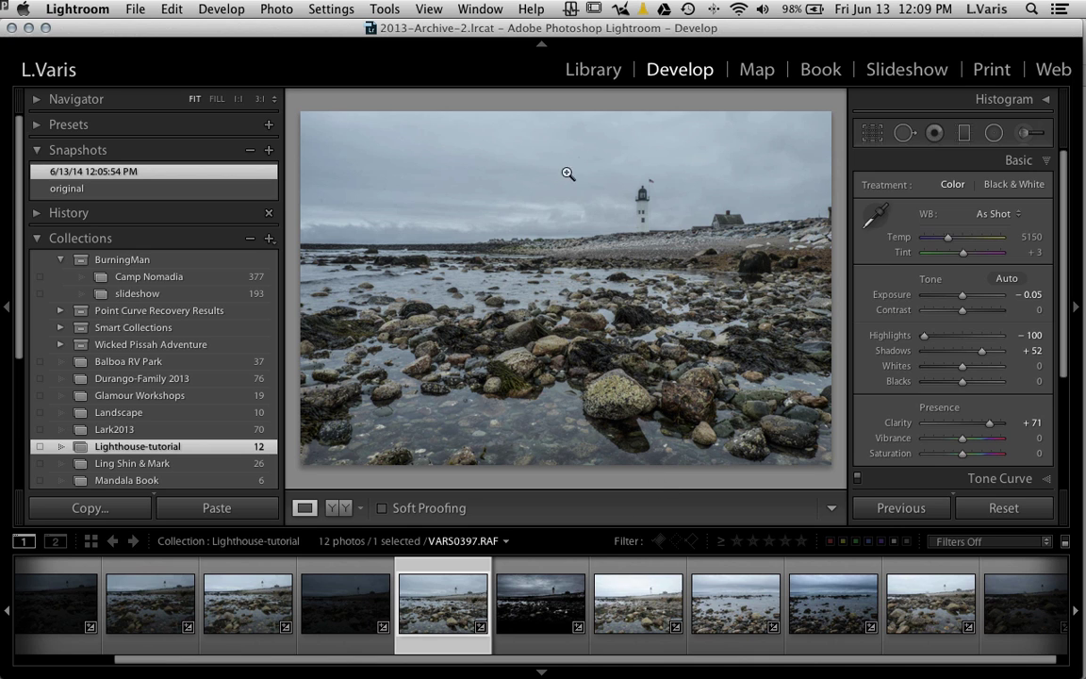
- Compare the developed and original snapshots of the light exposure VARS0397.RAF and the dark exposure VARS0398.RAF
click(552, 591)
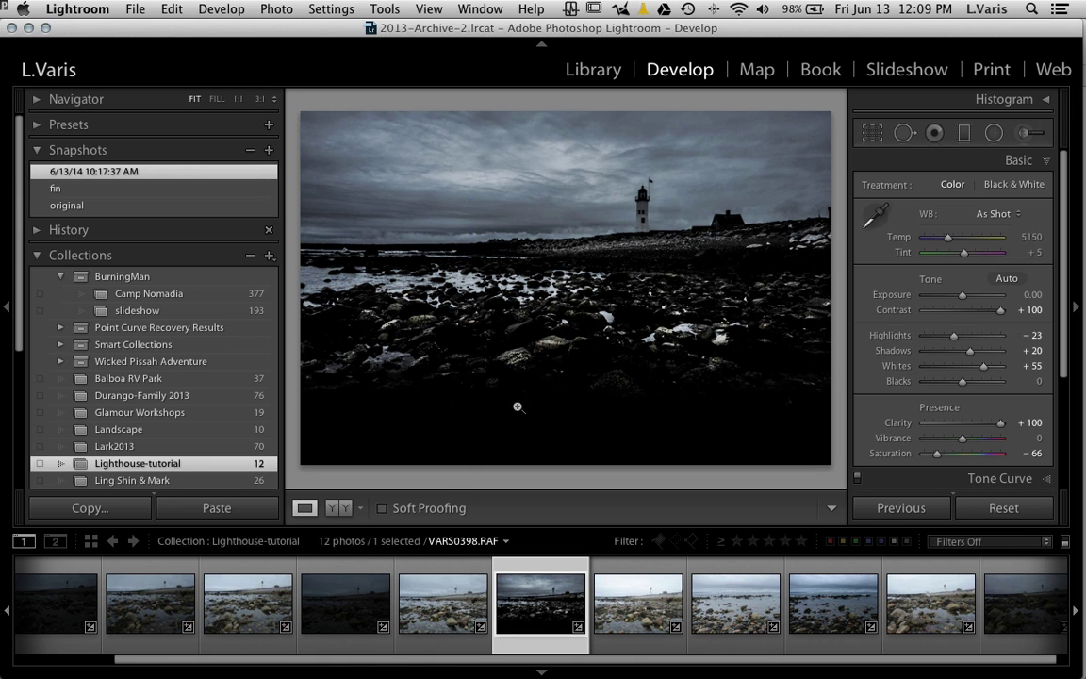
click(453, 596)
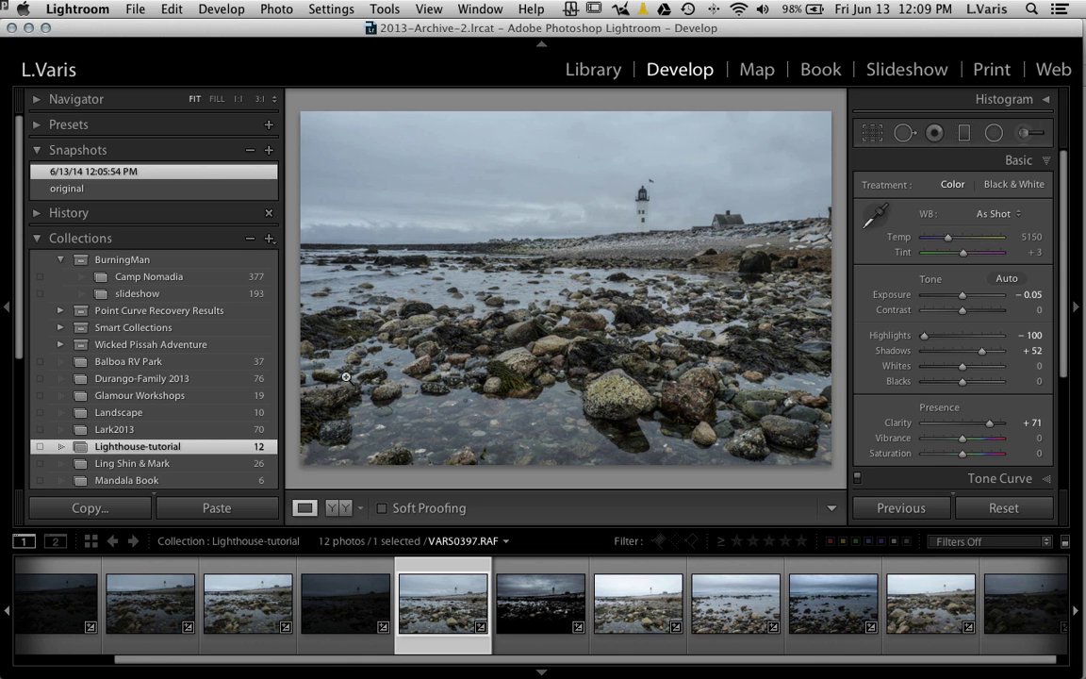
click(527, 601)
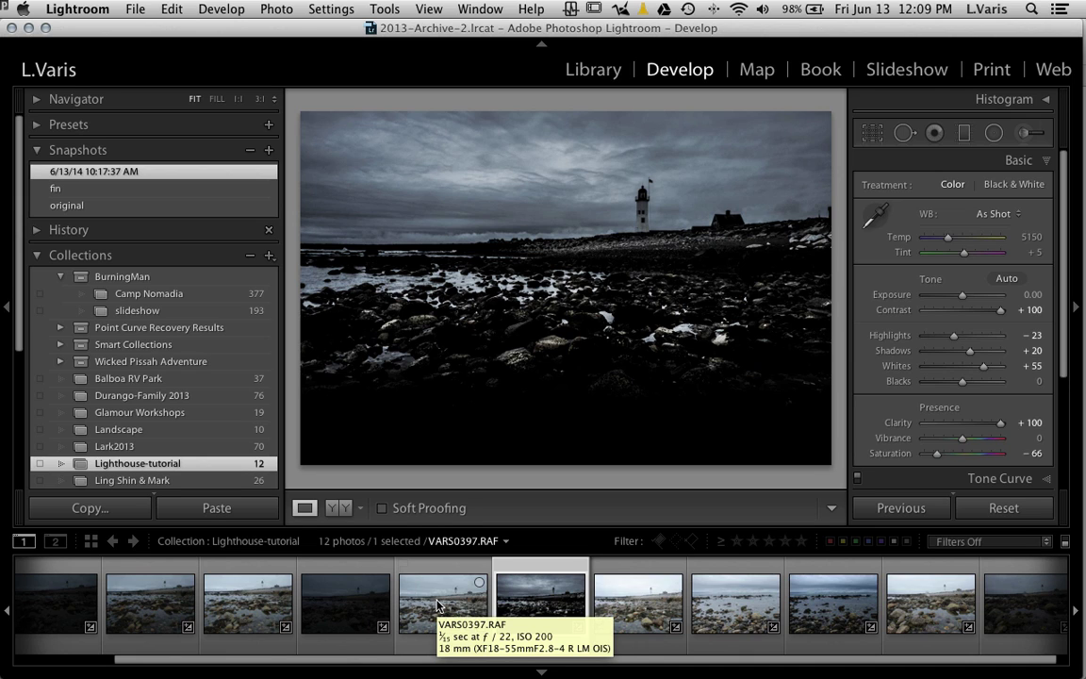
click(68, 206)
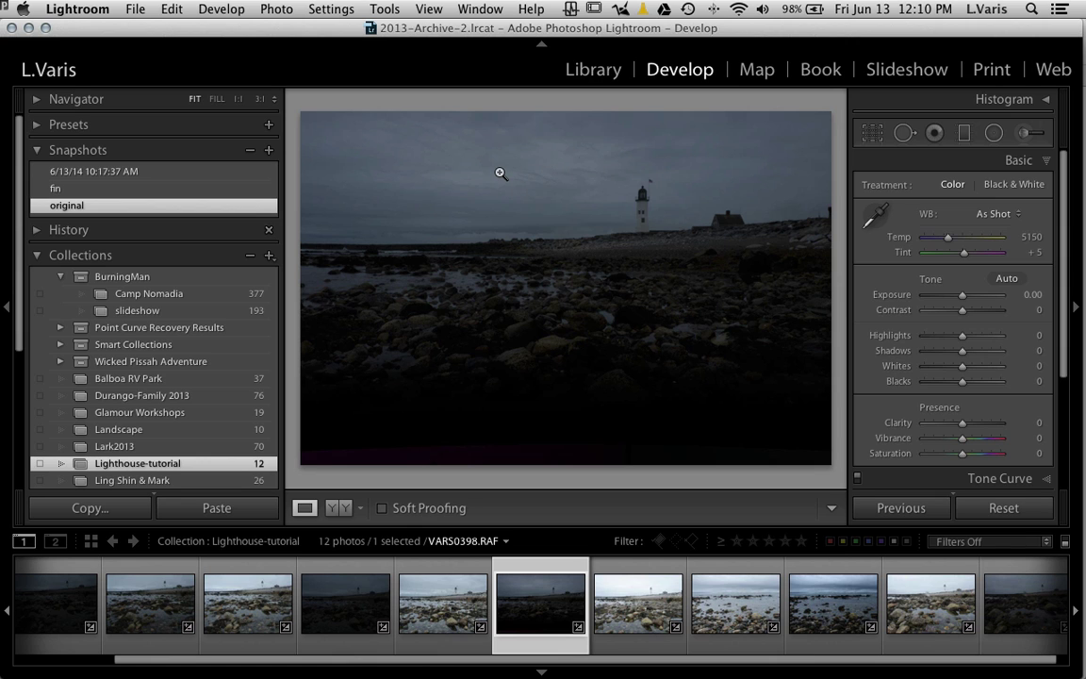
click(439, 609)
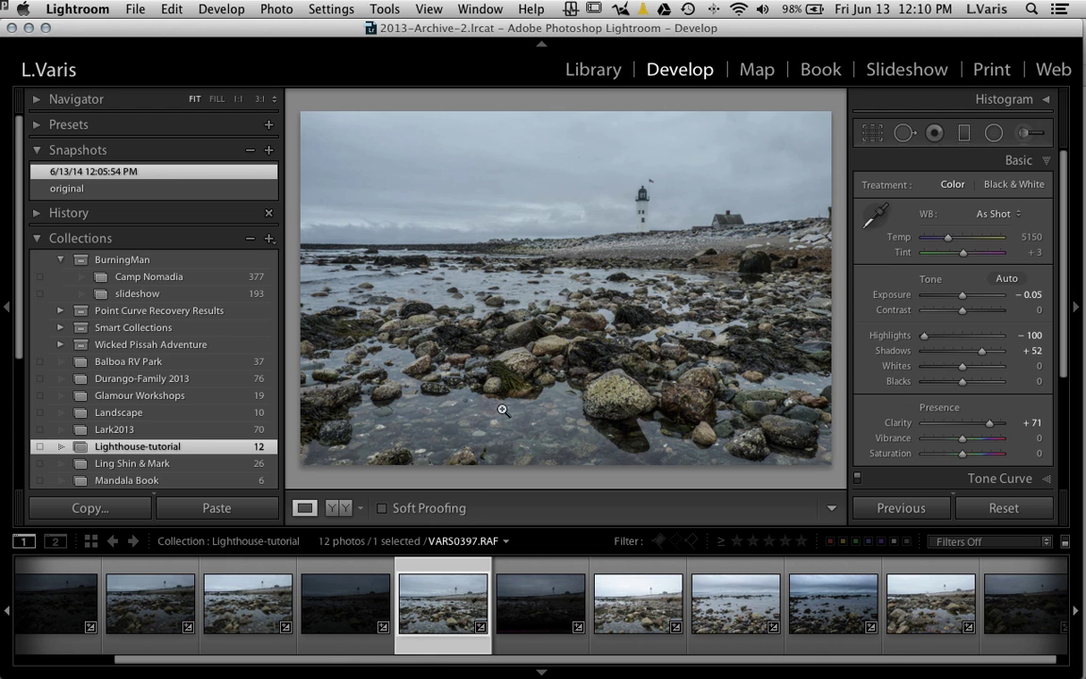
click(71, 189)
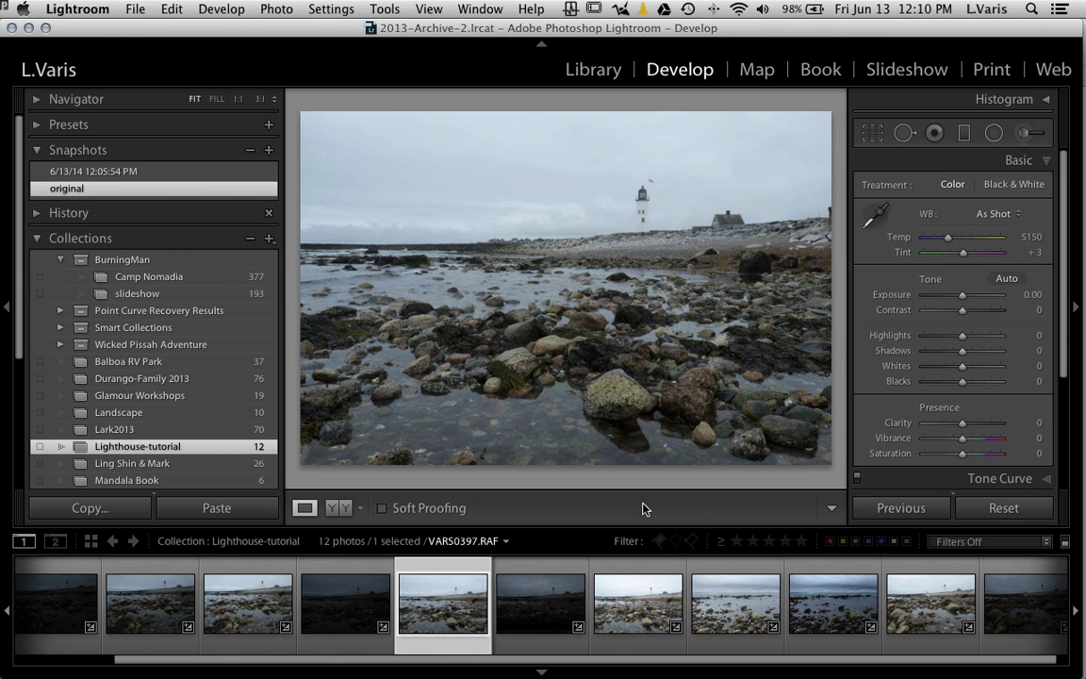
click(107, 172)
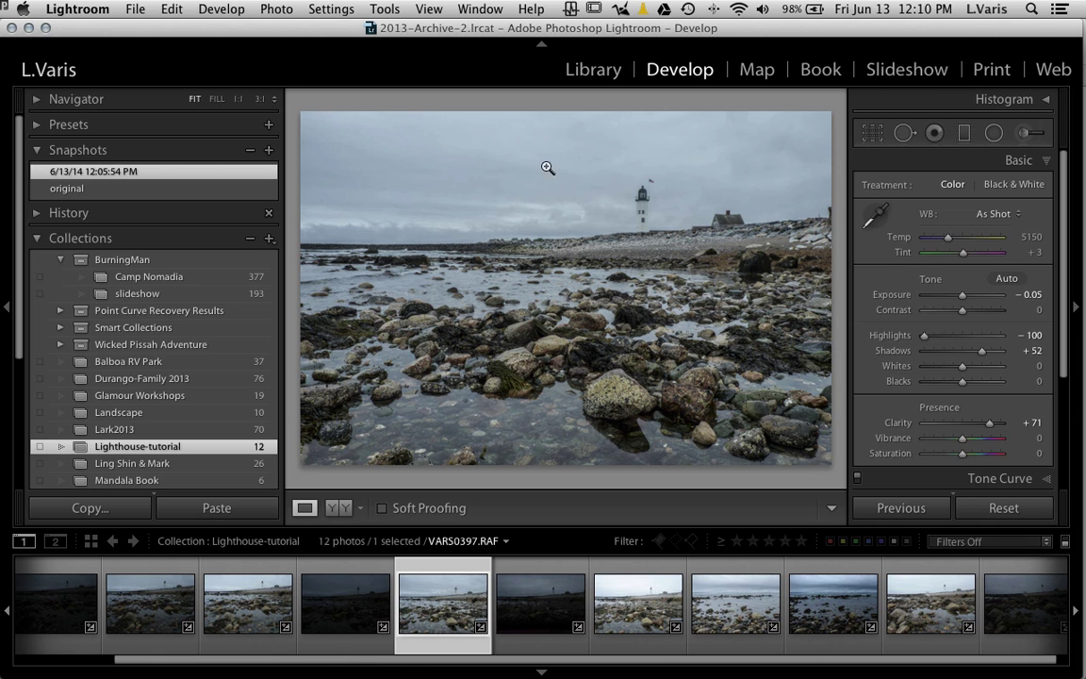
click(540, 608)
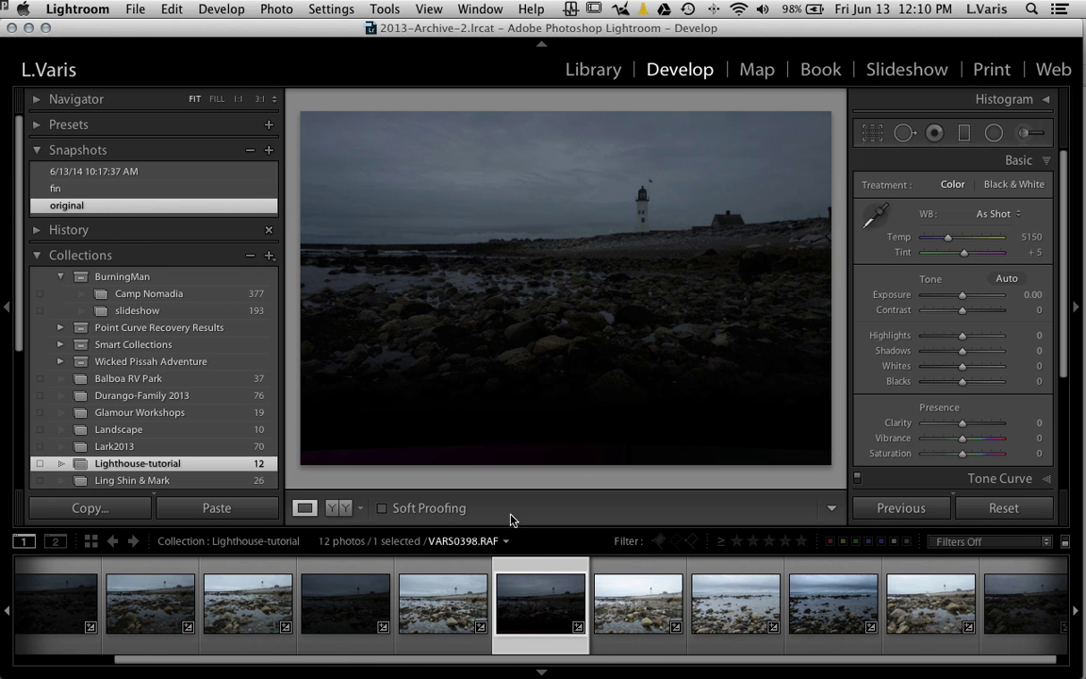
click(114, 175)
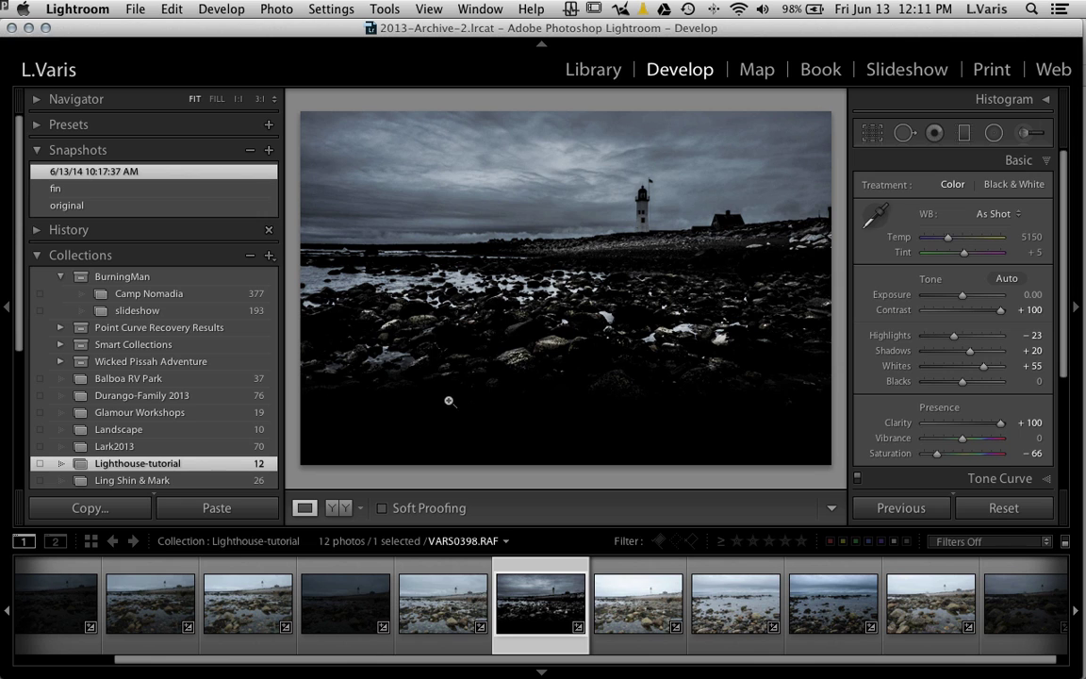
click(452, 606)
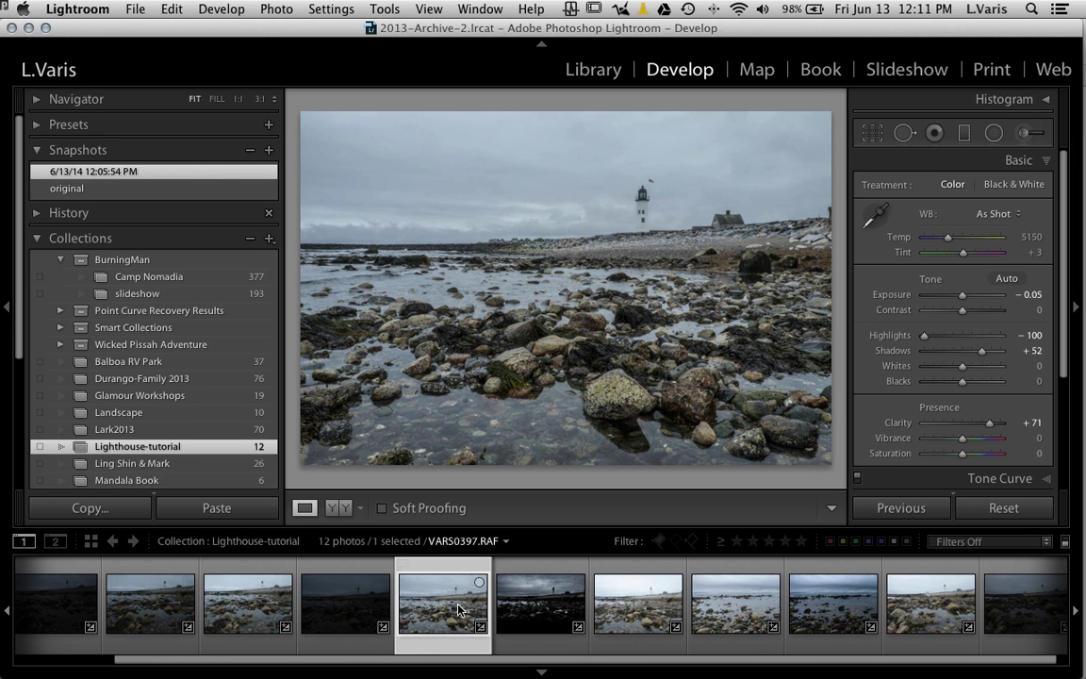
- Black out the foreground of VARS0398.RAF below the horizon with a graduated filter at Exposure −4.00
click(514, 603)
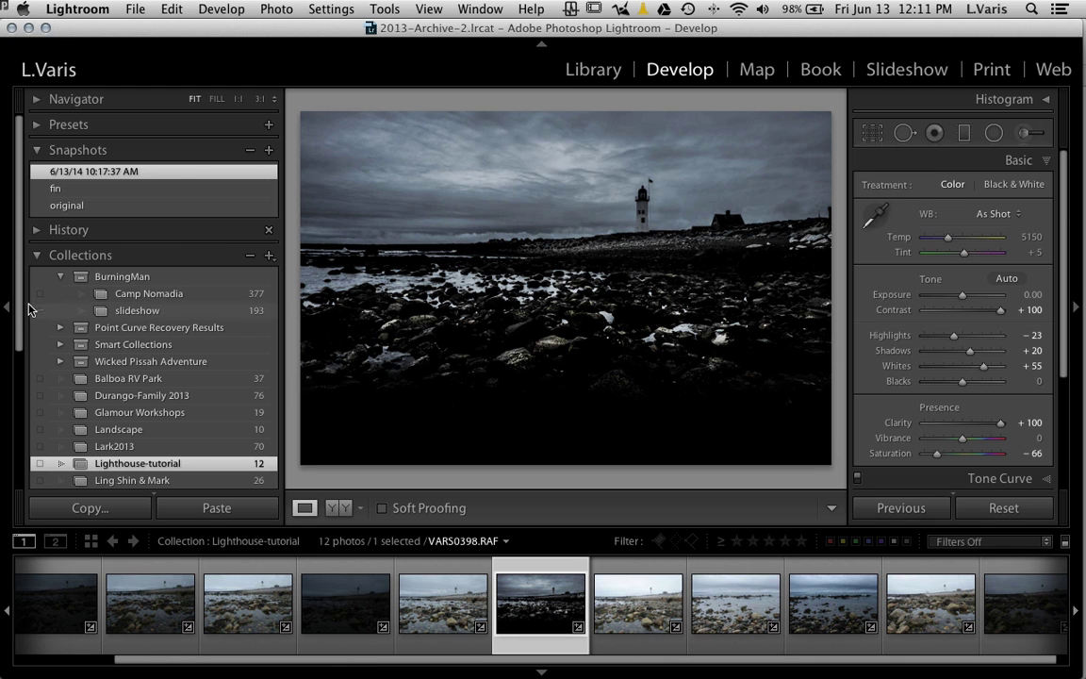
click(6, 278)
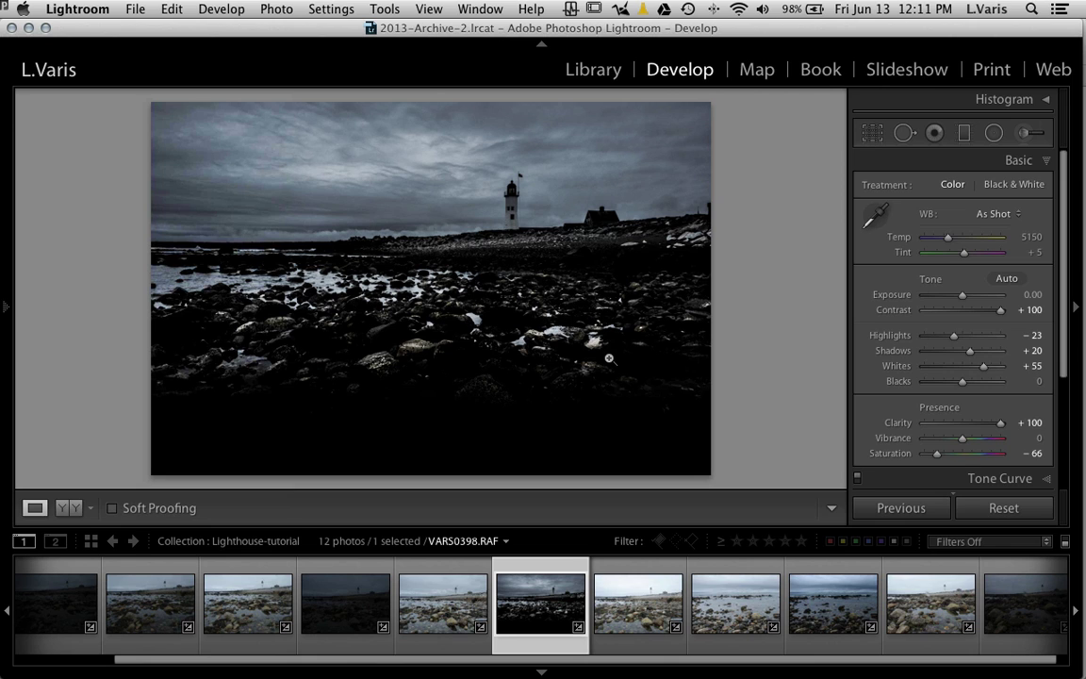
click(964, 135)
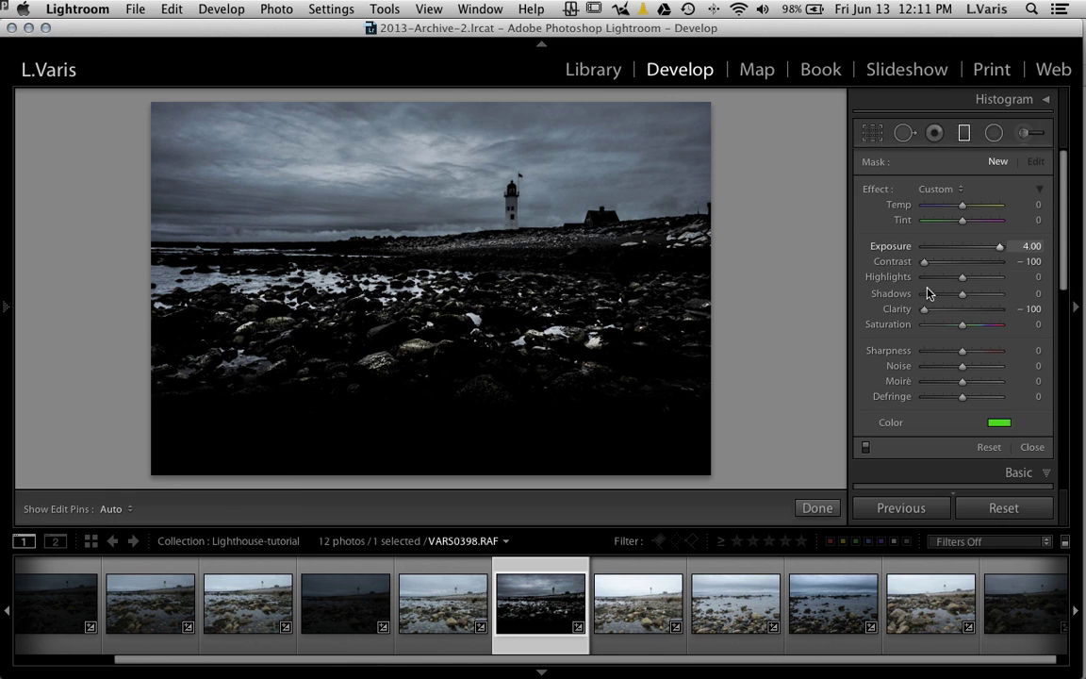
drag(1001, 250, 914, 249)
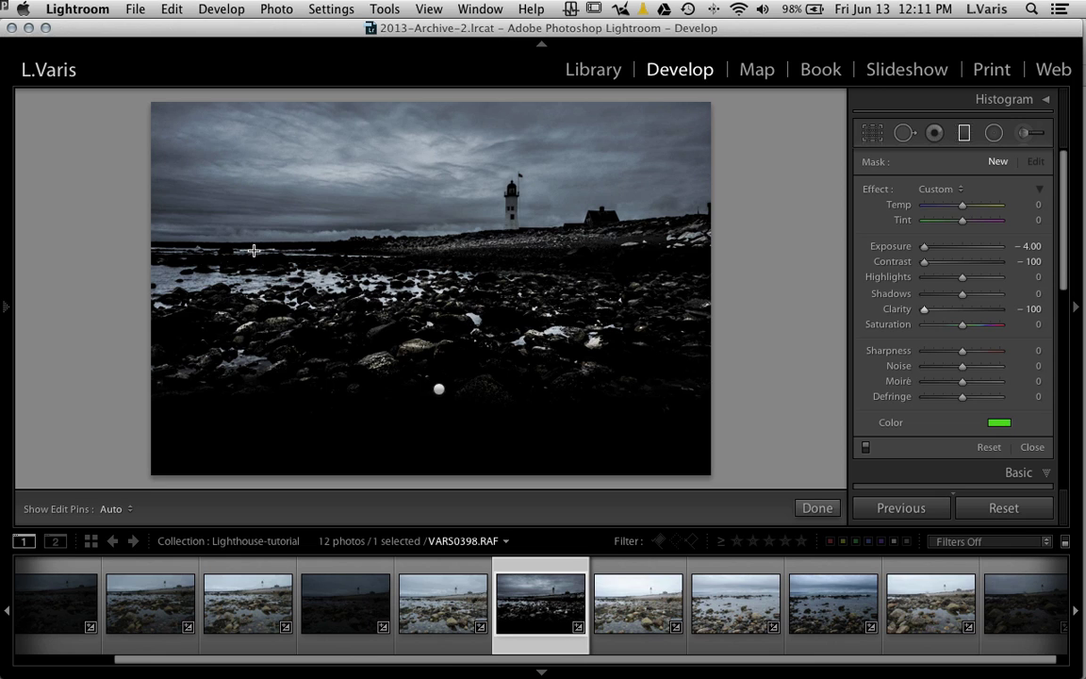
drag(254, 248, 253, 244)
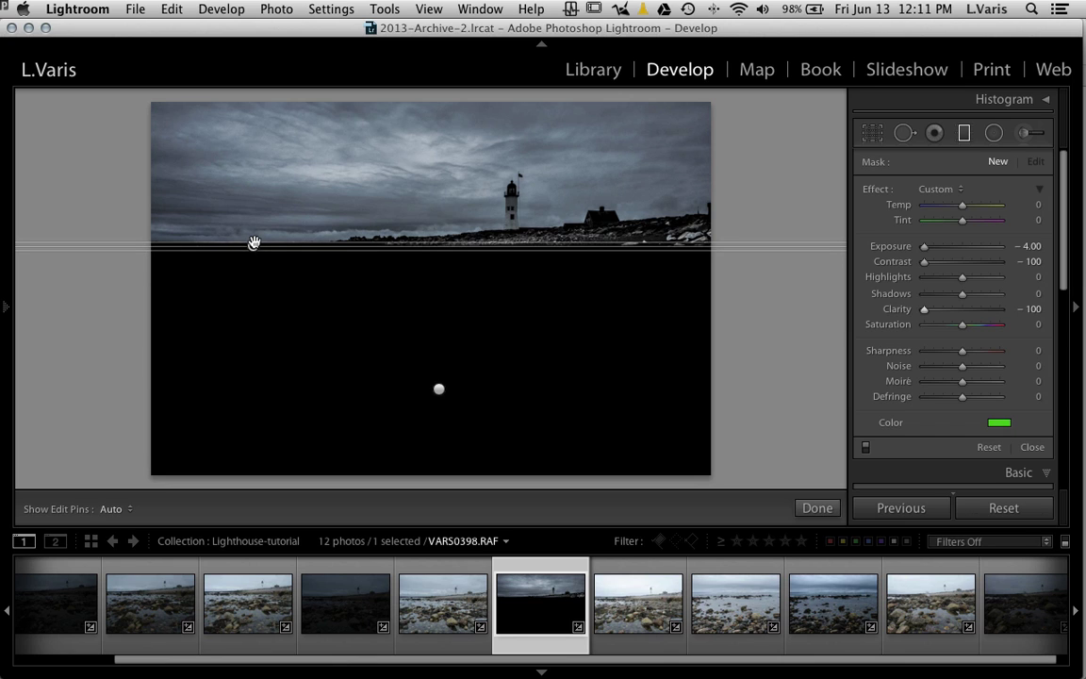
drag(254, 244, 255, 242)
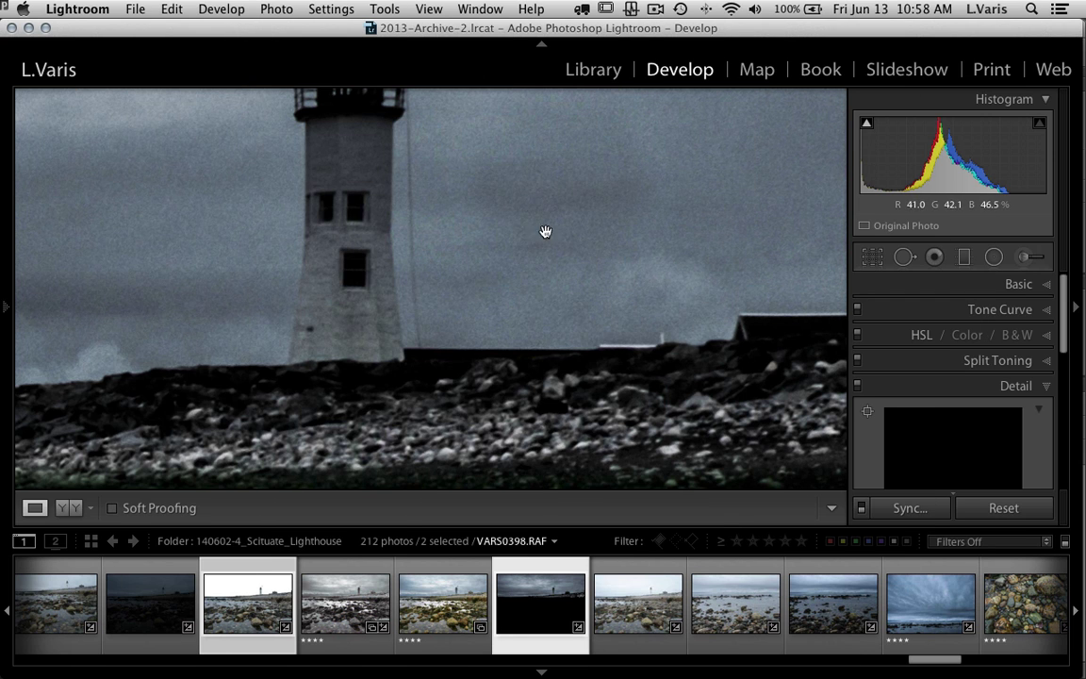
- Examine the sky and lighthouse in the dark exposure and the shore, rocks and house in the light exposure at close magnification
drag(545, 233, 701, 327)
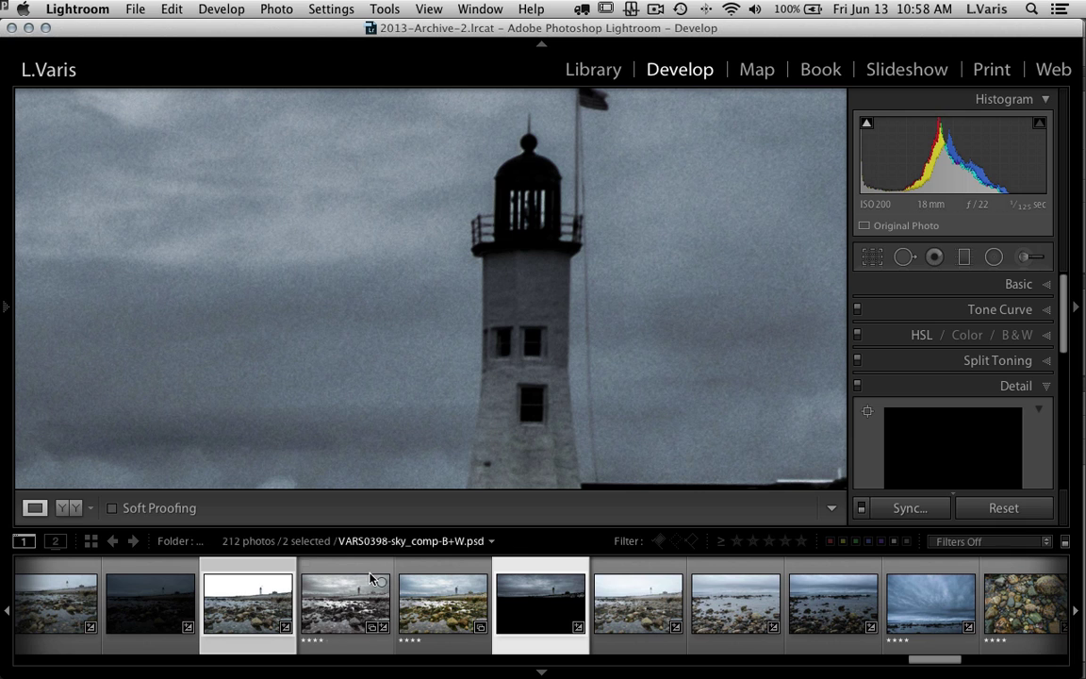
click(244, 617)
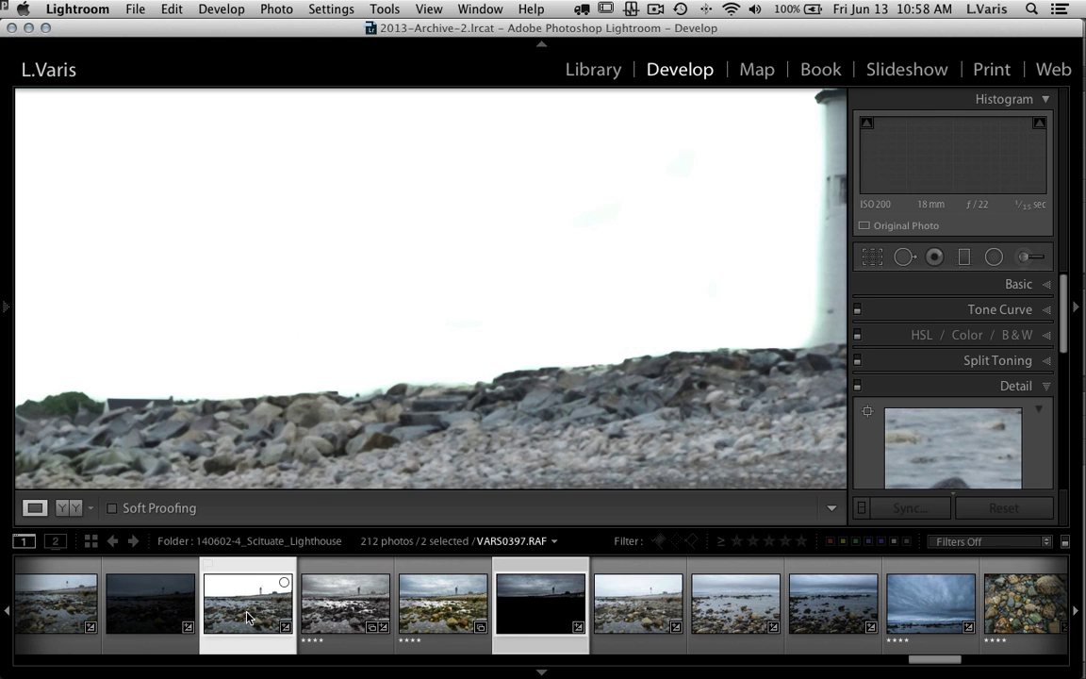
drag(615, 339, 439, 219)
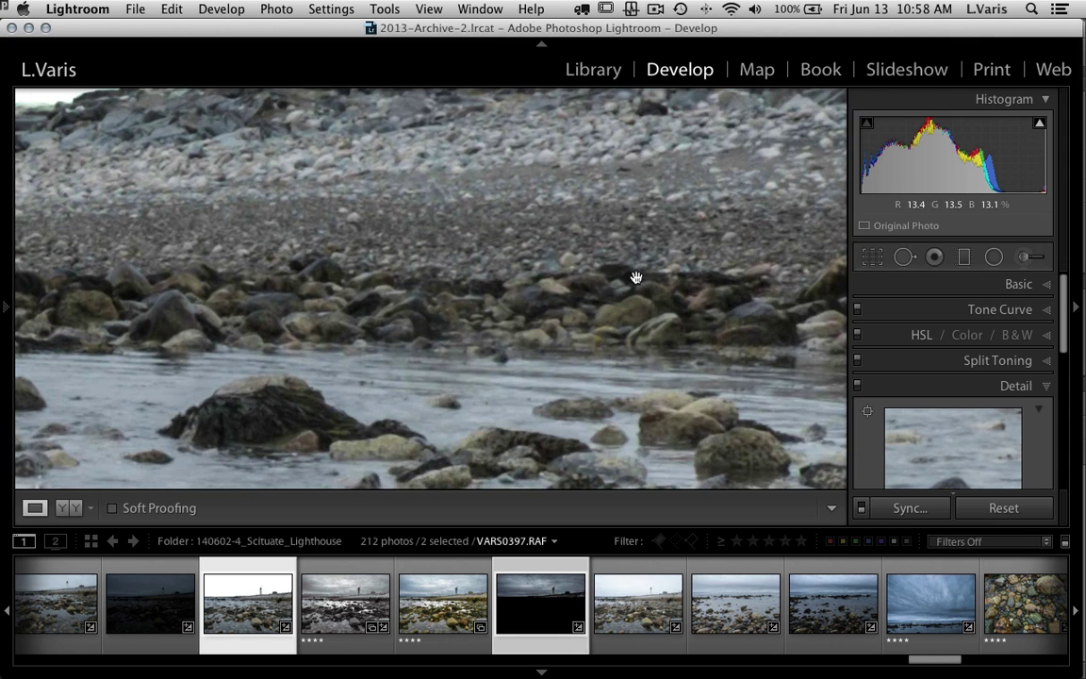
drag(636, 277, 492, 218)
drag(709, 308, 476, 293)
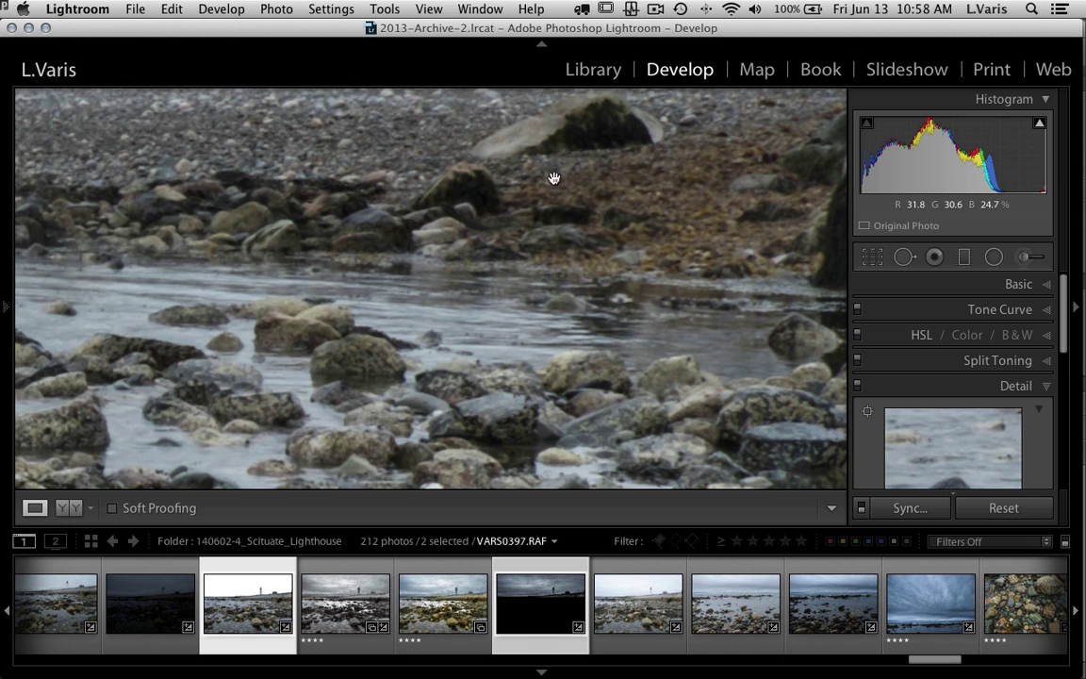
drag(553, 178, 457, 307)
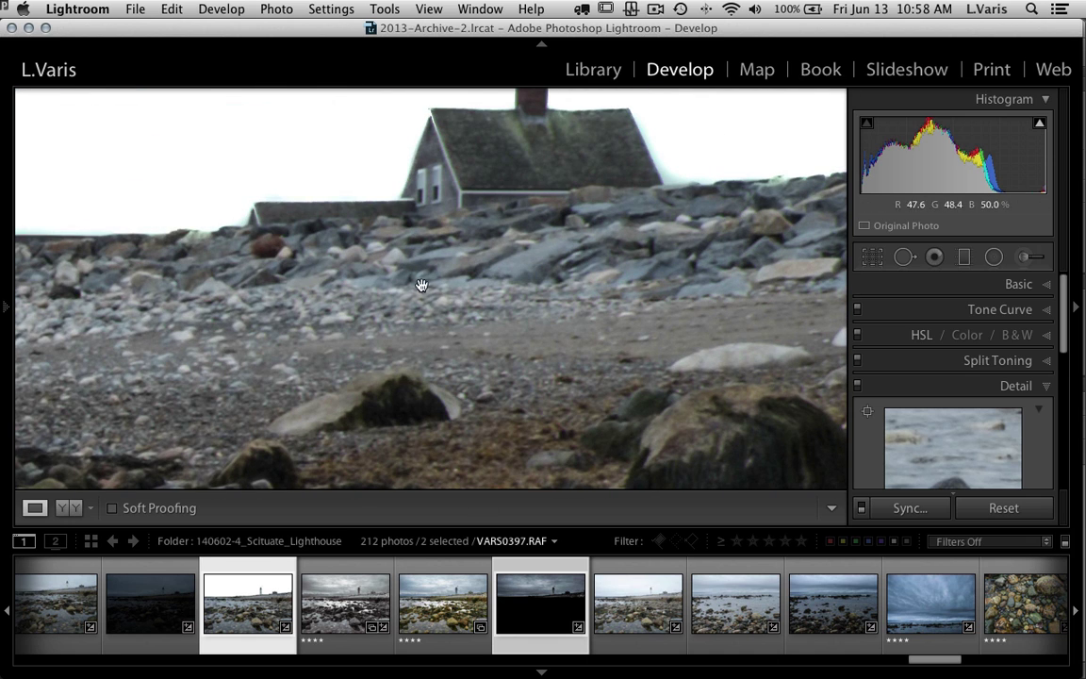
click(538, 612)
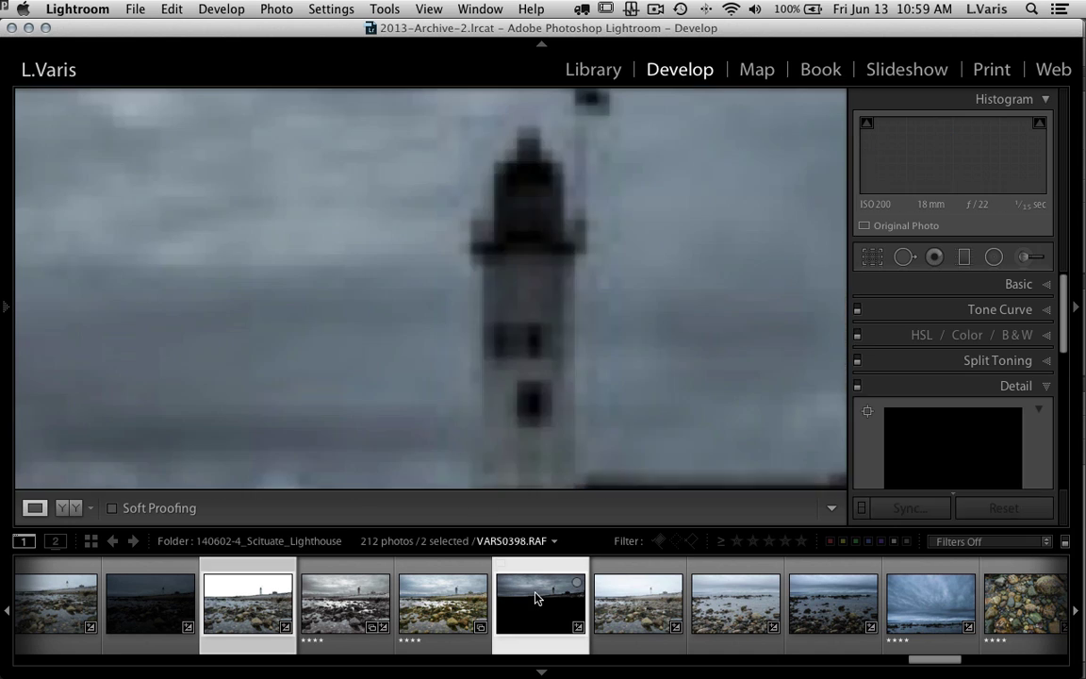
click(211, 614)
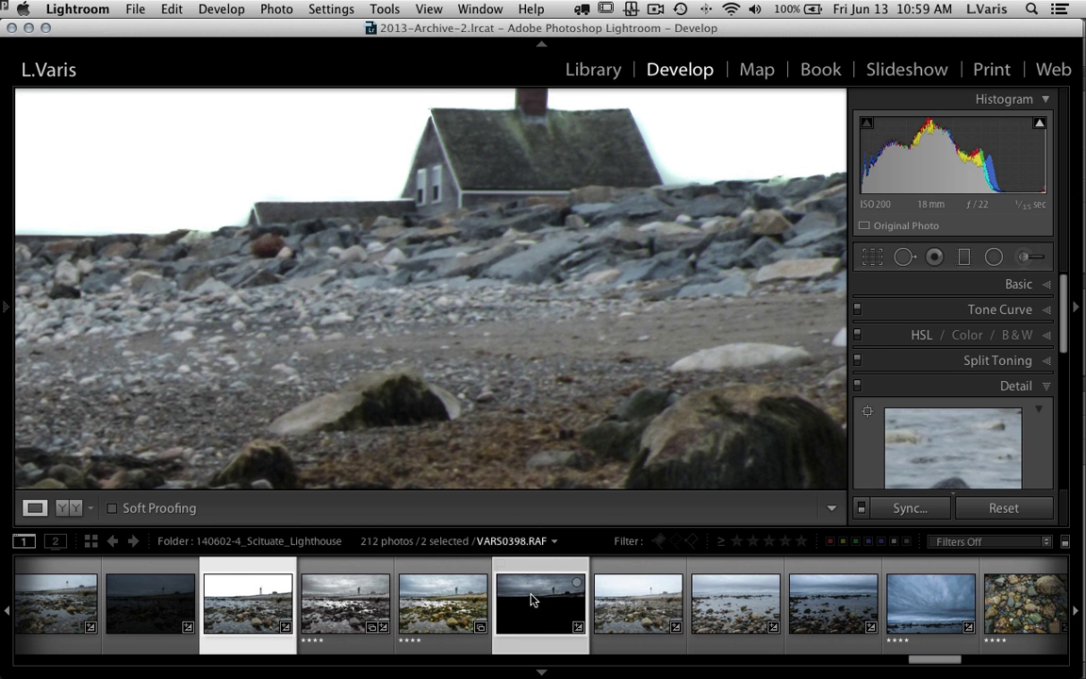
- Apply noise reduction to VARS0398.RAF with Color 50 and Luminance 29, checking the sky around the lighthouse
click(530, 599)
scroll(619, 354, down, 3)
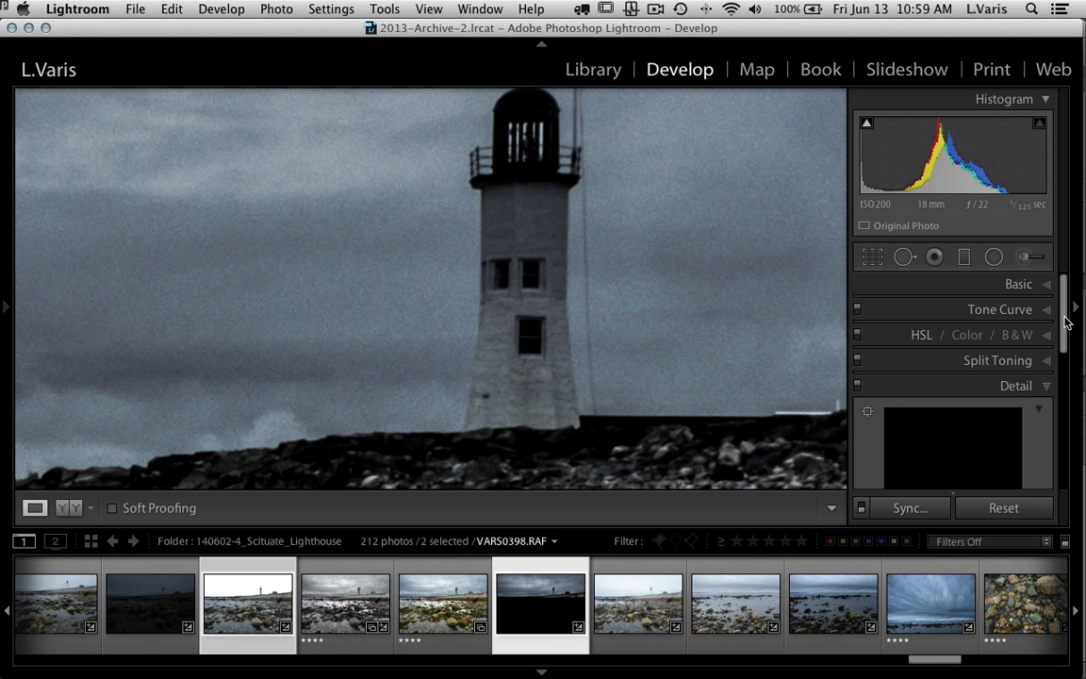
drag(1064, 322, 1066, 366)
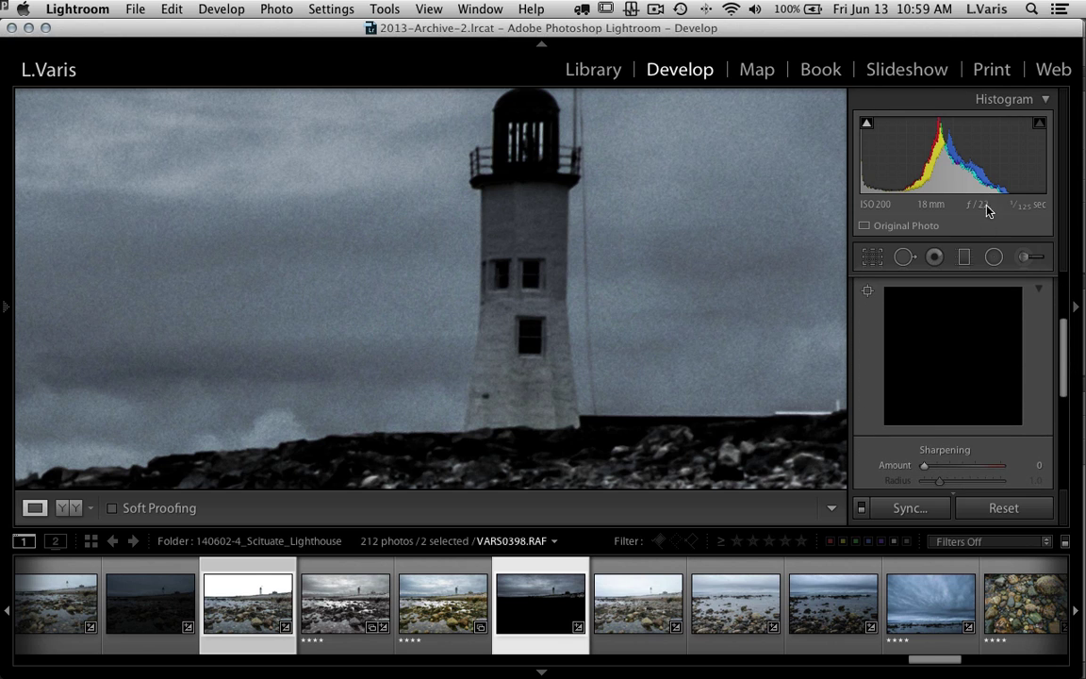
click(1045, 100)
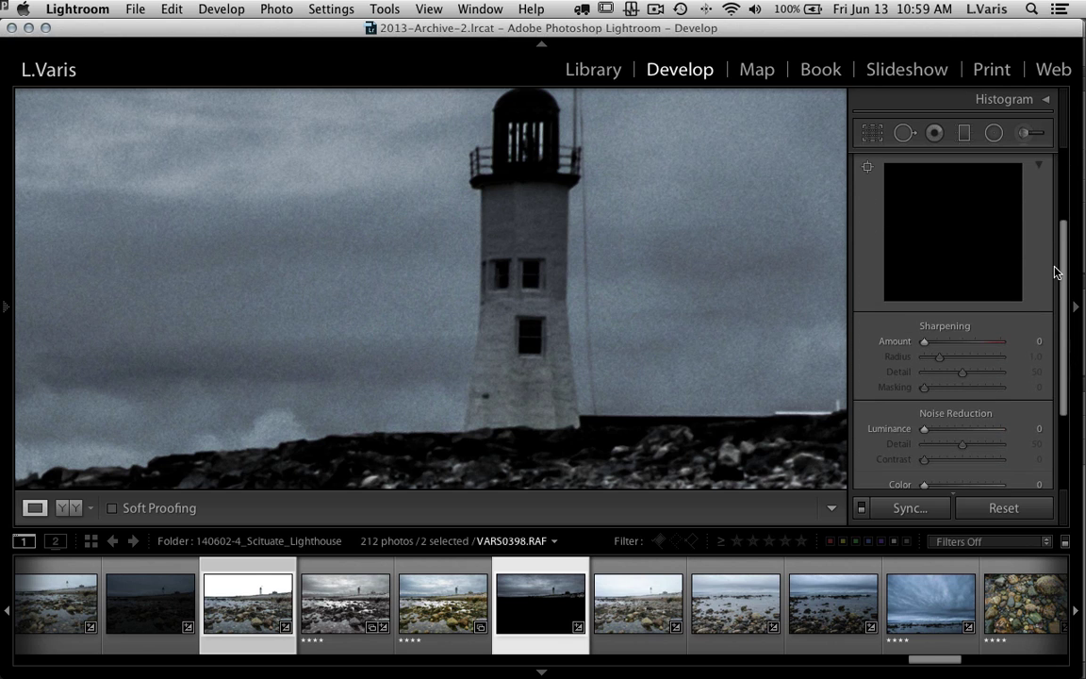
scroll(1066, 280, down, 3)
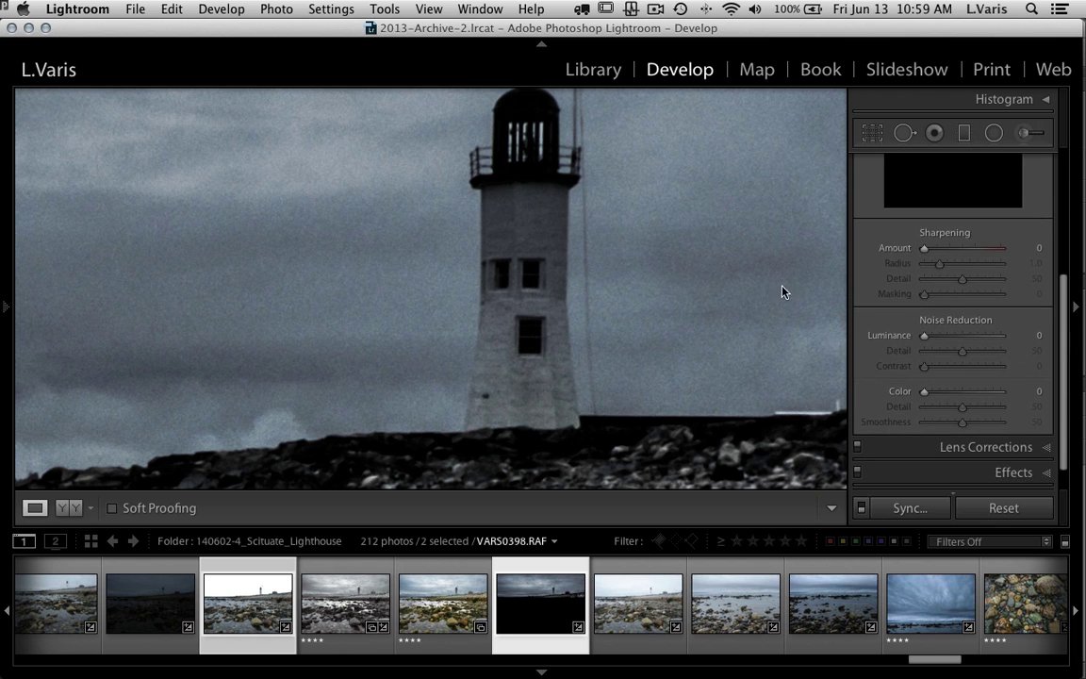
drag(402, 218, 438, 257)
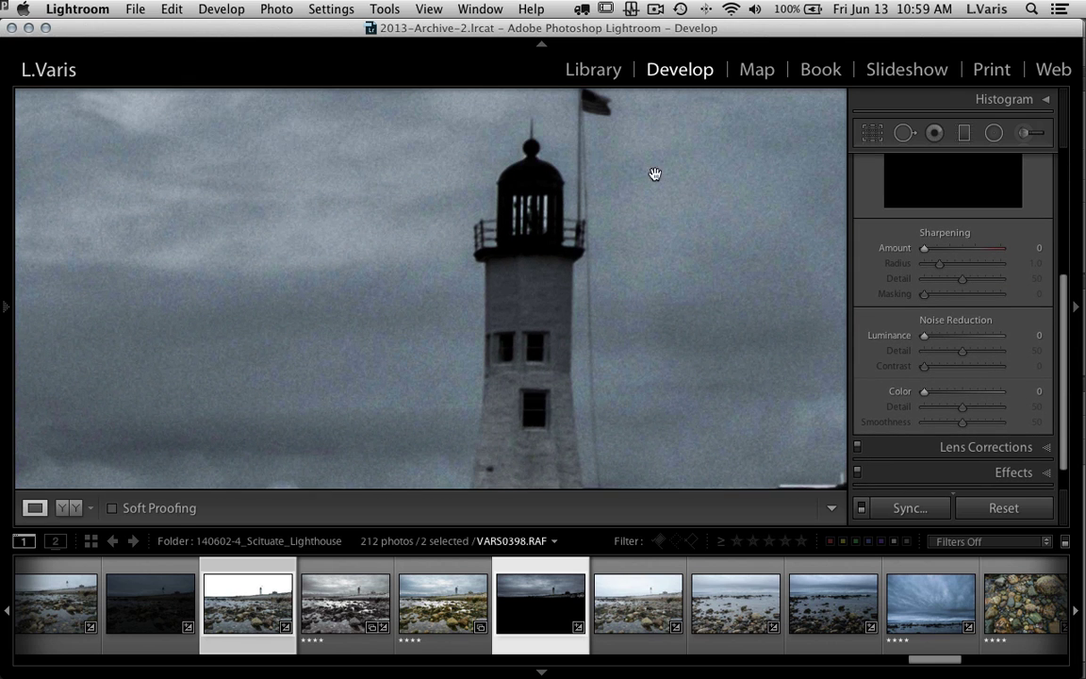
drag(923, 391, 963, 397)
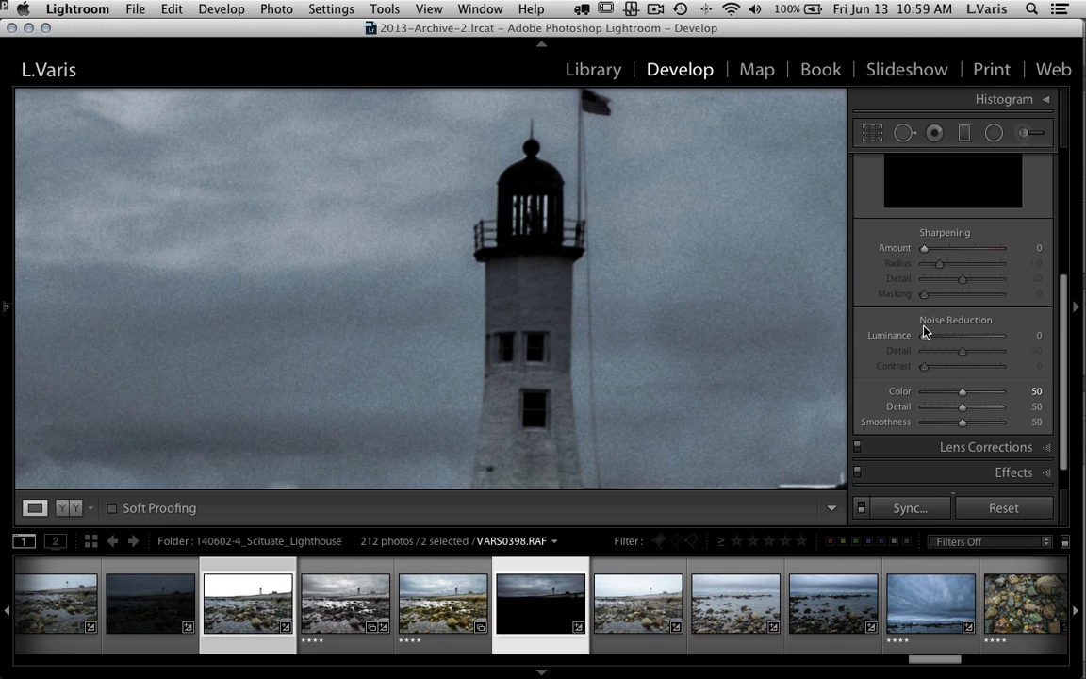
drag(925, 336, 942, 340)
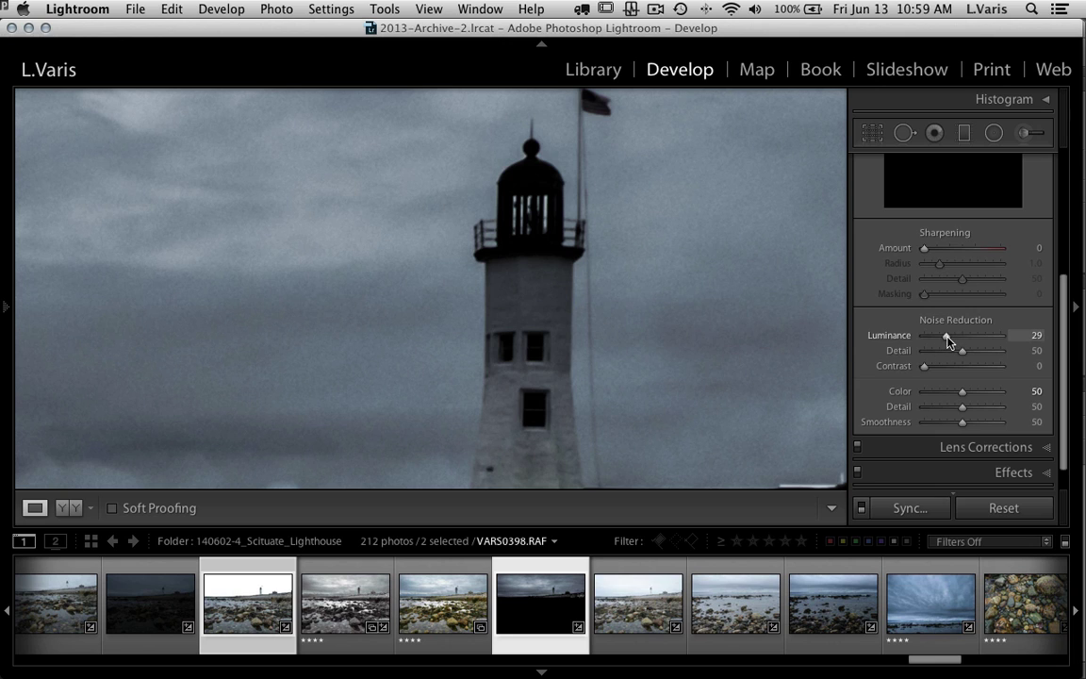
click(675, 319)
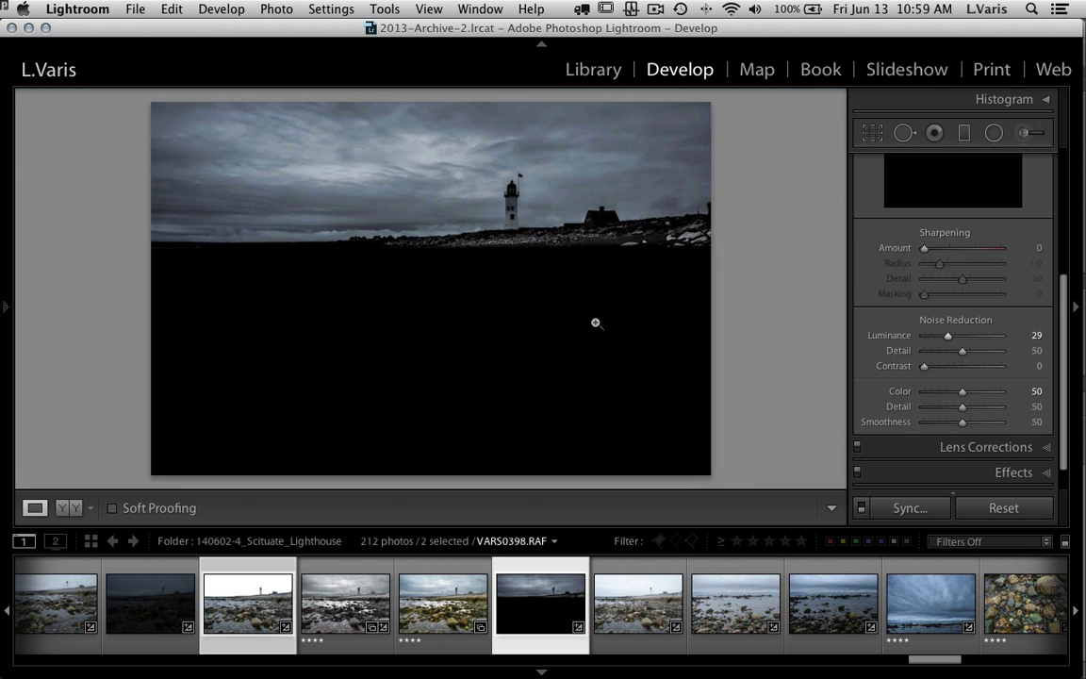
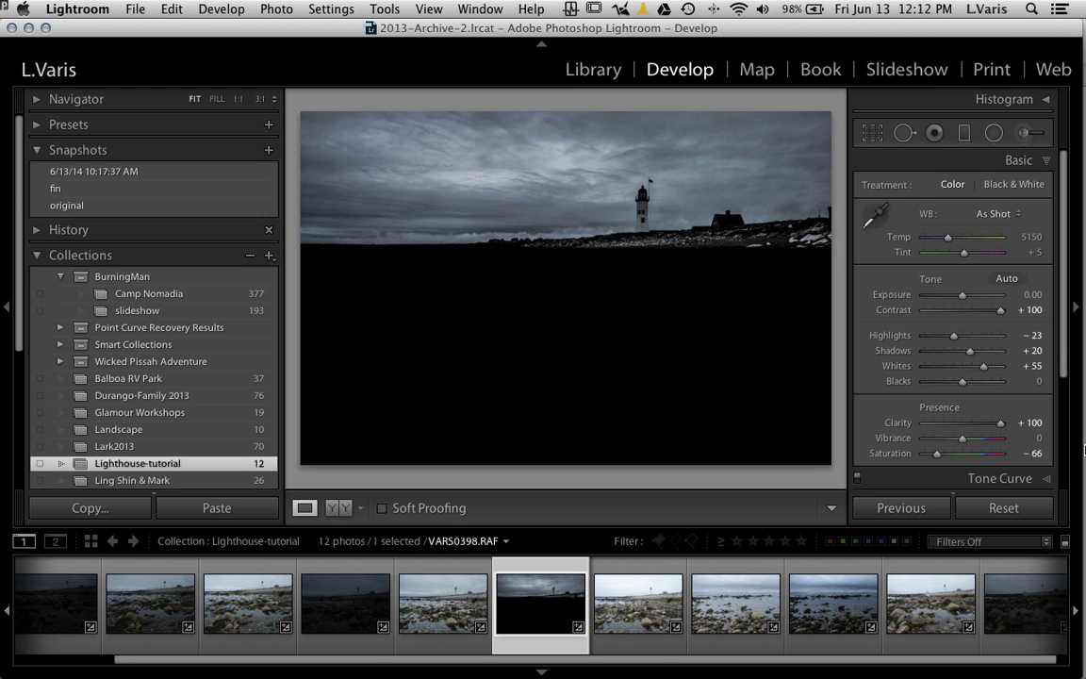
- Open VARS0397.RAF and VARS0398.RAF together as layers of one document in Photoshop
click(436, 608)
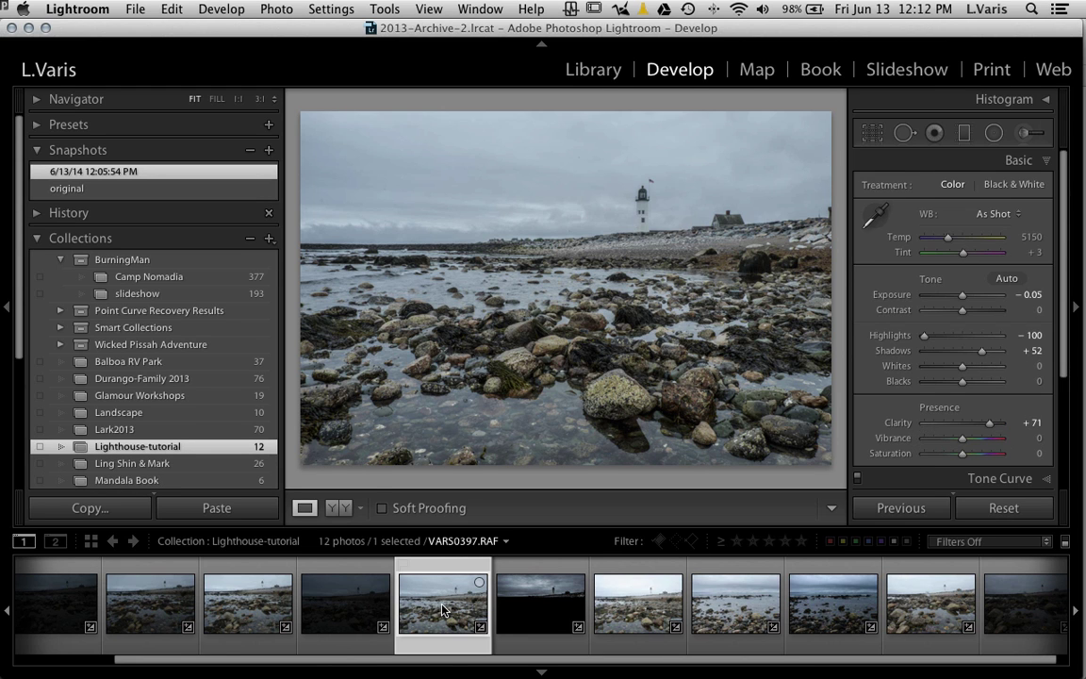
super+click(535, 608)
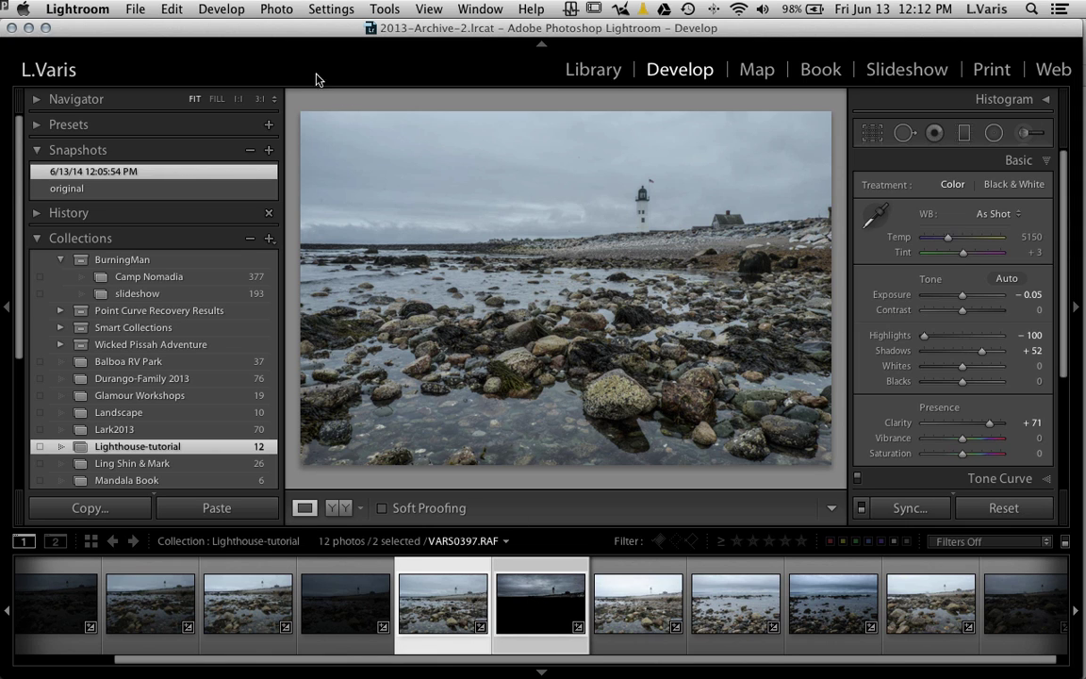
click(276, 10)
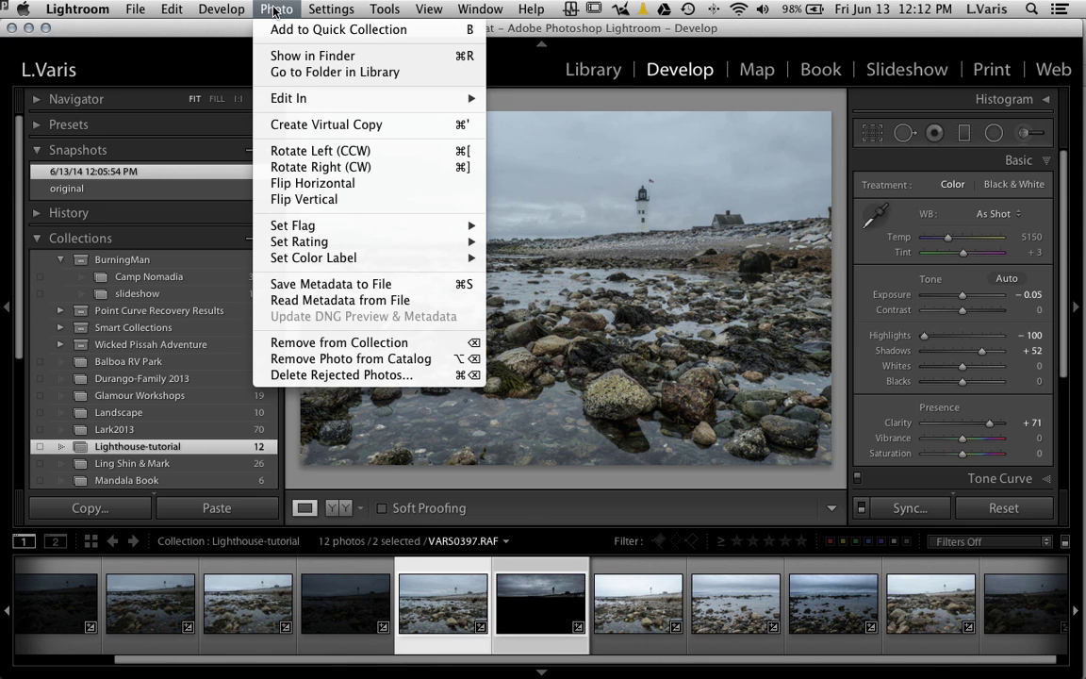
mouse_move(279, 102)
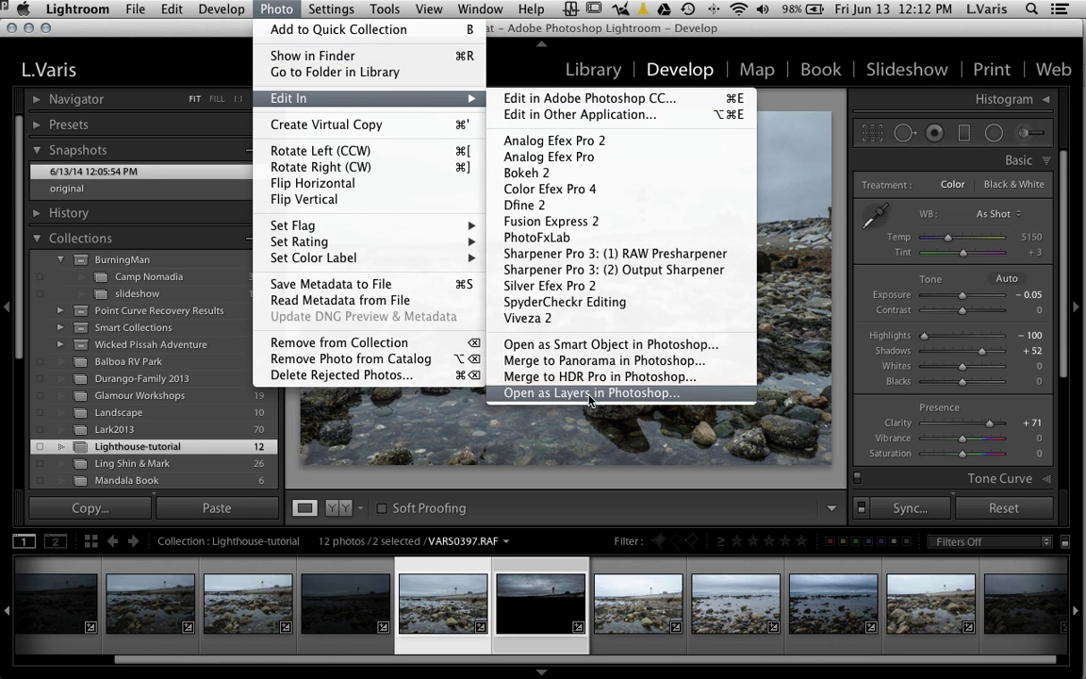
click(691, 398)
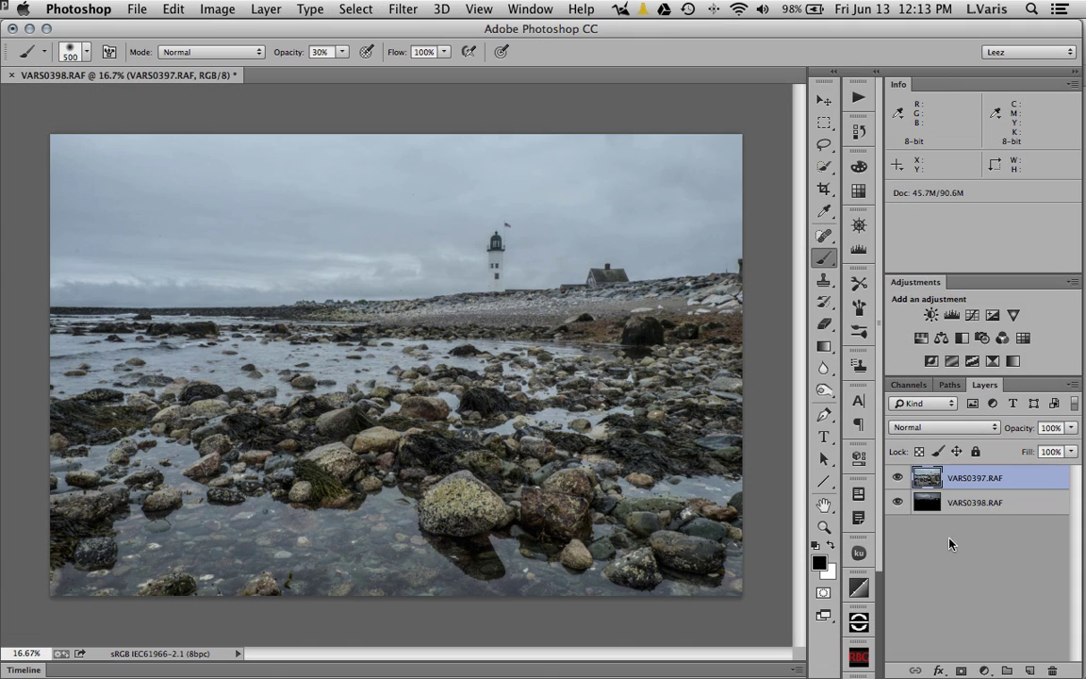
- Compare the two exposures by toggling layer visibility, and move the VARS0398.RAF layer above VARS0397.RAF
click(897, 480)
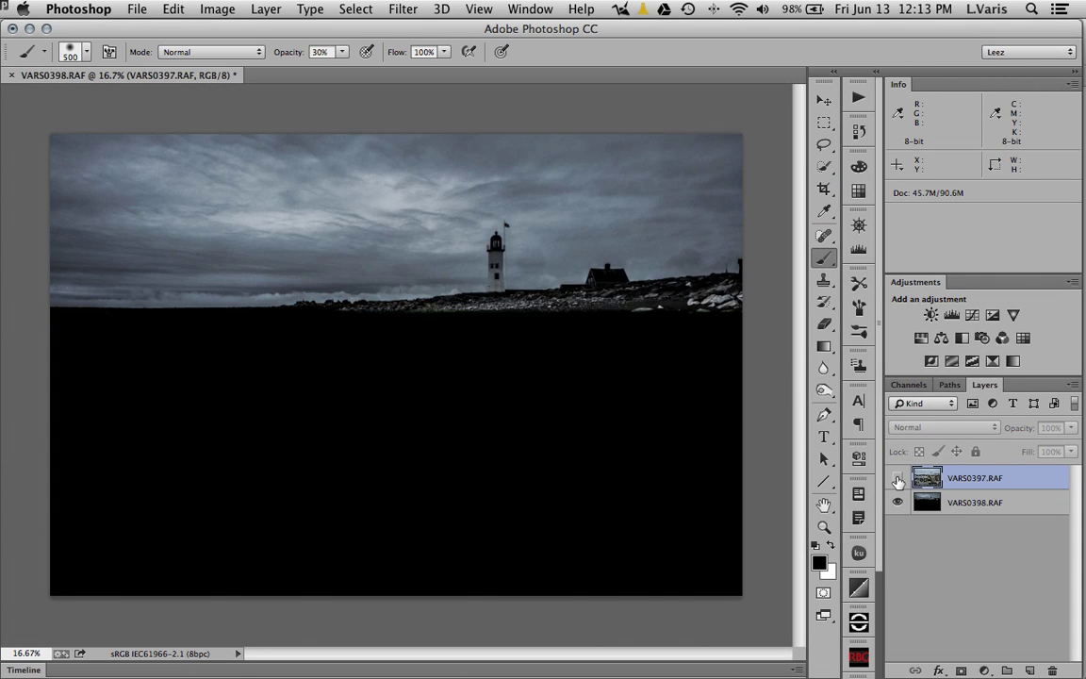
click(897, 480)
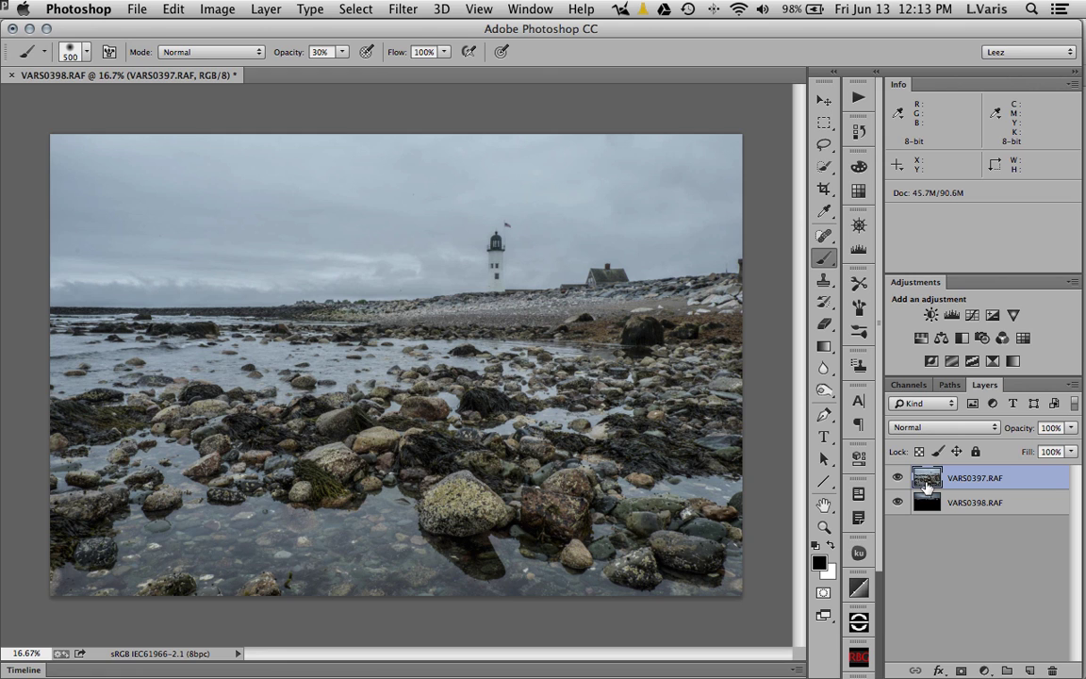
click(897, 479)
click(897, 480)
drag(924, 506, 926, 479)
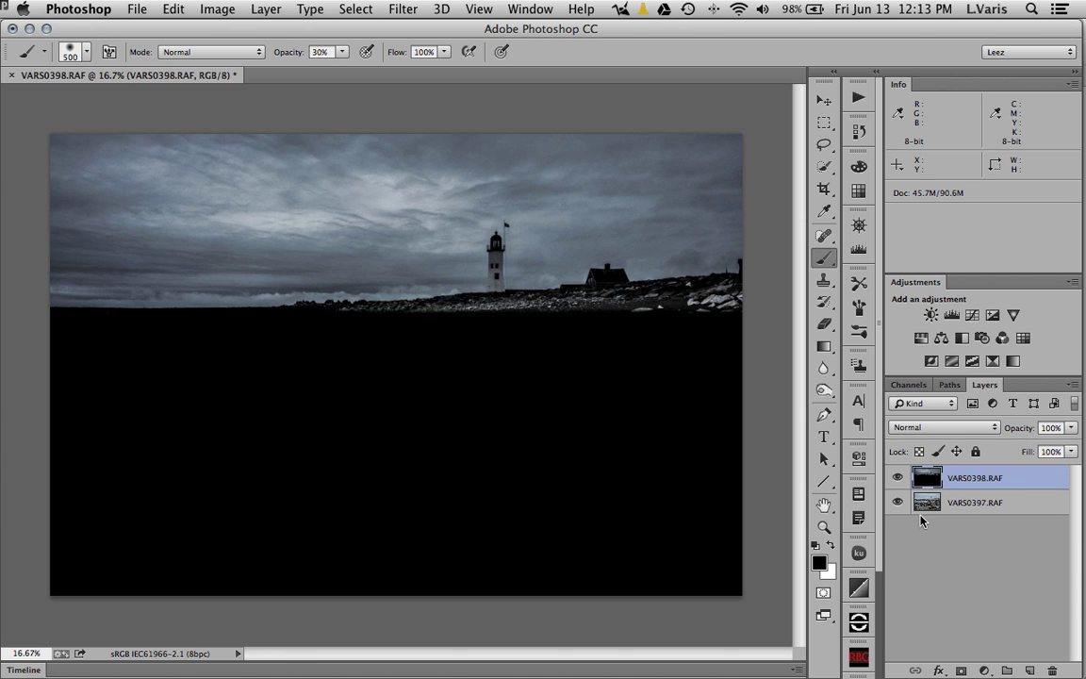
click(898, 478)
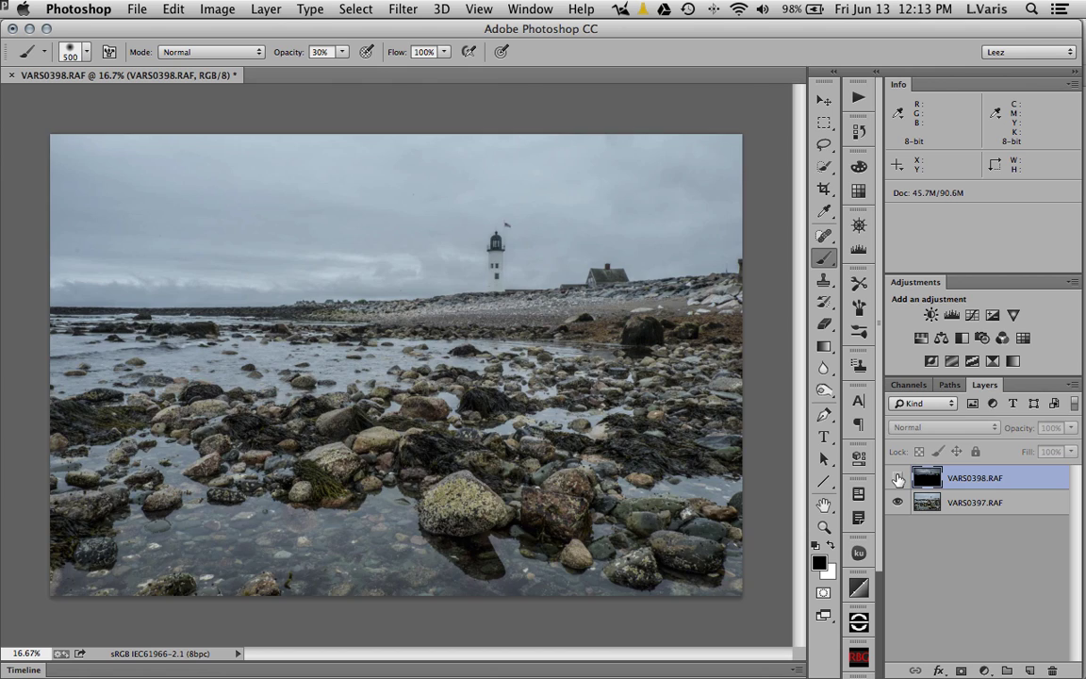
click(898, 478)
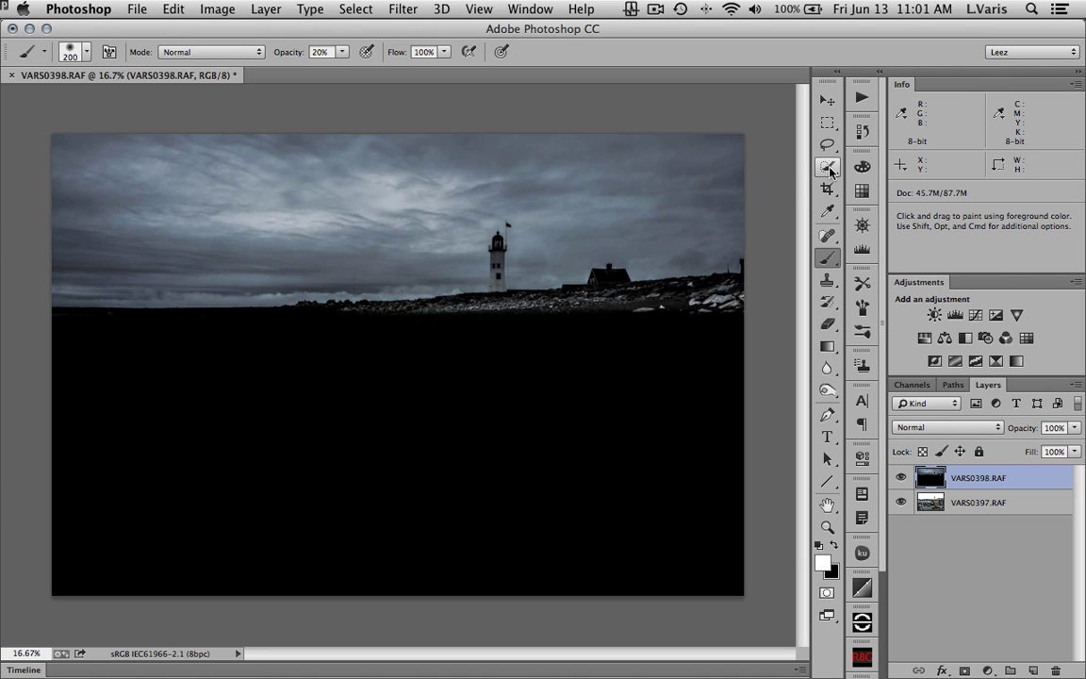
- Select the black foreground of the VARS0398.RAF layer up to the horizon with the Quick Selection tool
click(828, 167)
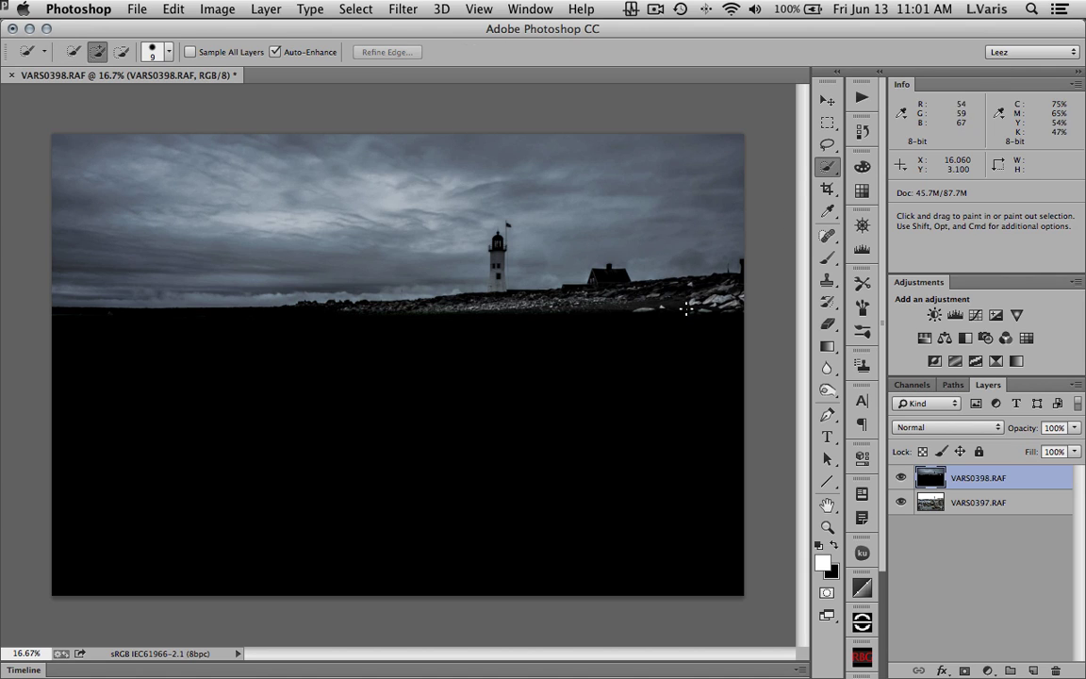
click(828, 167)
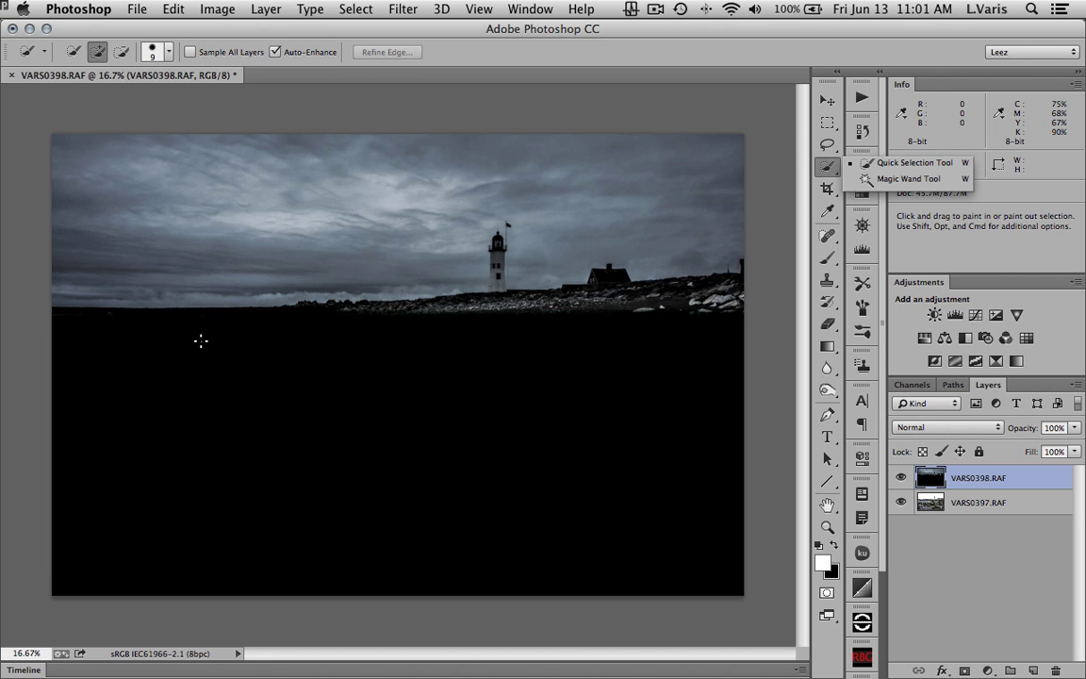
mouse_move(726, 331)
mouse_down()
mouse_move(648, 327)
mouse_move(258, 365)
mouse_move(141, 354)
mouse_move(405, 368)
mouse_move(553, 346)
mouse_up()
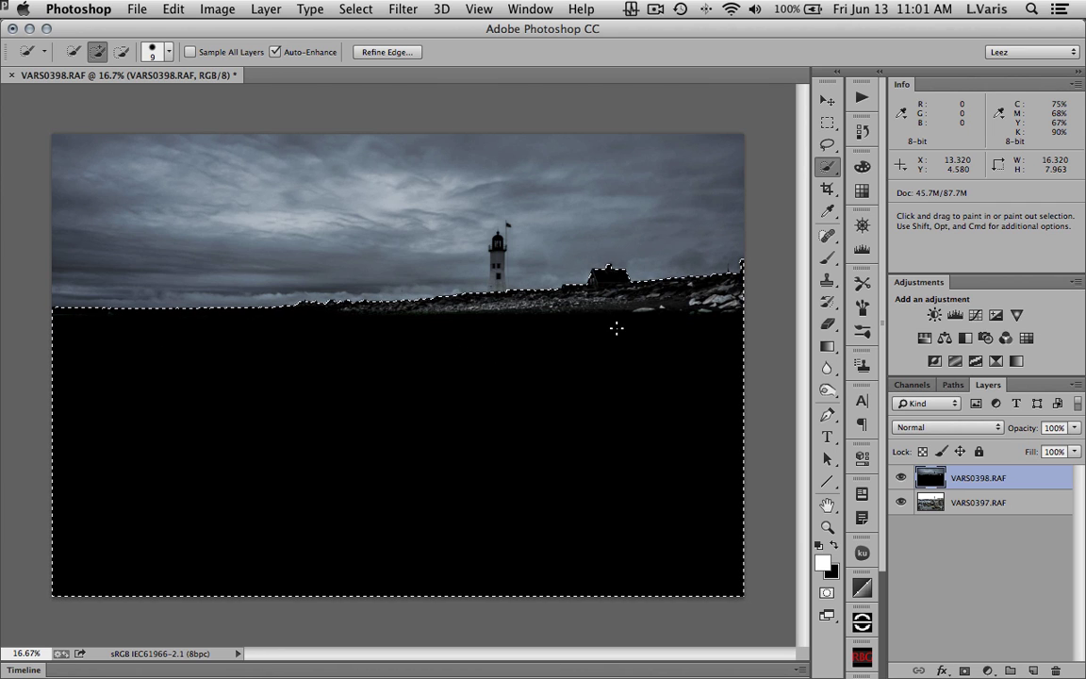
- Examine the selection edge along the lighthouse base, house and shoreline rocks at close magnification
key(space)
super+click(594, 291)
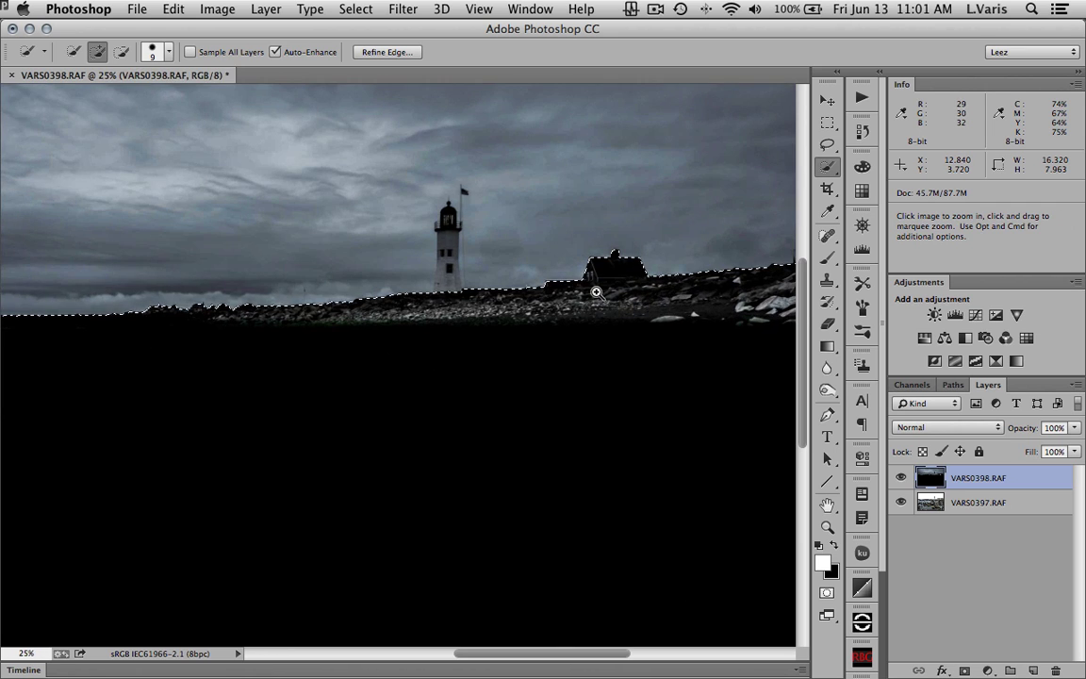
super+click(595, 291)
super+click(595, 291)
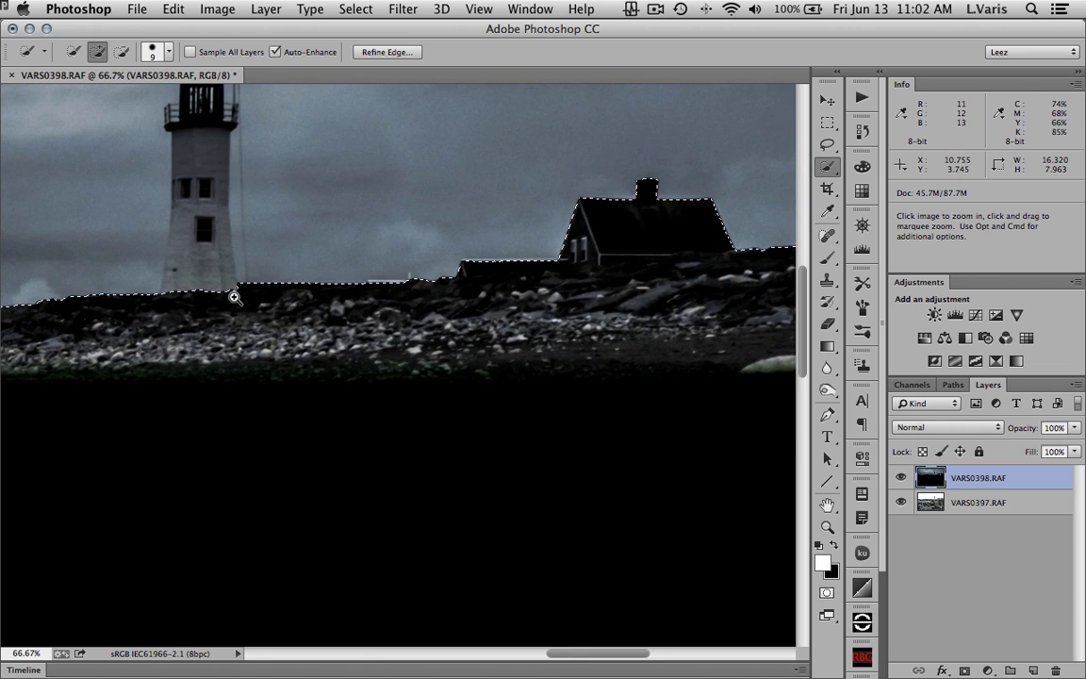
drag(632, 332, 631, 404)
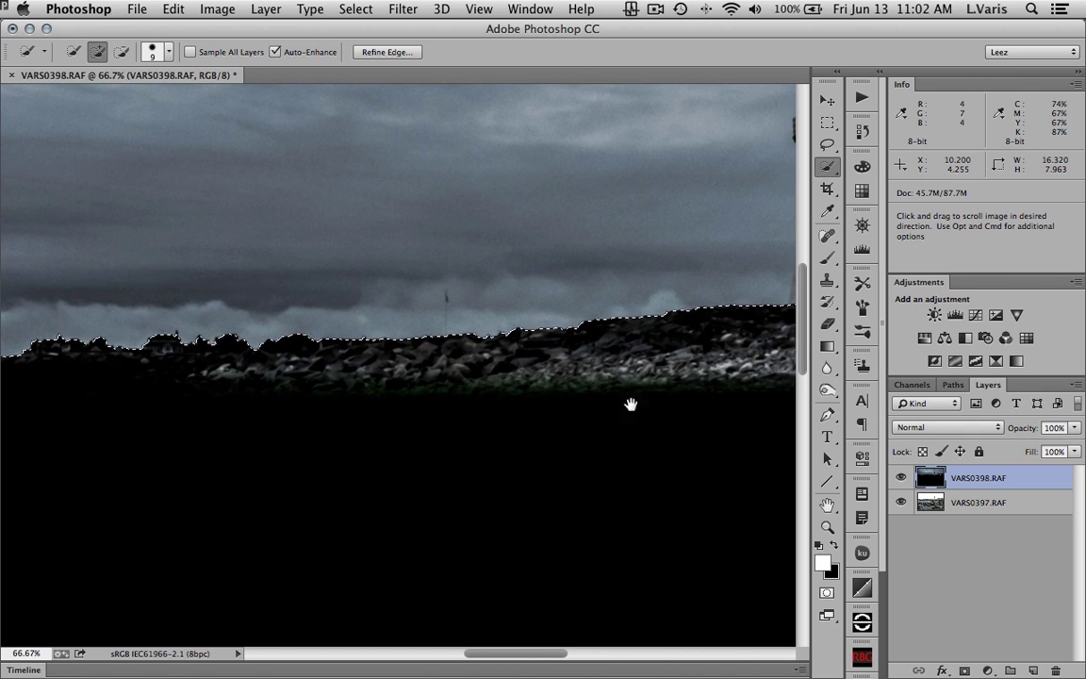
alt+click(467, 378)
alt+click(468, 378)
alt+click(468, 378)
alt+click(468, 378)
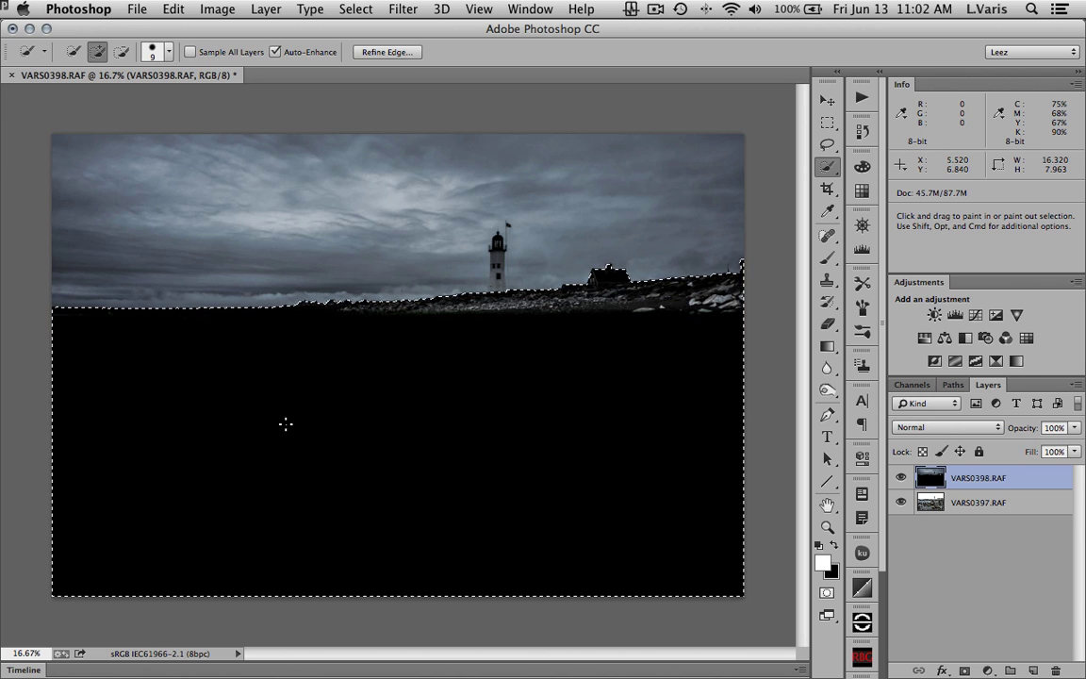
- Invert the selection to cover the sky and add it as a layer mask to VARS0398.RAF
click(355, 9)
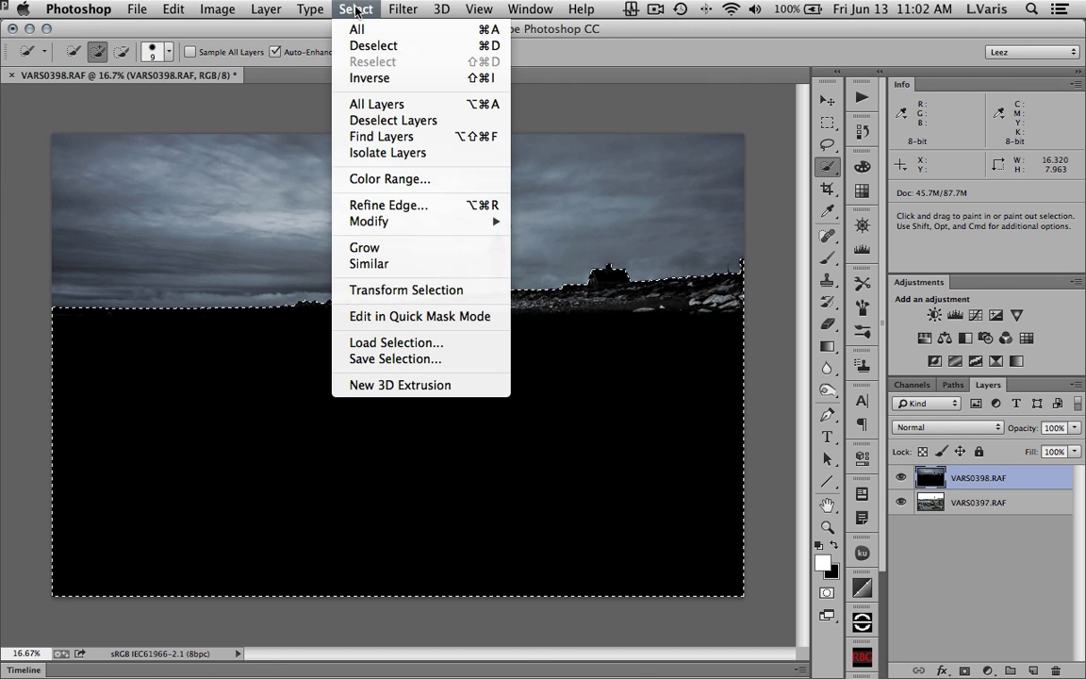
click(358, 79)
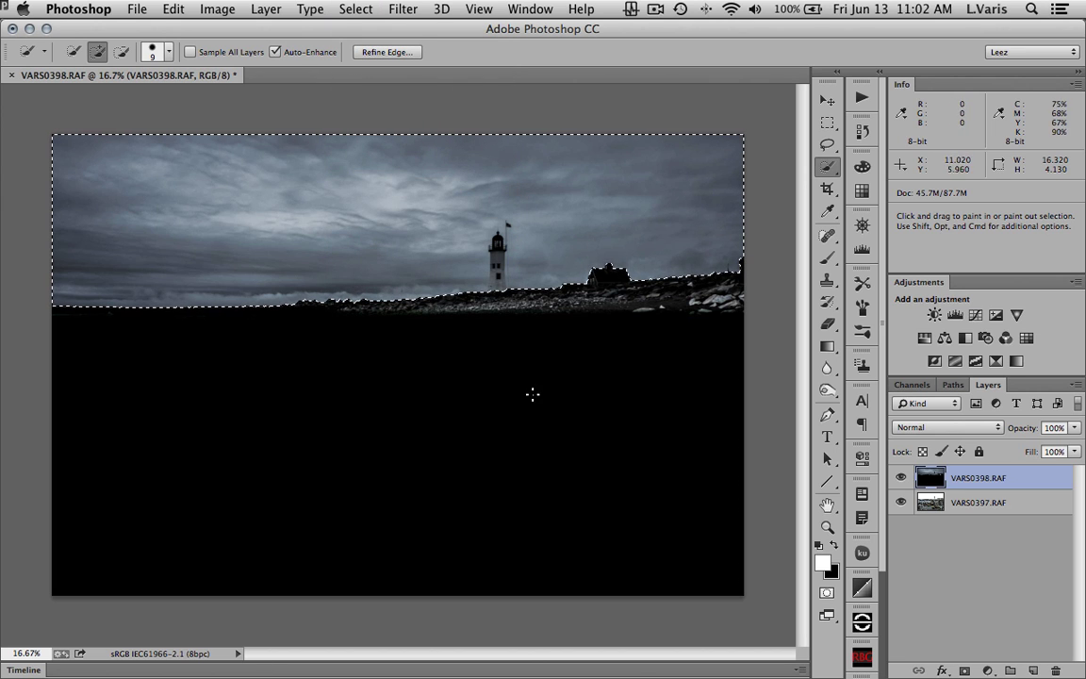
click(964, 671)
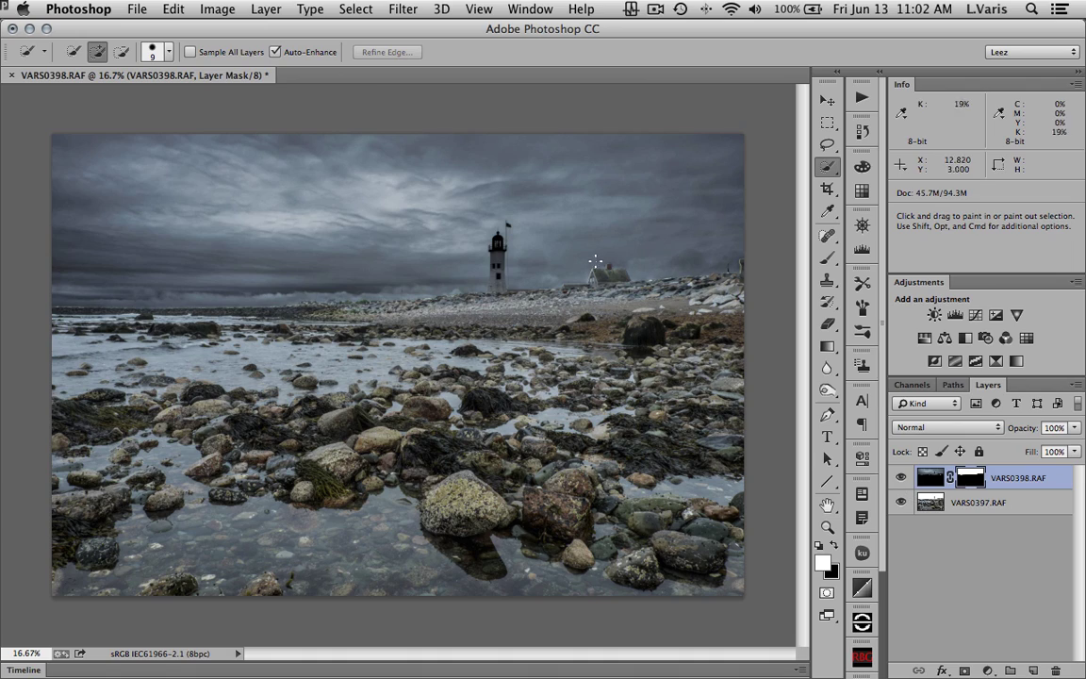
- Examine the masked edge around the lighthouse, the house roof and the rocks along the horizon for halos
super+click(549, 296)
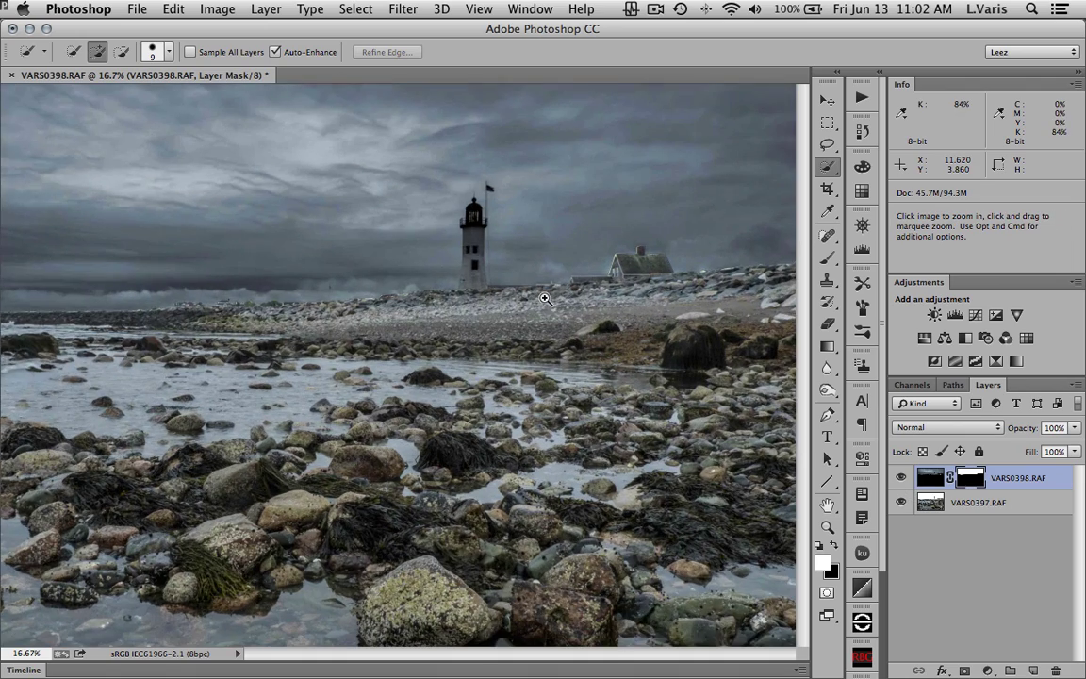
super+click(557, 293)
super+click(502, 264)
super+click(505, 268)
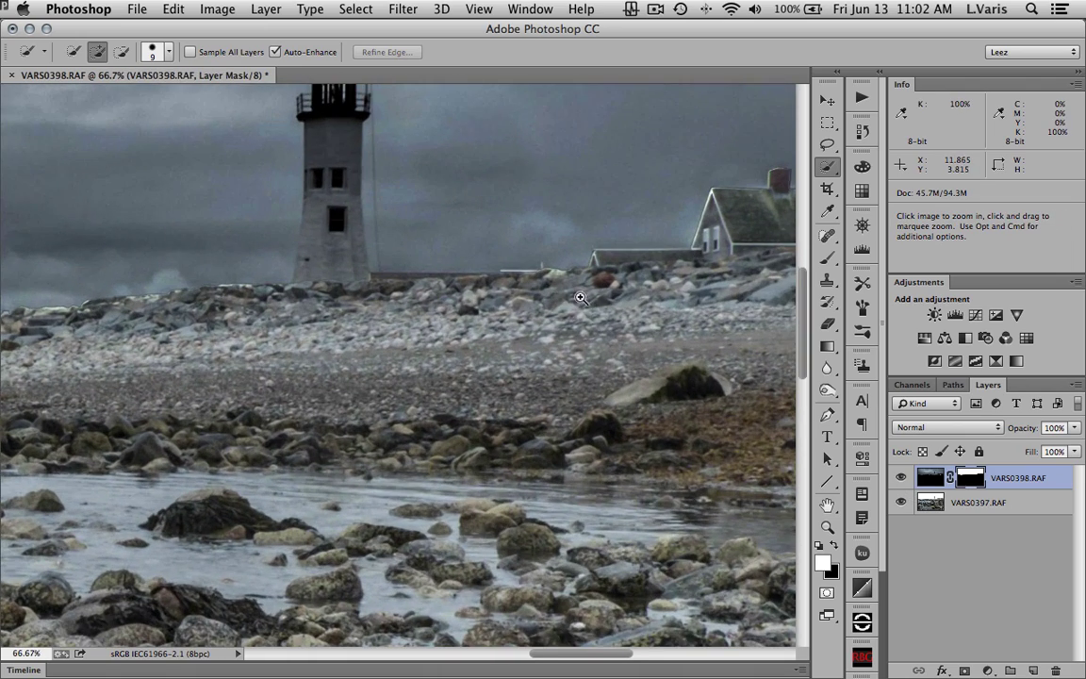
drag(521, 273, 340, 306)
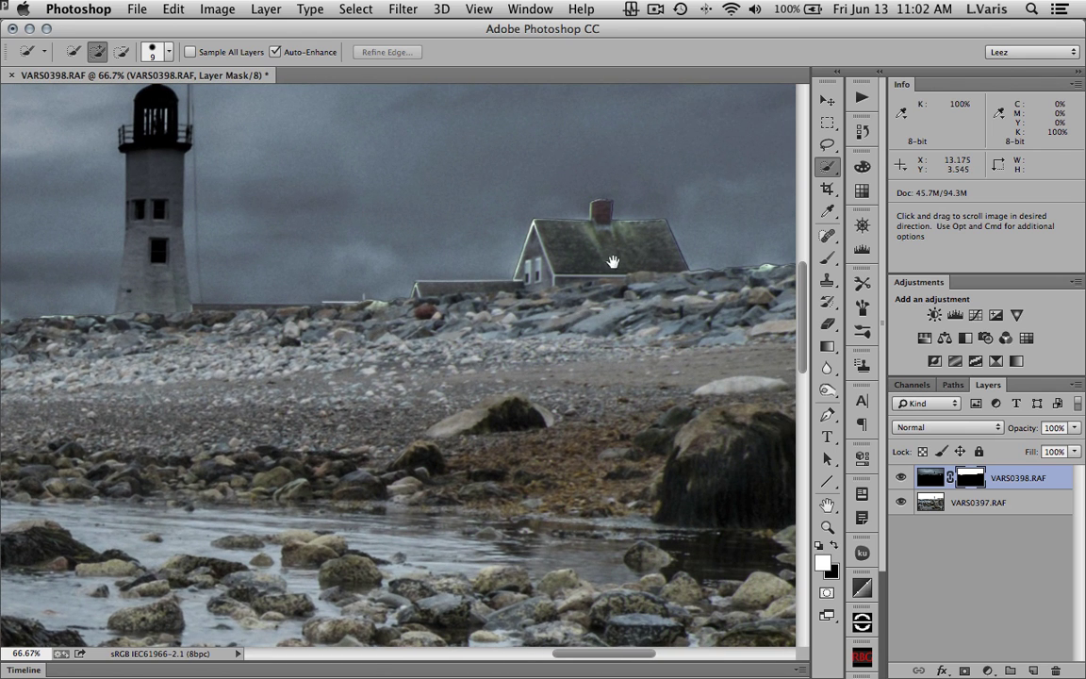
drag(575, 269, 412, 332)
scroll(412, 332, right, 10)
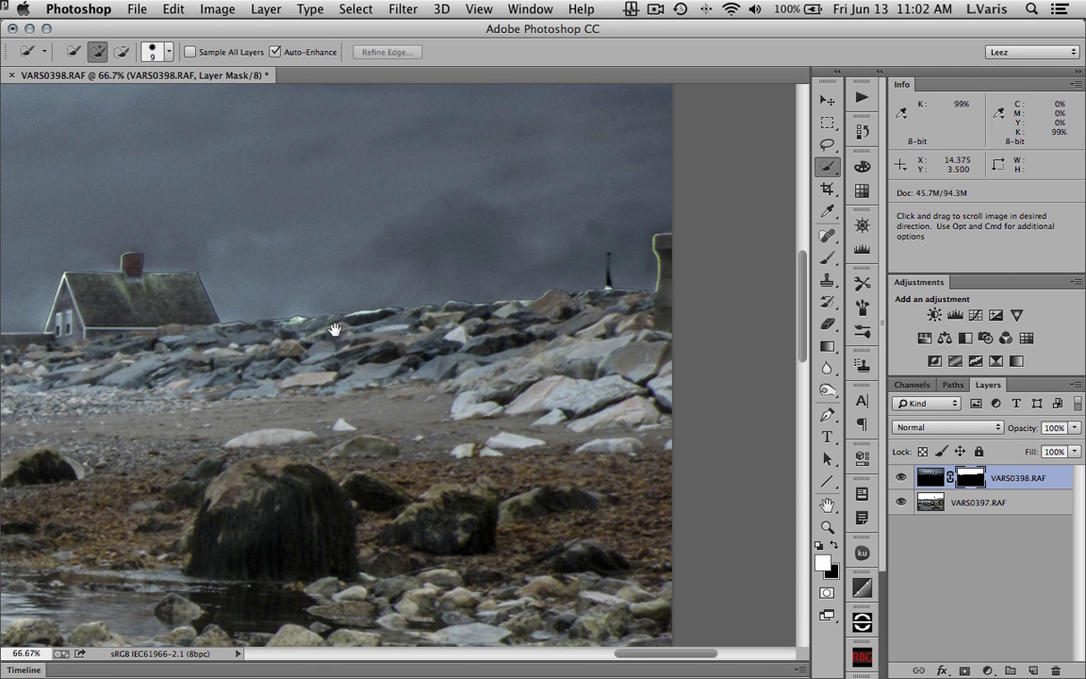
scroll(311, 299, left, 10)
scroll(198, 306, left, 4)
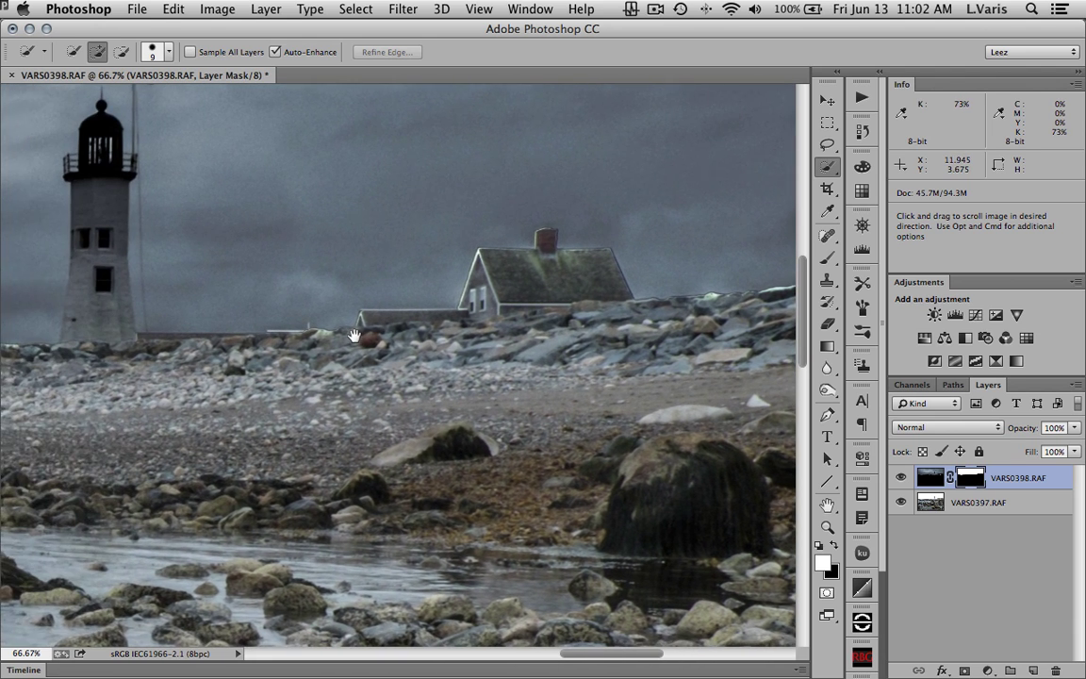
- Refine the VARS0398.RAF mask edge with Feather 1.3 px and Shift Edge +22%, and switch from the mask view back to the image
double_click(971, 481)
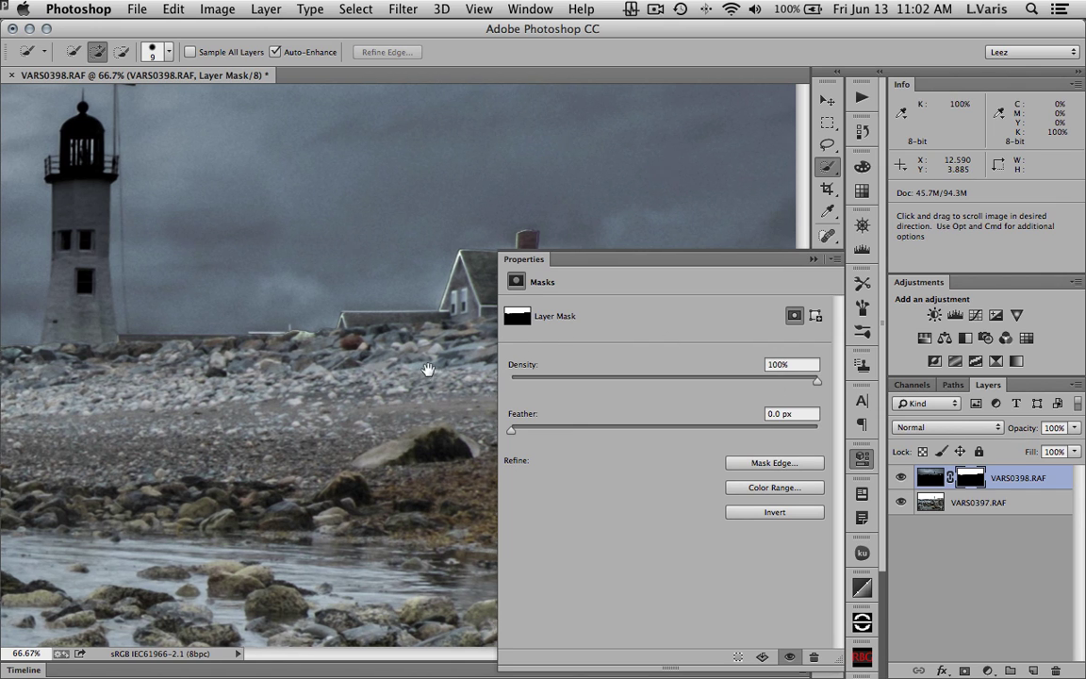
drag(428, 370, 208, 362)
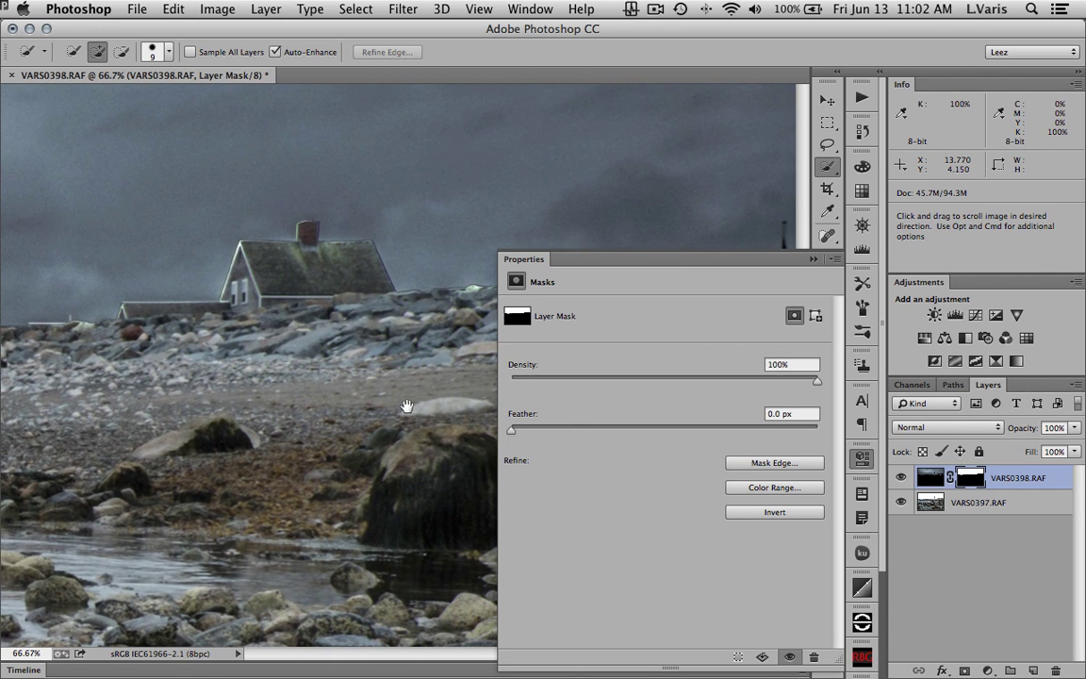
click(773, 463)
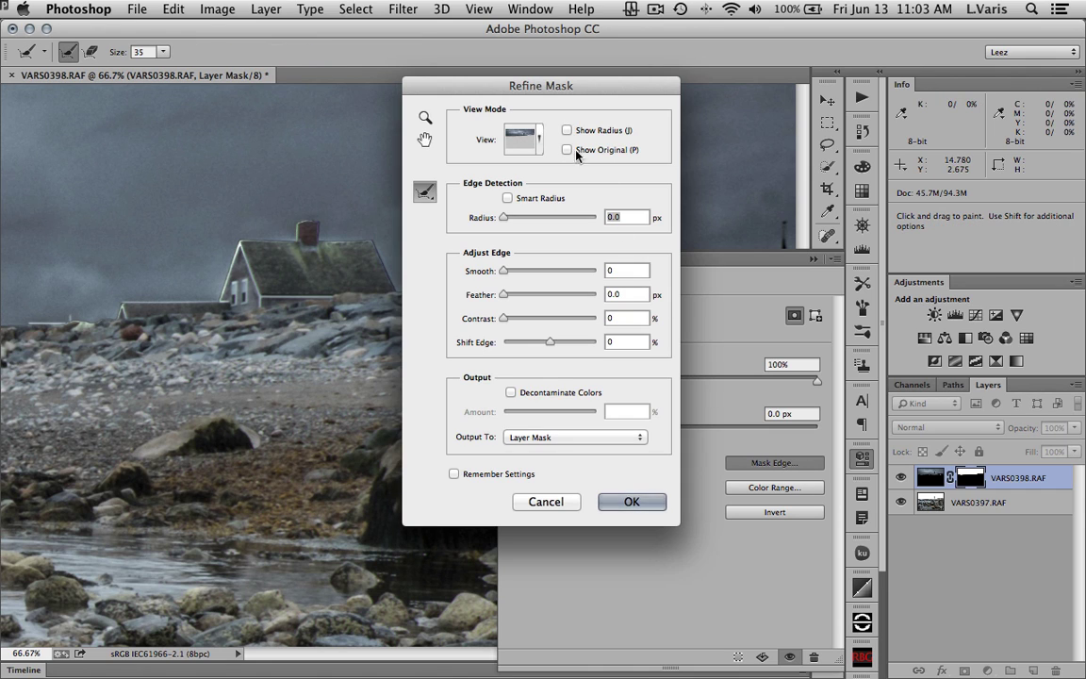
drag(522, 88, 608, 86)
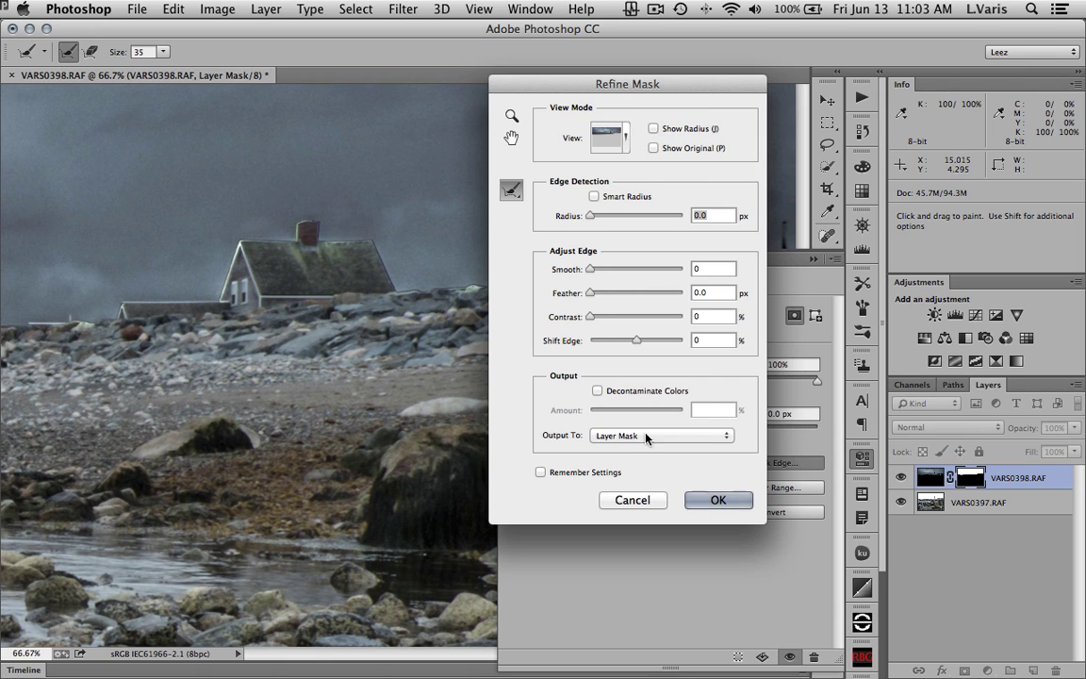
click(591, 294)
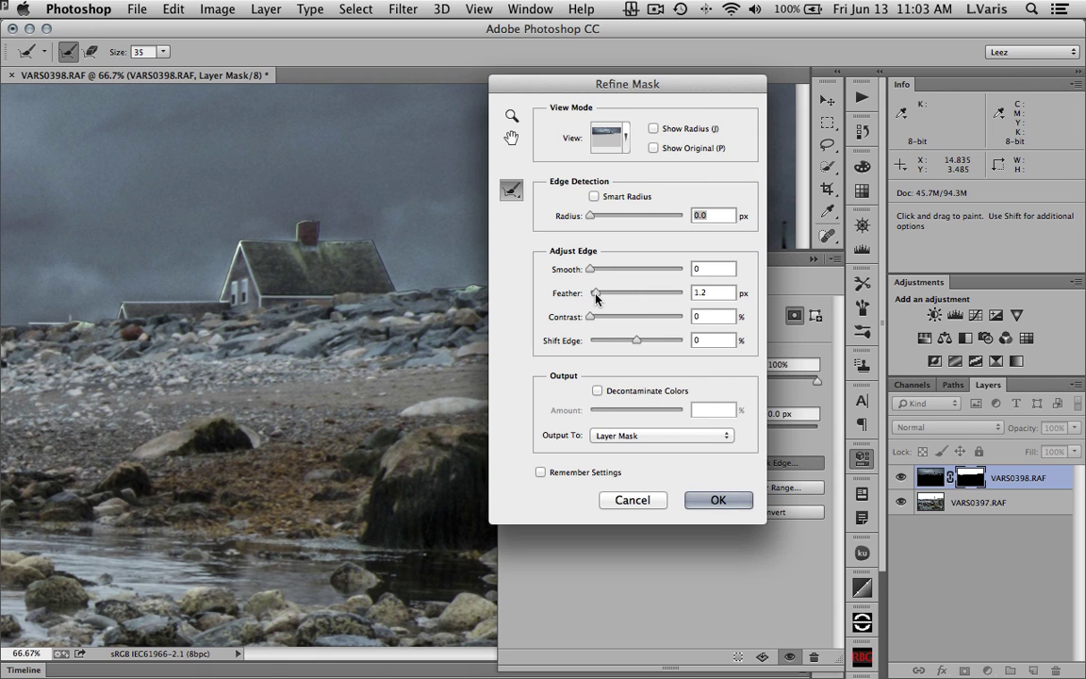
drag(595, 296, 598, 293)
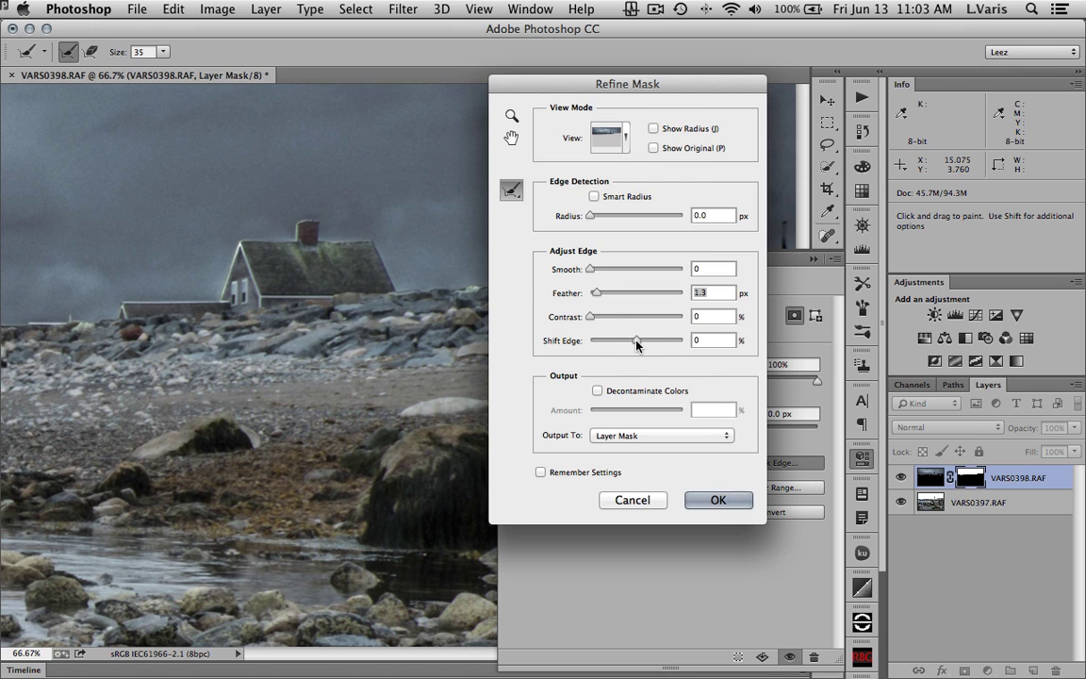
drag(639, 342, 647, 346)
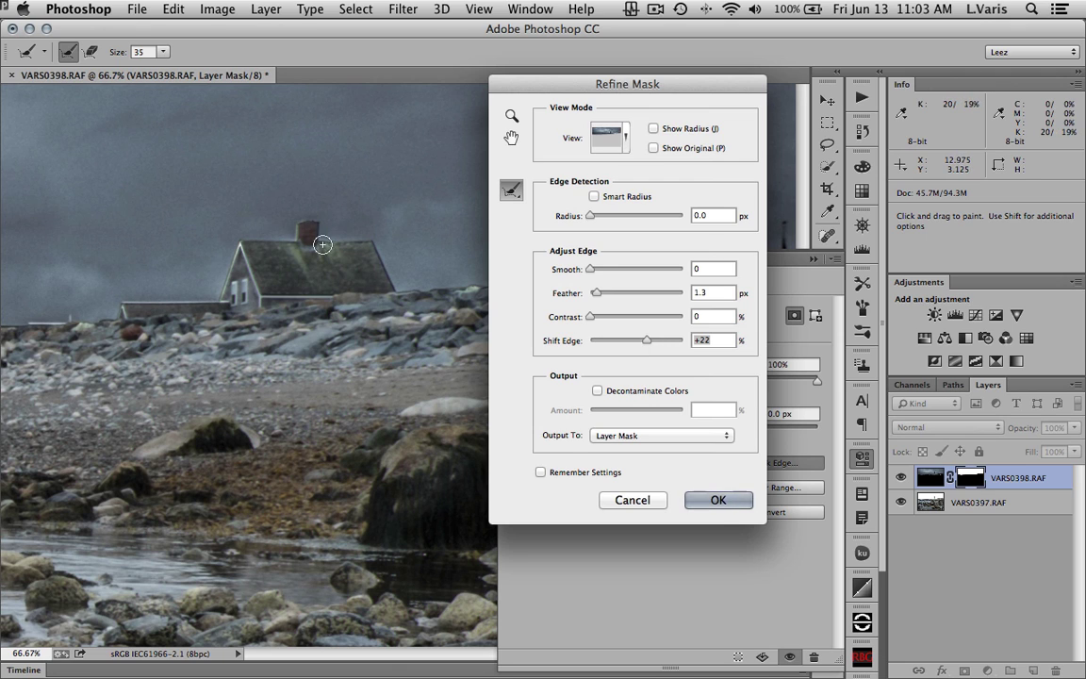
drag(401, 349, 269, 317)
drag(354, 293, 218, 347)
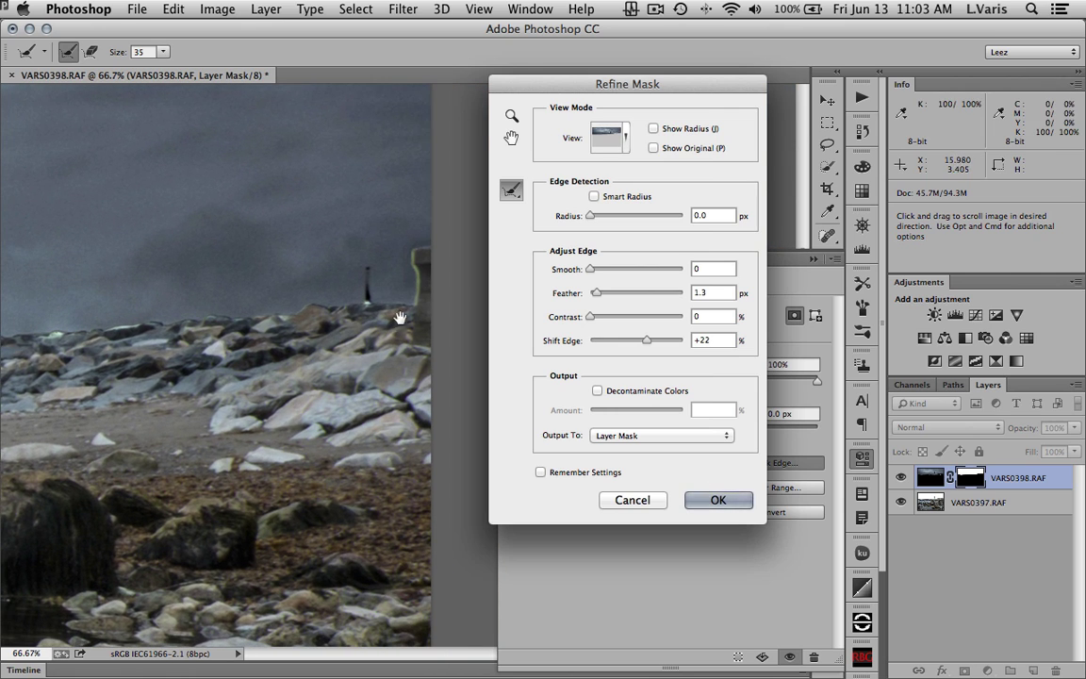
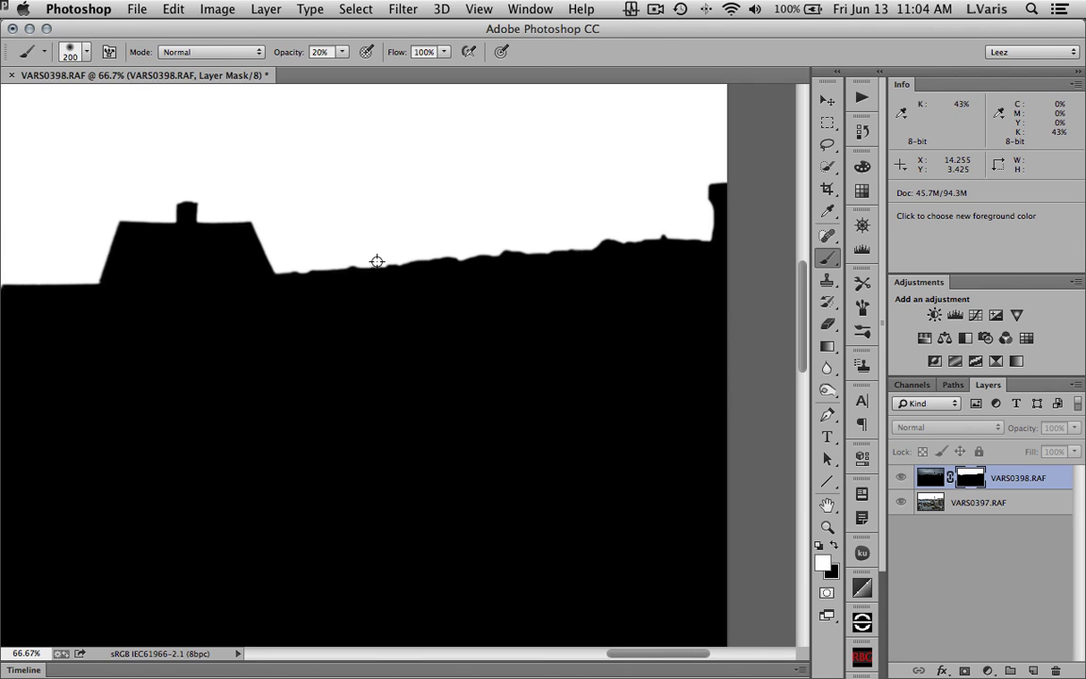
alt+click(971, 481)
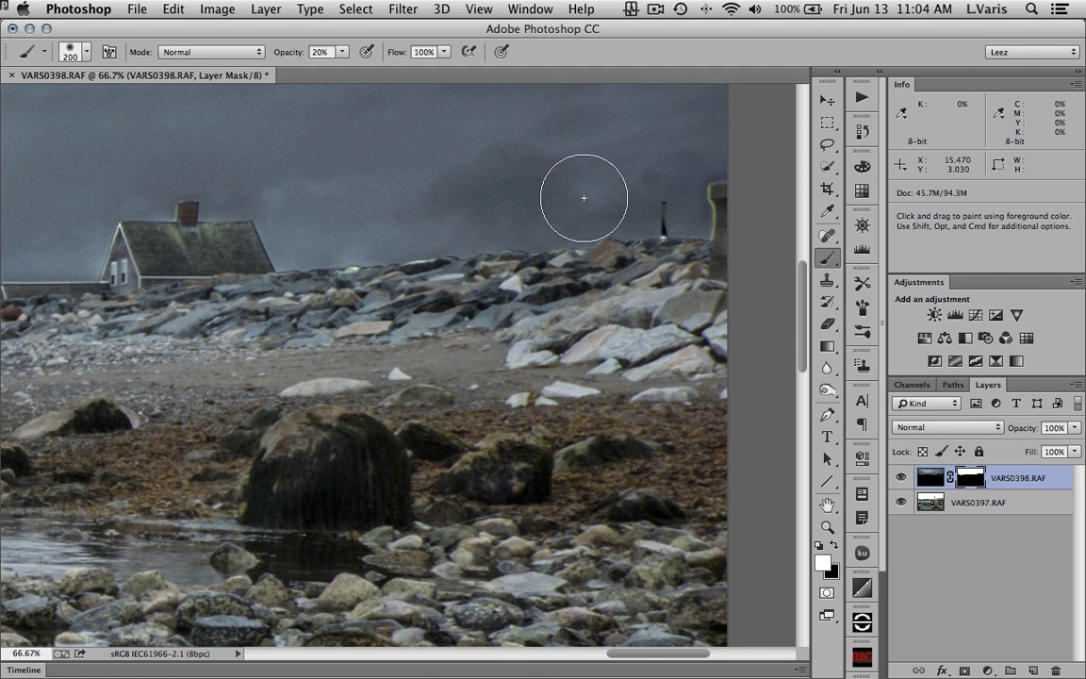
- Paint white at 20% opacity on the VARS0398.RAF mask over the house roof and nearby rock ridge with a 90 px brush, checking the mask alone
key(bracketleft)
key(bracketleft)
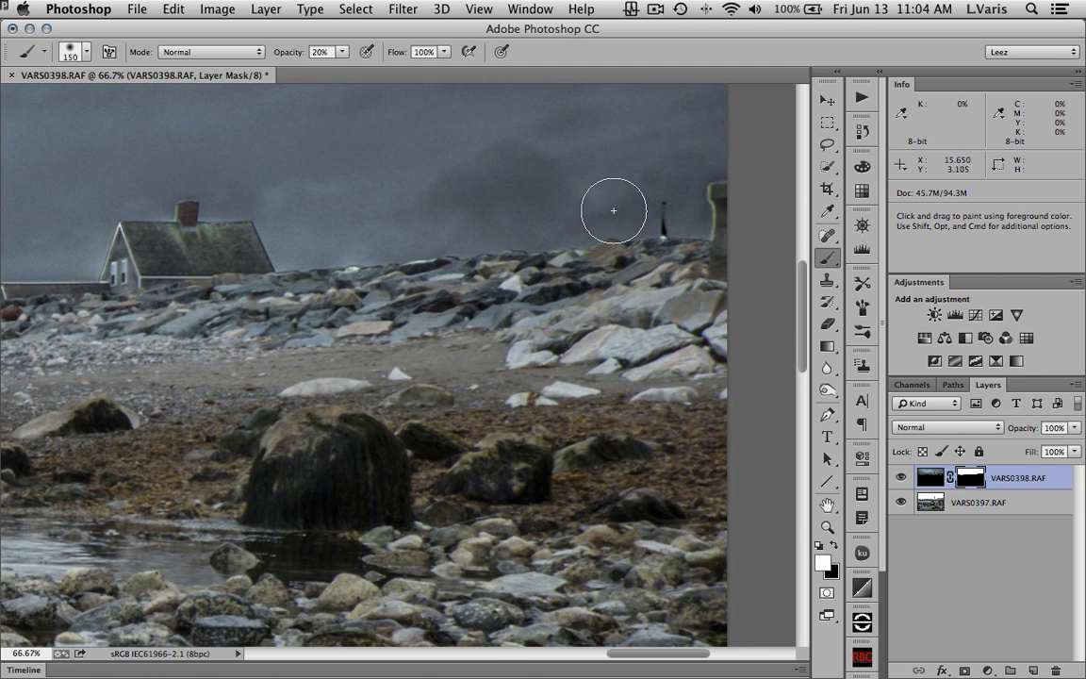
key(bracketleft)
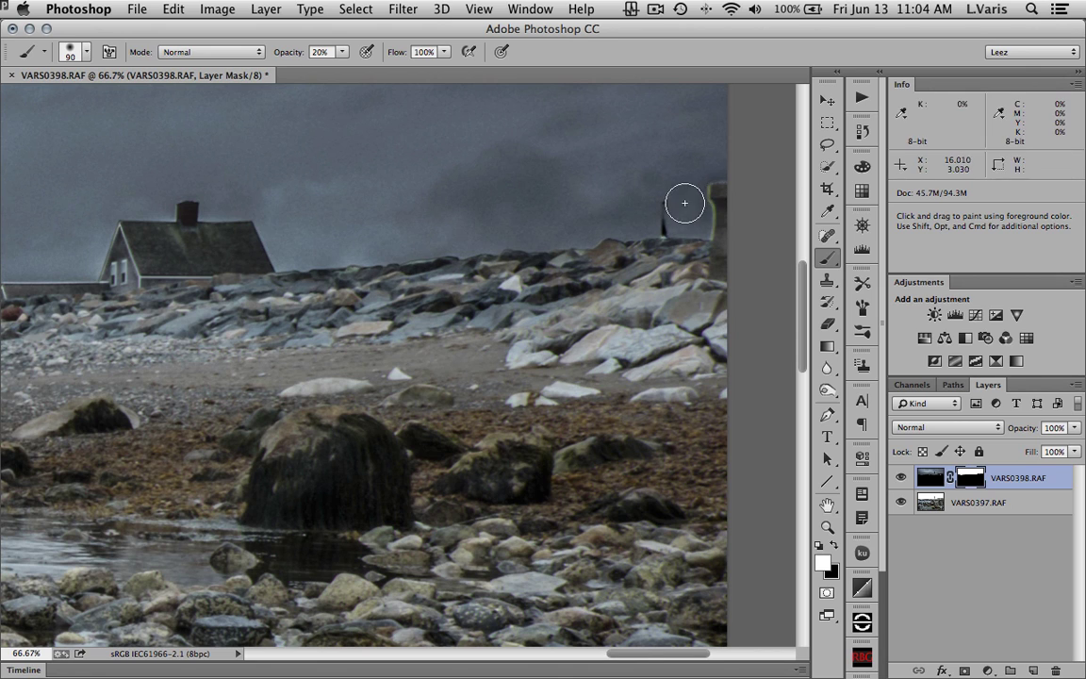
alt+click(971, 478)
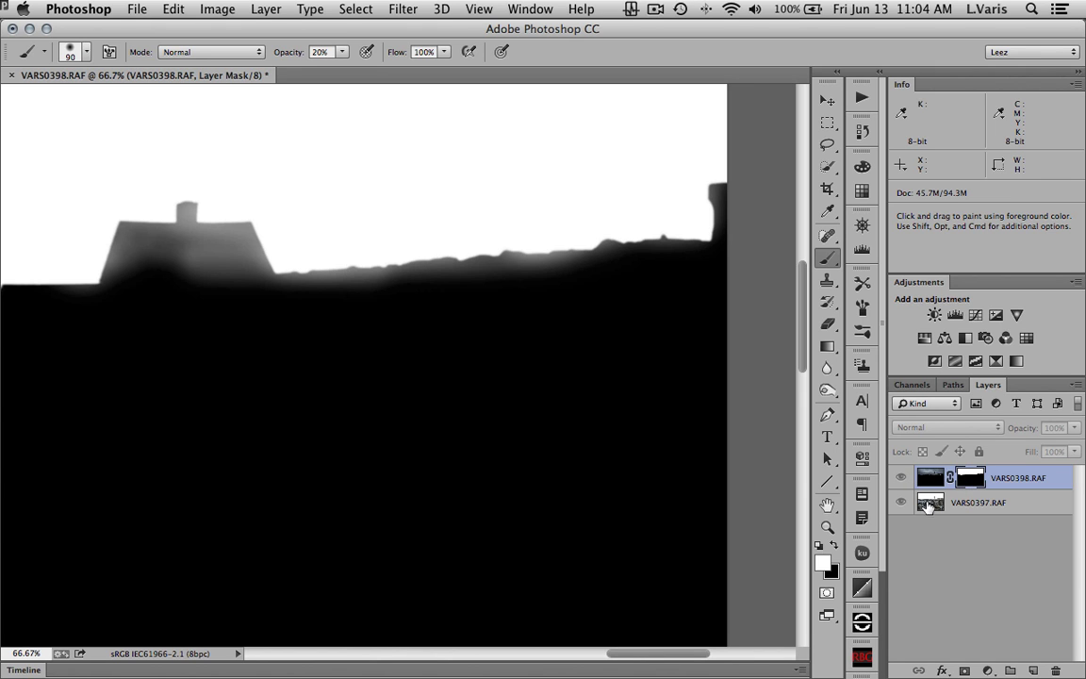
alt+click(971, 478)
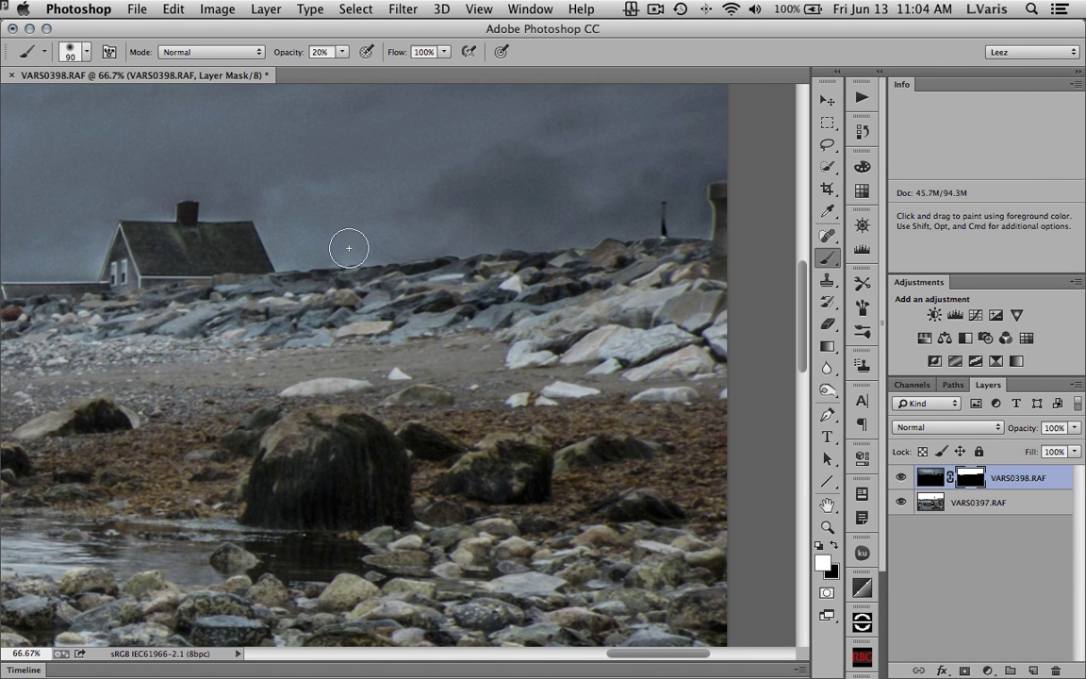
- Paint white on the mask with the 90 px brush along the rock ridge west of the lighthouse and over the distant houses and trees
scroll(492, 259, left, 10)
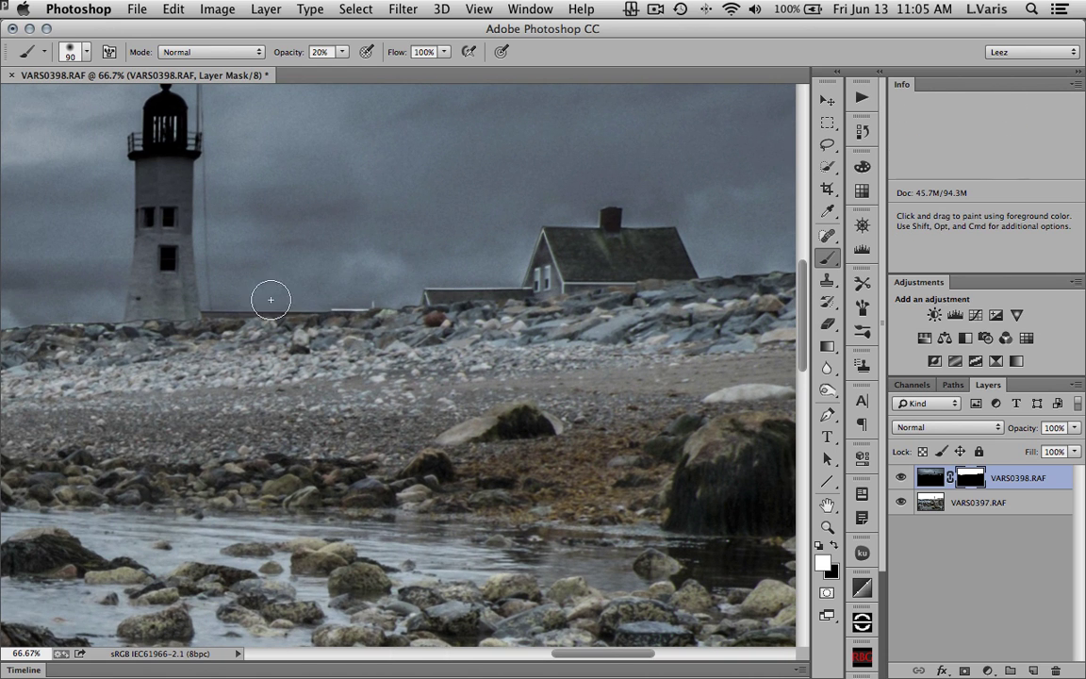
scroll(363, 282, left, 7)
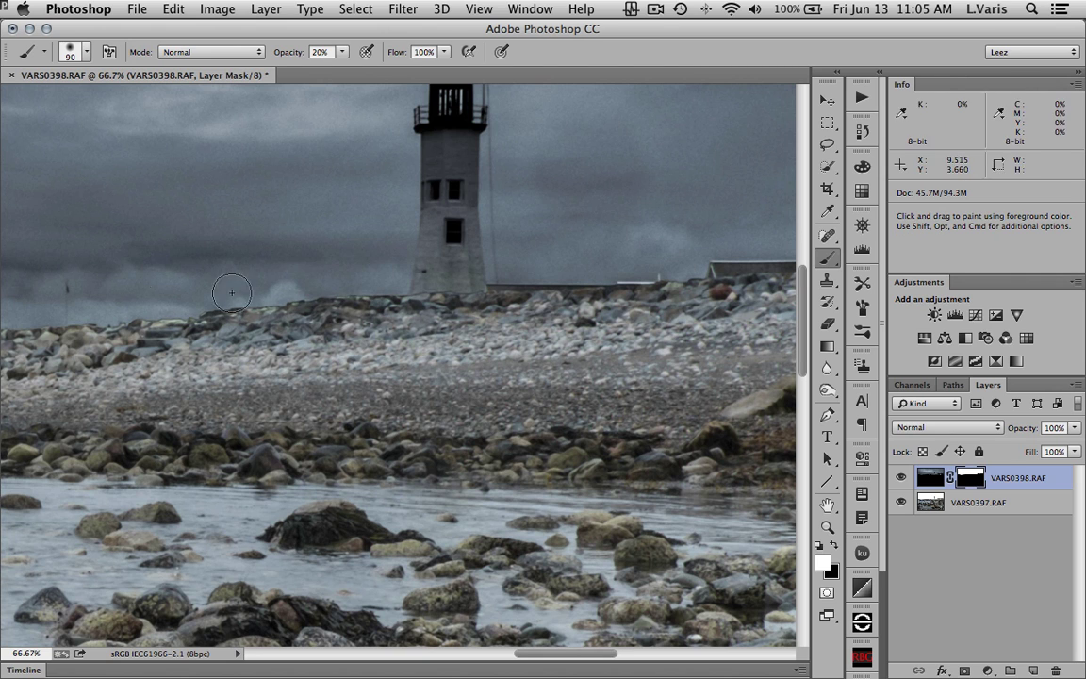
drag(214, 274, 597, 259)
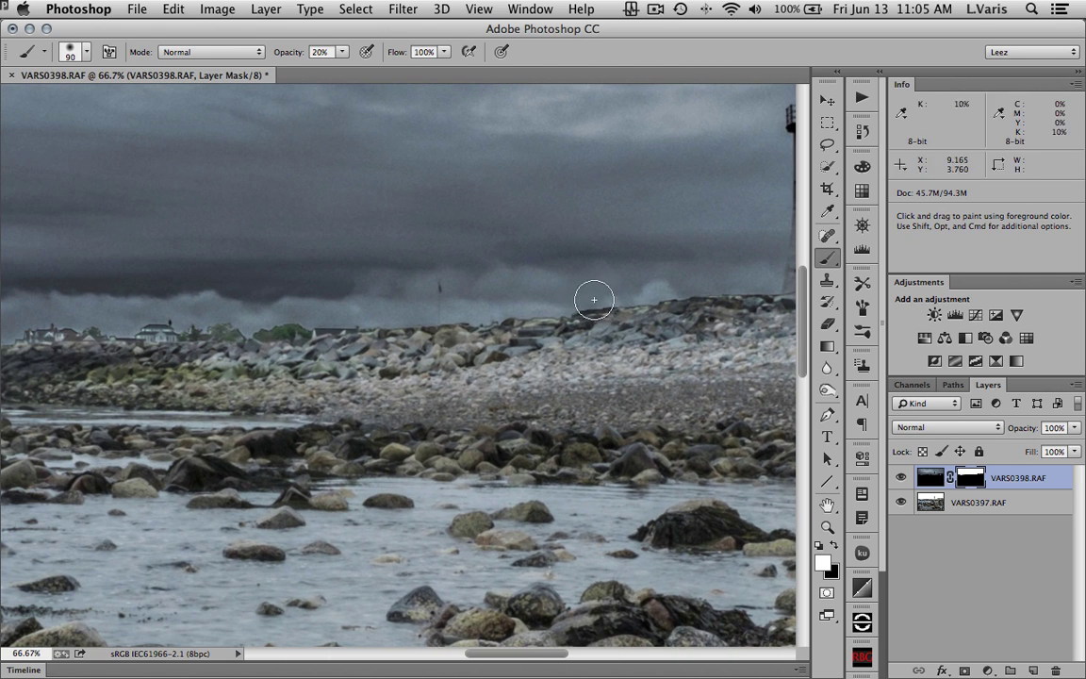
mouse_move(443, 305)
mouse_down()
mouse_move(198, 299)
mouse_move(165, 310)
mouse_up()
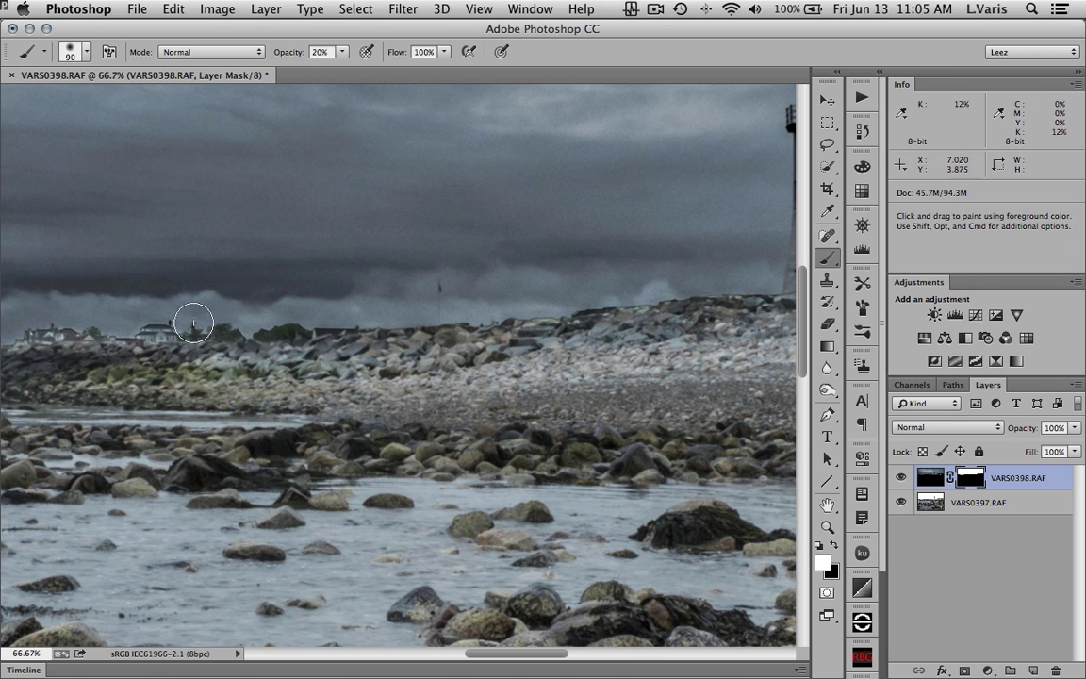
mouse_move(245, 310)
mouse_down()
mouse_move(310, 296)
mouse_move(400, 300)
mouse_move(141, 293)
mouse_up()
drag(257, 298, 352, 305)
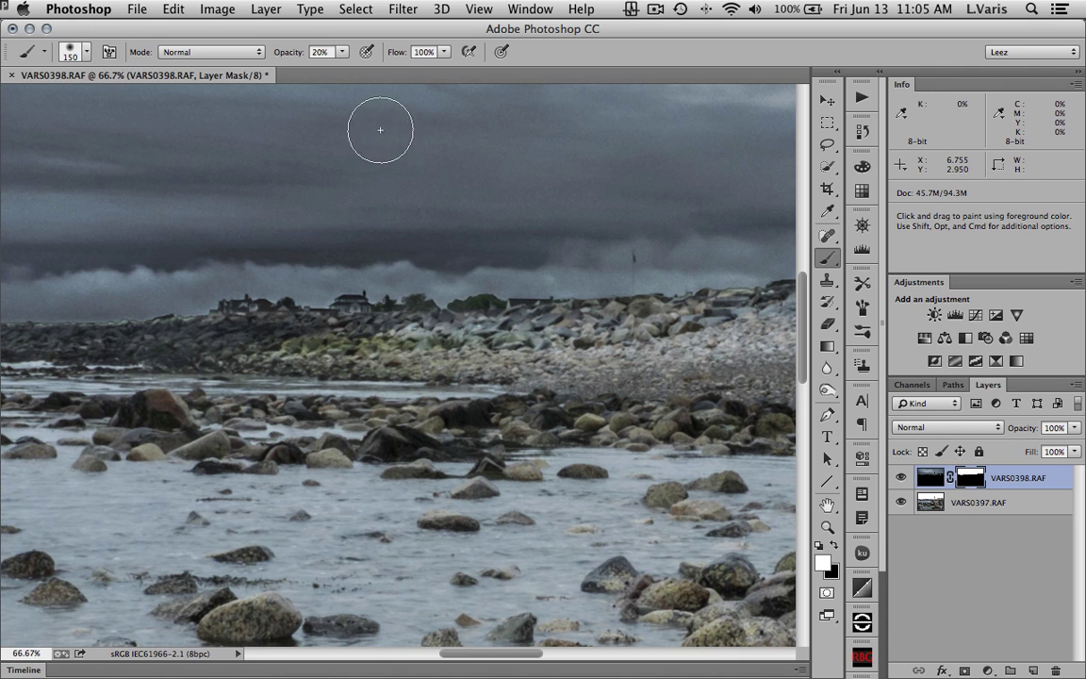
- Paint the mask with a 150 px white brush at 10% opacity over the rocky slope from the distant houses to the lighthouse base
key(1)
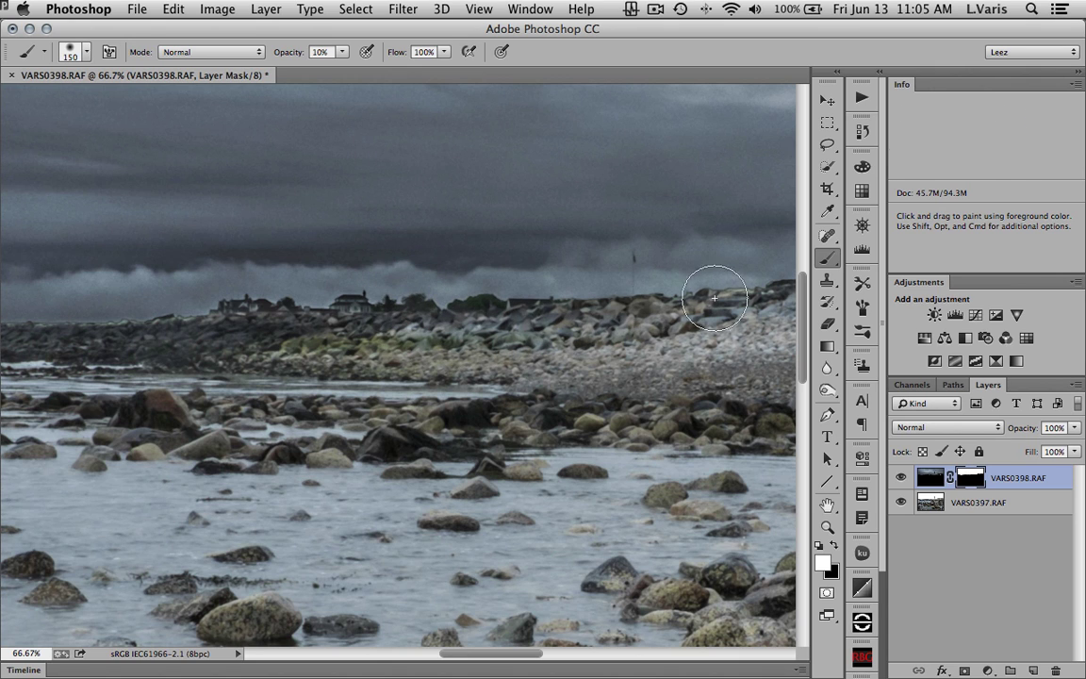
mouse_move(349, 330)
mouse_down()
mouse_move(632, 336)
mouse_move(722, 304)
mouse_up()
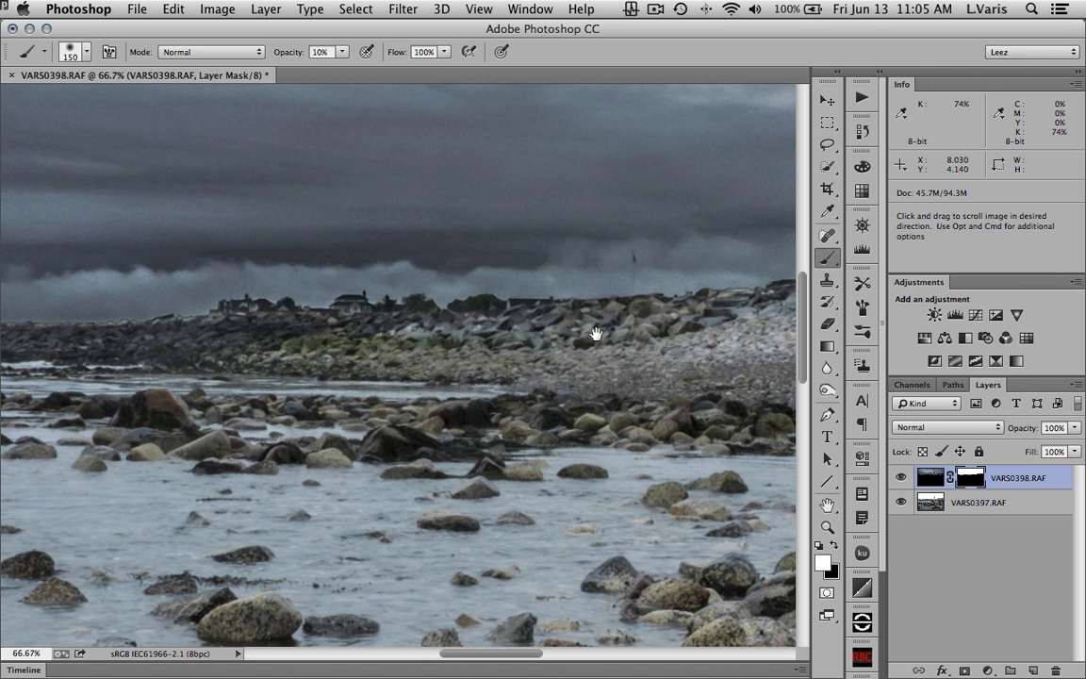
drag(594, 332, 400, 327)
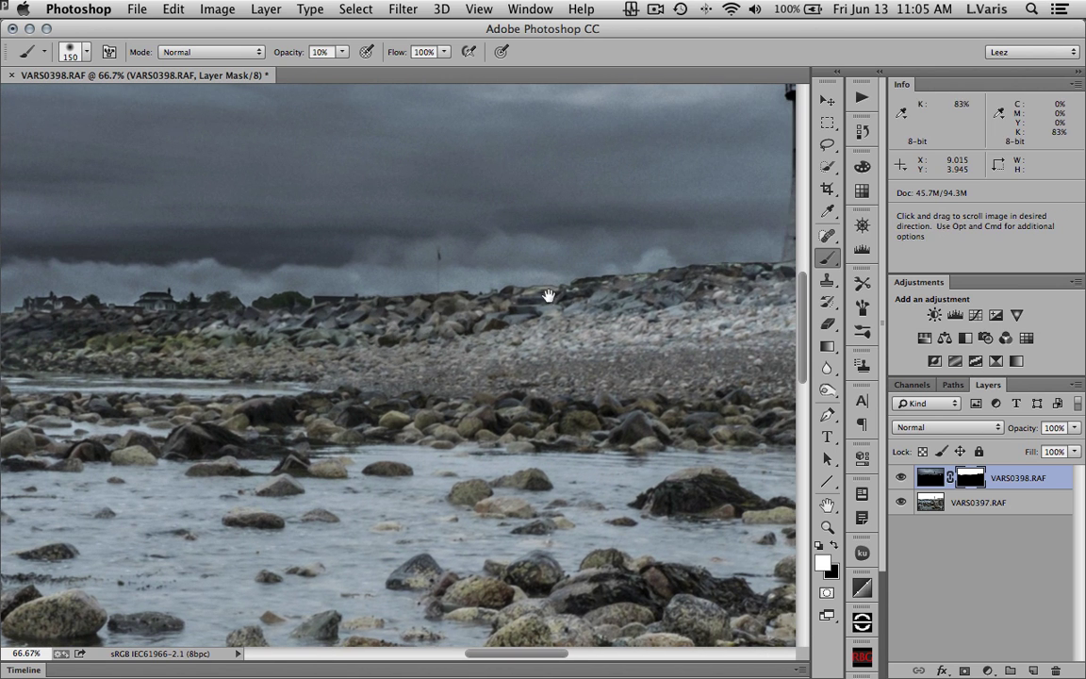
drag(557, 293, 242, 285)
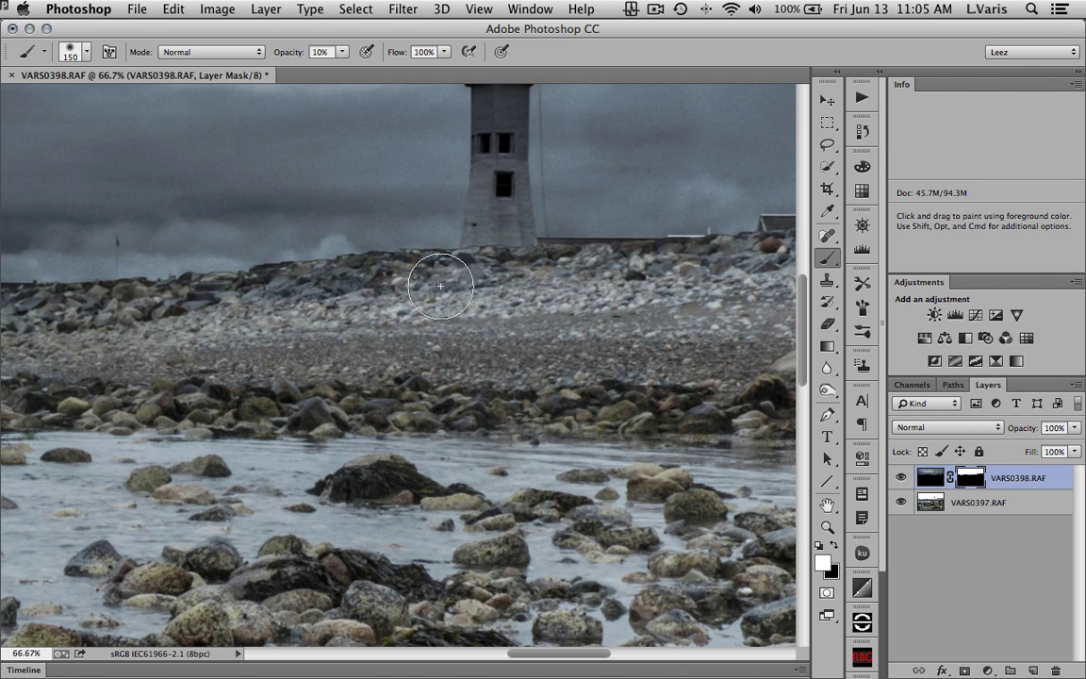
mouse_move(133, 323)
mouse_down()
mouse_move(588, 352)
mouse_move(698, 338)
mouse_up()
drag(327, 282, 695, 255)
drag(437, 273, 676, 222)
- Continue the soft white mask painting at 10% opacity along the rocks between the lighthouse, the house and the far end of the ridge
scroll(601, 335, right, 10)
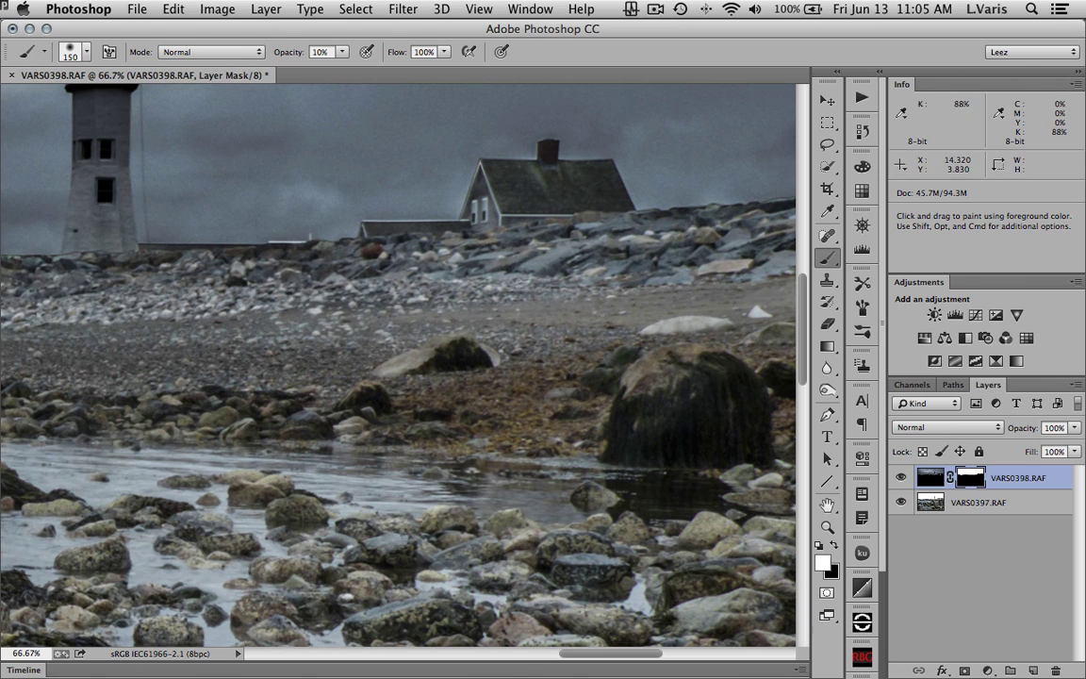
drag(436, 315, 716, 274)
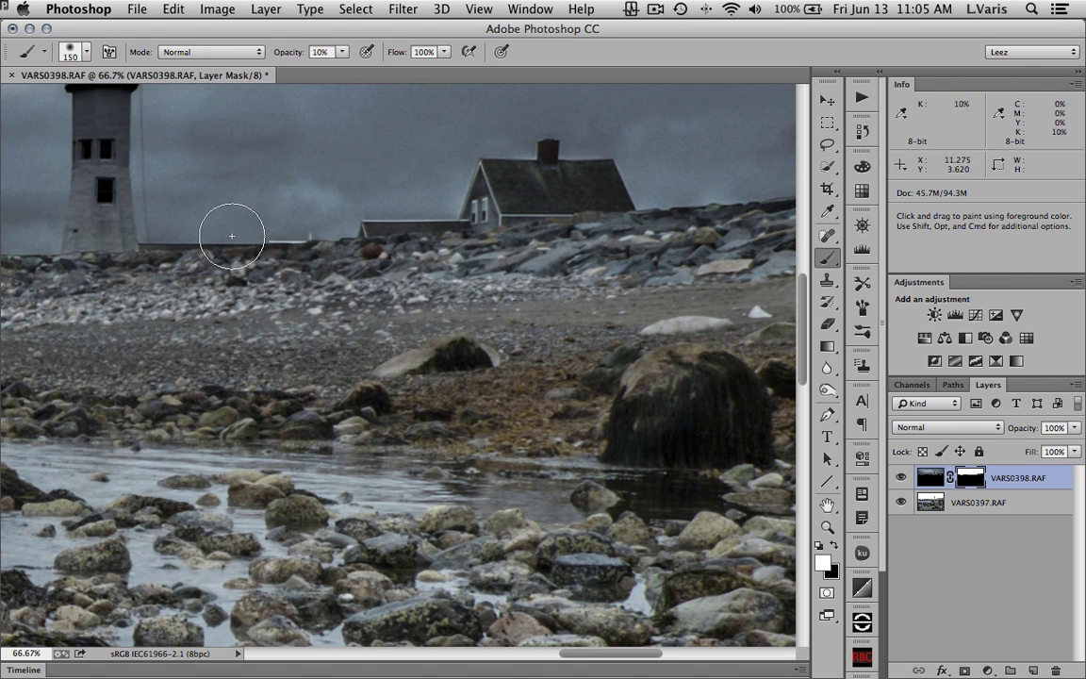
drag(571, 312, 187, 273)
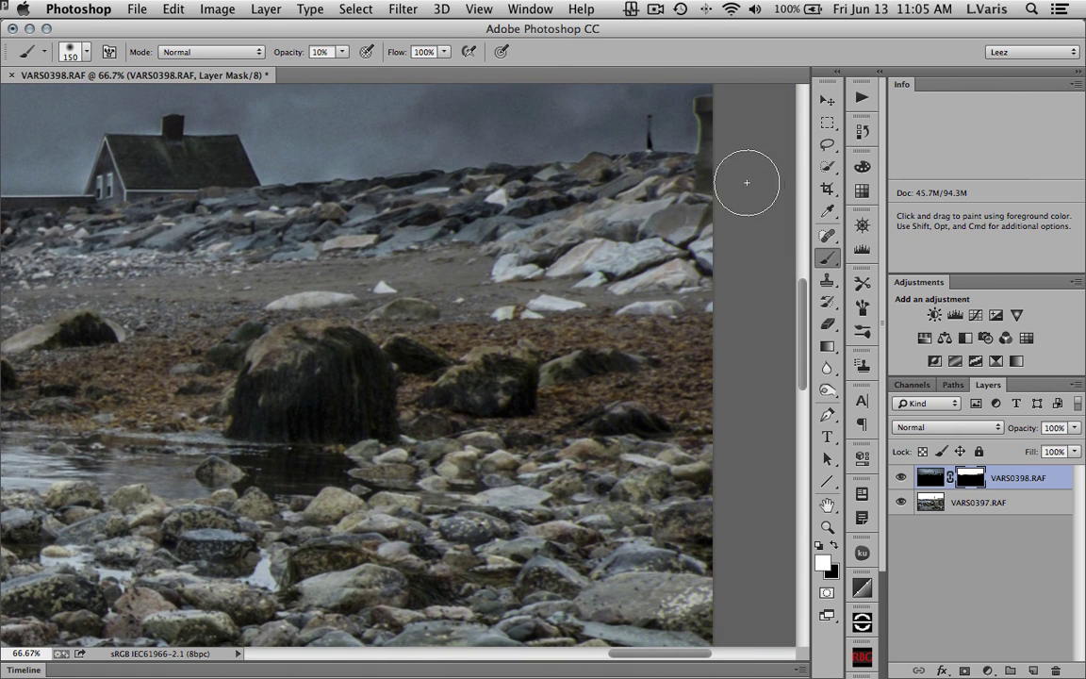
- Darken the rocky bank below the distant houses with more 150 px white strokes at 10% opacity on the mask
key(space)
mouse_move(438, 156)
mouse_down()
mouse_move(461, 218)
mouse_move(415, 216)
mouse_move(592, 255)
mouse_up()
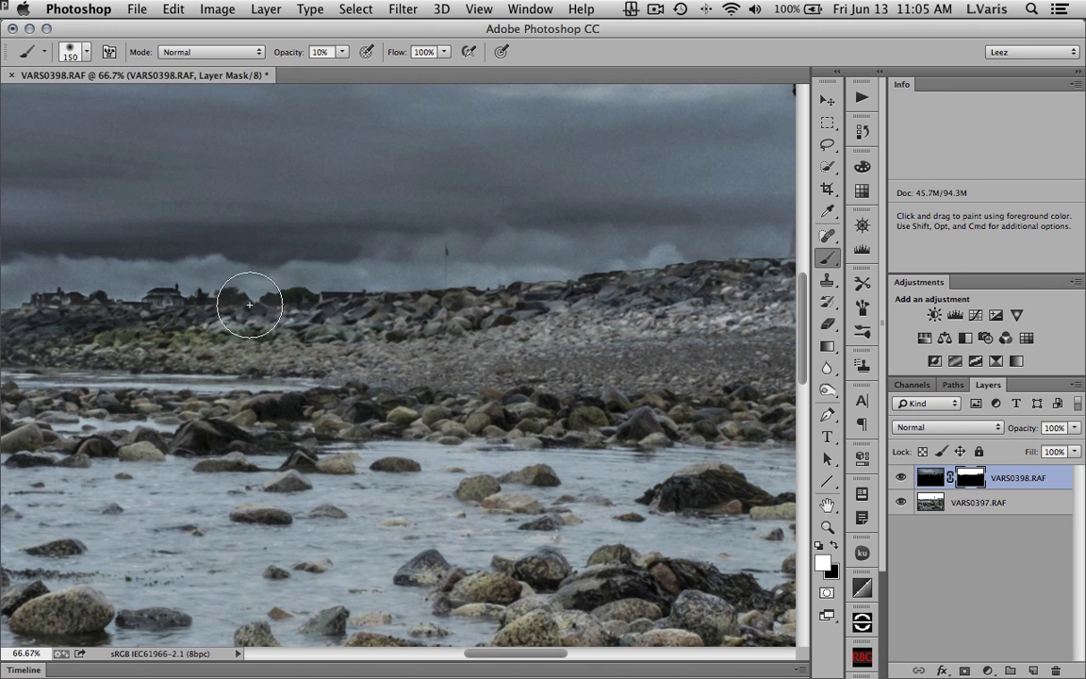
key(space)
mouse_move(472, 311)
mouse_down()
mouse_move(358, 315)
mouse_move(151, 288)
mouse_up()
mouse_move(724, 267)
mouse_down()
mouse_move(359, 267)
mouse_move(720, 242)
mouse_move(145, 279)
mouse_move(368, 297)
mouse_move(188, 279)
mouse_move(701, 281)
mouse_up()
key(space)
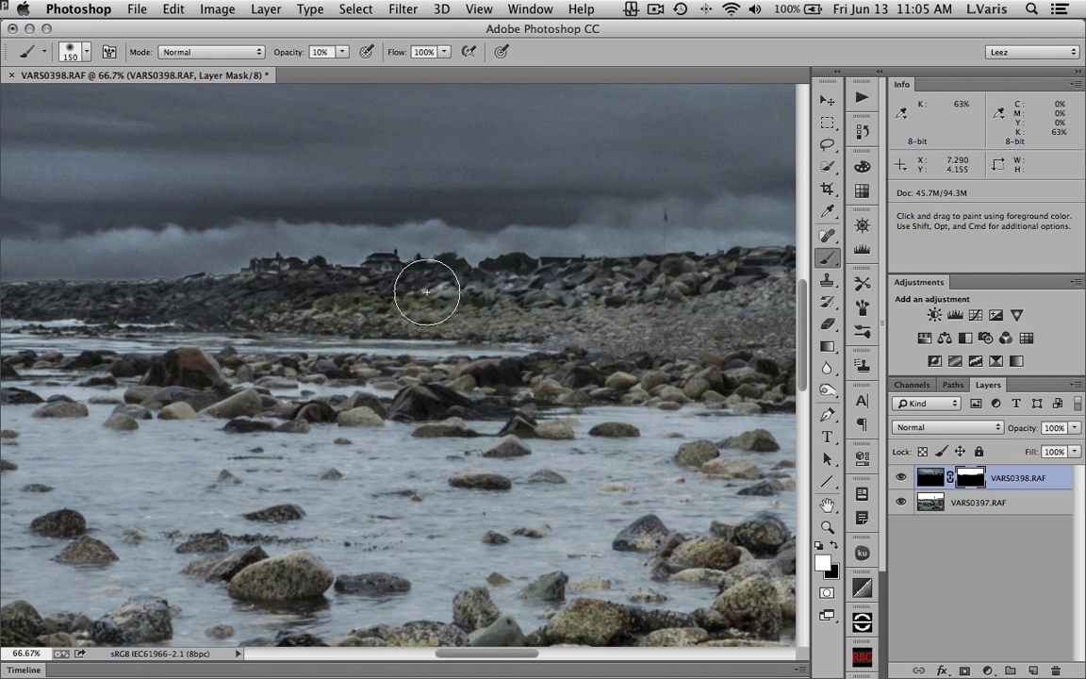
- Paint white on the mask with the 150 px brush along the low breakwater from the distant houses to the image's far edge
key(space)
drag(150, 277, 406, 274)
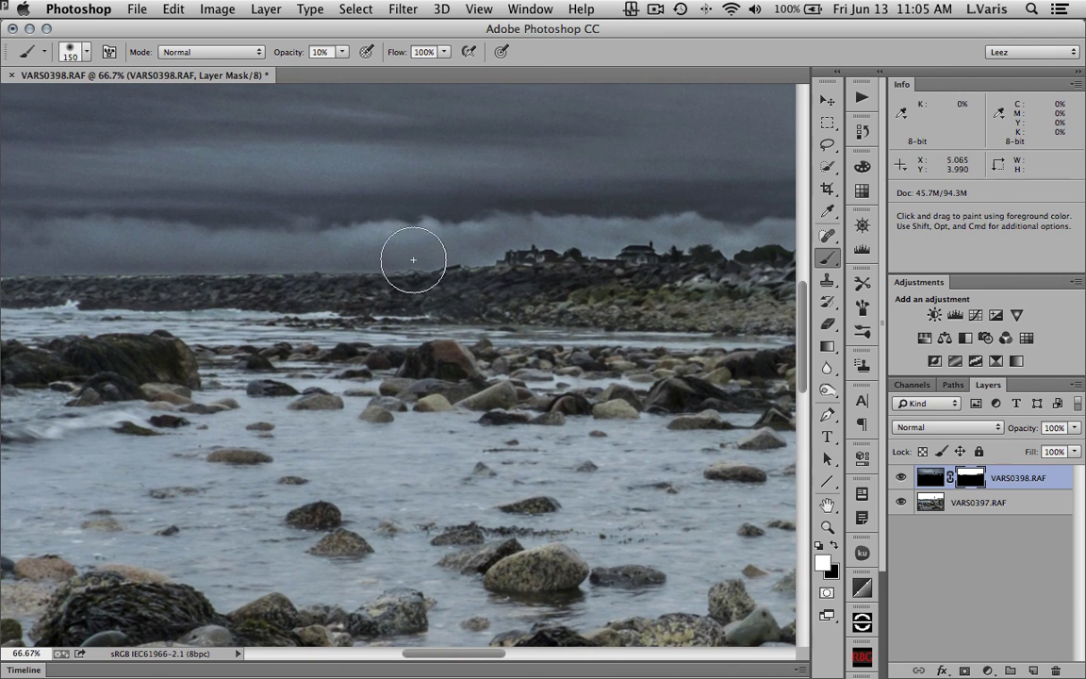
key(space)
drag(18, 243, 318, 267)
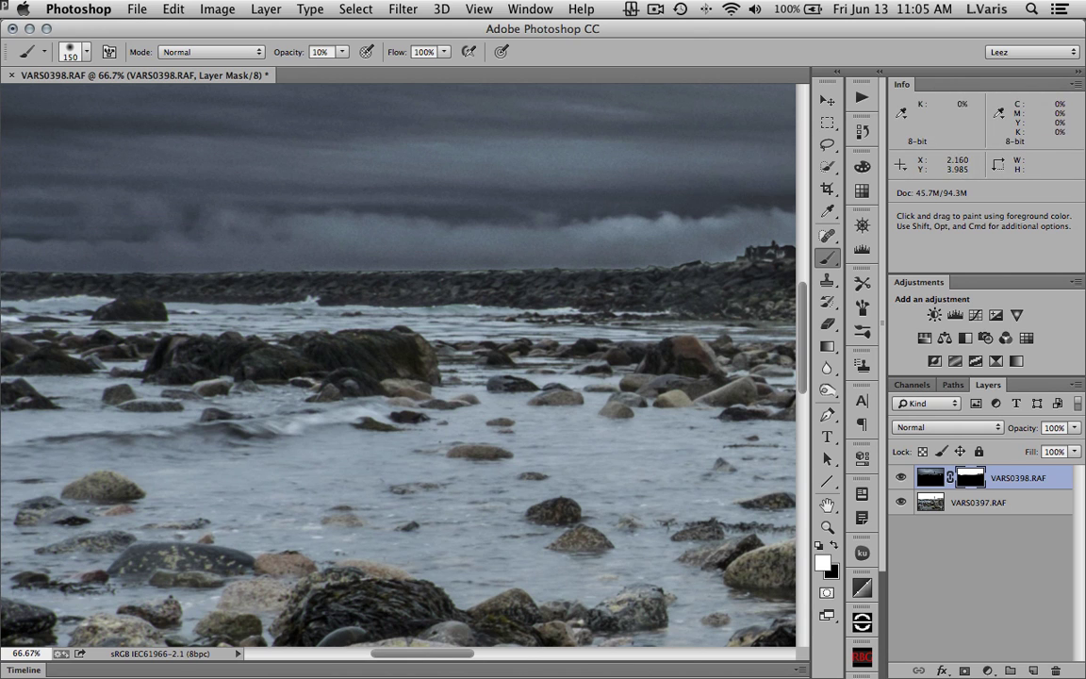
key(space)
drag(264, 272, 562, 277)
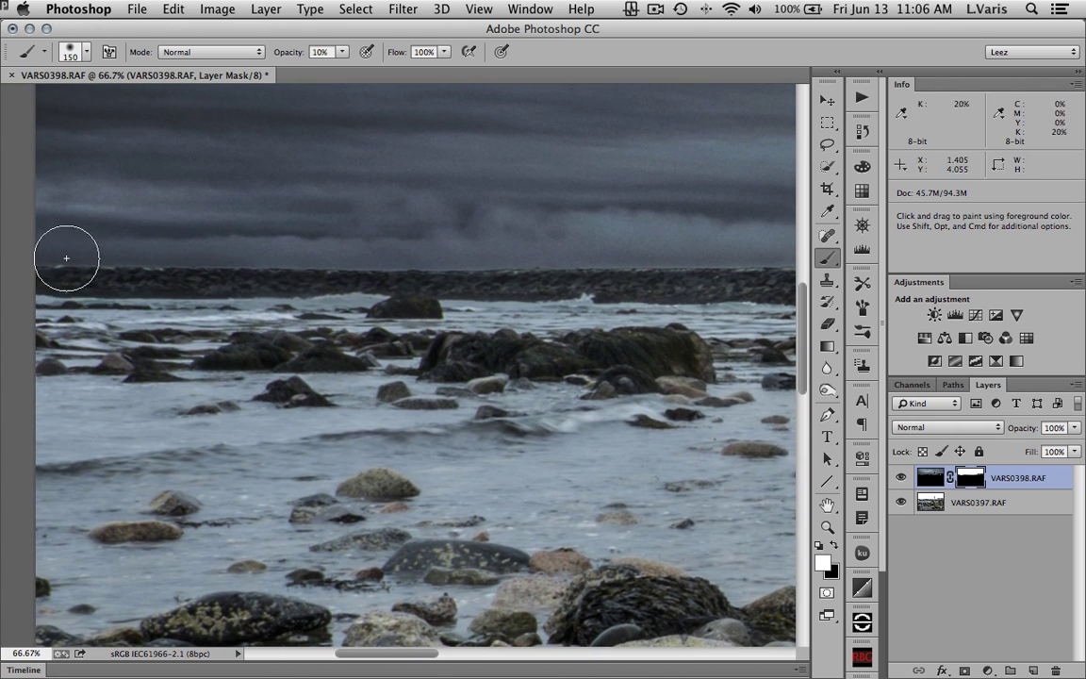
- Touch up the mask along the breakwater's horizon edge with a 50 px brush, then a 100 px brush, at 10% opacity
key(bracketleft)
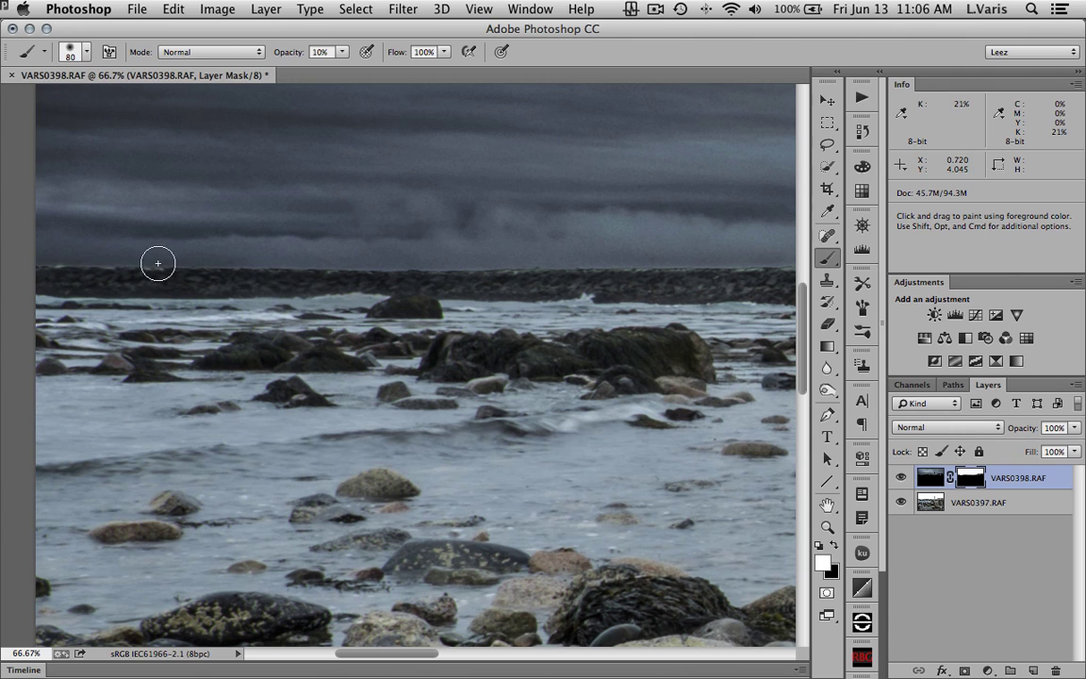
key(bracketleft)
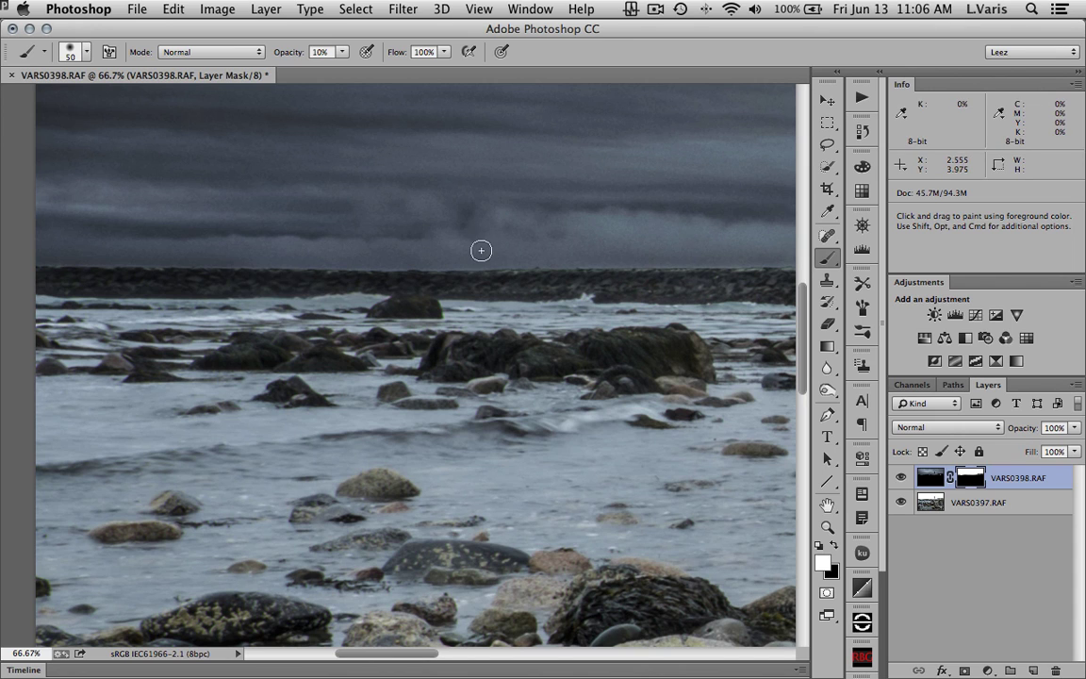
drag(540, 272, 313, 276)
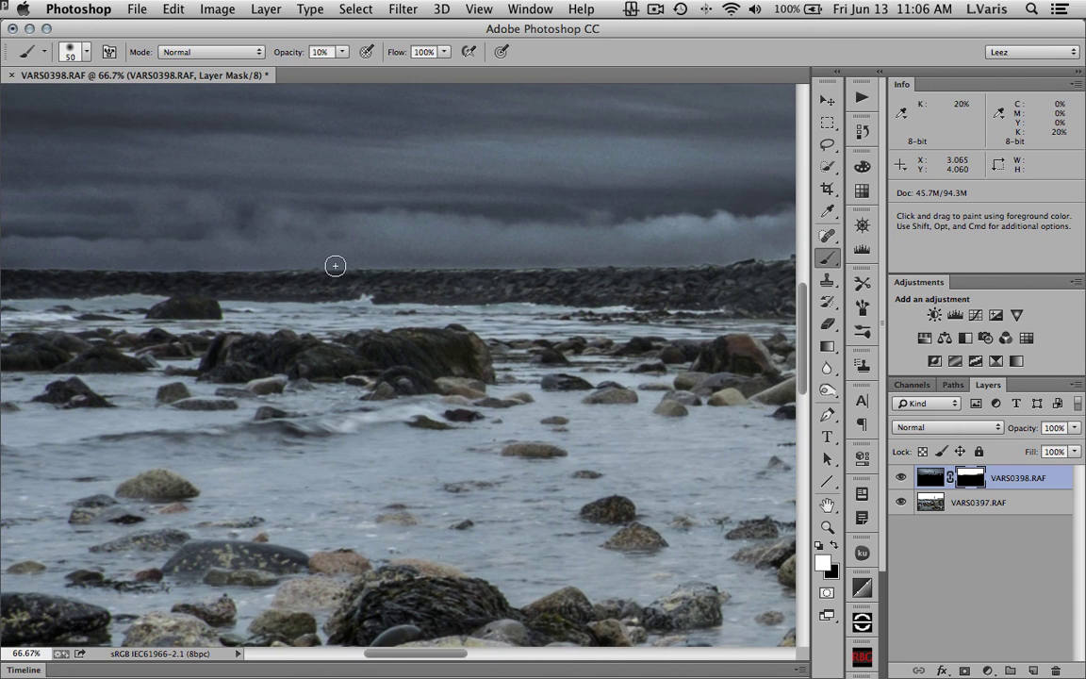
key(super+space)
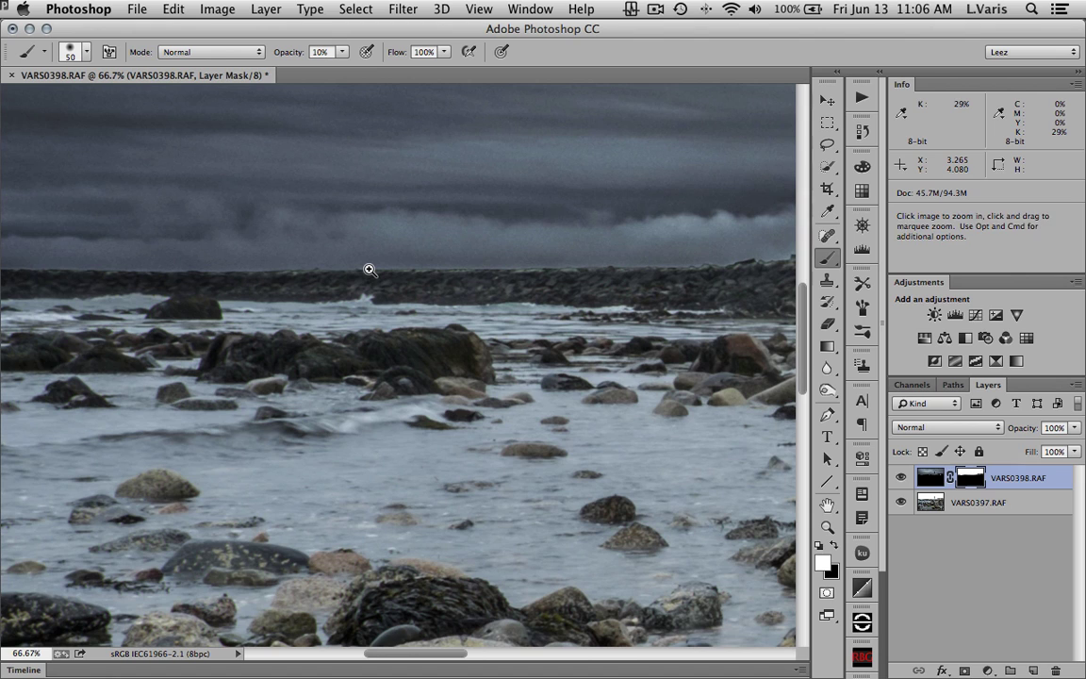
alt+super+click(368, 269)
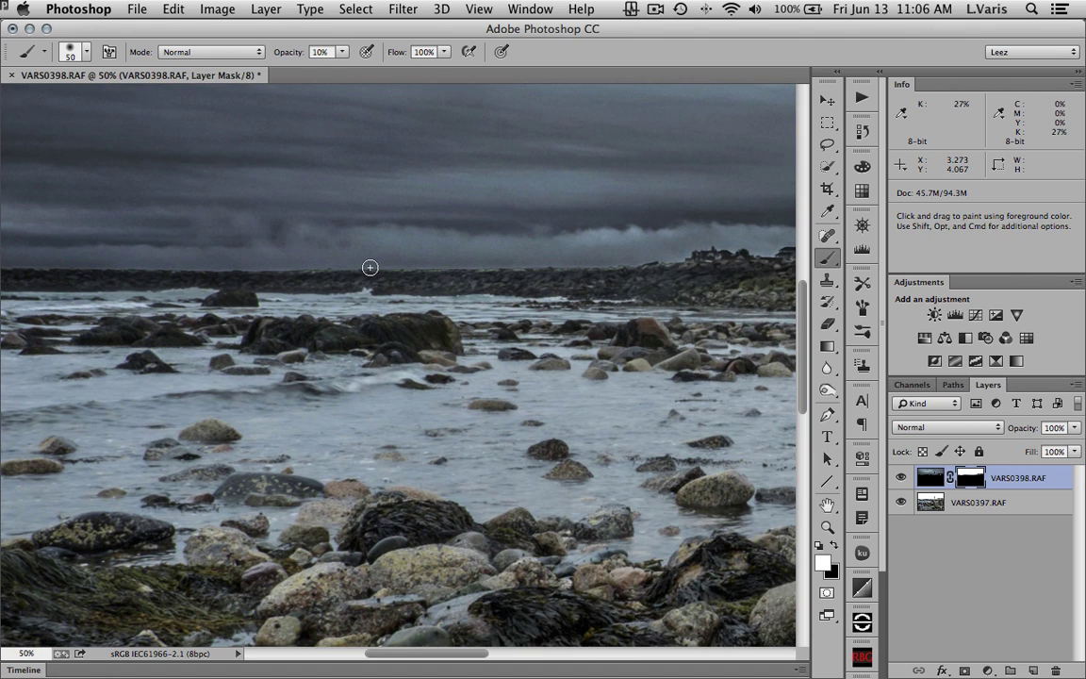
mouse_move(175, 264)
mouse_down()
mouse_move(487, 259)
mouse_move(308, 272)
mouse_move(538, 274)
mouse_move(389, 263)
mouse_move(266, 272)
mouse_move(585, 286)
mouse_move(446, 278)
mouse_move(477, 279)
mouse_up()
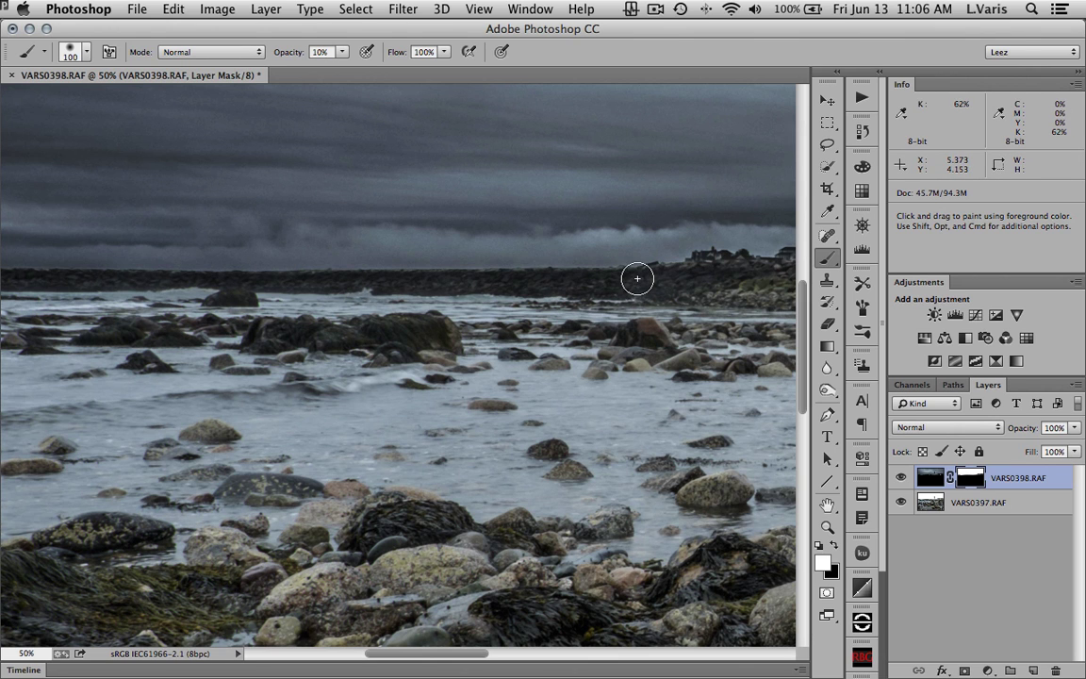
- Blend the whole shoreline on the mask with broad 250 px white strokes at 10% opacity from the distant houses past the lighthouse and house
key(super+minus)
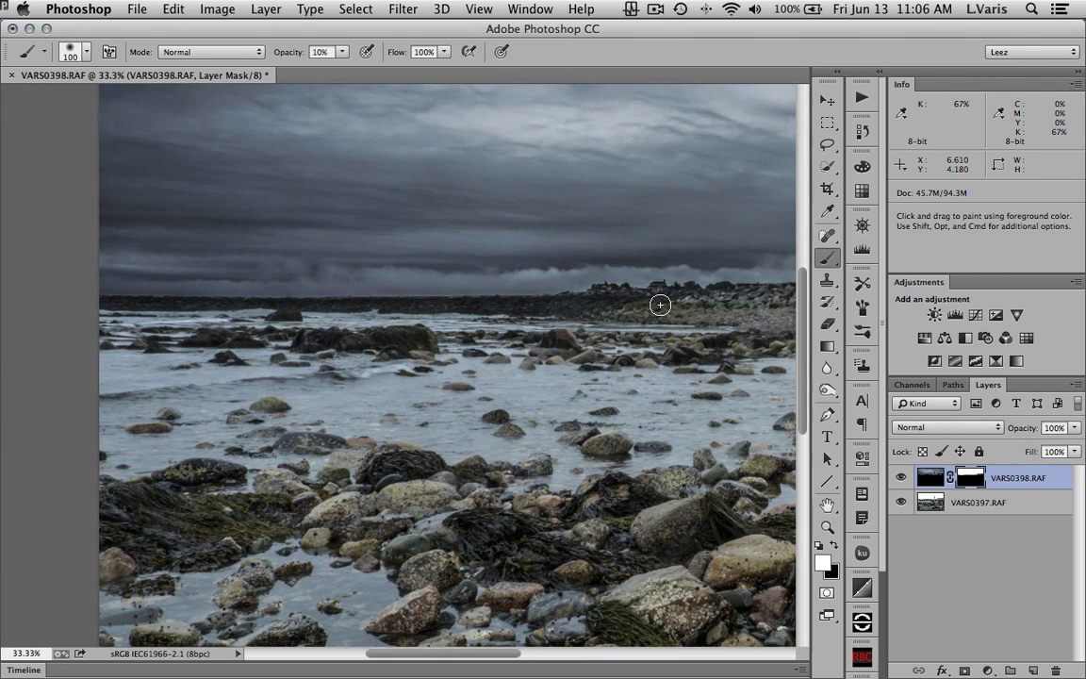
drag(660, 306, 468, 312)
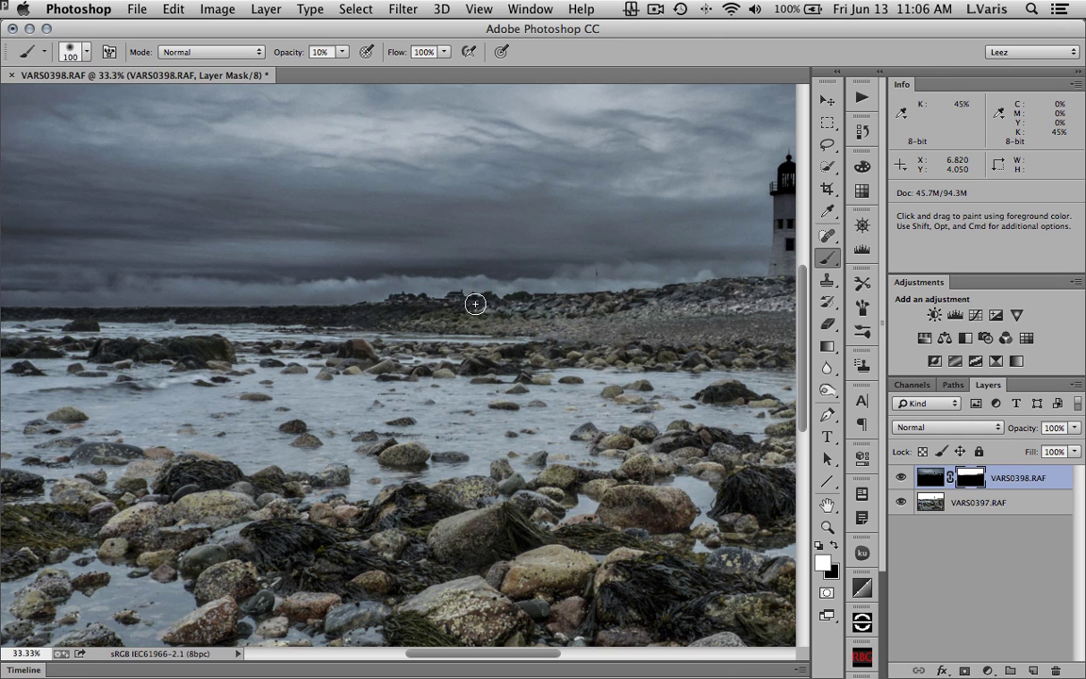
mouse_move(649, 310)
mouse_down()
mouse_move(690, 285)
mouse_move(639, 300)
mouse_move(407, 314)
mouse_up()
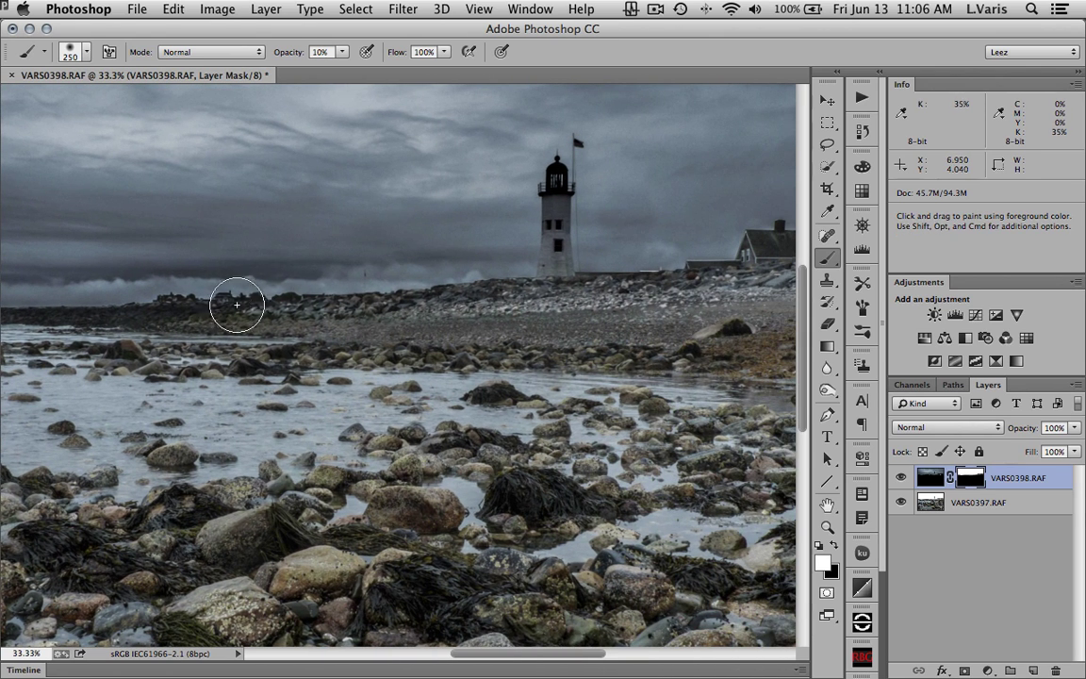
mouse_move(555, 291)
mouse_down()
mouse_move(717, 286)
mouse_move(452, 301)
mouse_move(615, 265)
mouse_up()
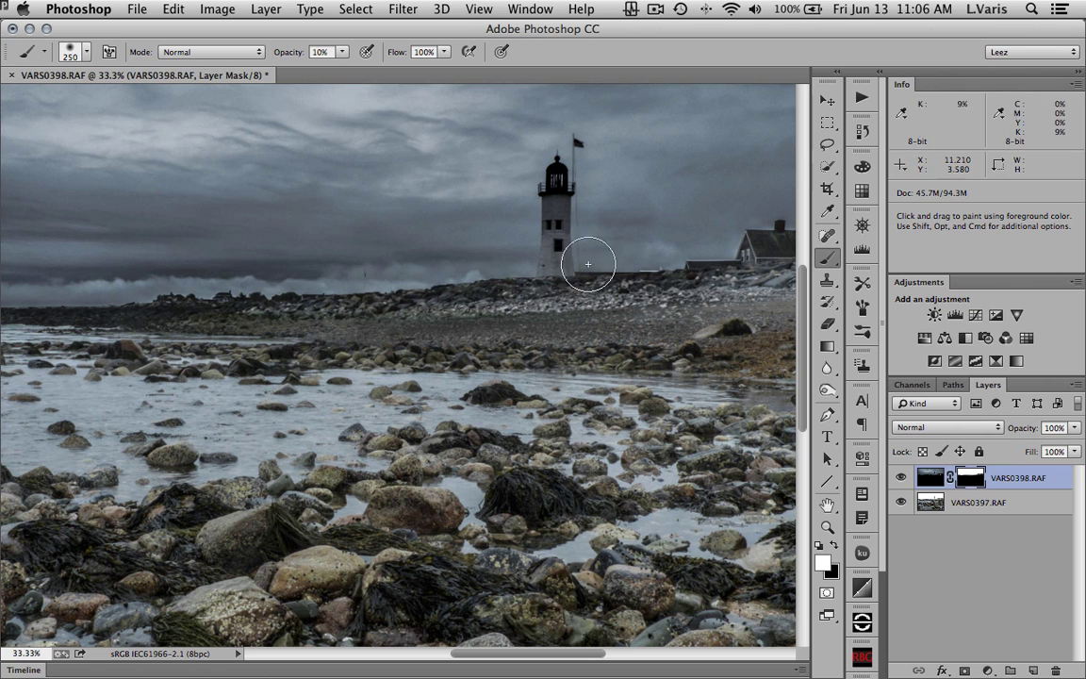
scroll(661, 302, right, 5)
mouse_move(460, 296)
mouse_down()
mouse_move(623, 252)
mouse_move(772, 263)
mouse_up()
scroll(772, 263, right, 5)
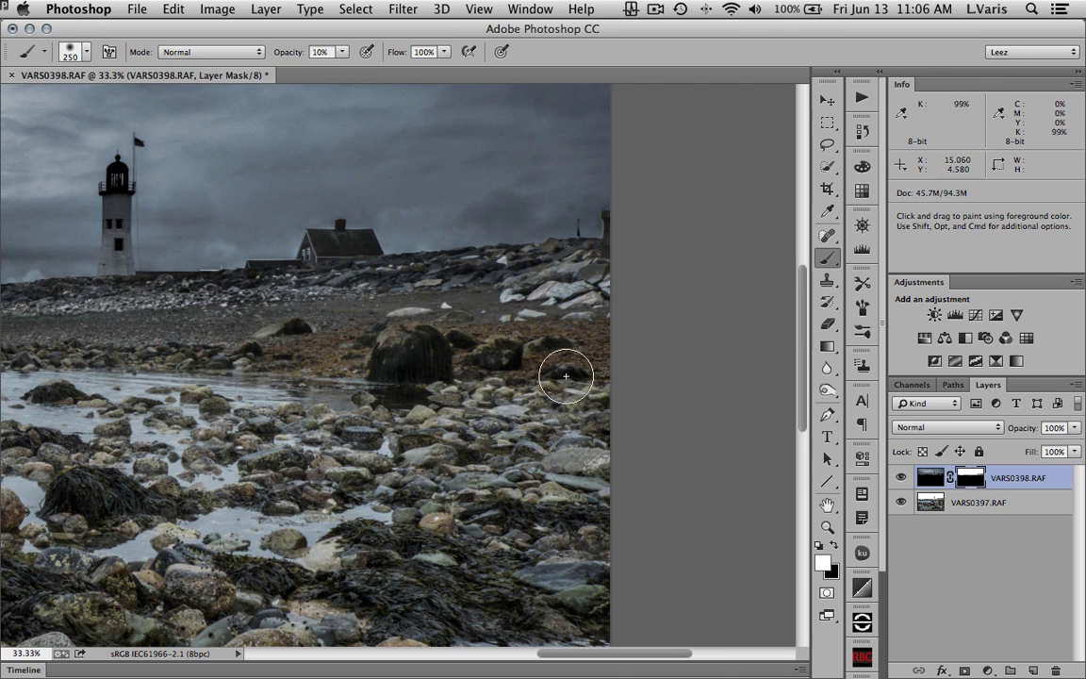
- Disable the VARS0398.RAF layer mask and examine the unmasked dark exposure around the lighthouse and shoreline
right_click(973, 484)
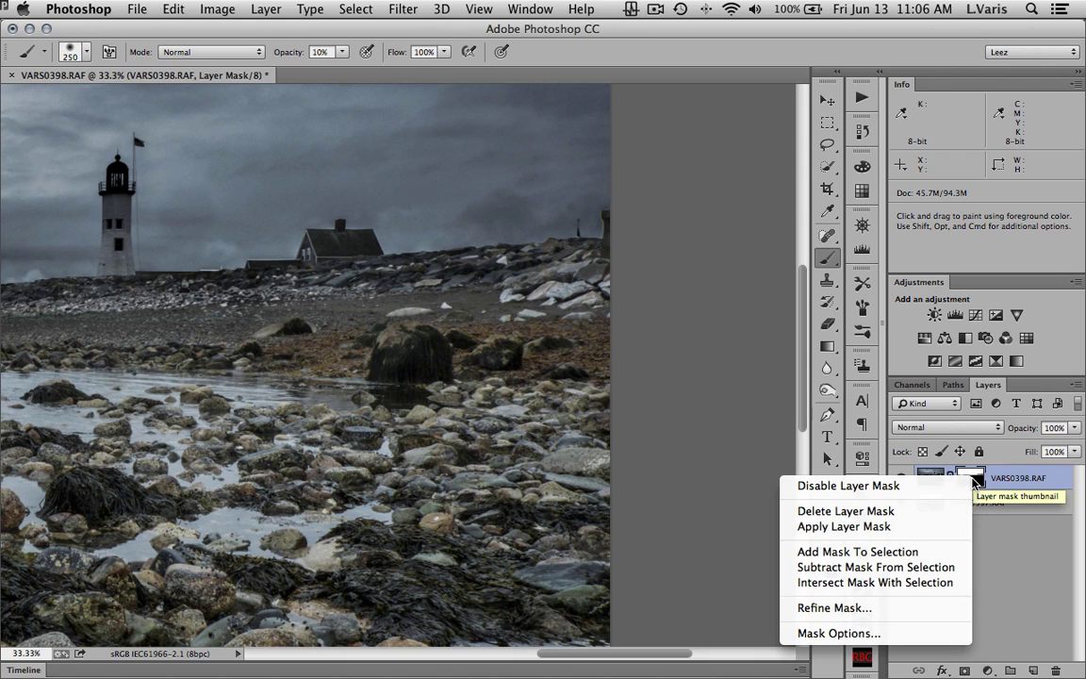
click(896, 486)
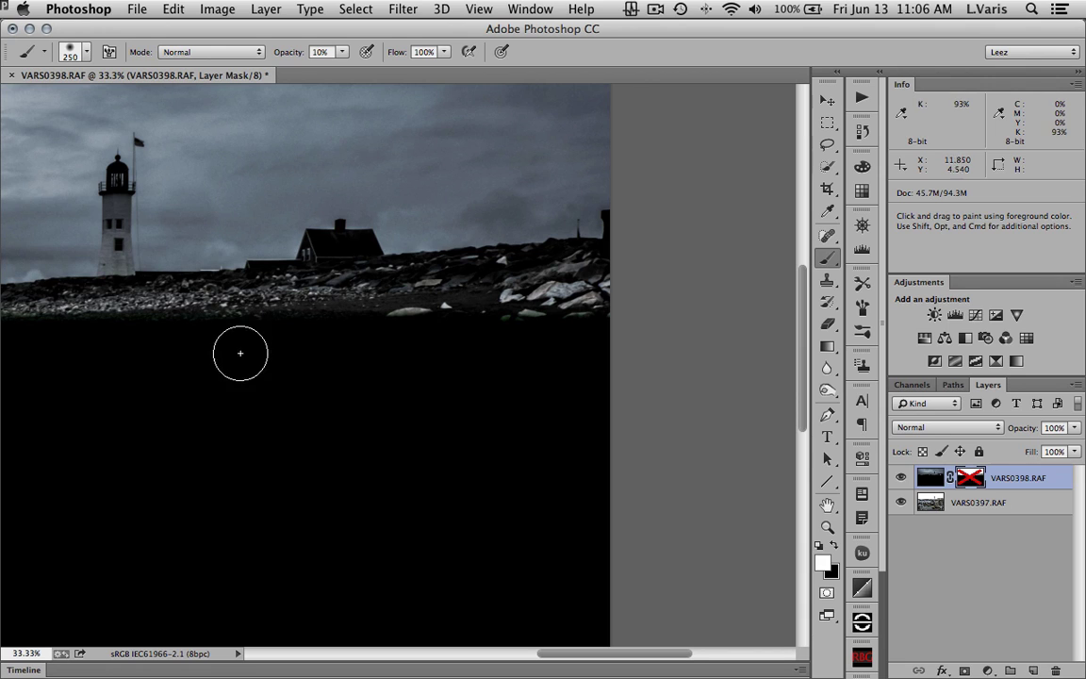
drag(281, 383, 450, 304)
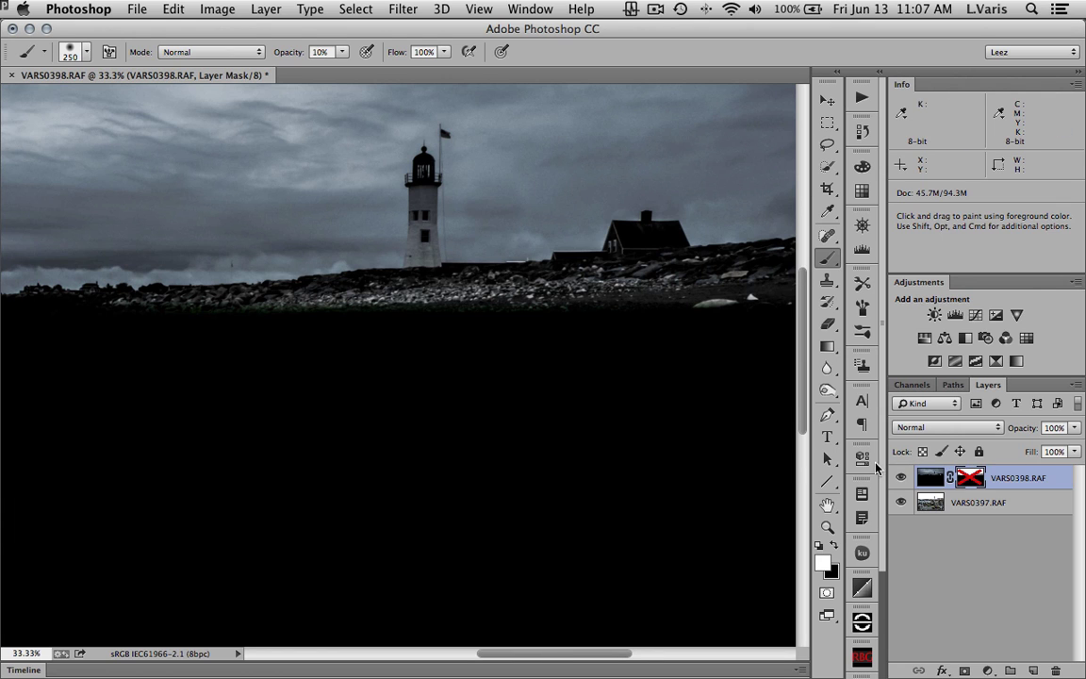
- Re-enable the VARS0398.RAF layer mask, and inspect the mask on its own along the shoreline and the whole composite
shift+click(971, 478)
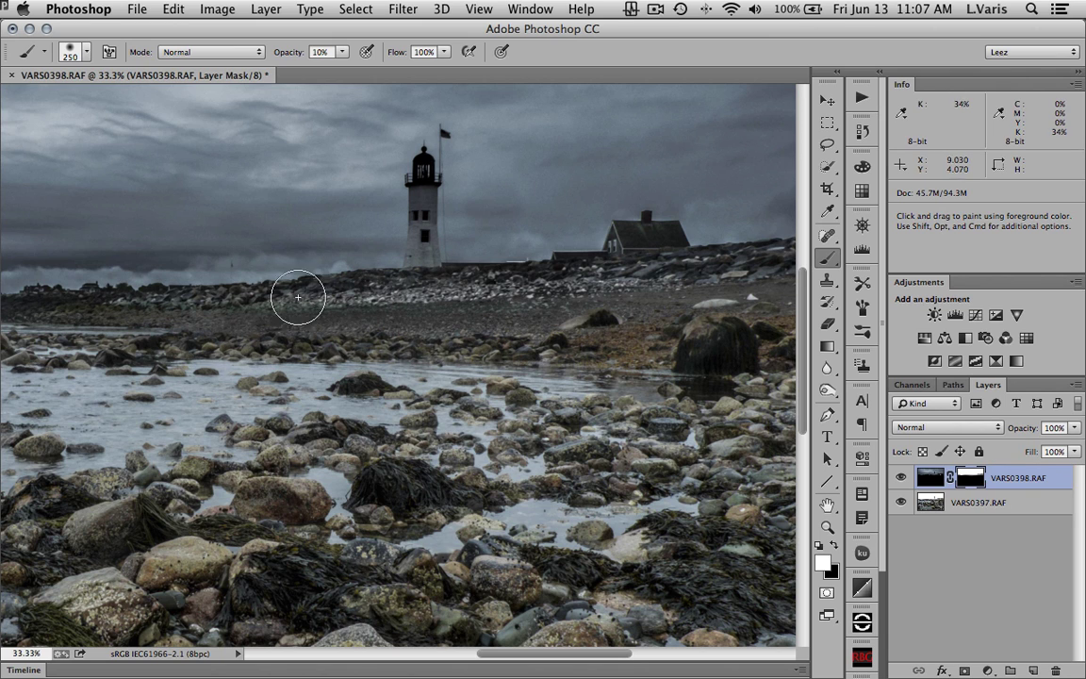
scroll(657, 325, right, 5)
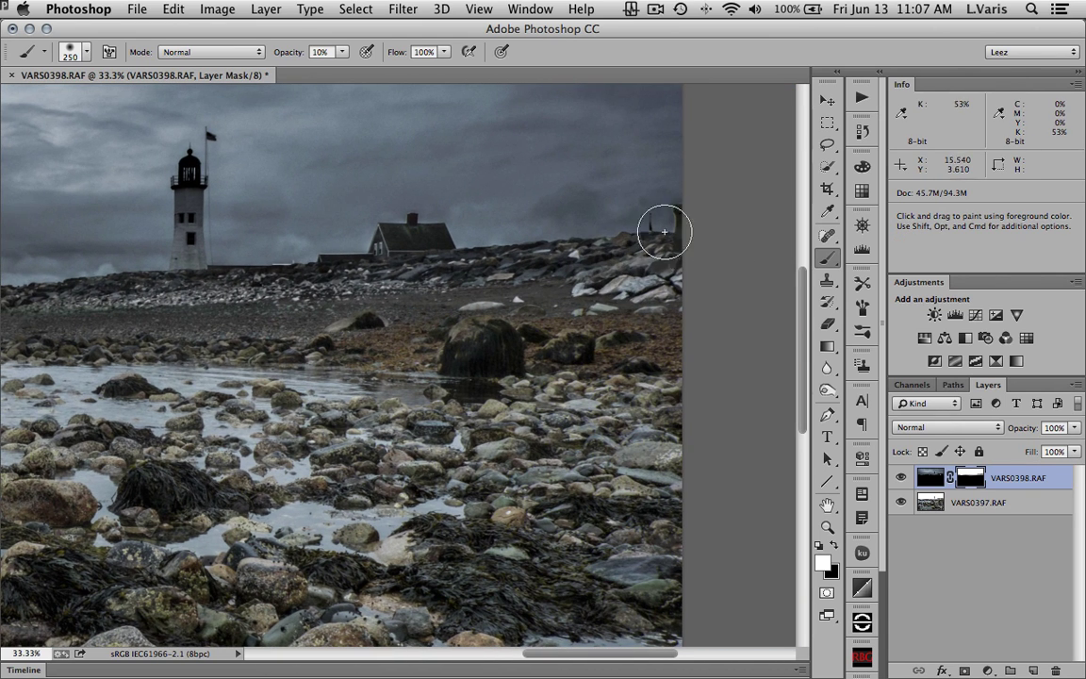
alt+click(971, 482)
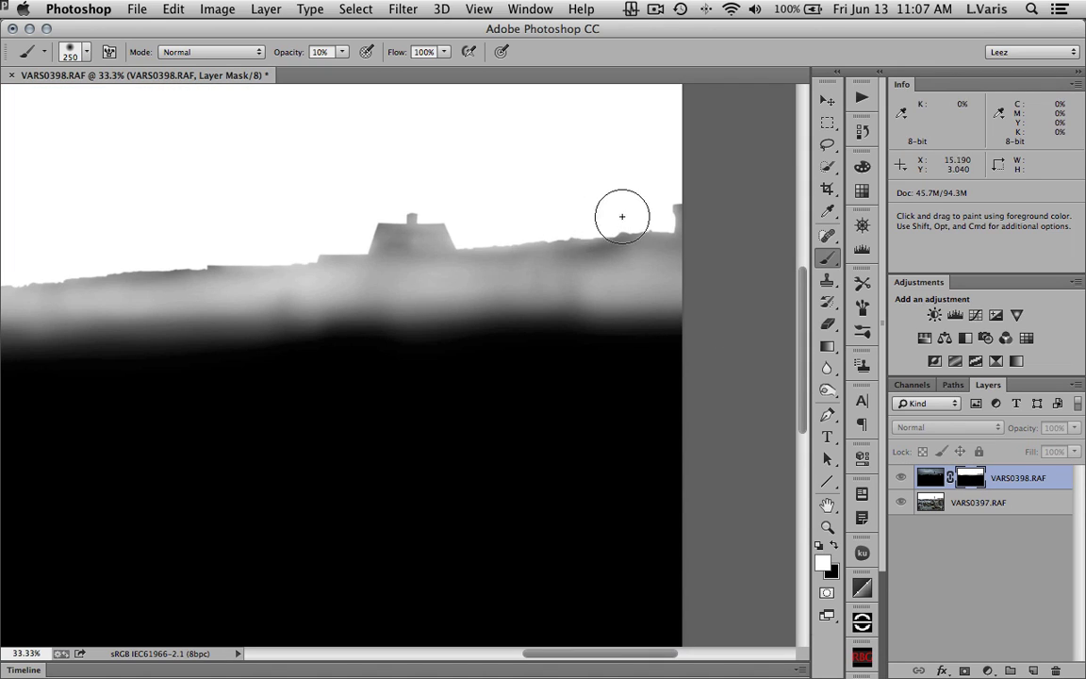
key(space)
drag(297, 274, 395, 293)
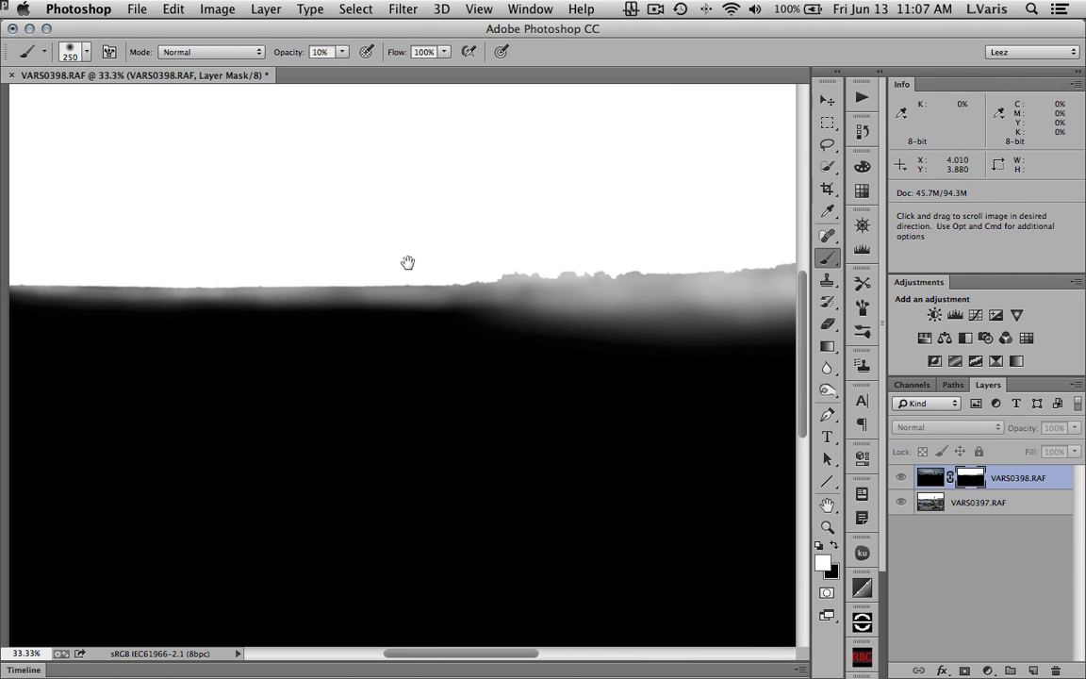
alt+click(972, 479)
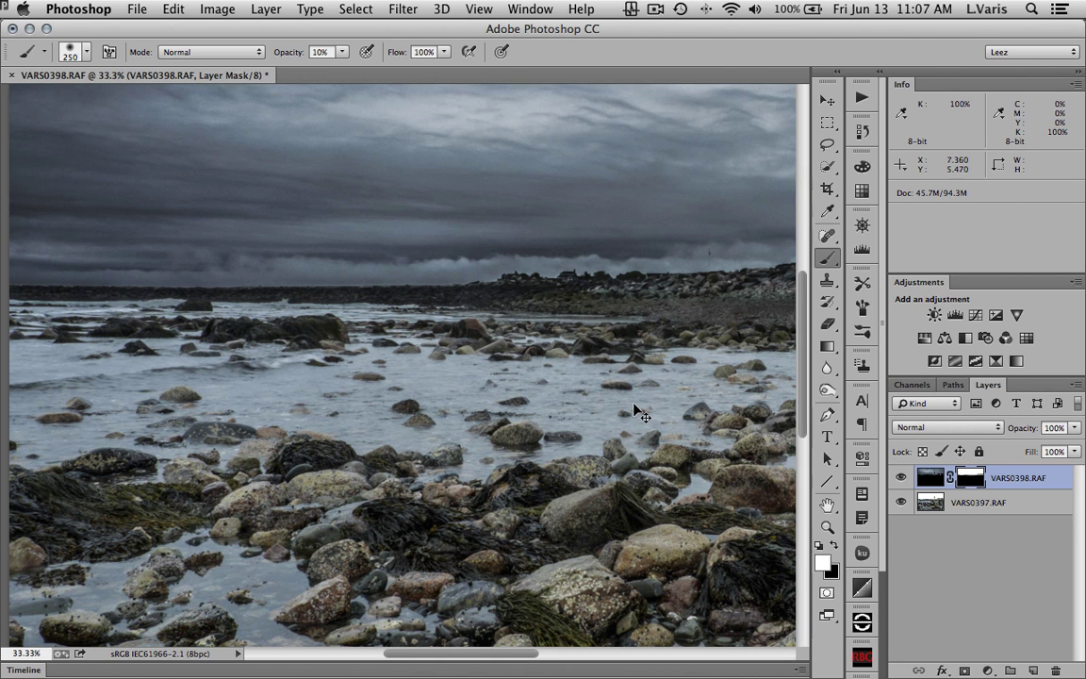
key(super+minus)
key(super+minus)
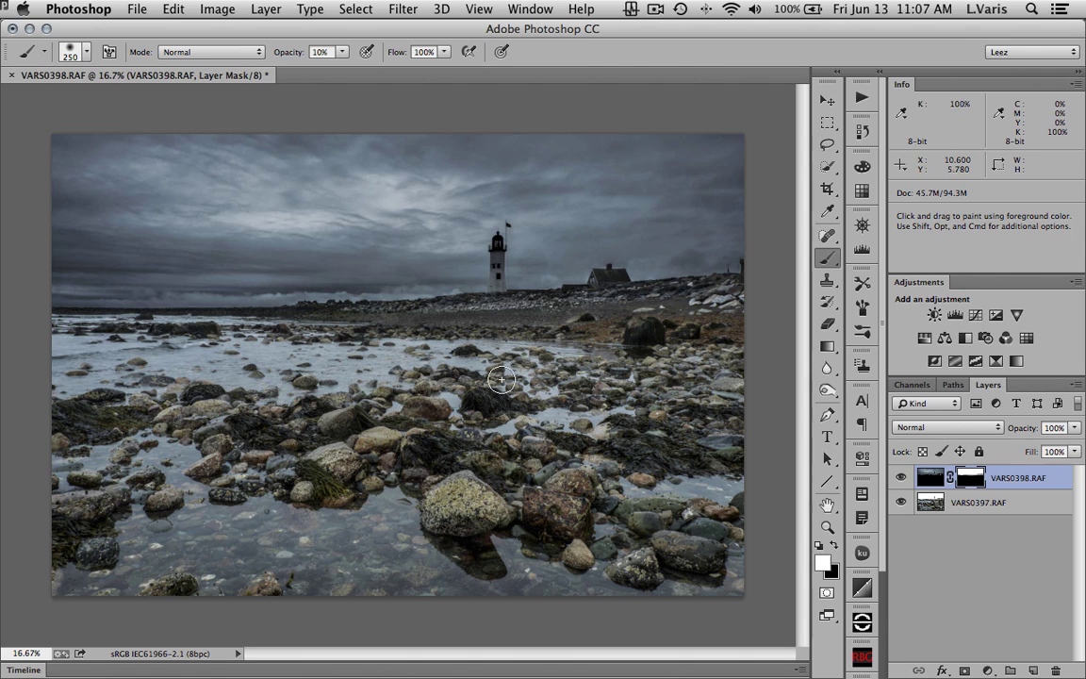
- Compare the image's Red and Green channels as individual grayscale views
click(920, 389)
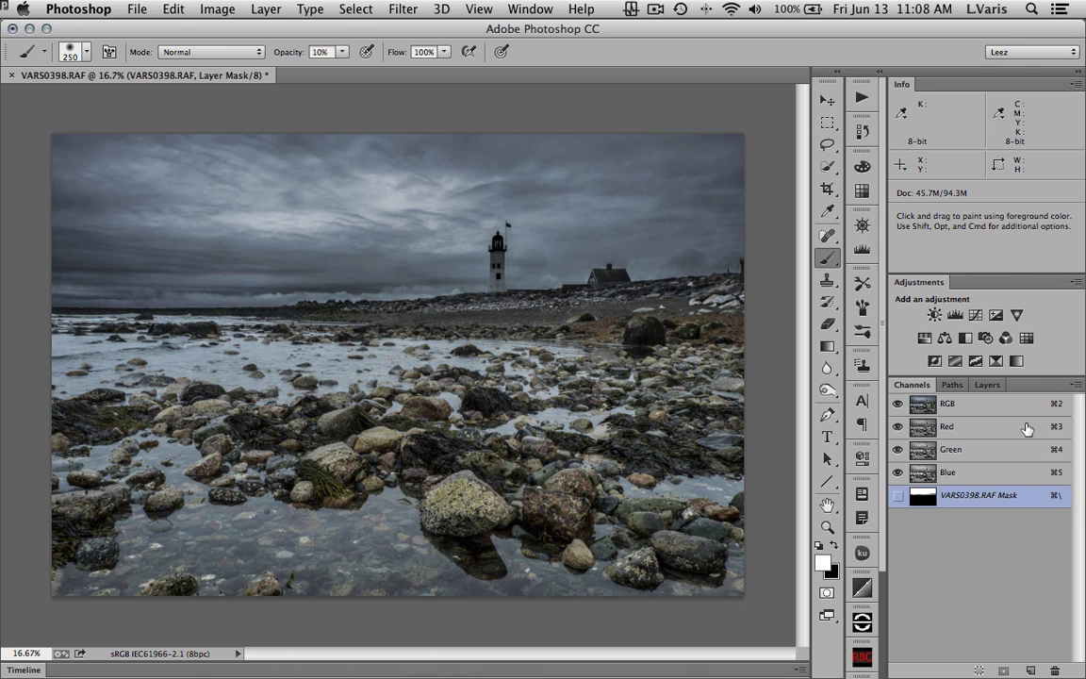
click(920, 429)
key(super+2)
click(920, 429)
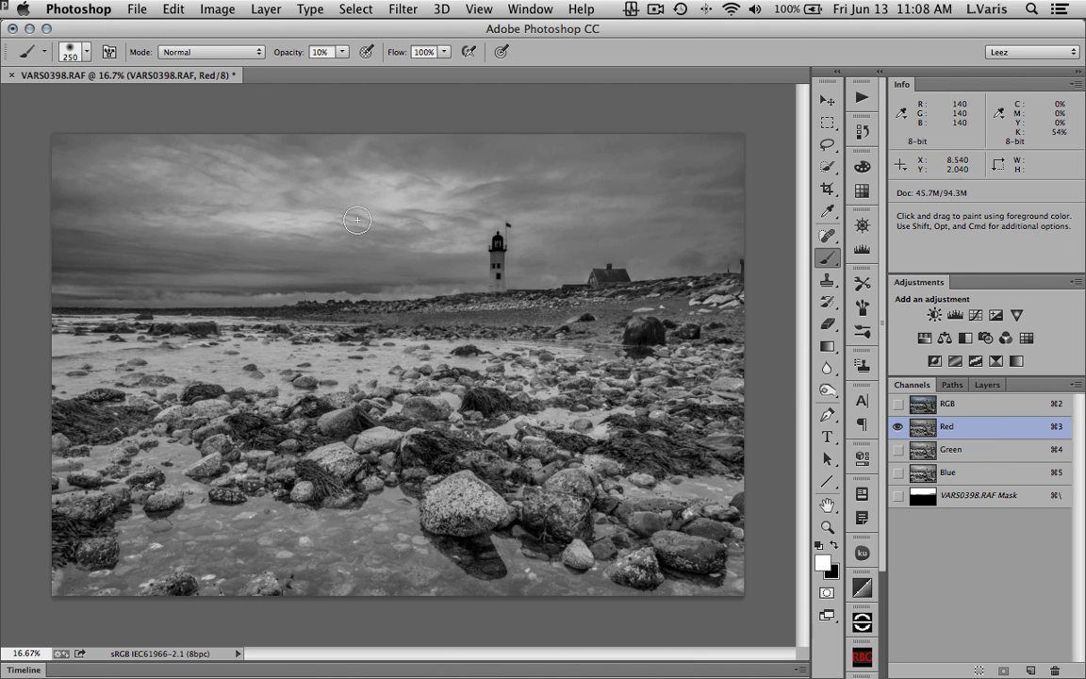
click(926, 450)
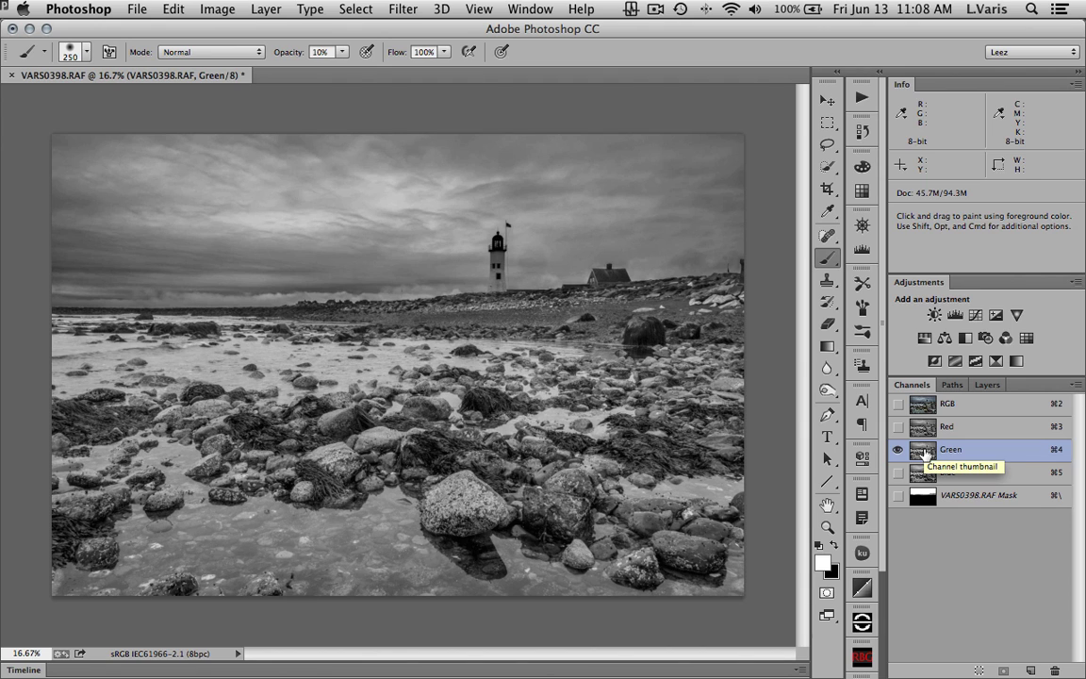
key(super+3)
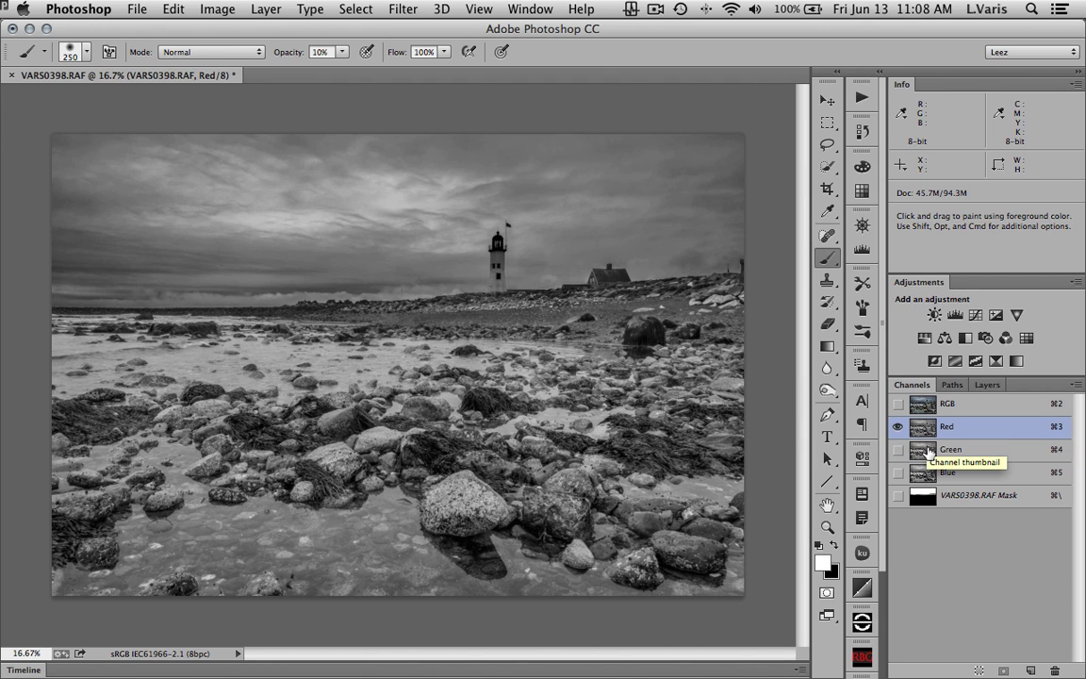
key(super+4)
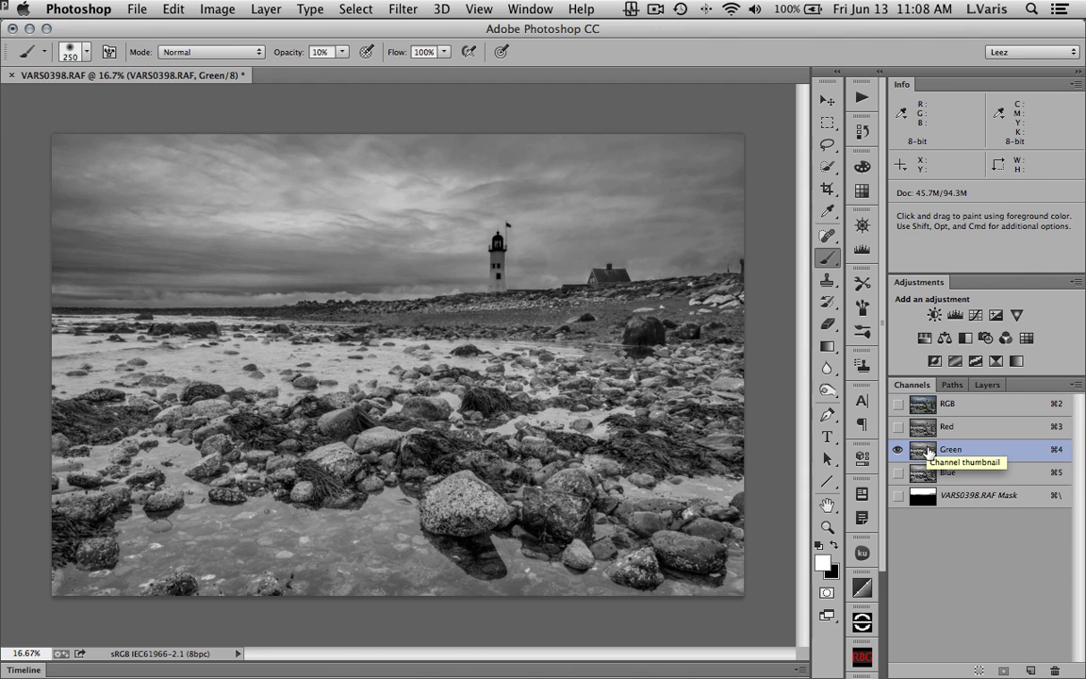
key(super+3)
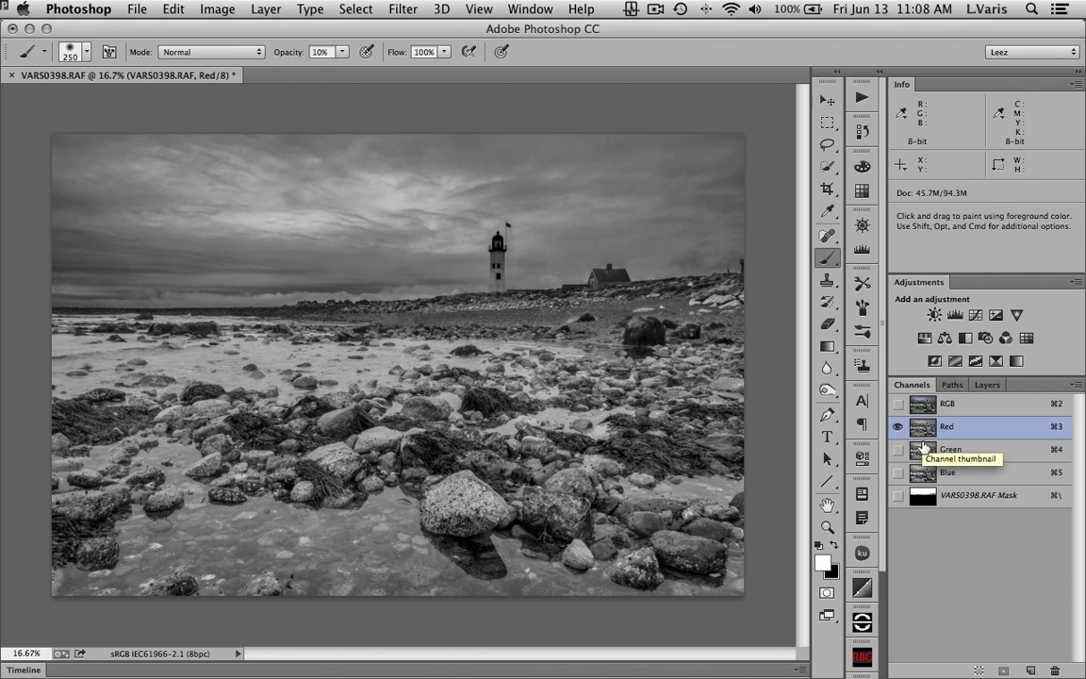
key(super+4)
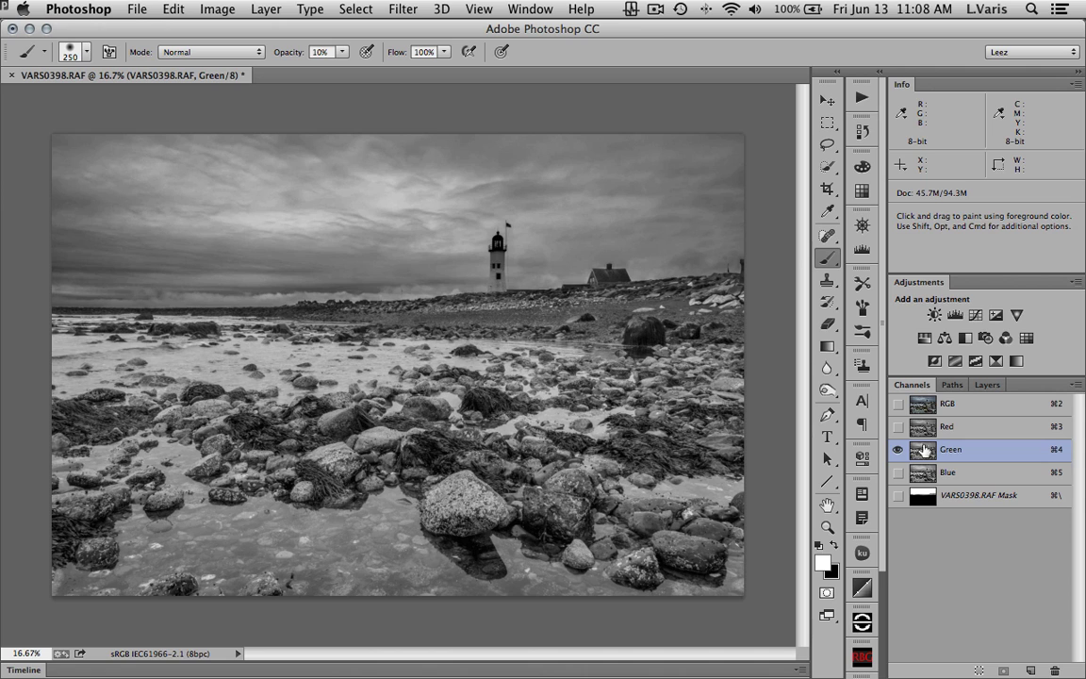
- Compare the Blue channel with the Green channel in the water and rocks
click(923, 478)
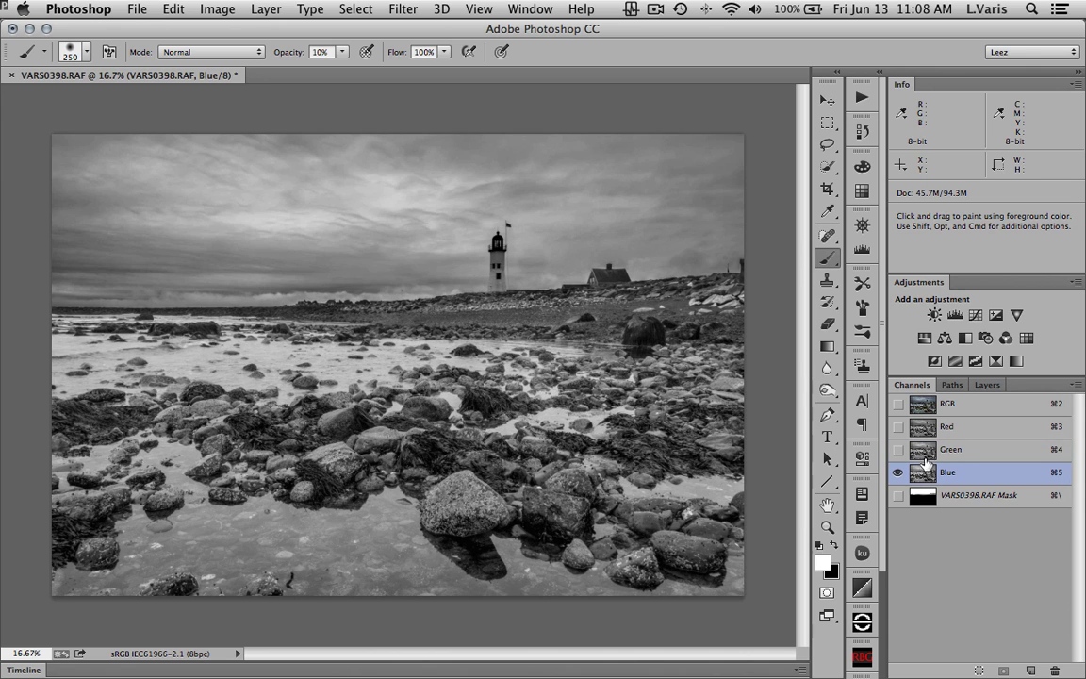
click(924, 451)
click(923, 473)
key(super+4)
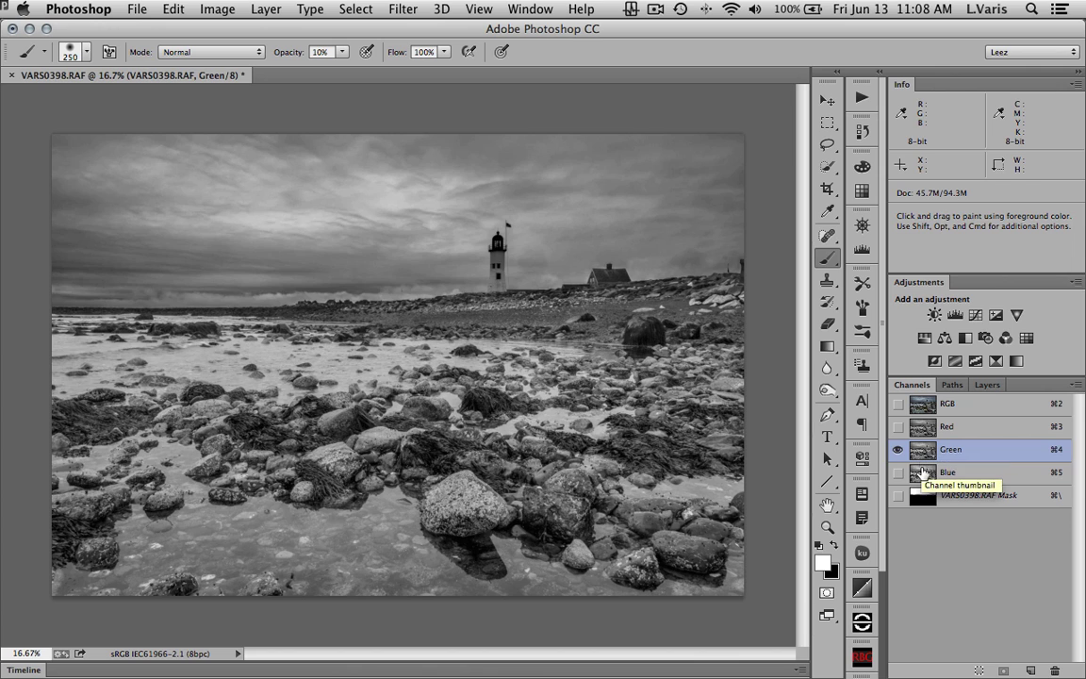
key(super+5)
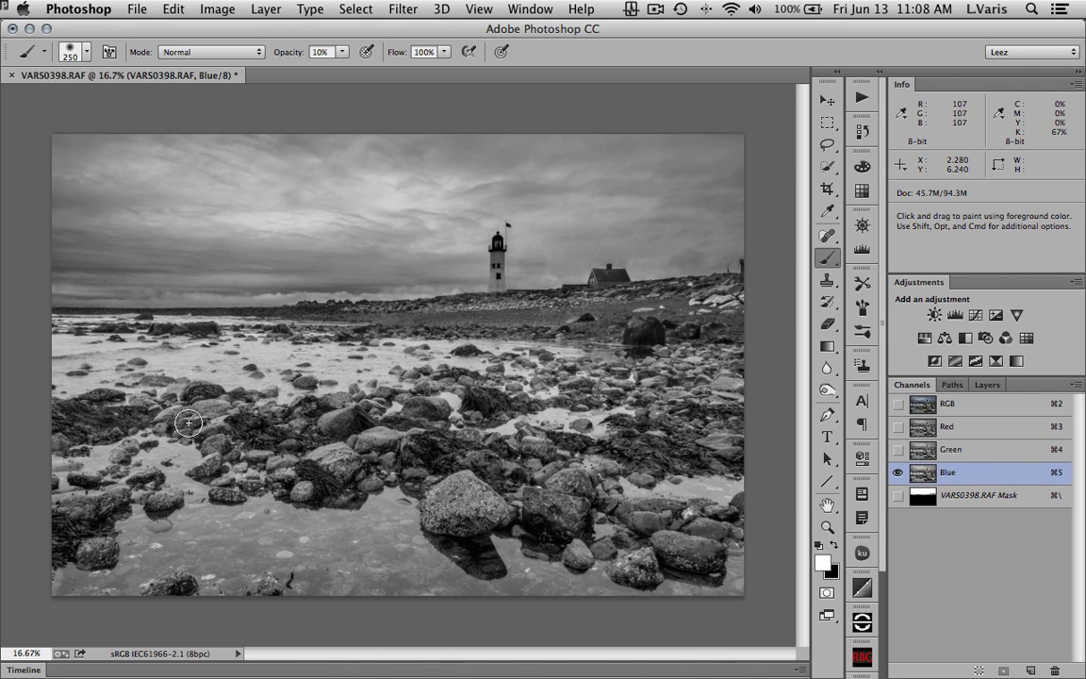
- Alternate between the Red and Green channels to compare the contrast in the sky
click(925, 429)
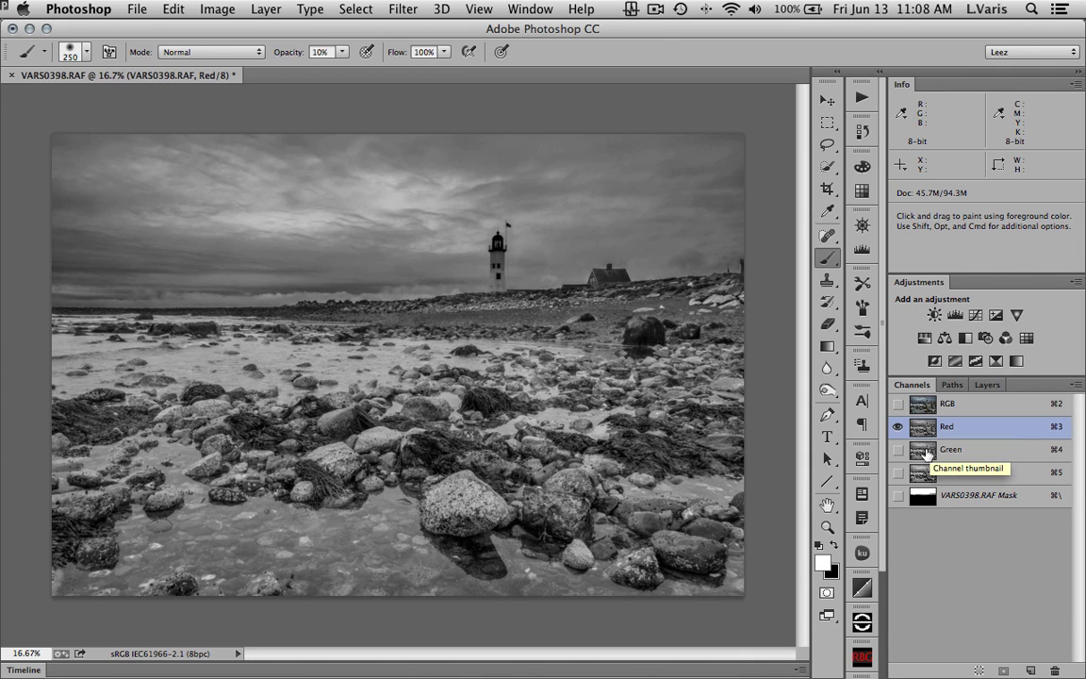
click(926, 454)
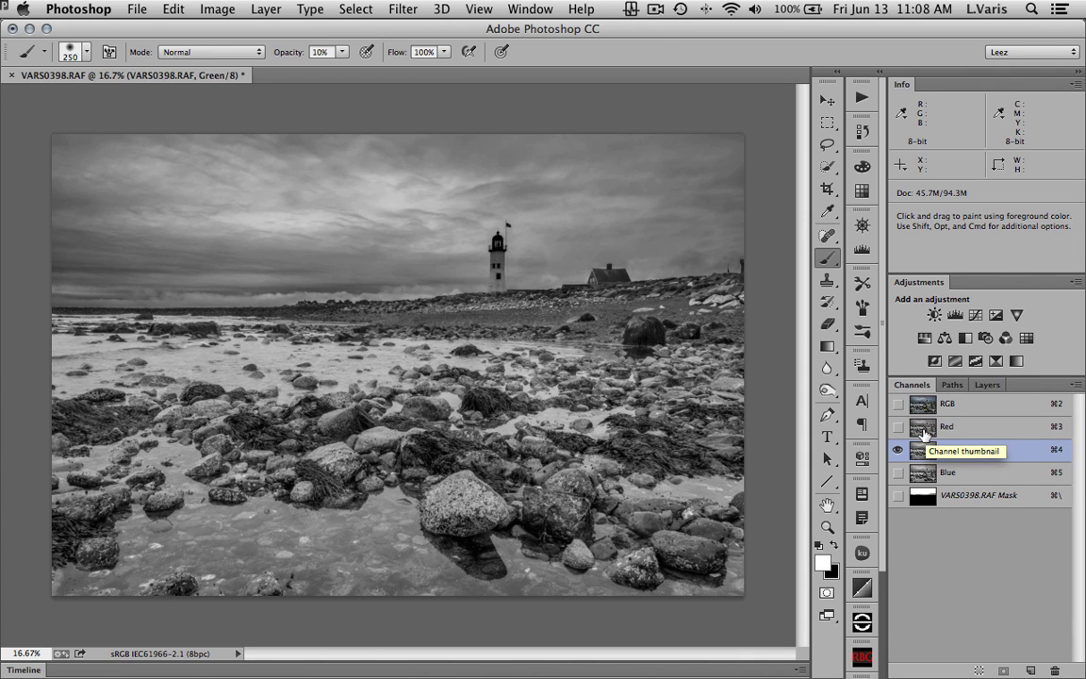
click(926, 429)
click(928, 449)
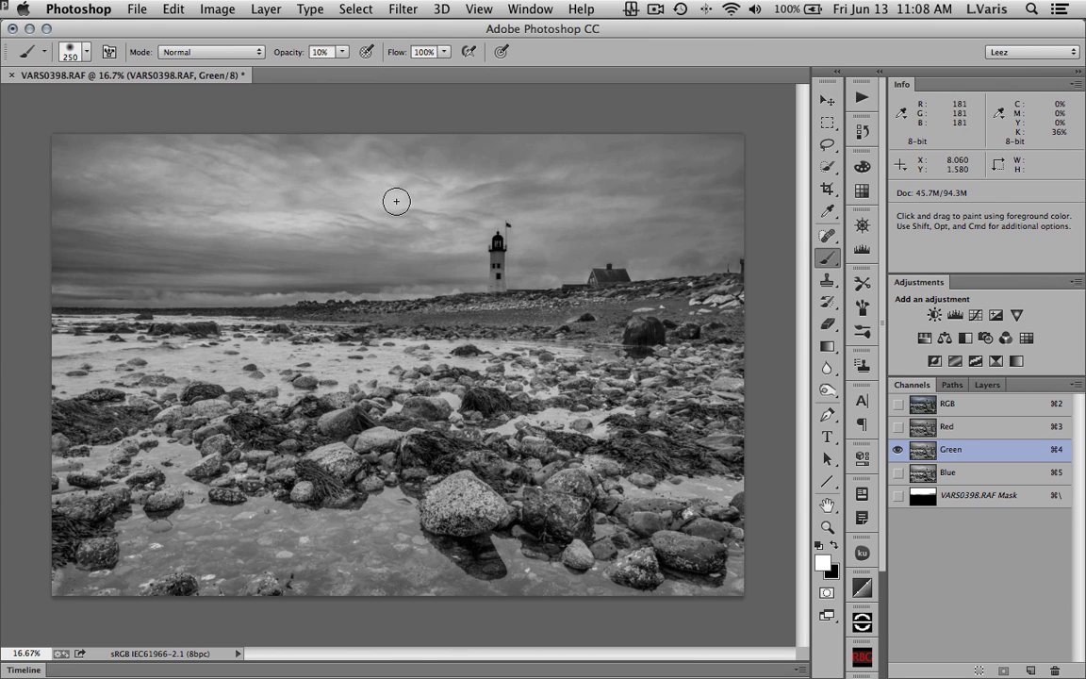
click(924, 429)
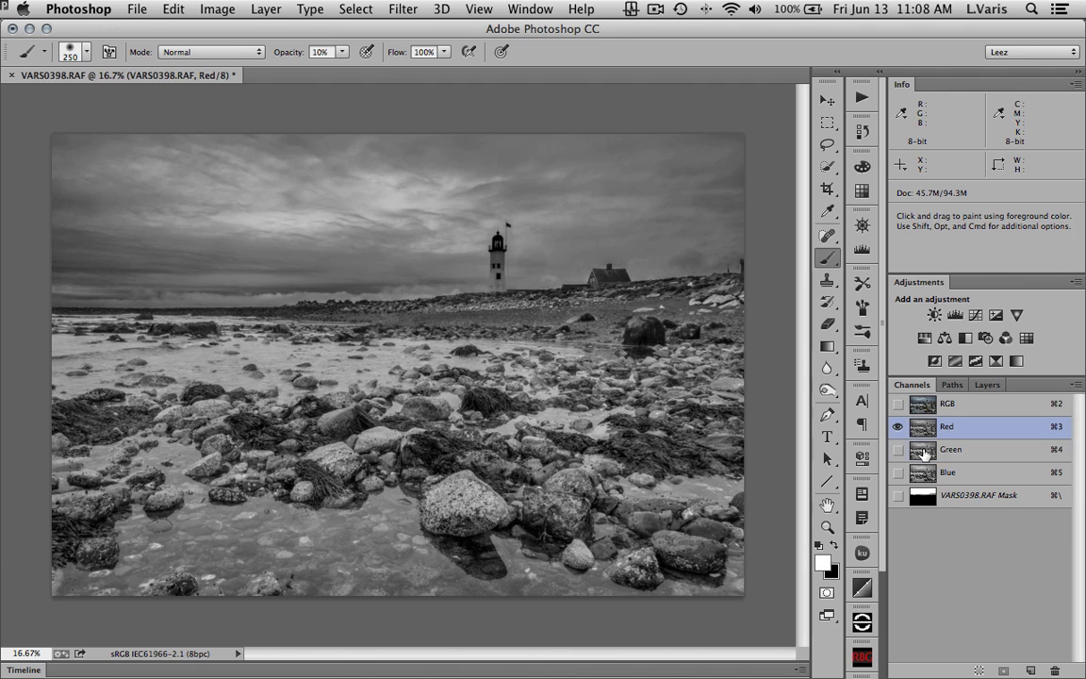
click(924, 451)
click(927, 428)
click(927, 452)
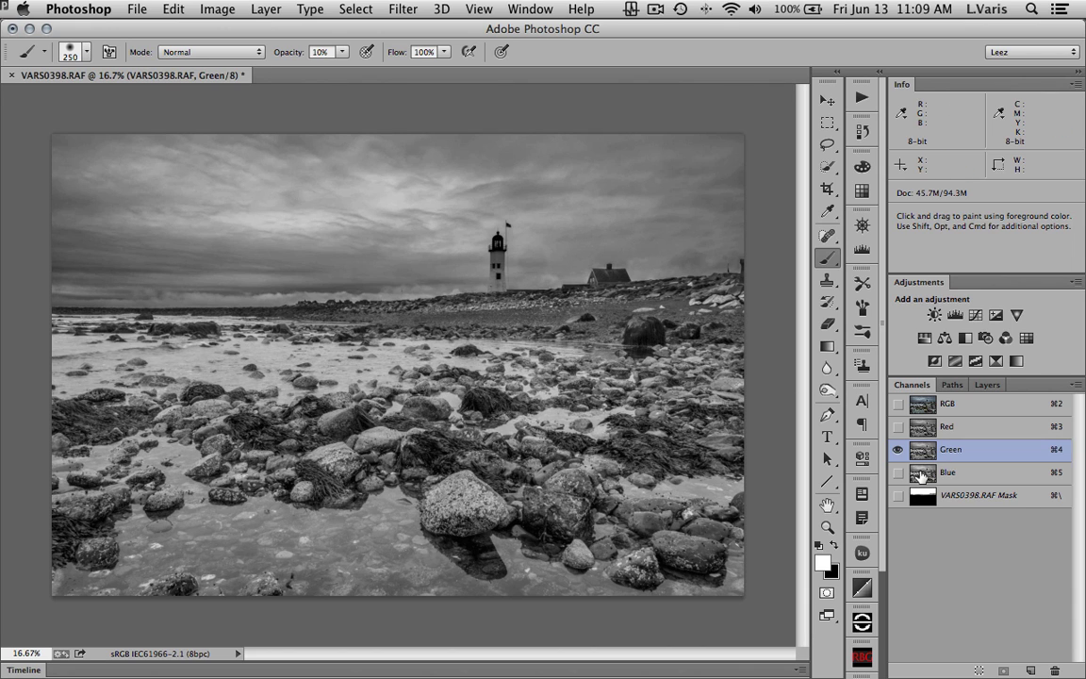
- Check the Blue channel against the Green channel again and return to the RGB composite
key(super+5)
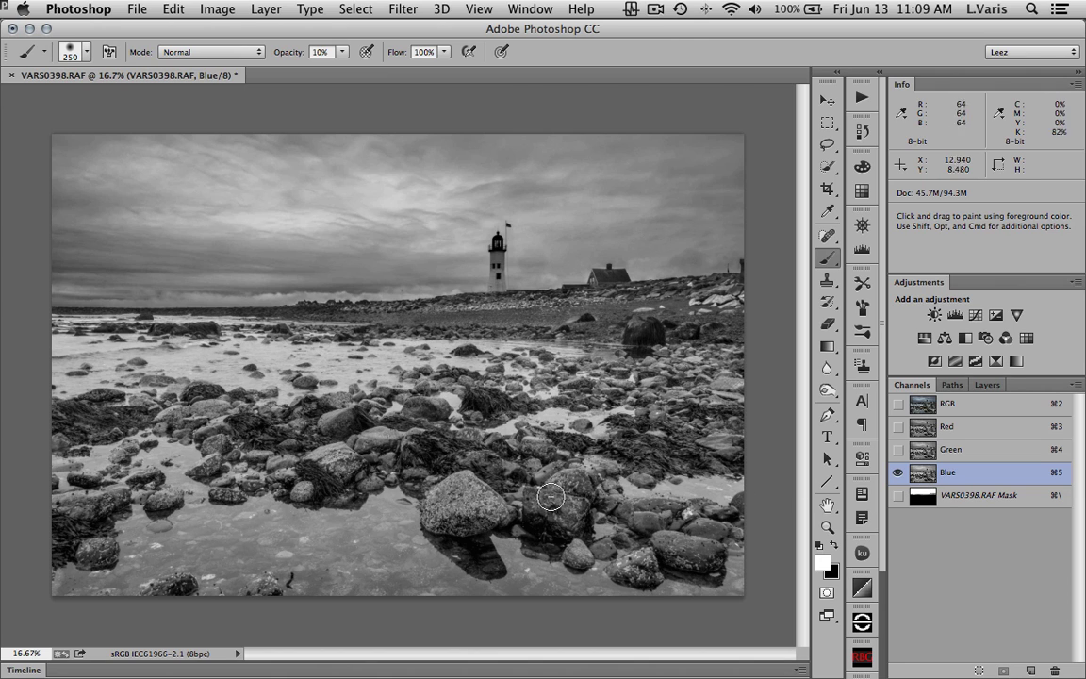
click(926, 457)
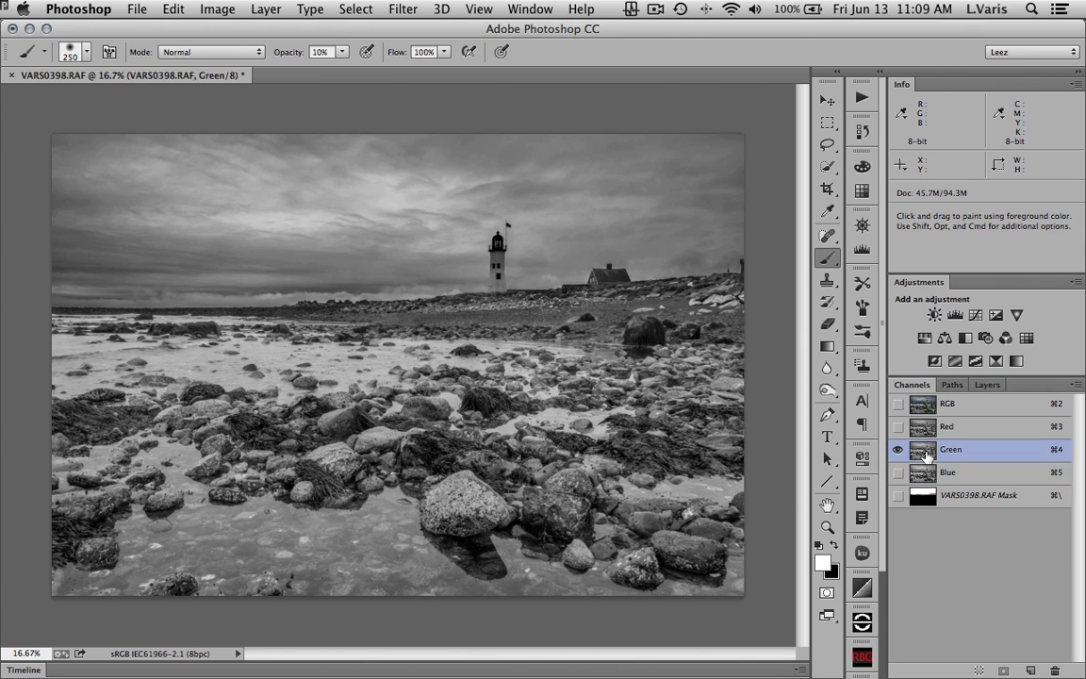
click(928, 475)
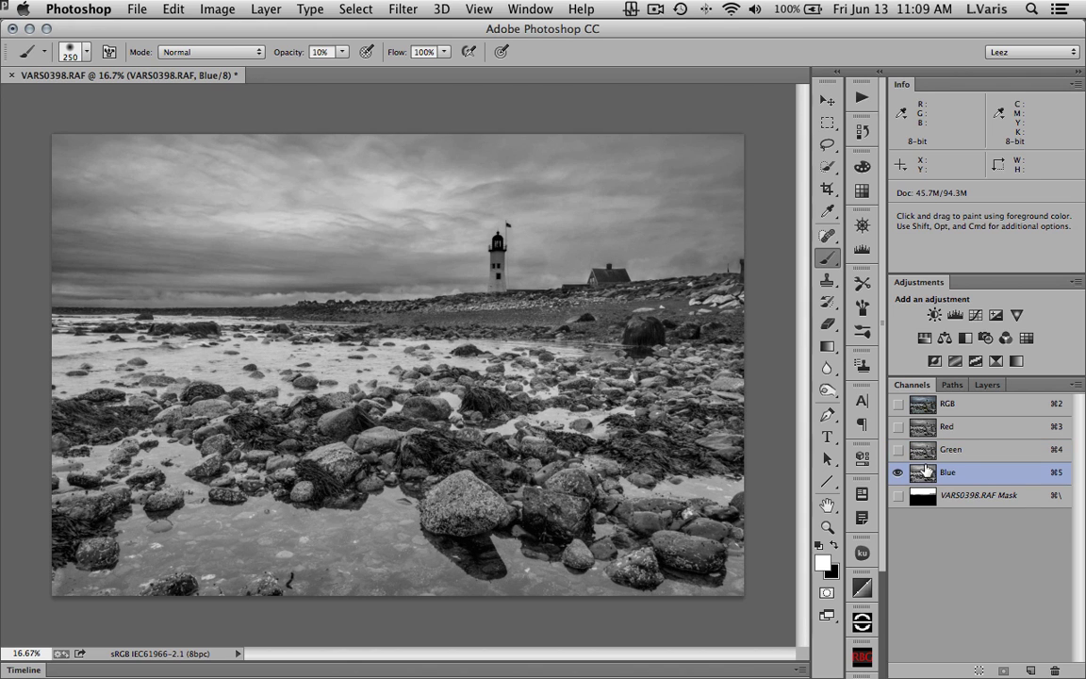
click(923, 405)
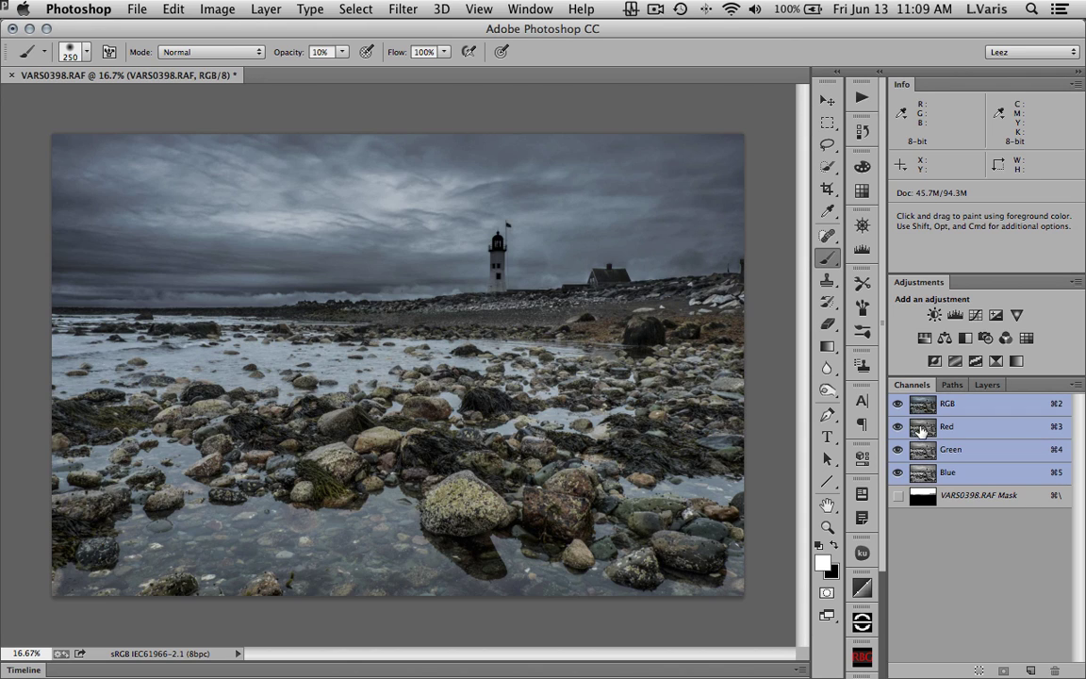
- Create a new layer above VARS0398.RAF and fill it with the merged image's Blue channel using Apply Image with Normal blending
click(987, 386)
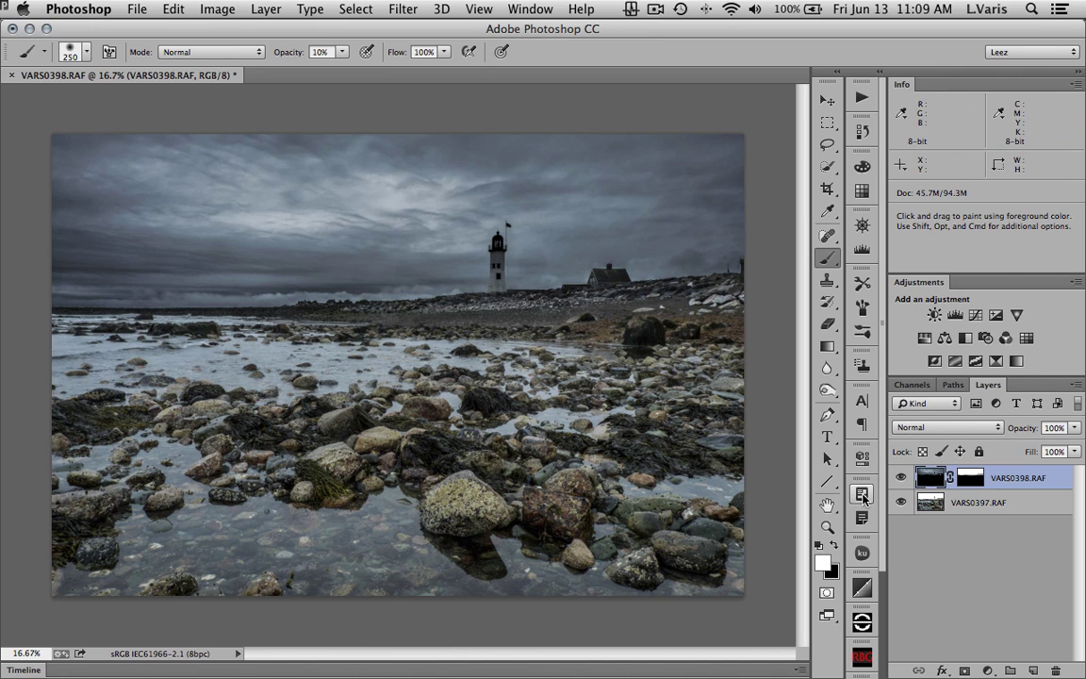
click(1032, 671)
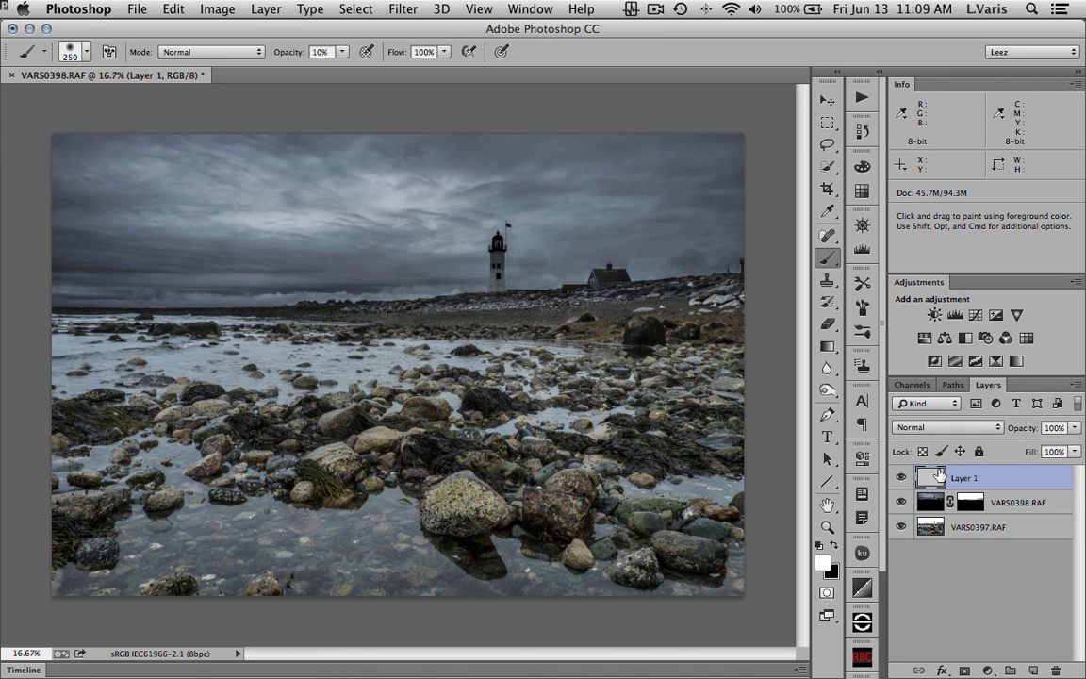
click(218, 8)
click(208, 268)
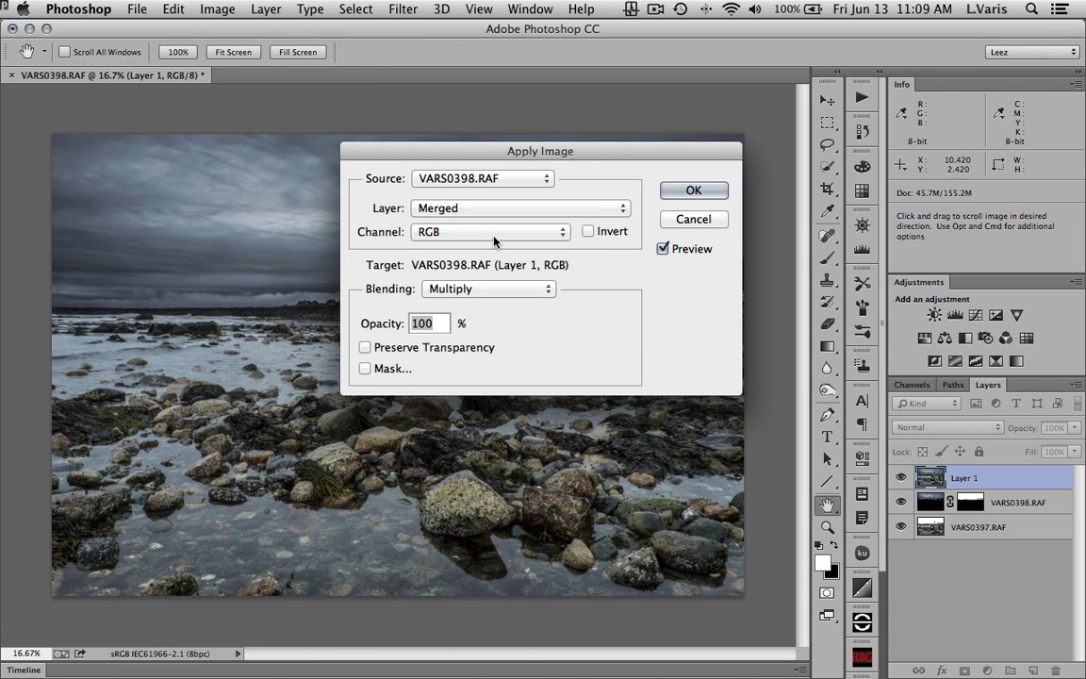
click(493, 241)
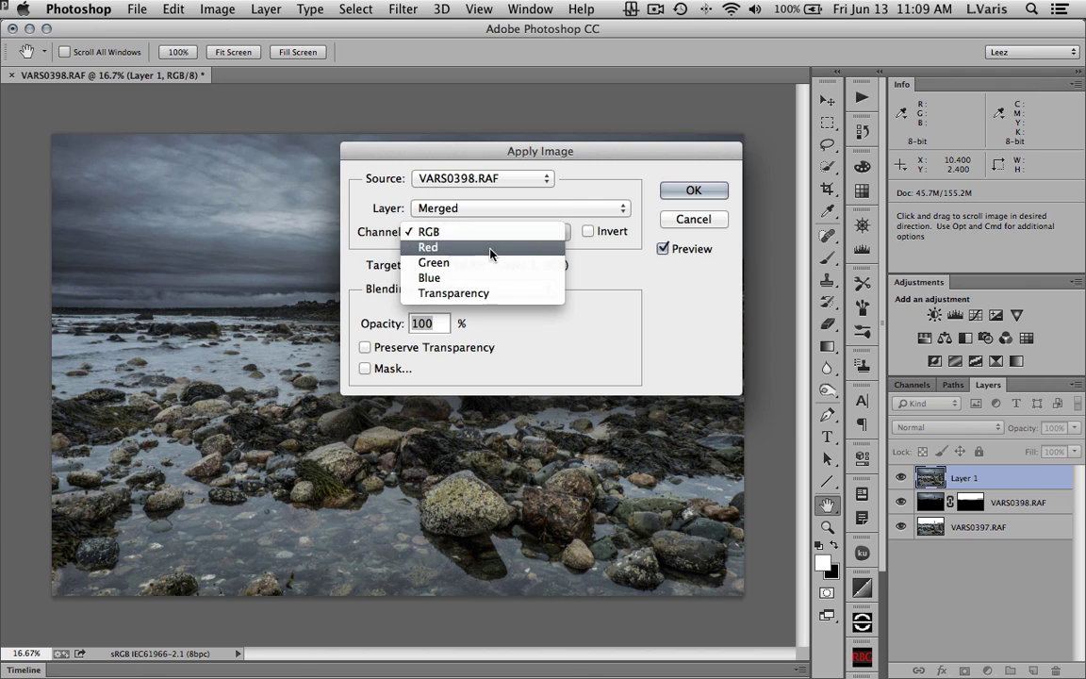
click(478, 287)
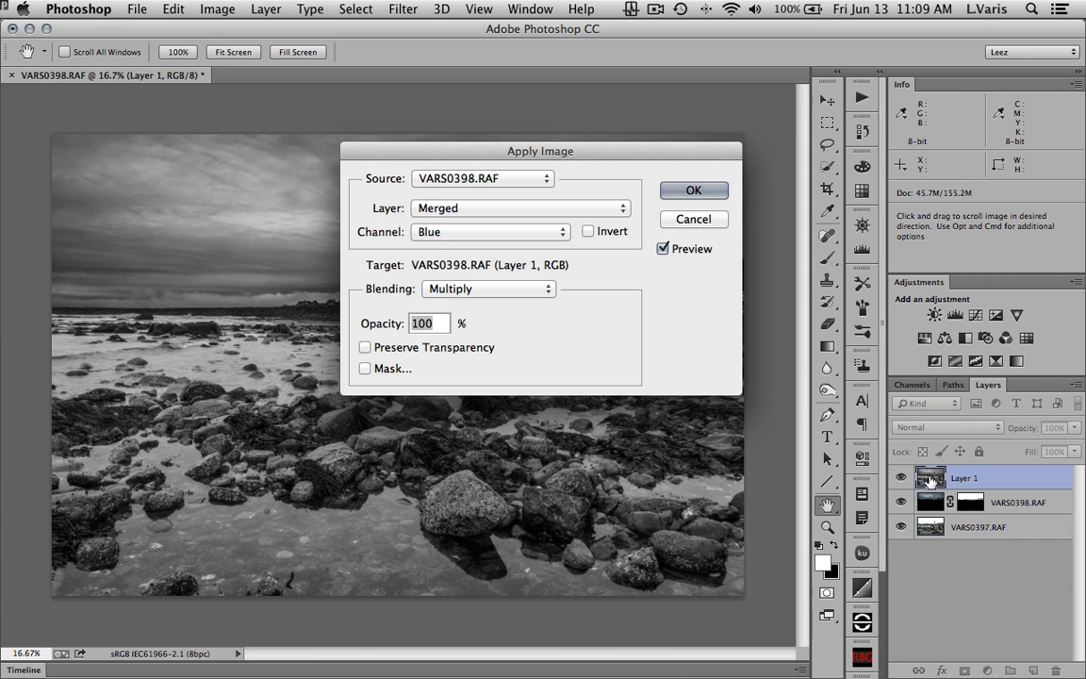
click(516, 291)
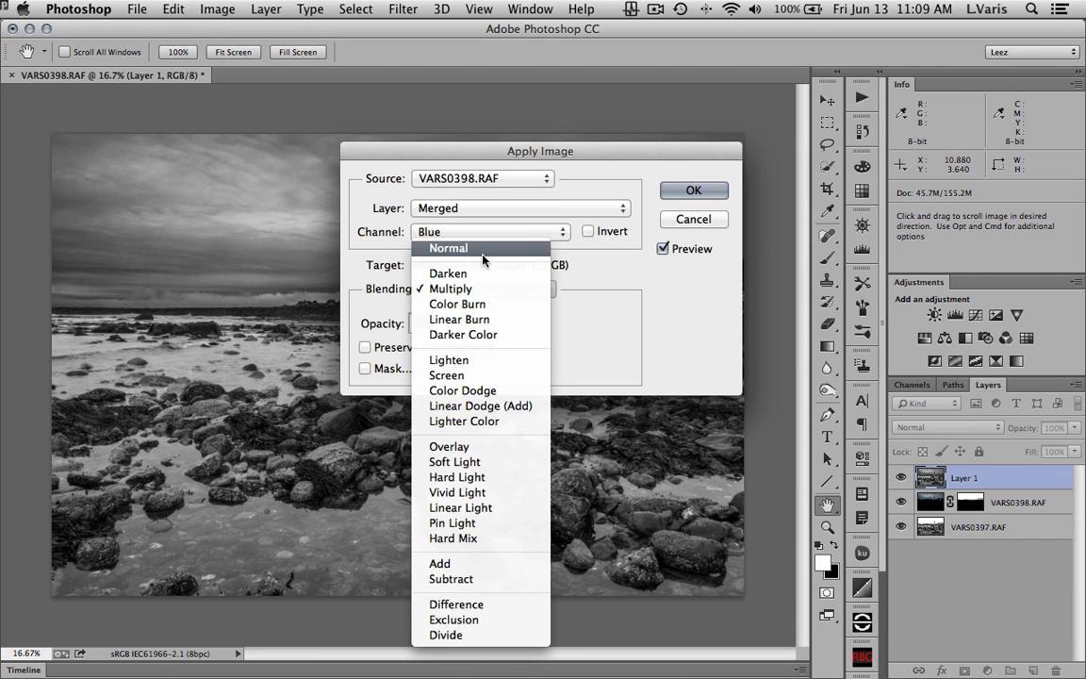
click(485, 249)
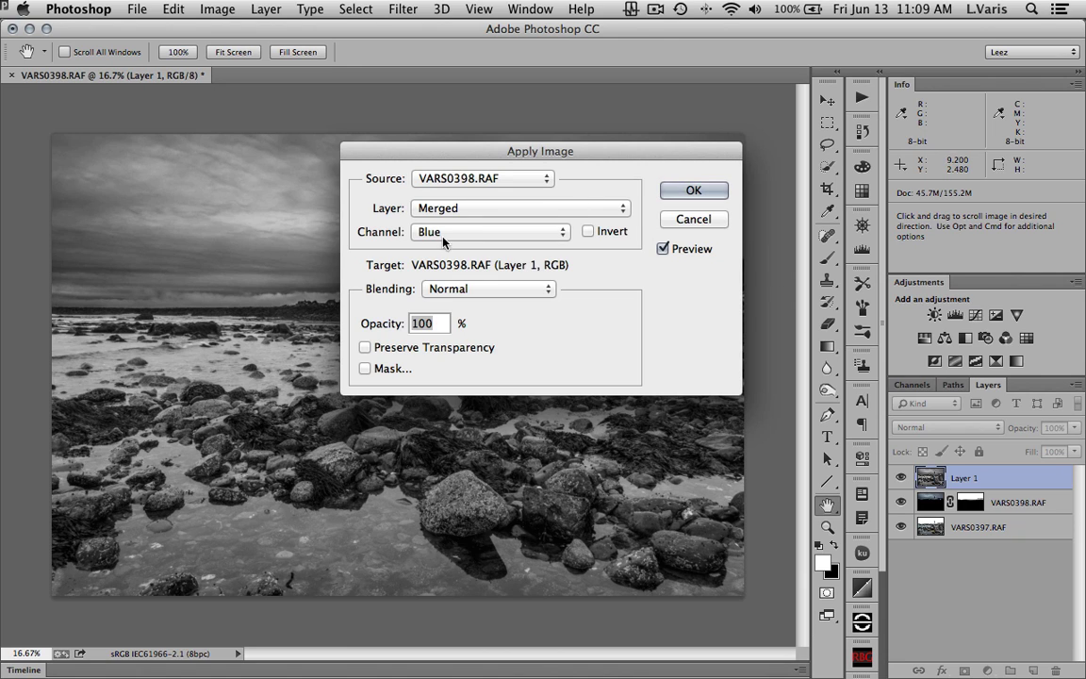
click(667, 189)
key(b)
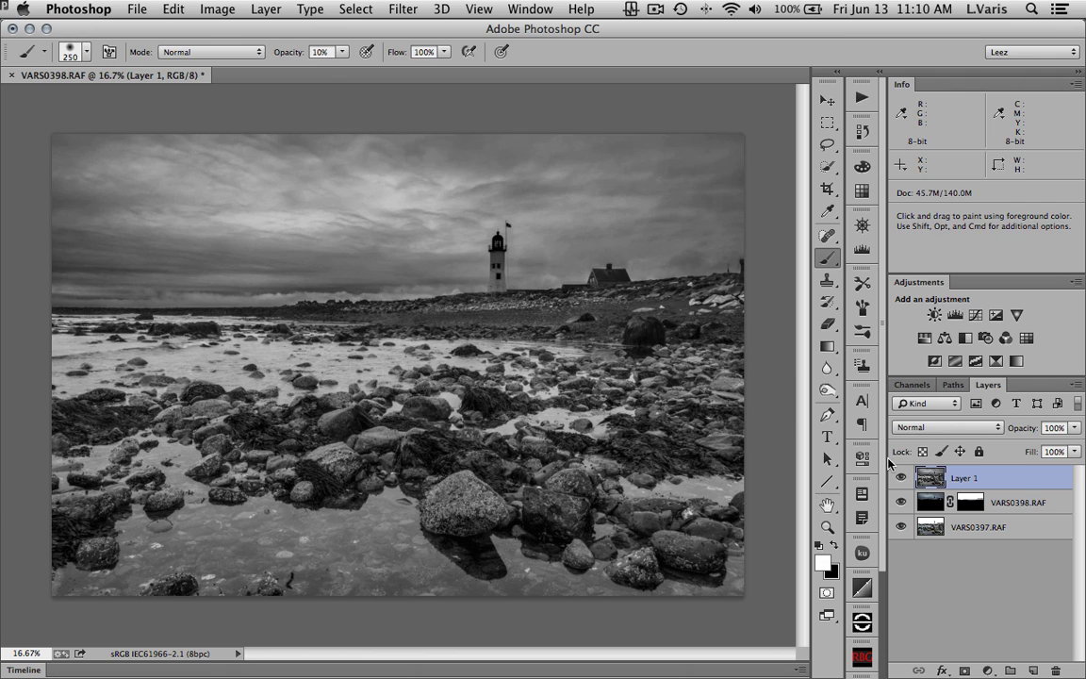
- Change the blend mode of Layer 1, the Blue-channel layer, to Luminosity
click(946, 430)
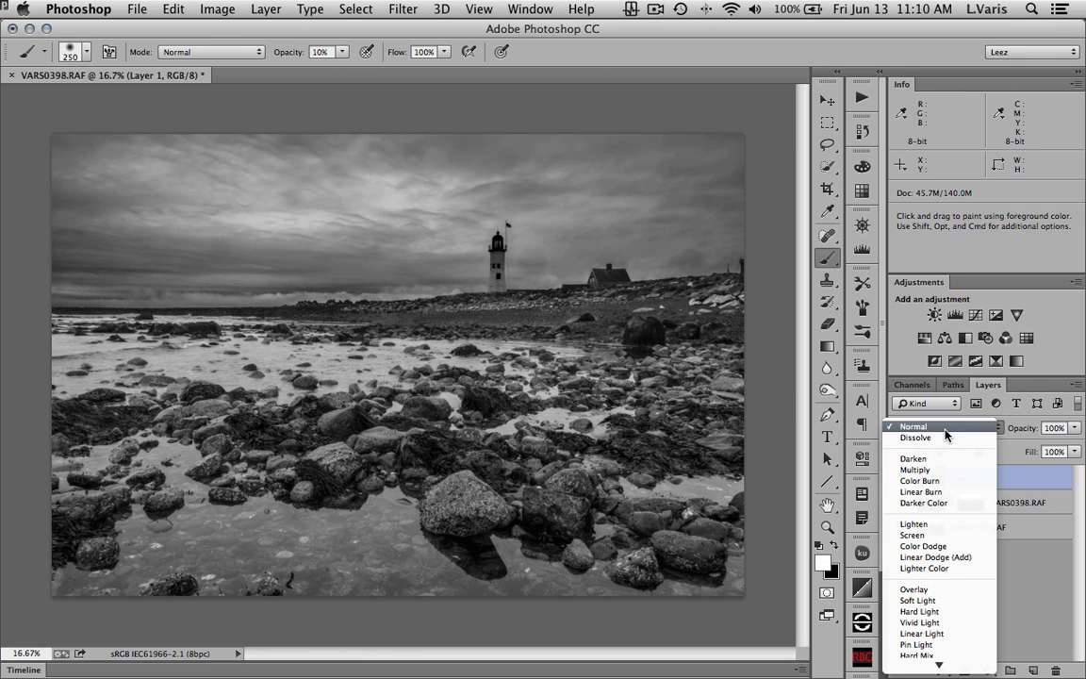
mouse_move(938, 664)
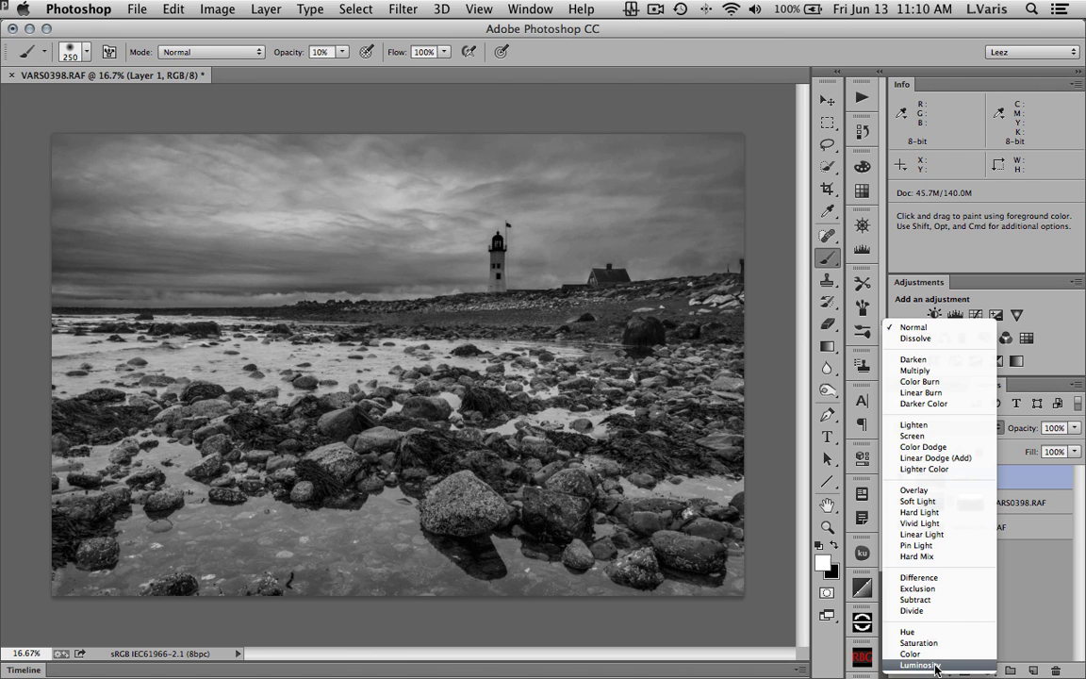
click(936, 665)
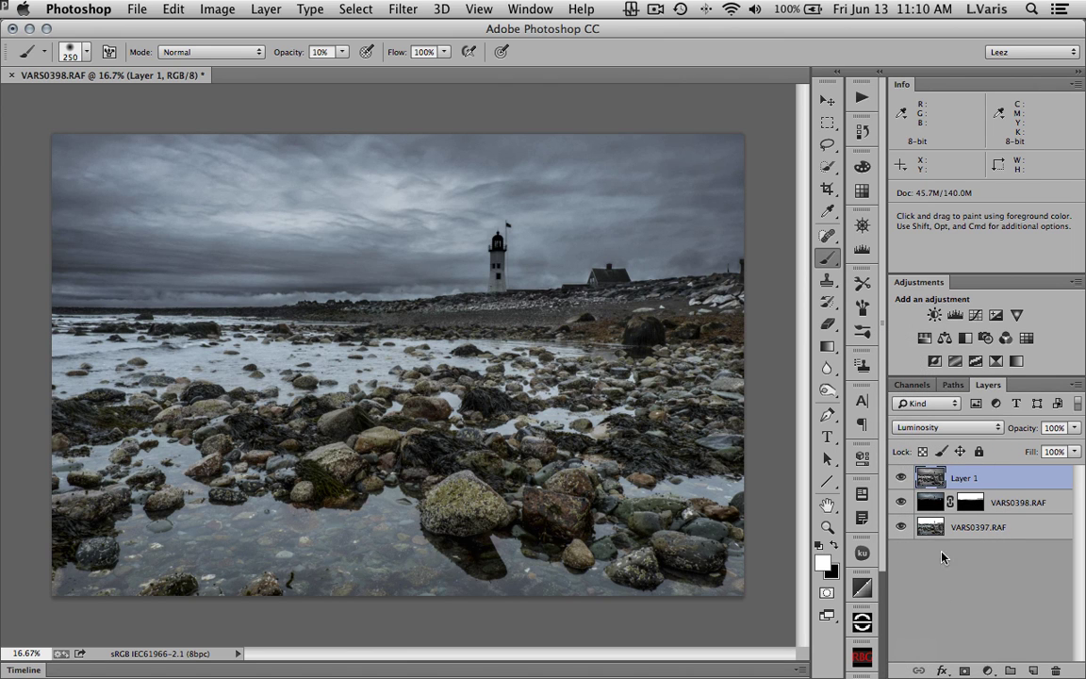
- Compare the image with and without Layer 1, examining the tonality of the sky, water, rocks and shoreline
click(901, 478)
click(901, 478)
click(901, 478)
click(901, 478)
click(901, 478)
click(901, 477)
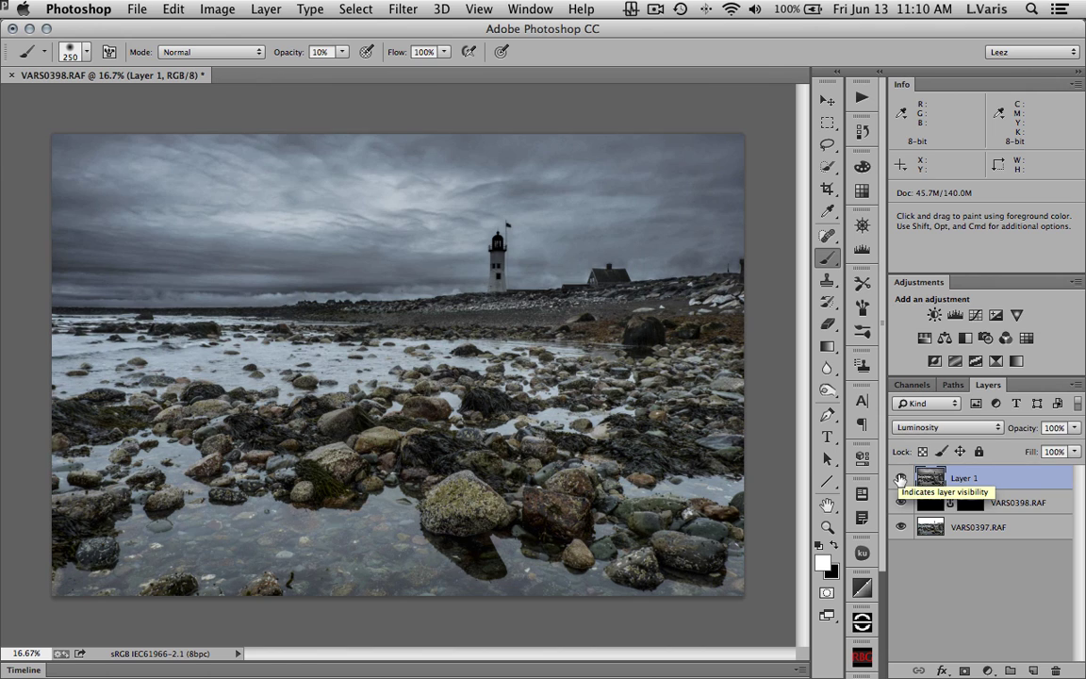
click(901, 478)
click(901, 478)
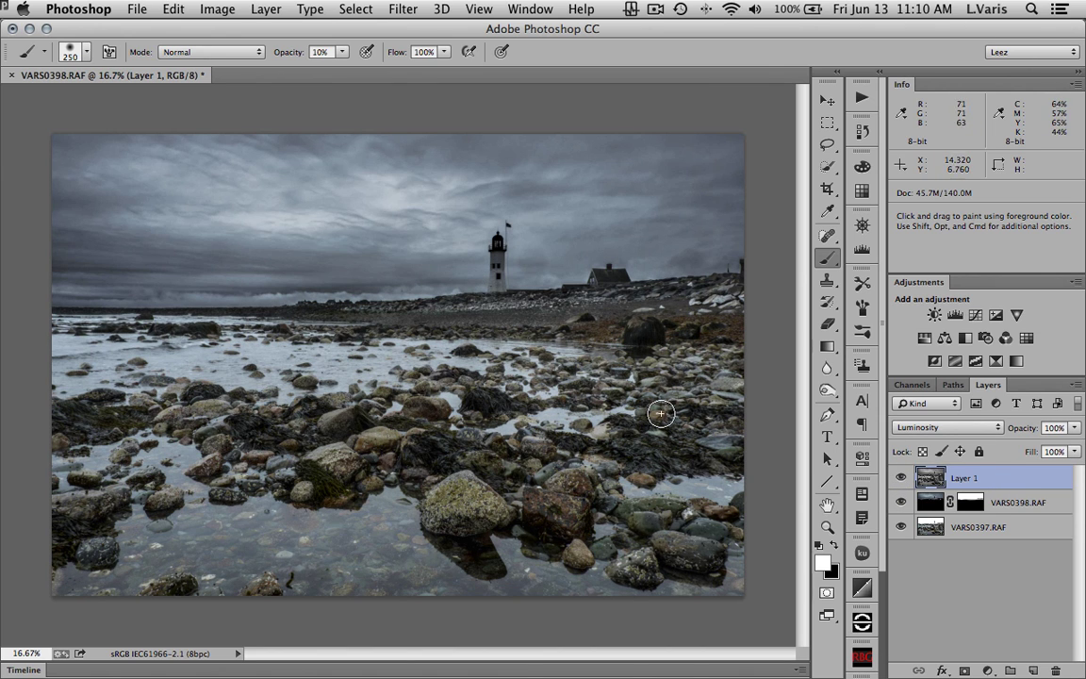
click(902, 478)
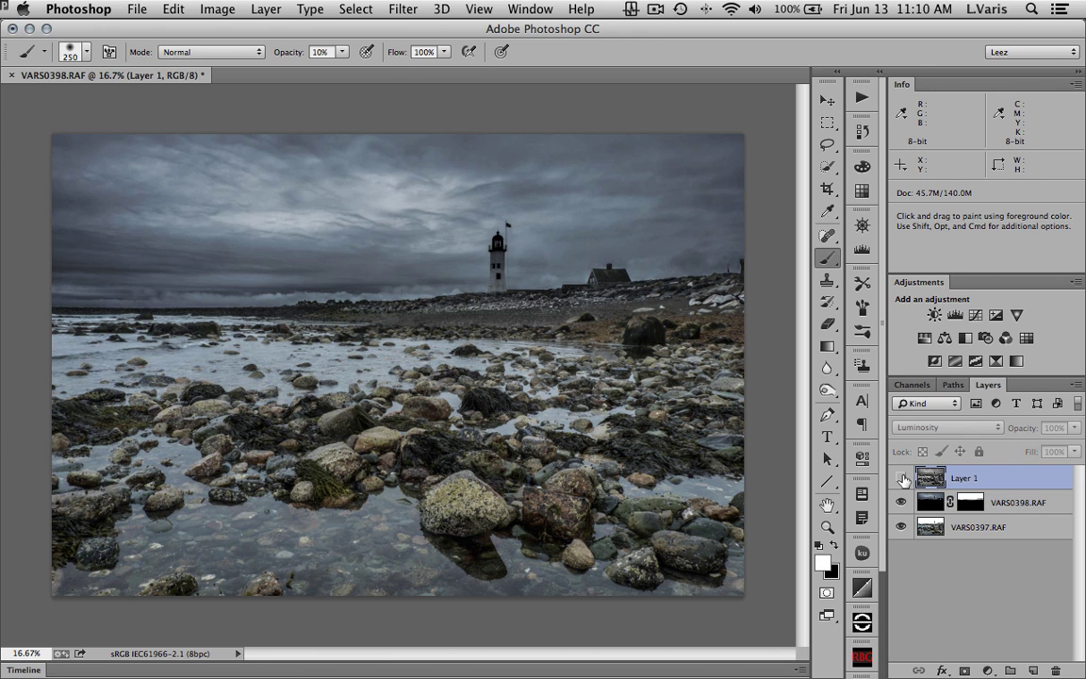
click(902, 478)
click(902, 478)
click(902, 478)
click(902, 478)
click(901, 479)
click(901, 479)
click(901, 479)
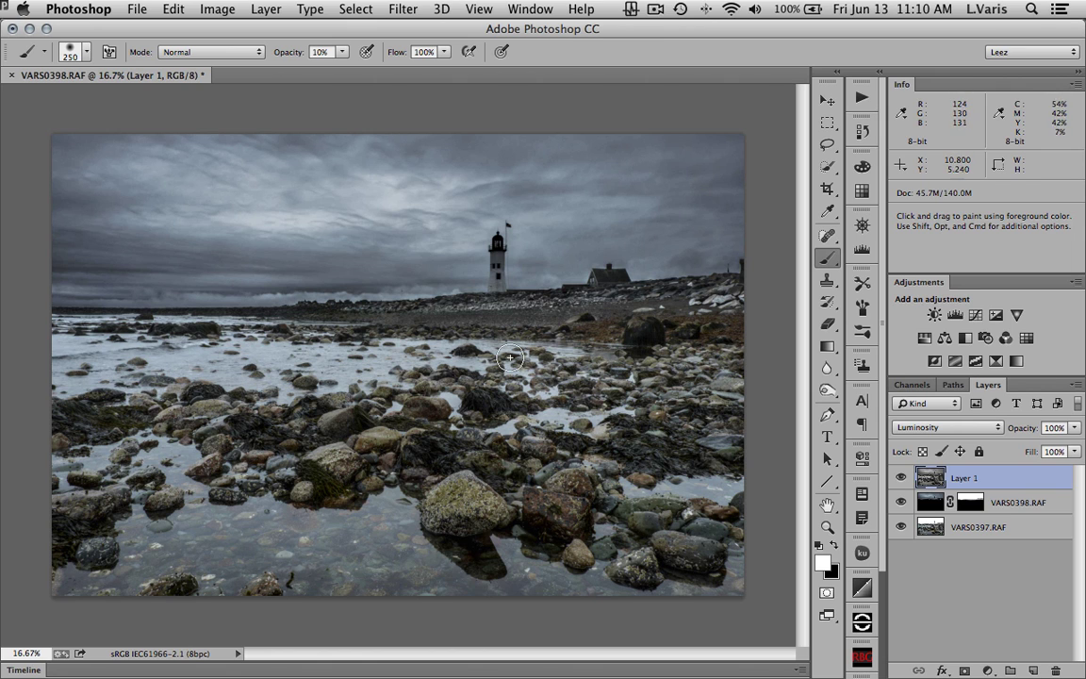
click(901, 478)
click(901, 479)
click(901, 478)
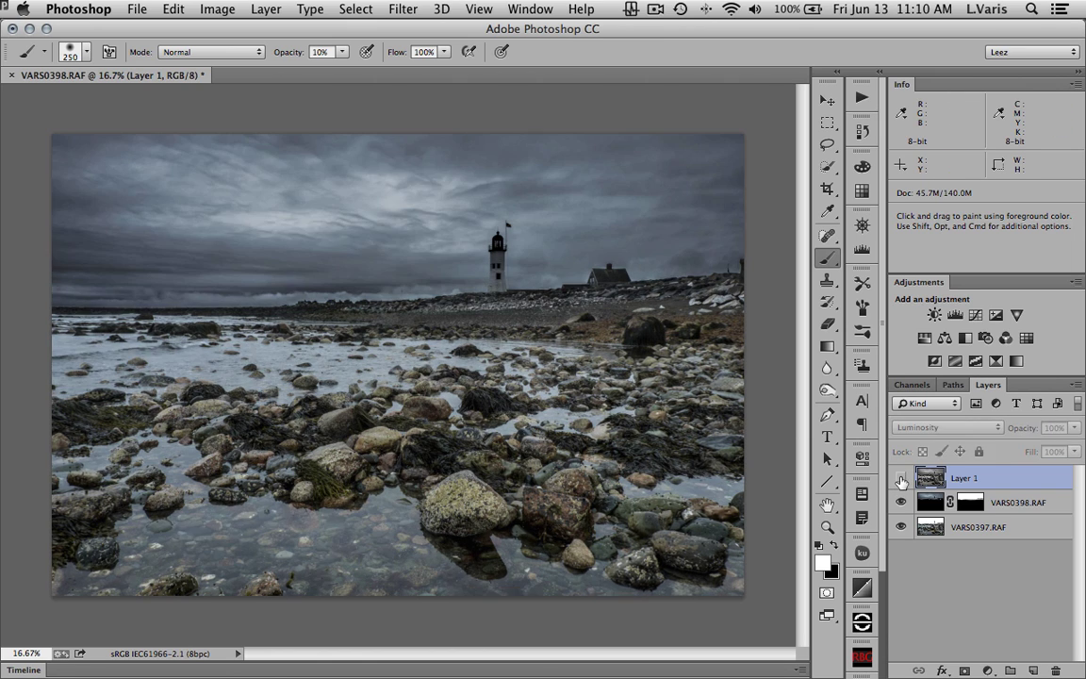
click(901, 479)
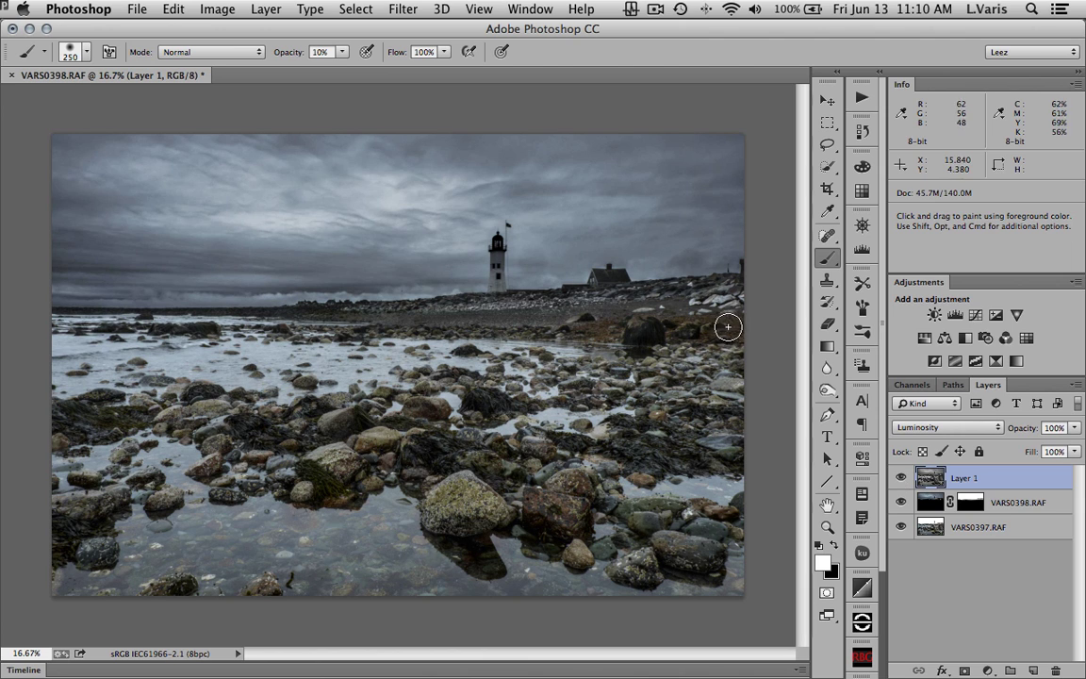
click(901, 479)
click(901, 479)
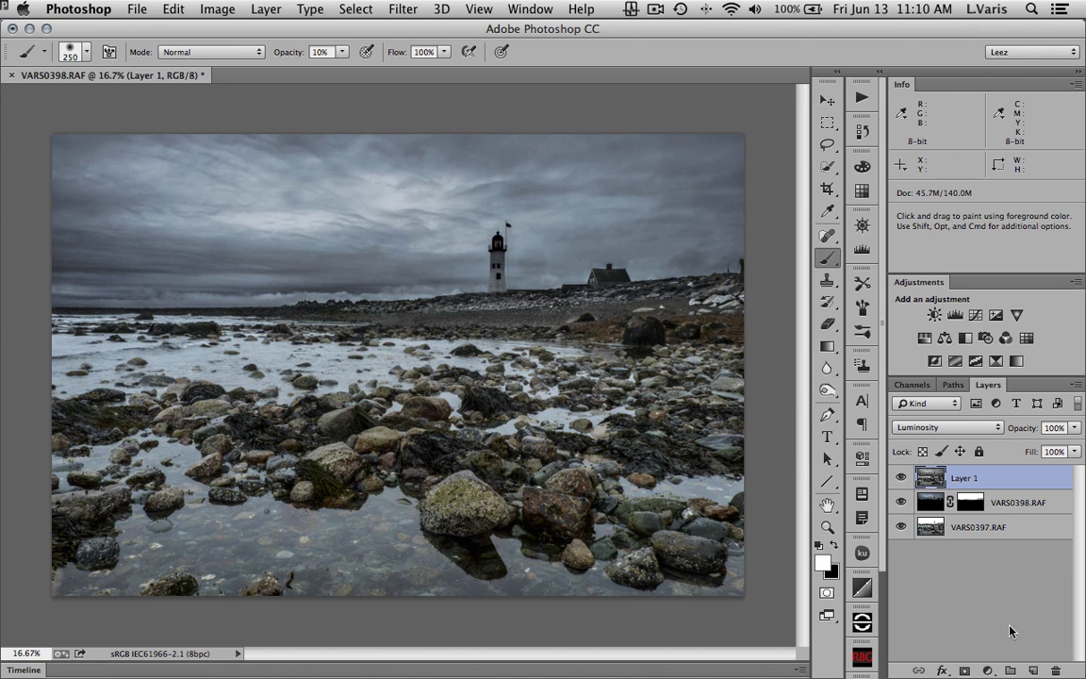
- Add a layer mask to Layer 1 and fill it with a short vertical black-to-white linear gradient at the shoreline, masking out the sky
click(963, 671)
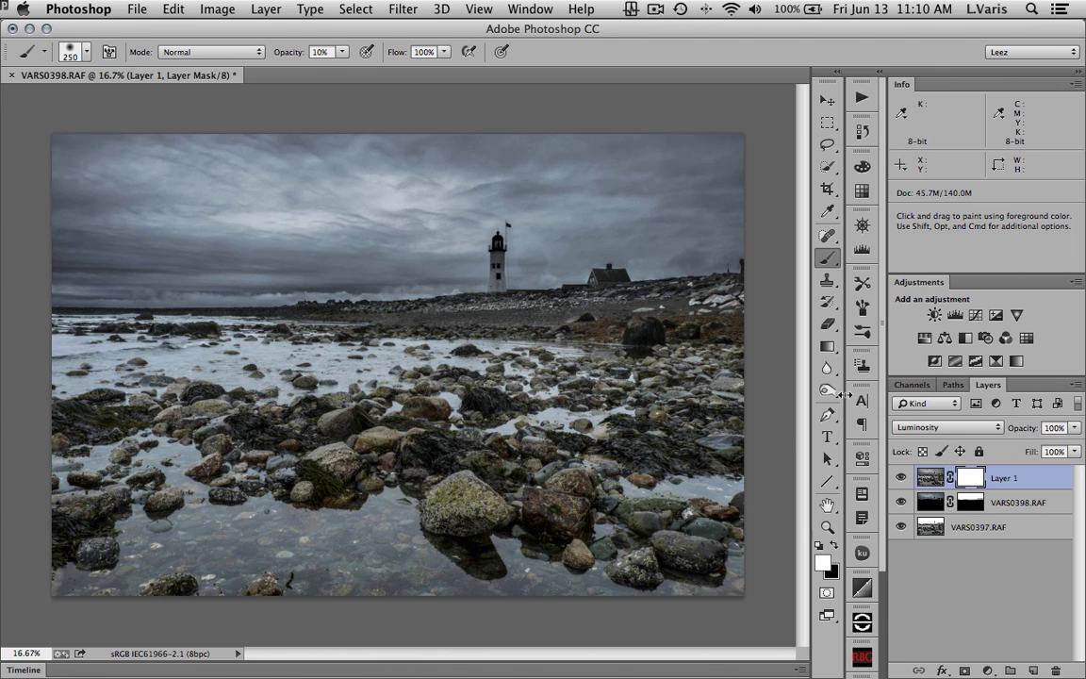
click(829, 346)
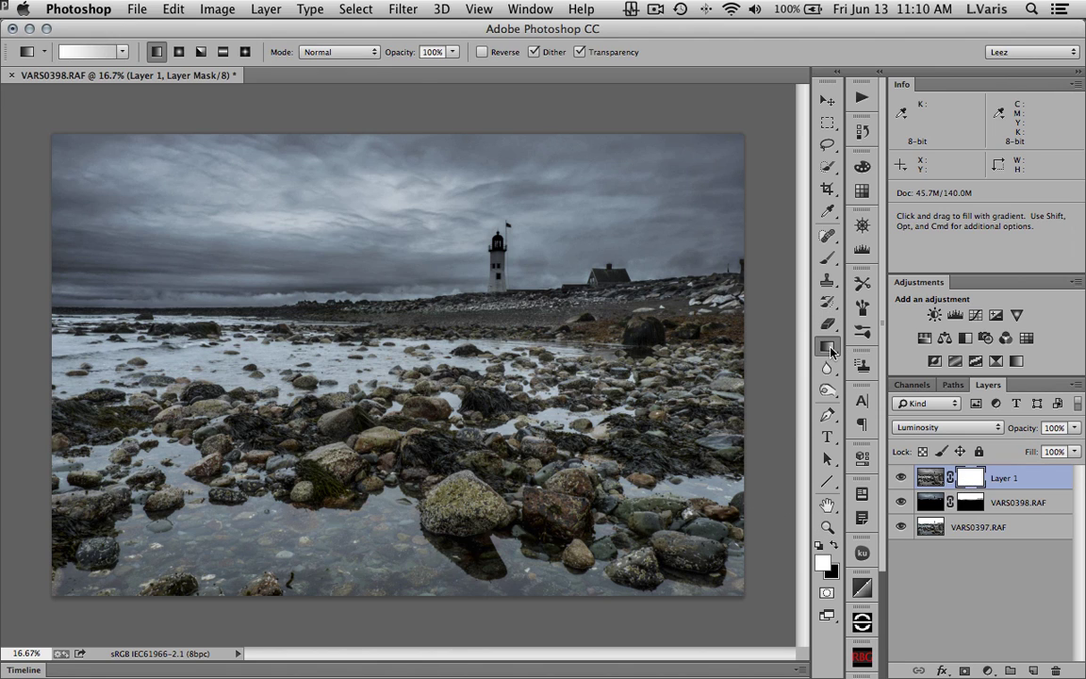
click(833, 544)
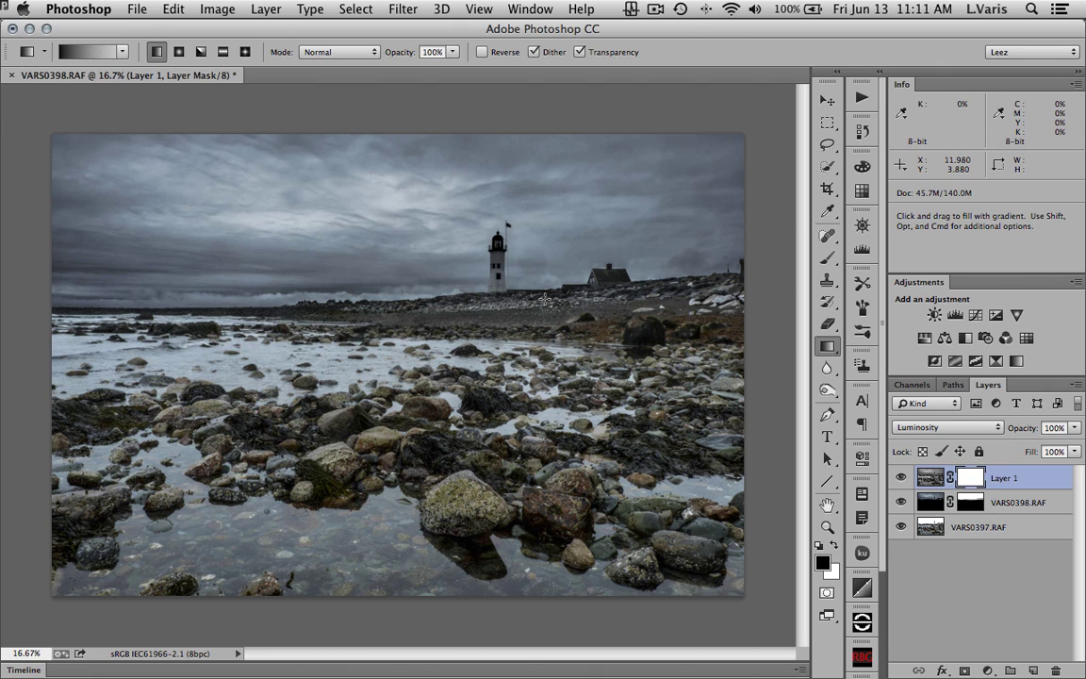
drag(558, 291, 558, 305)
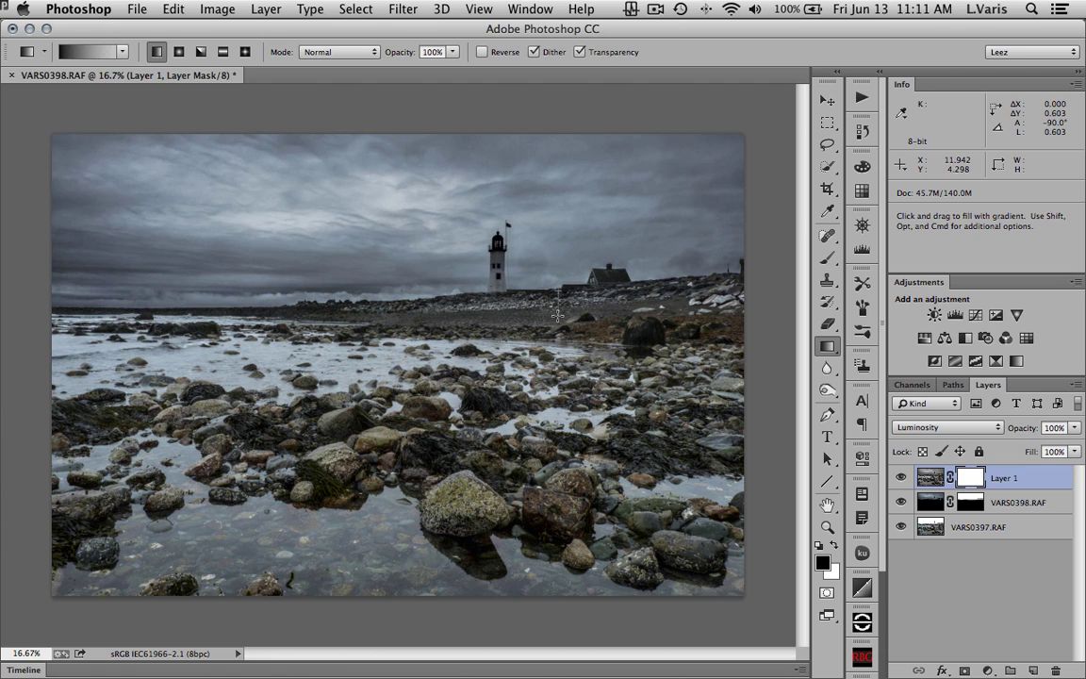
drag(557, 315, 559, 318)
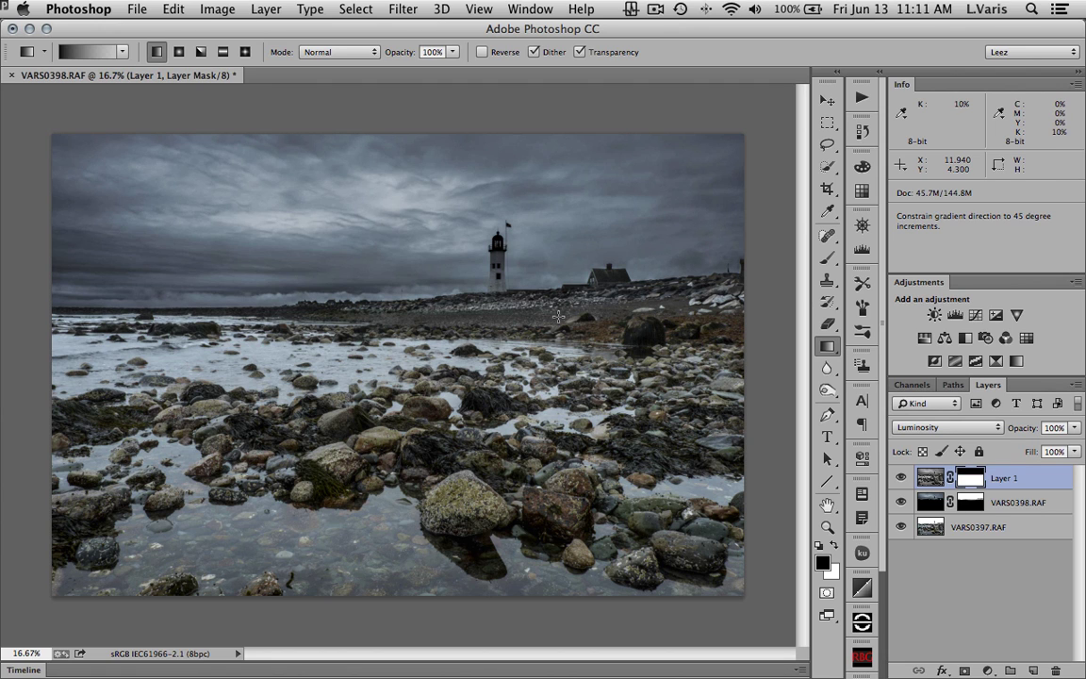
- Check the masked Layer 1 against the image without it and inspect its gradient mask on its own
click(901, 482)
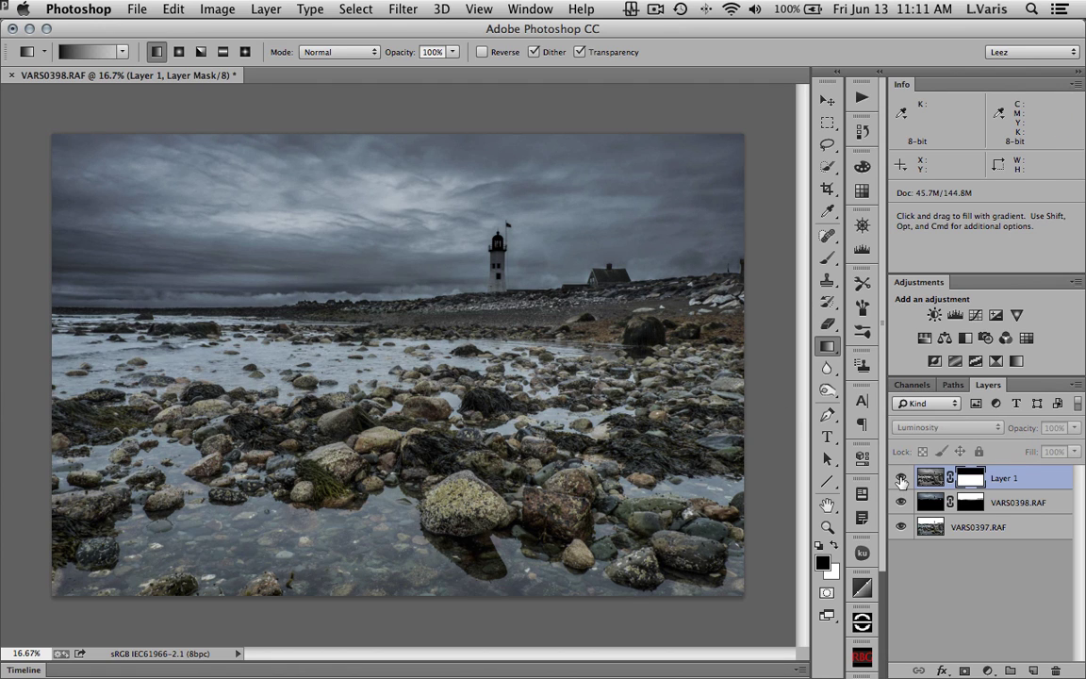
click(901, 481)
click(901, 481)
click(901, 482)
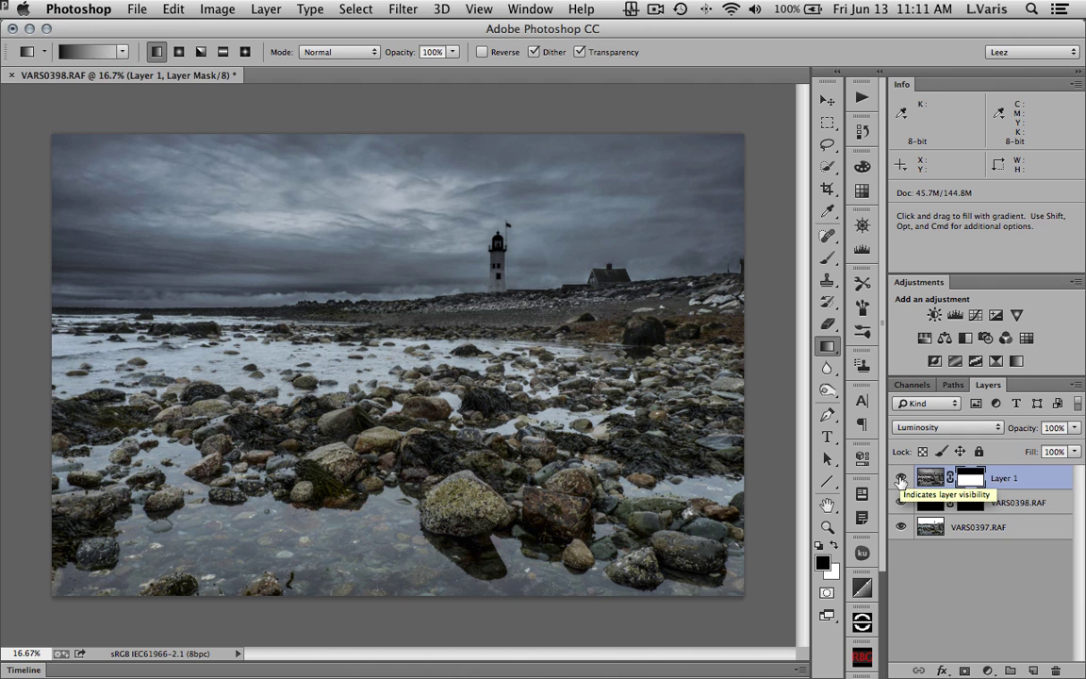
alt+click(970, 479)
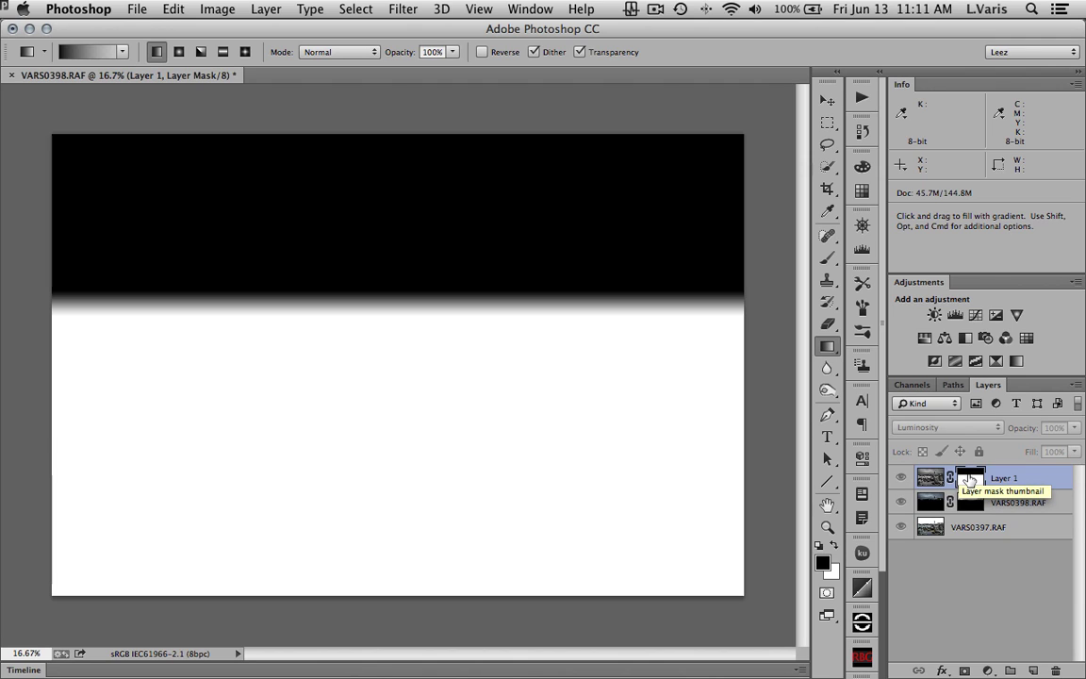
alt+click(970, 480)
alt+click(970, 479)
alt+click(970, 480)
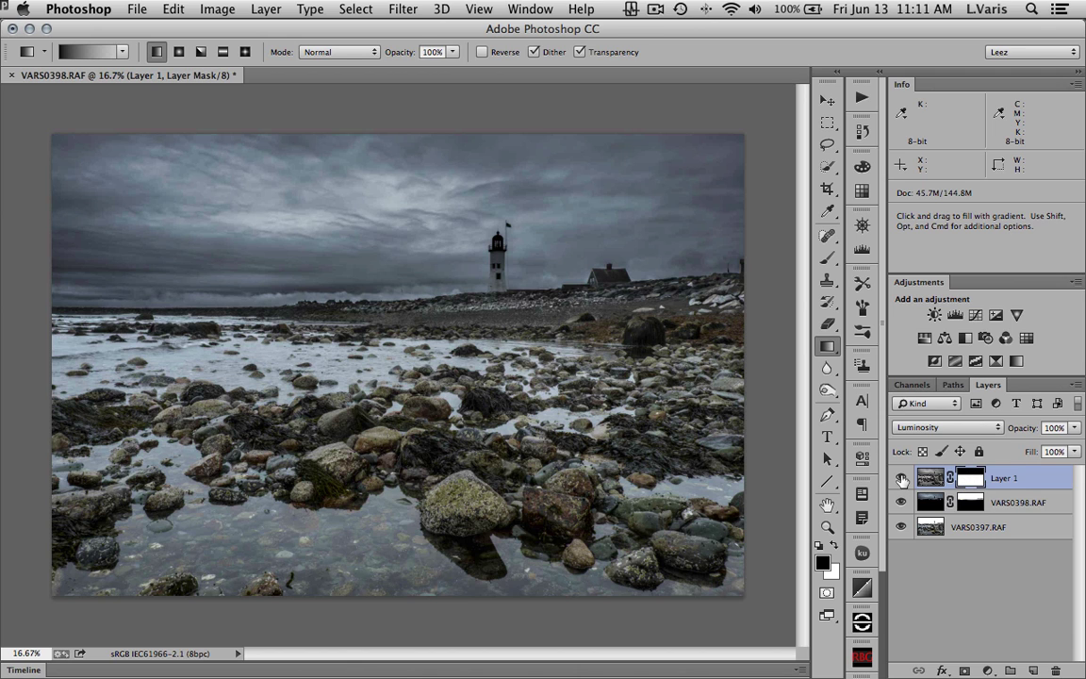
click(902, 480)
click(901, 478)
click(901, 478)
click(901, 478)
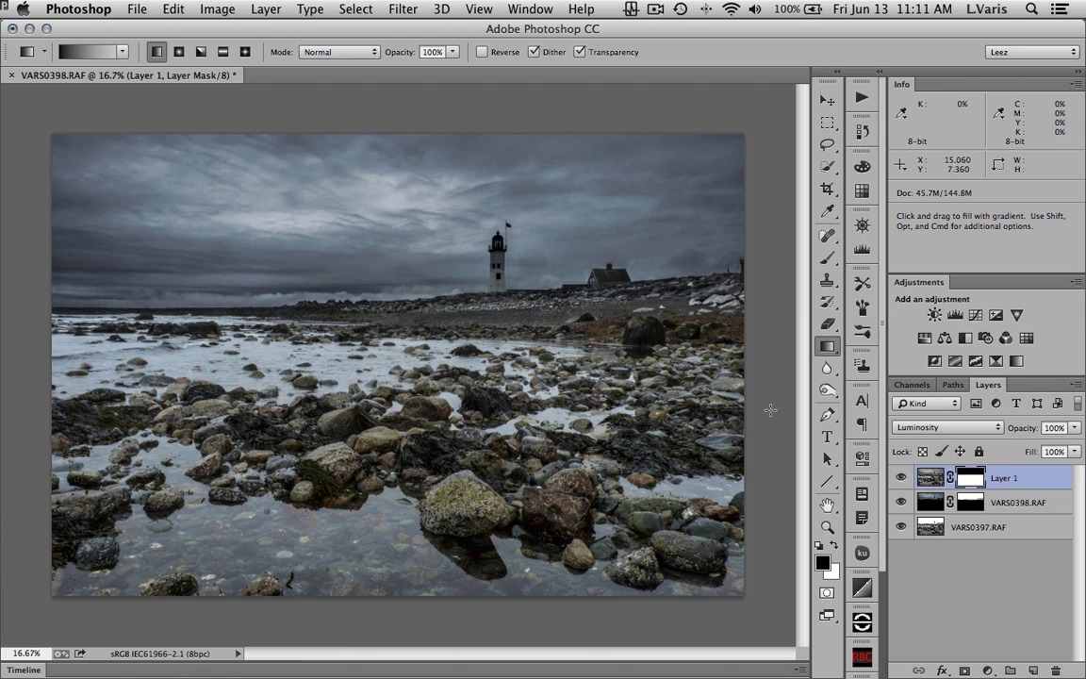
- Paint black on Layer 1's mask over the shallow foreground water at lower left with a 500-pixel brush at 100% opacity
click(828, 260)
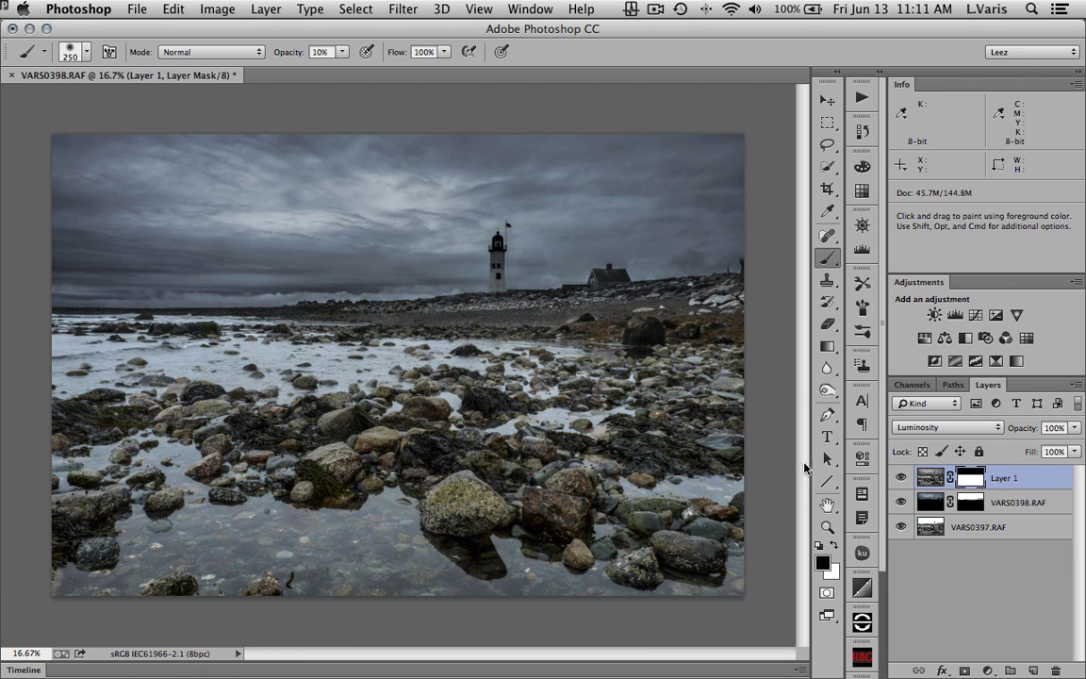
key(bracketright)
key(bracketright)
key(bracketright)
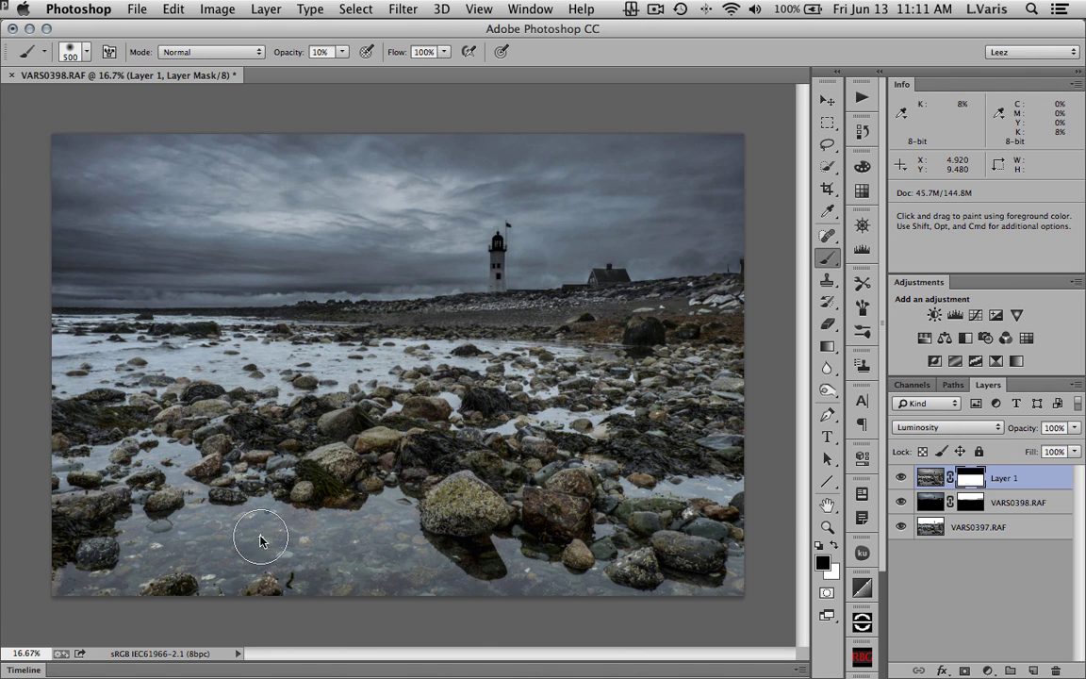
key(0)
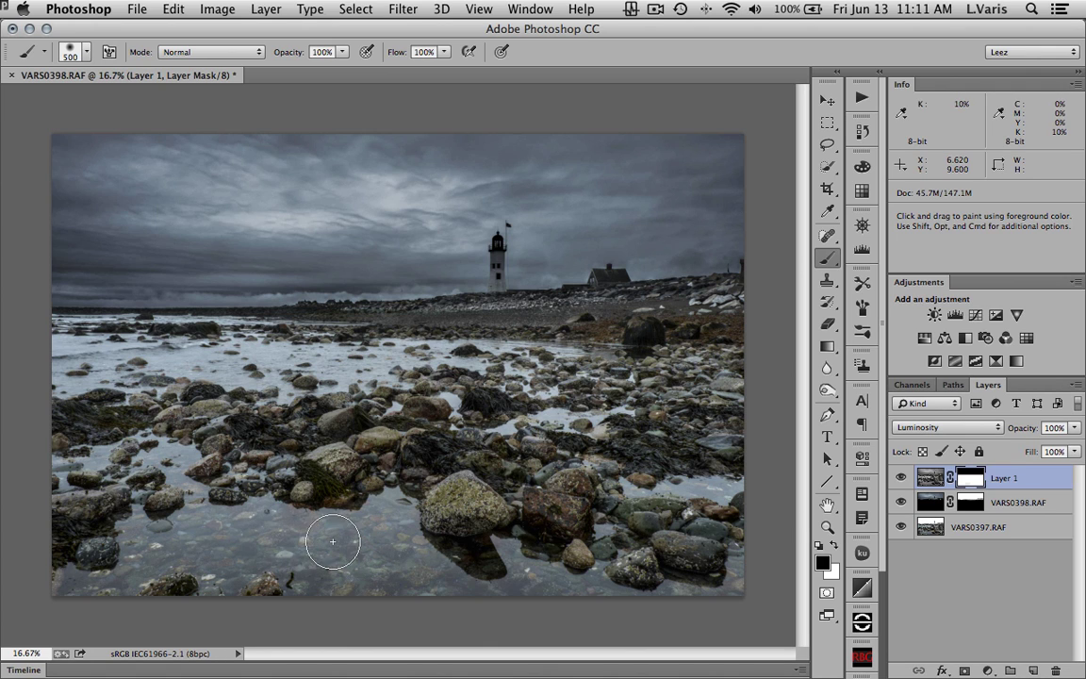
mouse_move(327, 545)
mouse_down()
mouse_move(275, 529)
mouse_move(342, 555)
mouse_move(396, 506)
mouse_move(374, 567)
mouse_move(428, 581)
mouse_move(391, 538)
mouse_move(464, 577)
mouse_move(509, 571)
mouse_move(500, 552)
mouse_move(561, 591)
mouse_move(618, 594)
mouse_move(557, 604)
mouse_move(425, 580)
mouse_move(387, 527)
mouse_move(230, 539)
mouse_move(153, 575)
mouse_move(492, 573)
mouse_move(649, 544)
mouse_move(670, 558)
mouse_move(471, 606)
mouse_move(205, 598)
mouse_up()
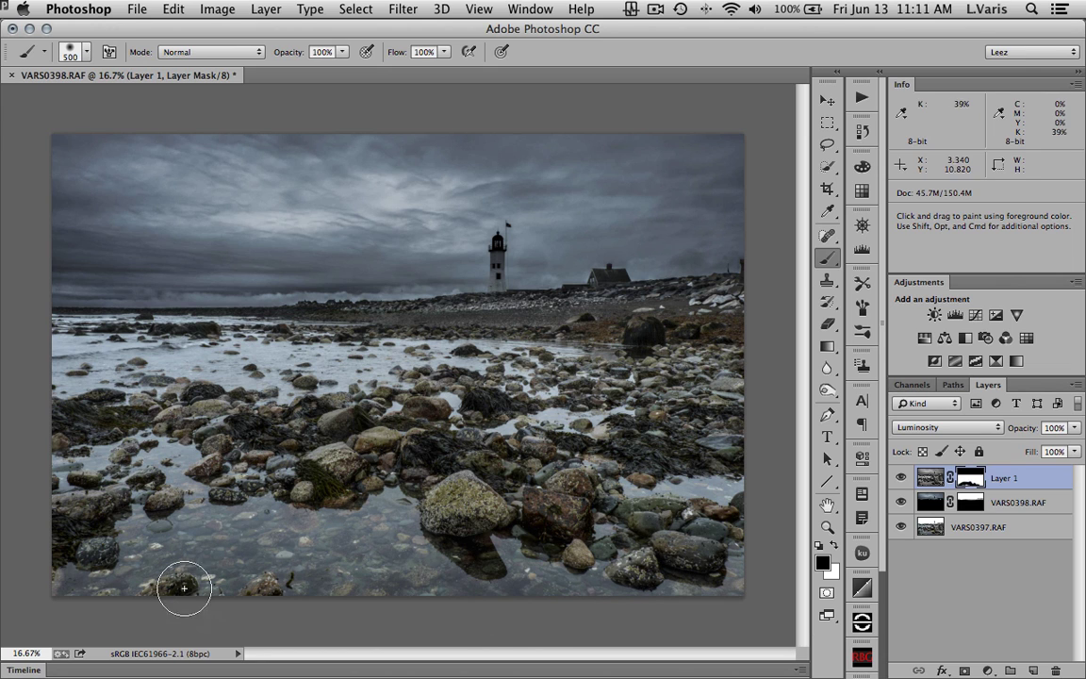
mouse_move(167, 423)
mouse_down()
mouse_move(132, 421)
mouse_move(100, 476)
mouse_move(52, 437)
mouse_move(104, 466)
mouse_up()
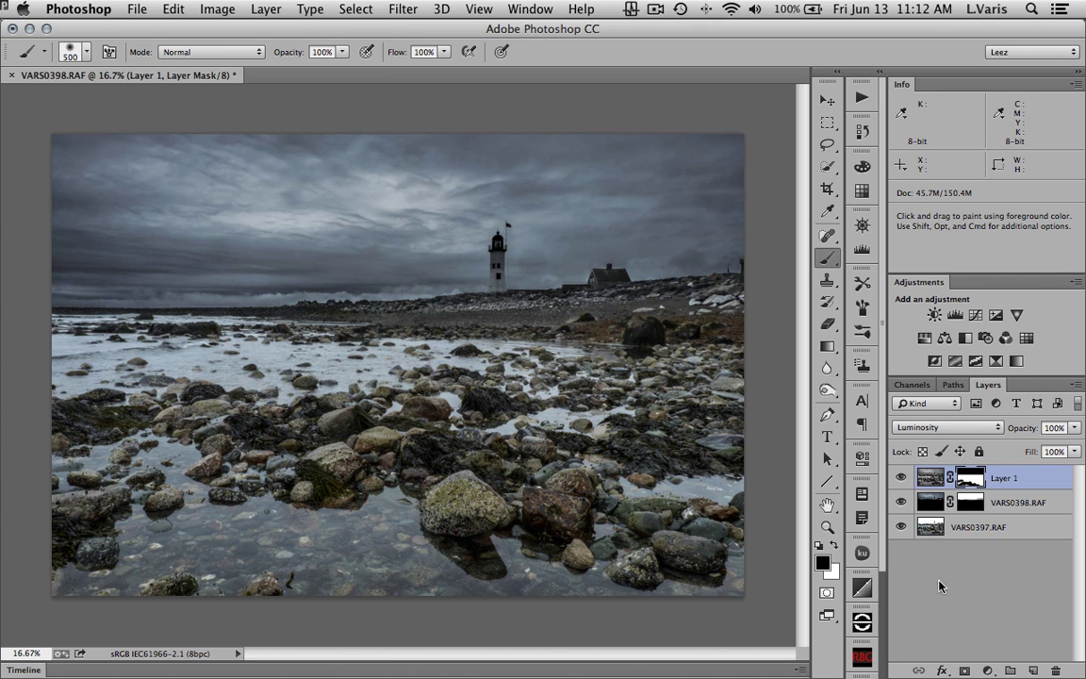
- Create a new layer above Layer 1 and use Apply Image to fill it with a merged-image channel other than Blue, in Normal blending
click(1033, 670)
key(x)
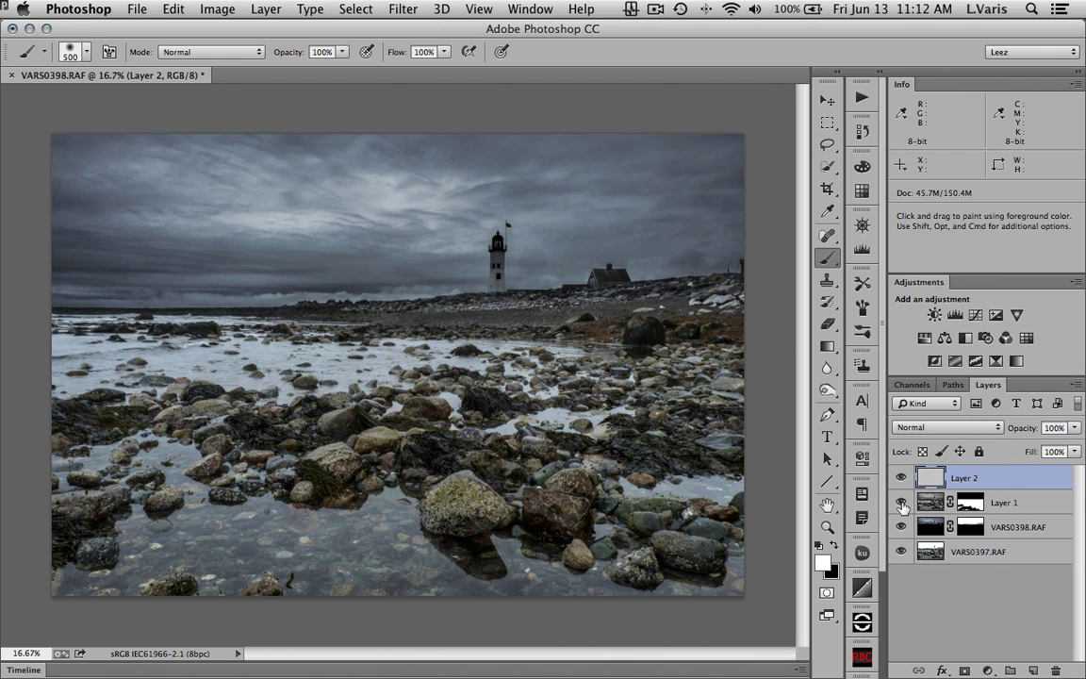
click(216, 10)
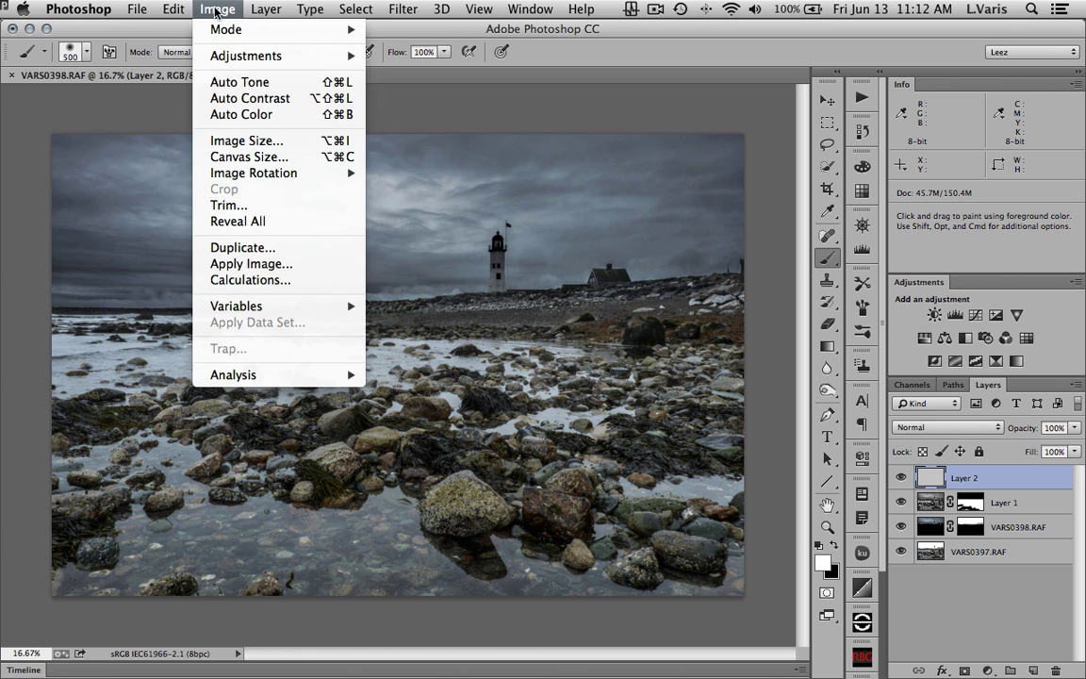
click(225, 267)
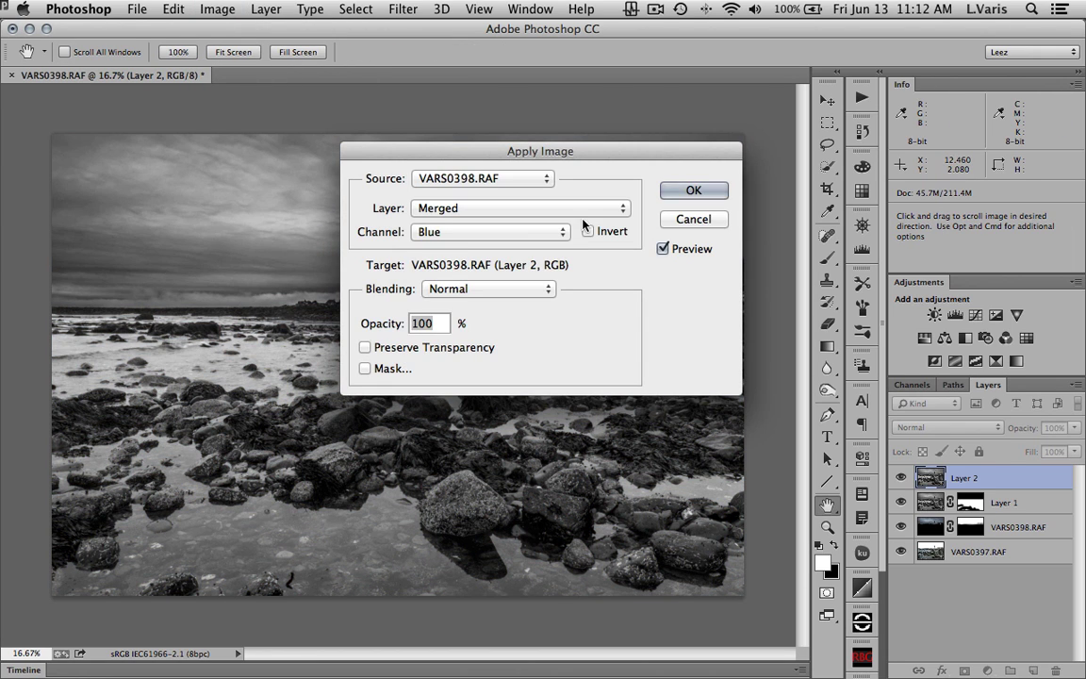
click(534, 235)
click(530, 215)
click(691, 191)
key(b)
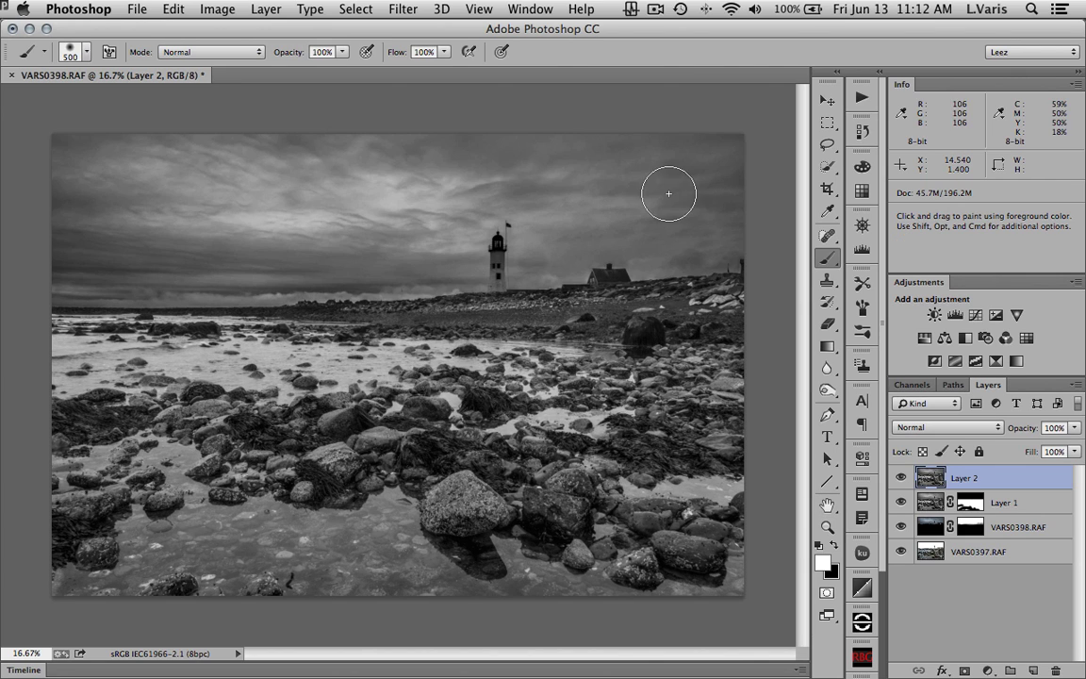
- Set Layer 2's blend mode to Luminosity and compare the image with and without the layer
click(952, 427)
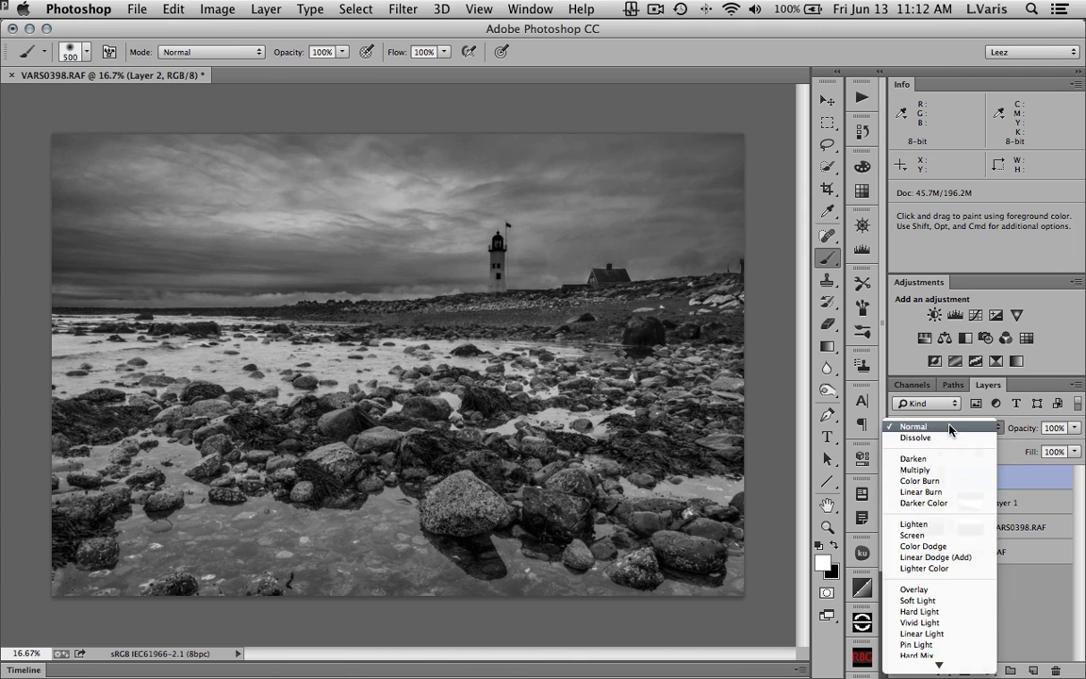
click(940, 666)
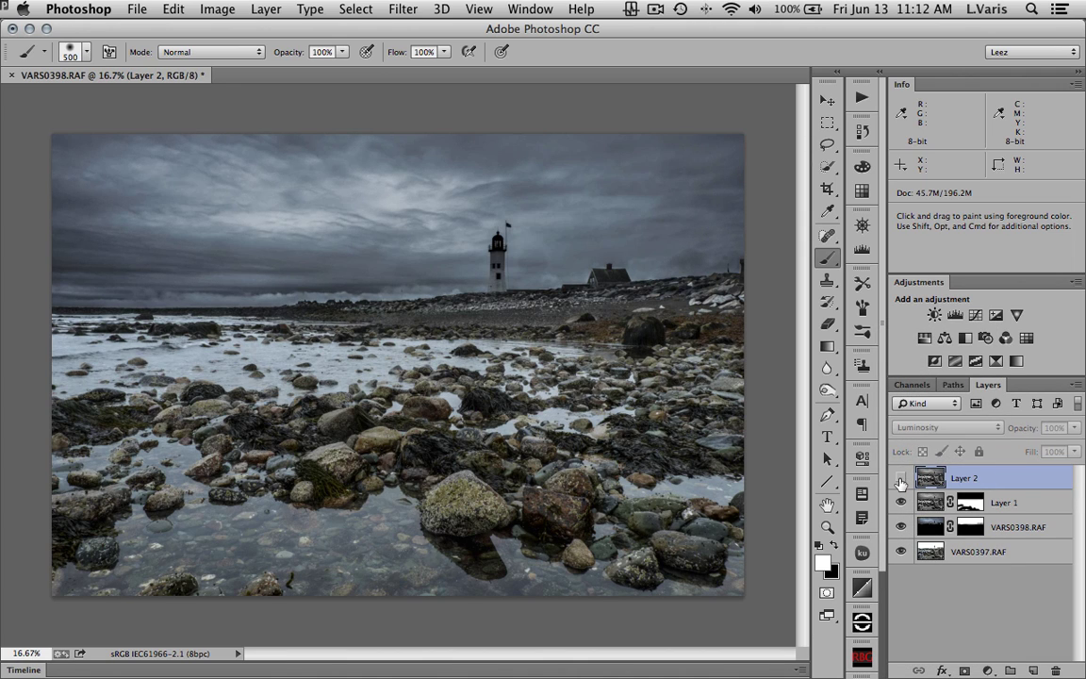
click(901, 479)
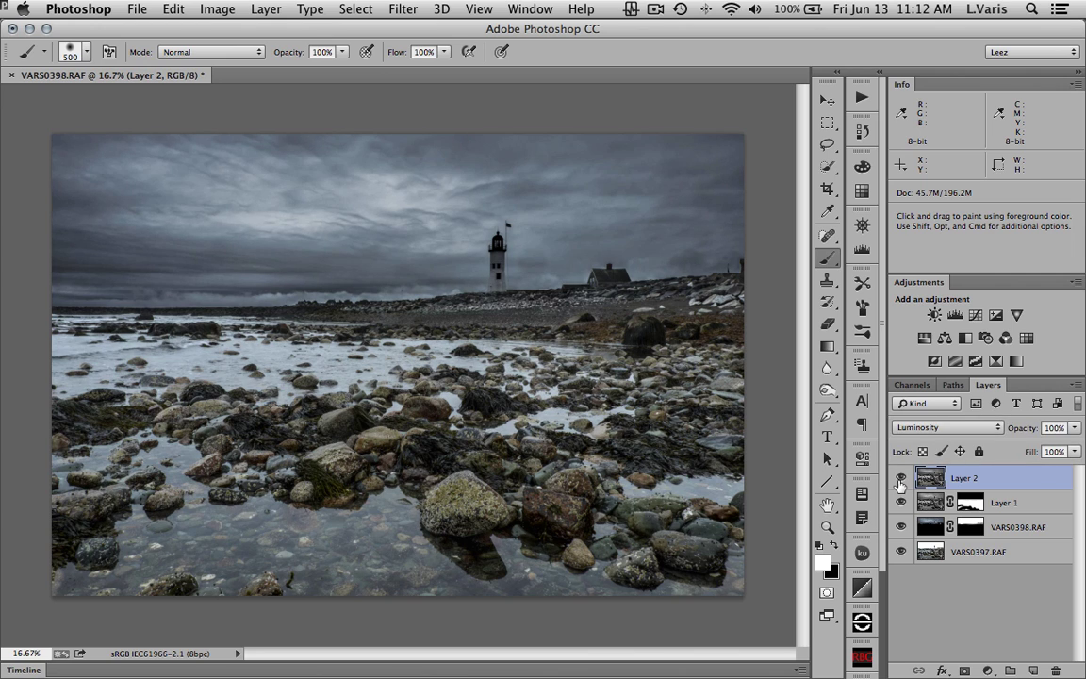
click(900, 481)
click(900, 480)
click(900, 481)
click(900, 480)
click(900, 481)
click(900, 481)
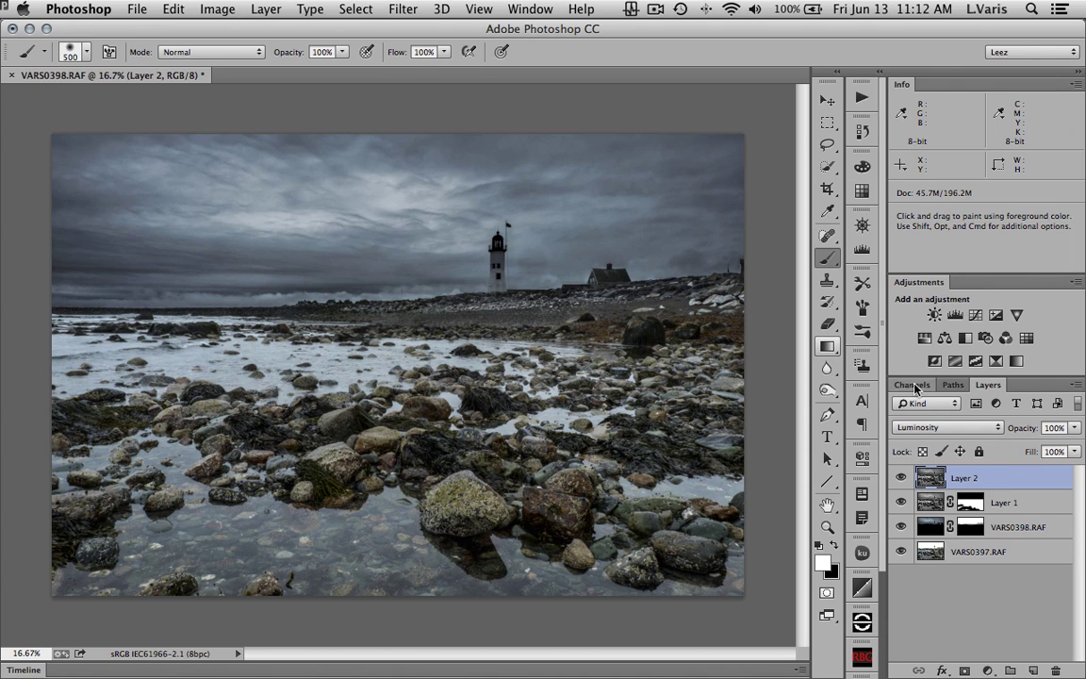
- Add a mask to Layer 2 and draw a short black-to-white gradient upward across the horizon, limiting the layer to the sky
click(964, 669)
key(x)
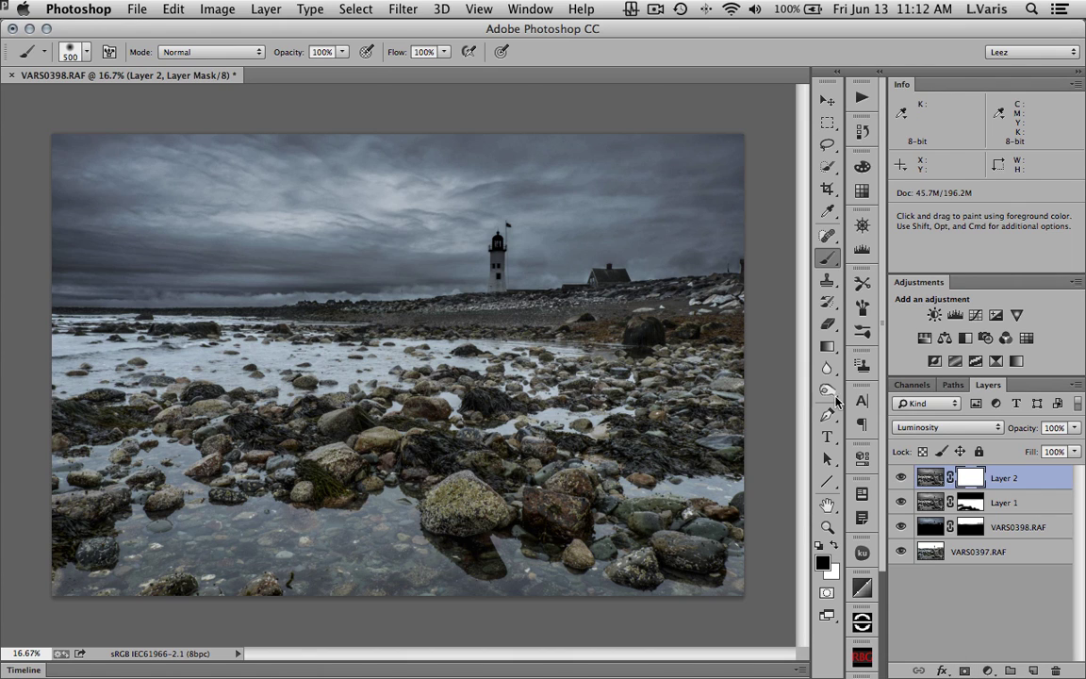
click(827, 345)
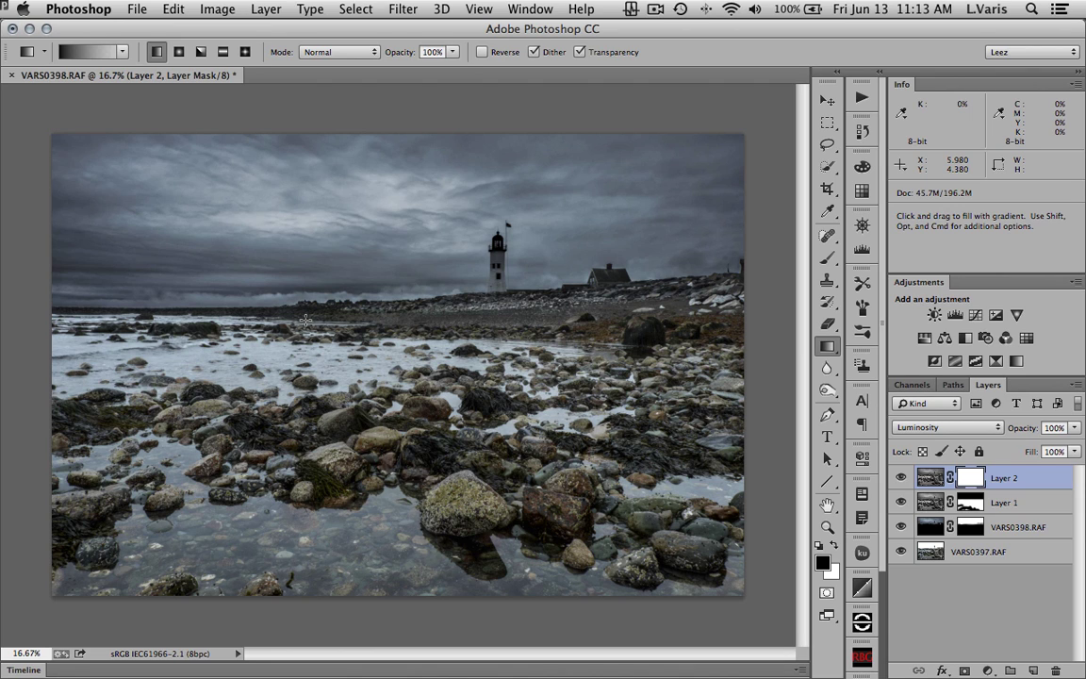
drag(305, 321, 305, 283)
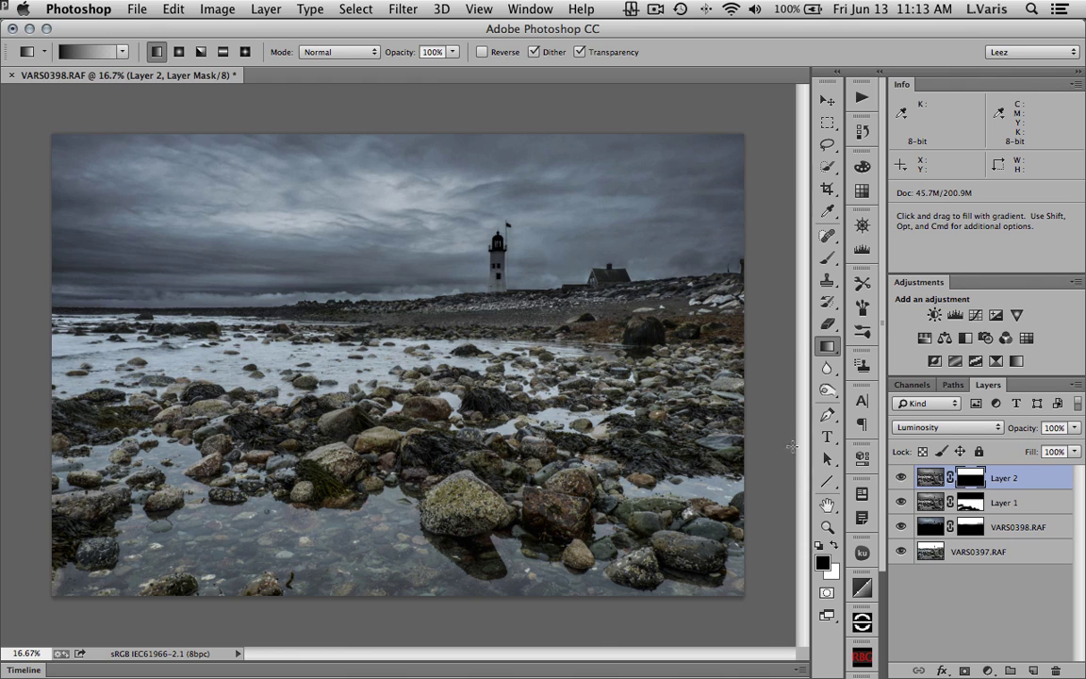
click(900, 477)
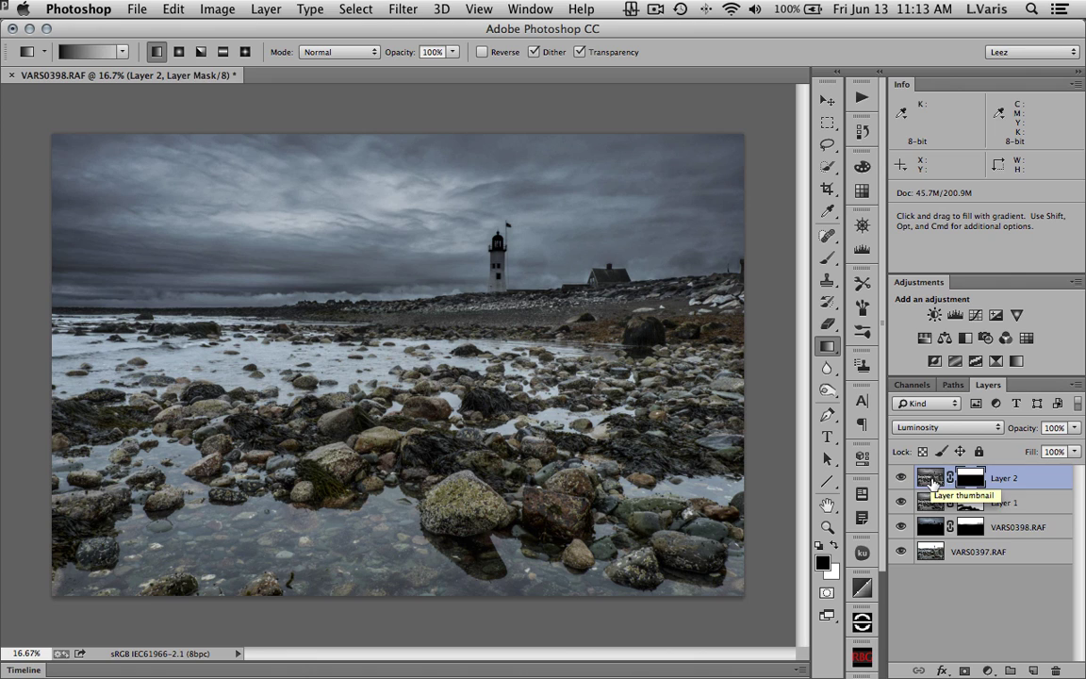
click(930, 478)
click(900, 479)
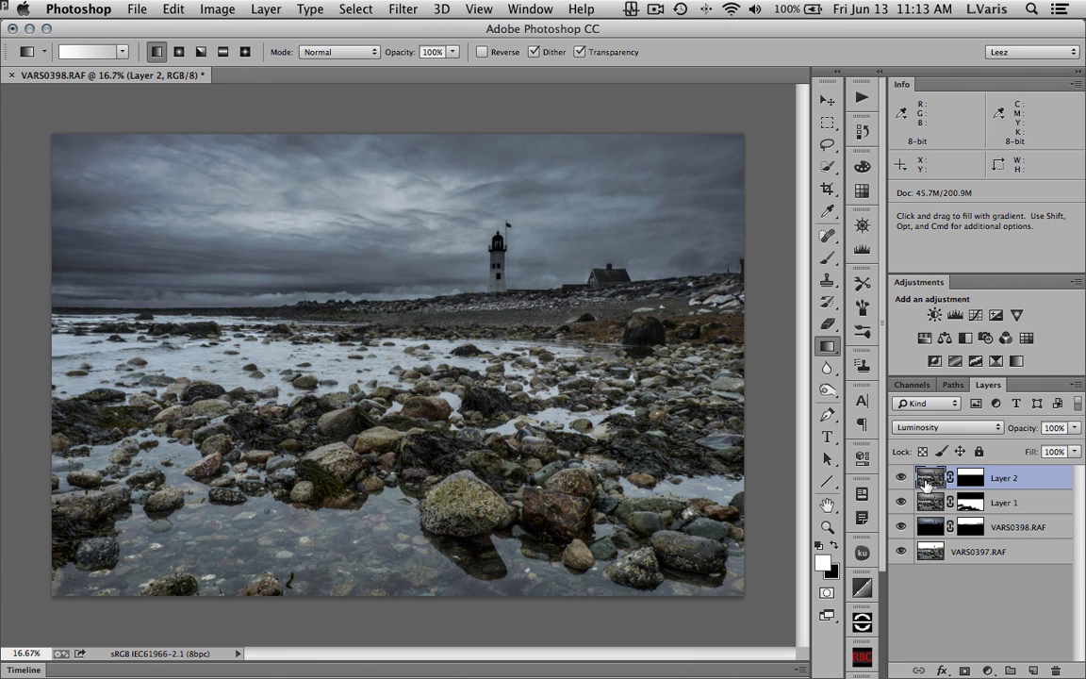
- Duplicate Layer 2 with its mask and set the copy's blend mode to Soft Light
drag(929, 478, 1033, 668)
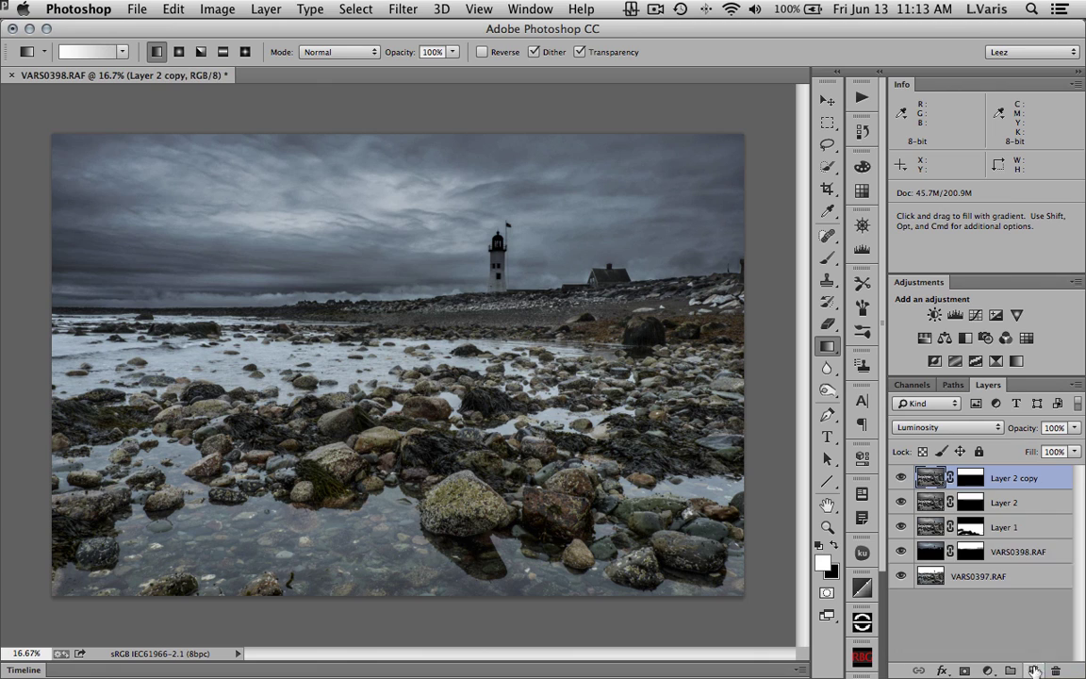
click(941, 428)
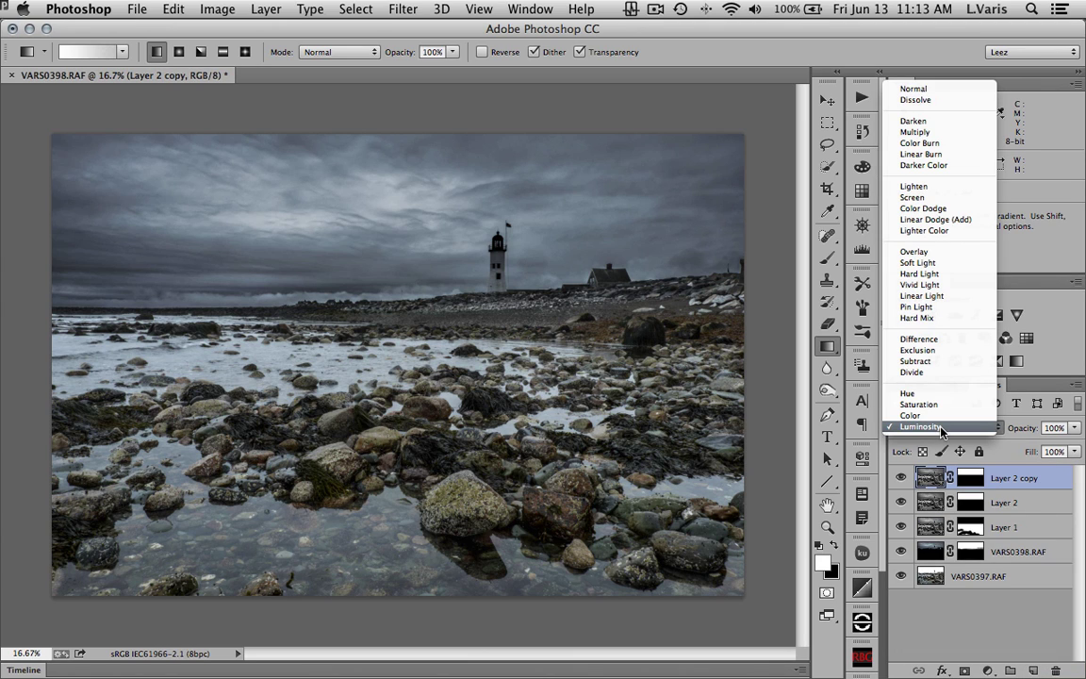
click(938, 267)
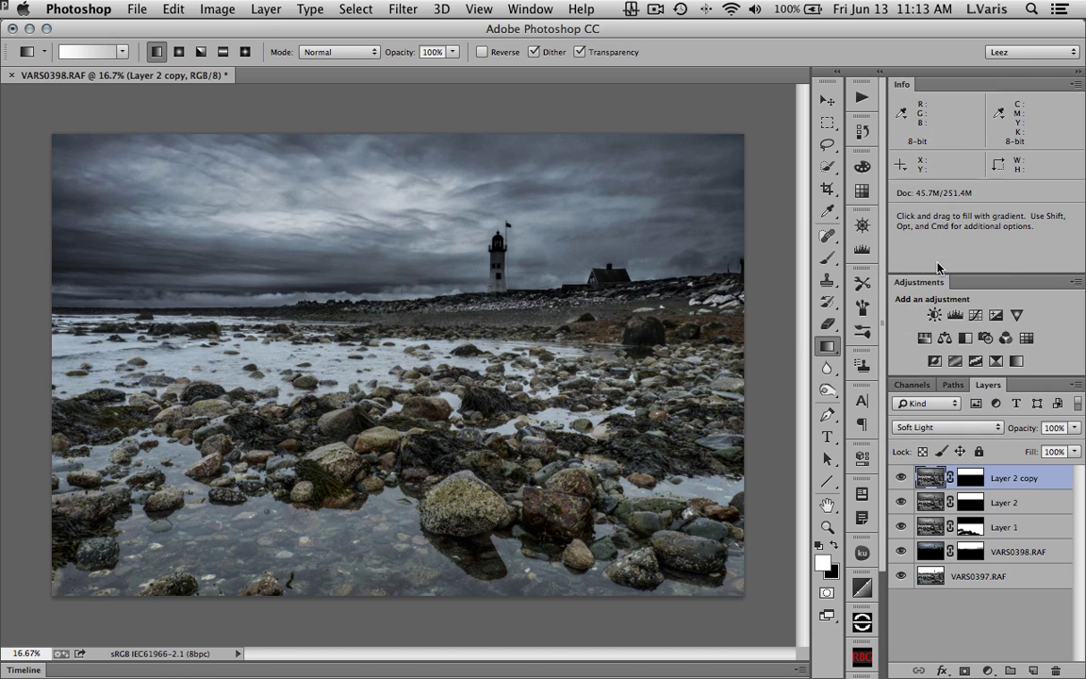
- Compare the sky with and without the Soft Light copy of Layer 2
click(900, 479)
click(900, 478)
click(900, 479)
click(900, 479)
click(900, 478)
click(900, 479)
- Reduce the opacity of Layer 2 copy to 60% and check its effect on the sky
click(1075, 427)
drag(1072, 449, 1043, 450)
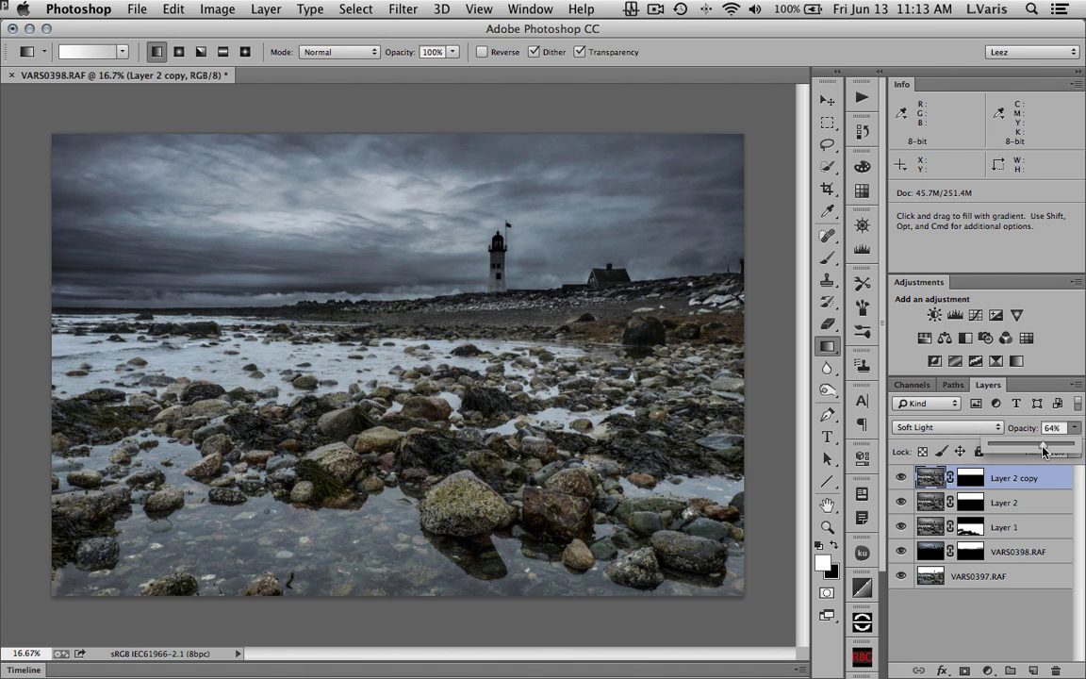
click(900, 477)
click(900, 478)
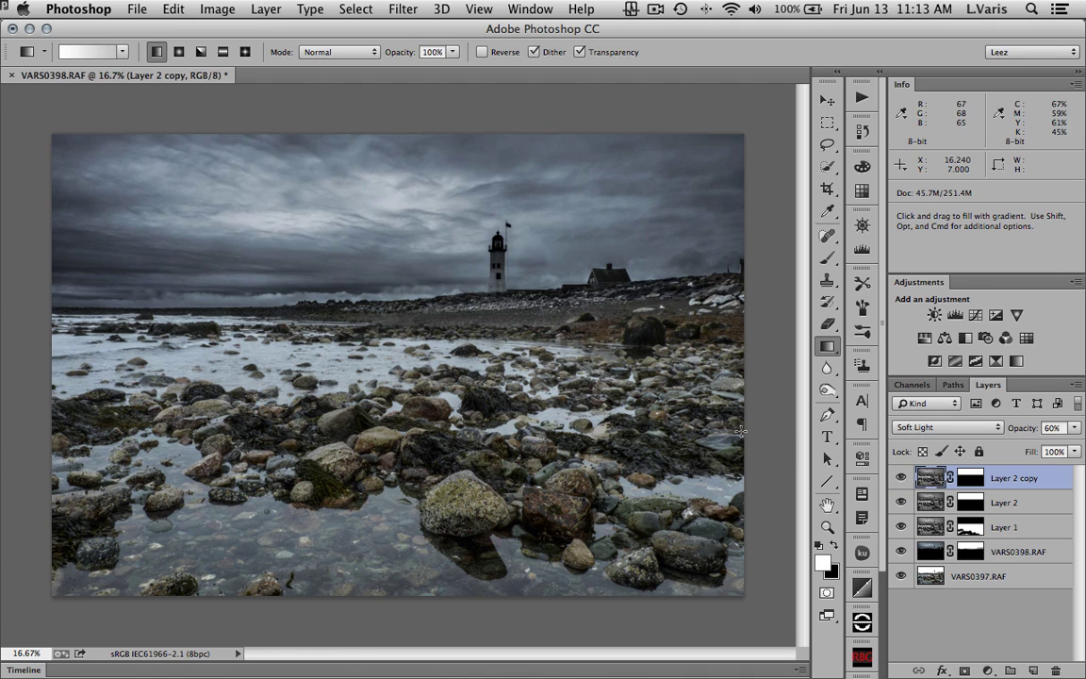
- Paint black on Layer 2 copy's mask over the rocky shore beneath the lighthouse and house with a 250-pixel brush
super+click(598, 320)
super+click(599, 305)
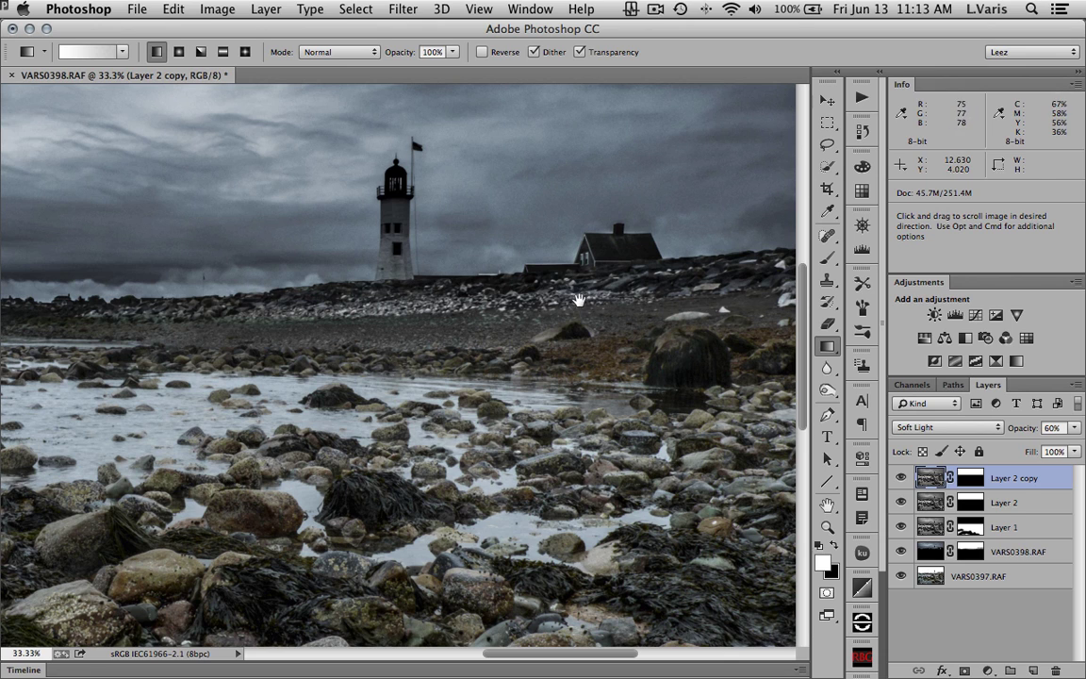
super+click(636, 289)
drag(650, 303, 654, 390)
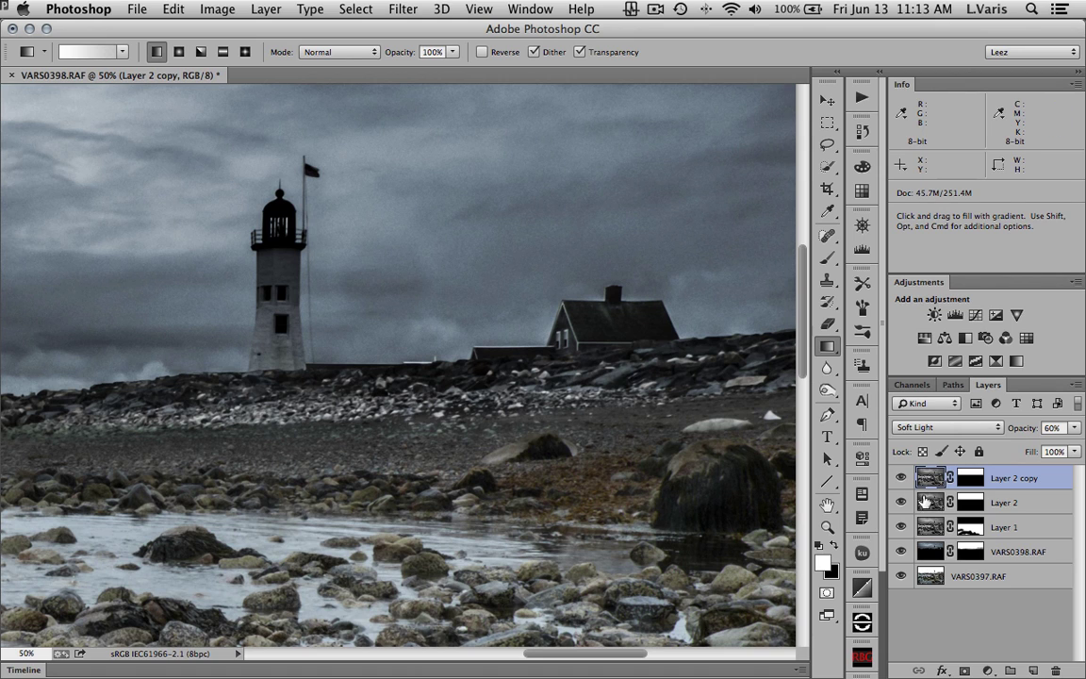
click(826, 257)
key(bracketleft)
key(bracketleft)
key(bracketleft)
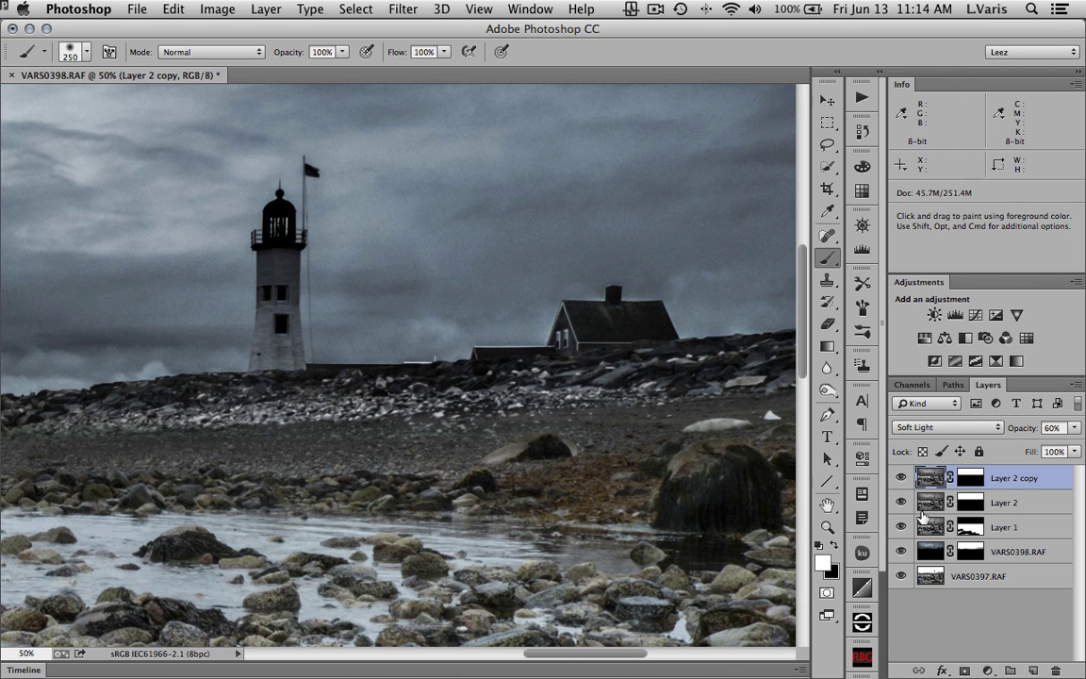
click(834, 546)
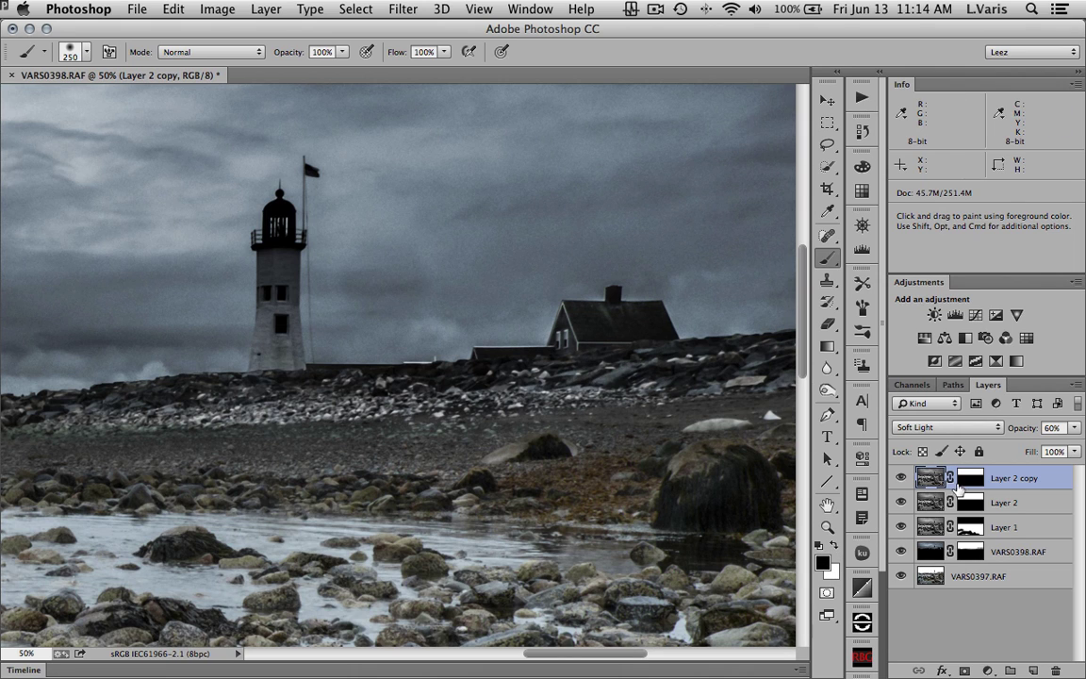
click(900, 478)
click(900, 478)
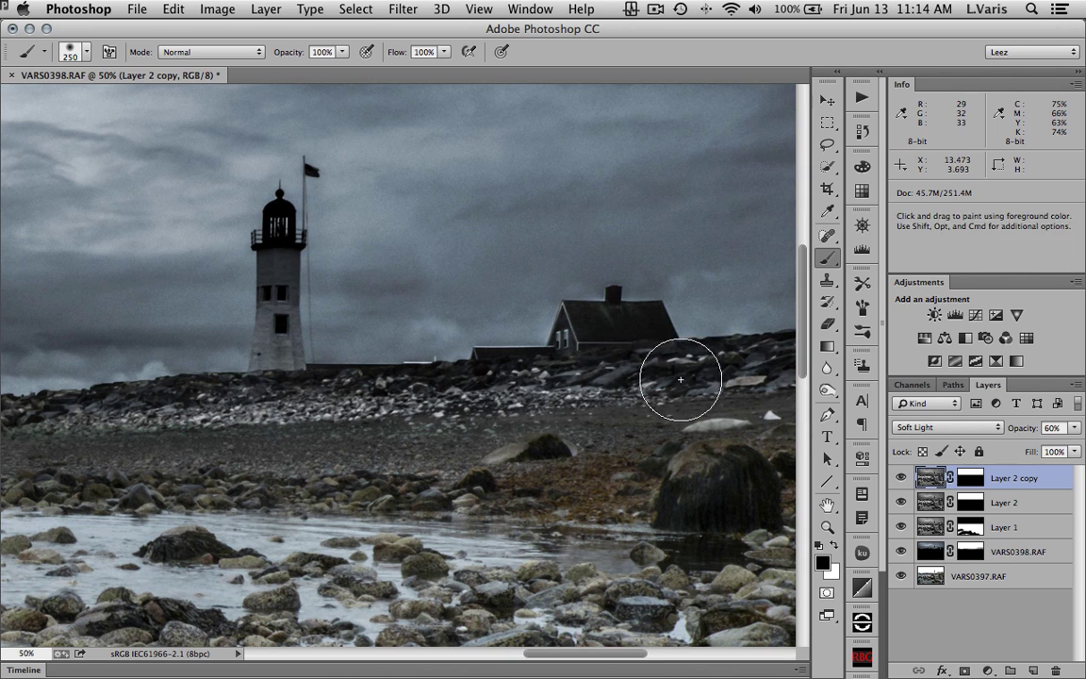
click(970, 478)
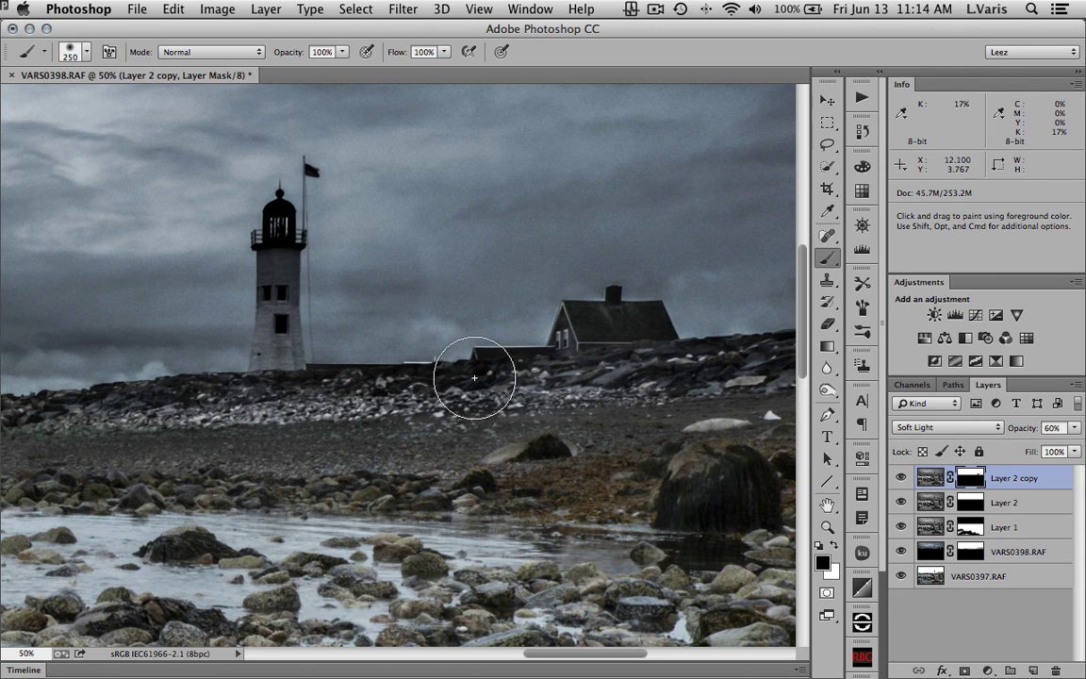
- Soften the mask along the ridge at the lighthouse and house by painting black with a 175-pixel brush at 30% opacity
key(bracketright)
key(bracketleft)
key(bracketleft)
key(bracketleft)
key(3)
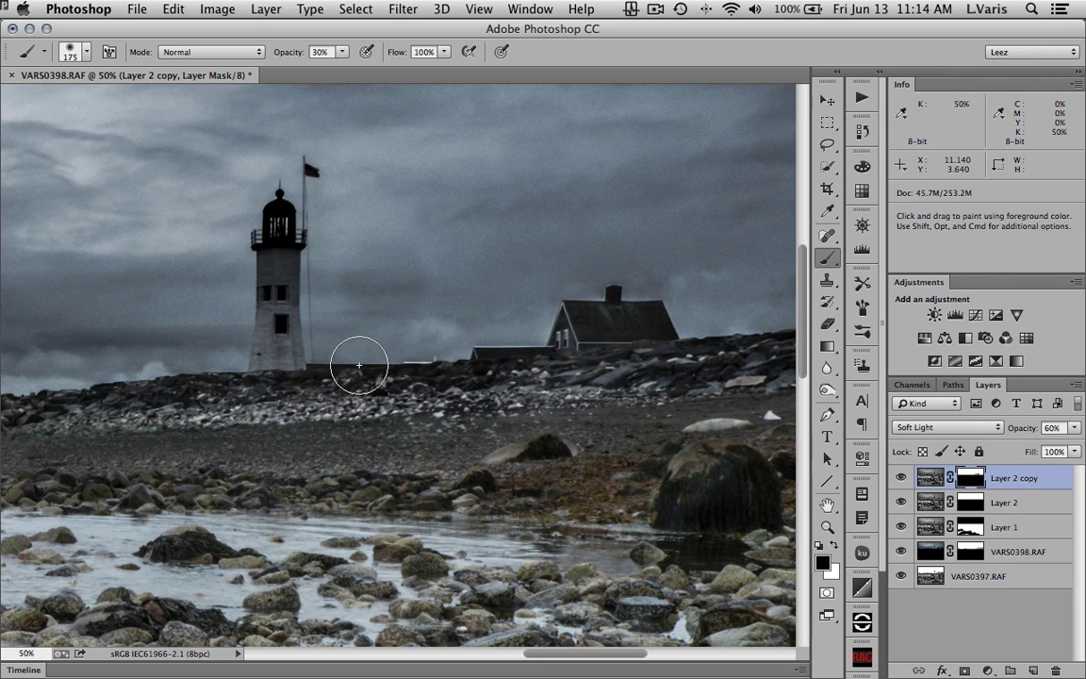
mouse_move(30, 376)
mouse_down()
mouse_move(648, 318)
mouse_move(666, 344)
mouse_move(760, 344)
mouse_move(380, 358)
mouse_move(535, 351)
mouse_move(401, 358)
mouse_move(529, 347)
mouse_move(407, 373)
mouse_move(675, 351)
mouse_move(760, 356)
mouse_up()
- Continue painting black at 30% opacity on Layer 2 copy's mask along the distant shoreline west of the lighthouse
key(space)
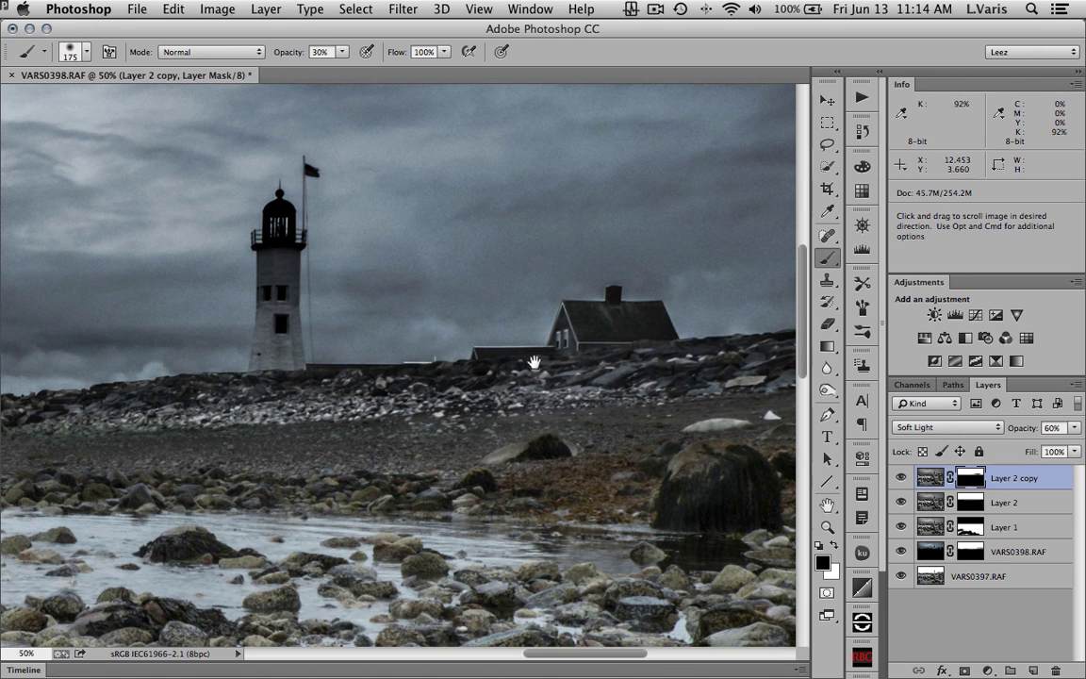
scroll(527, 363, left, 5)
scroll(339, 400, left, 5)
mouse_move(566, 380)
mouse_down()
mouse_move(381, 381)
mouse_move(326, 349)
mouse_move(298, 347)
mouse_up()
- Paint black on Layer 2 copy's mask over the lighthouse tower with an 80-pixel brush at 100% opacity
key(space)
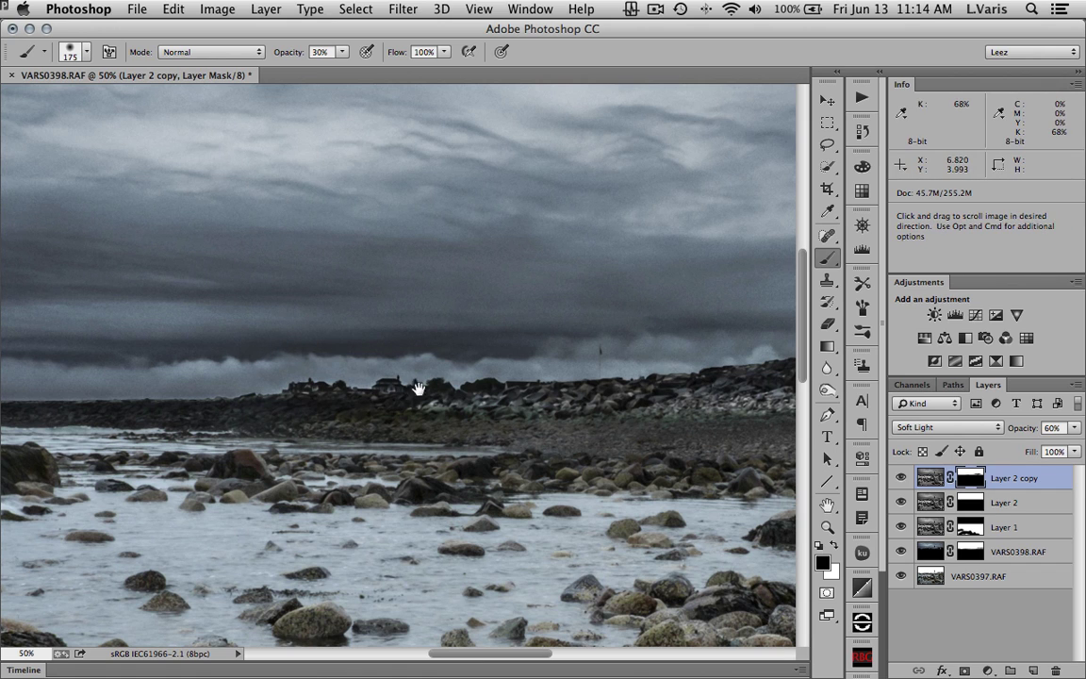
key(space)
scroll(489, 407, right, 1)
scroll(489, 407, right, 10)
key(super+space)
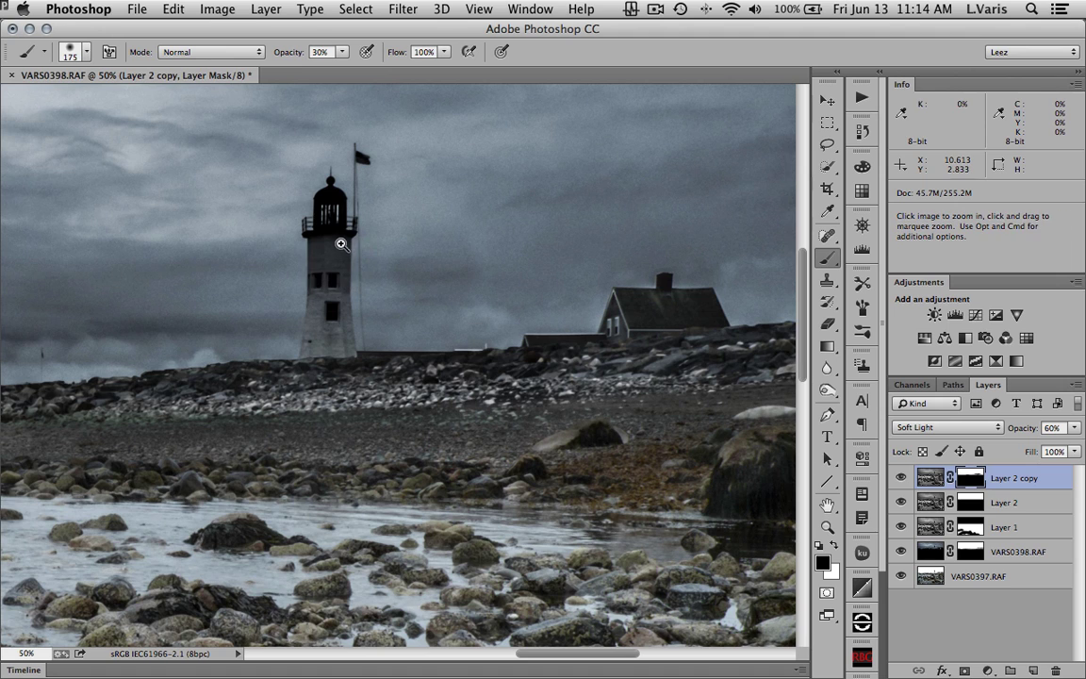
click(343, 245)
click(334, 244)
key(bracketleft)
key(bracketleft)
key(bracketleft)
key(bracketleft)
key(bracketleft)
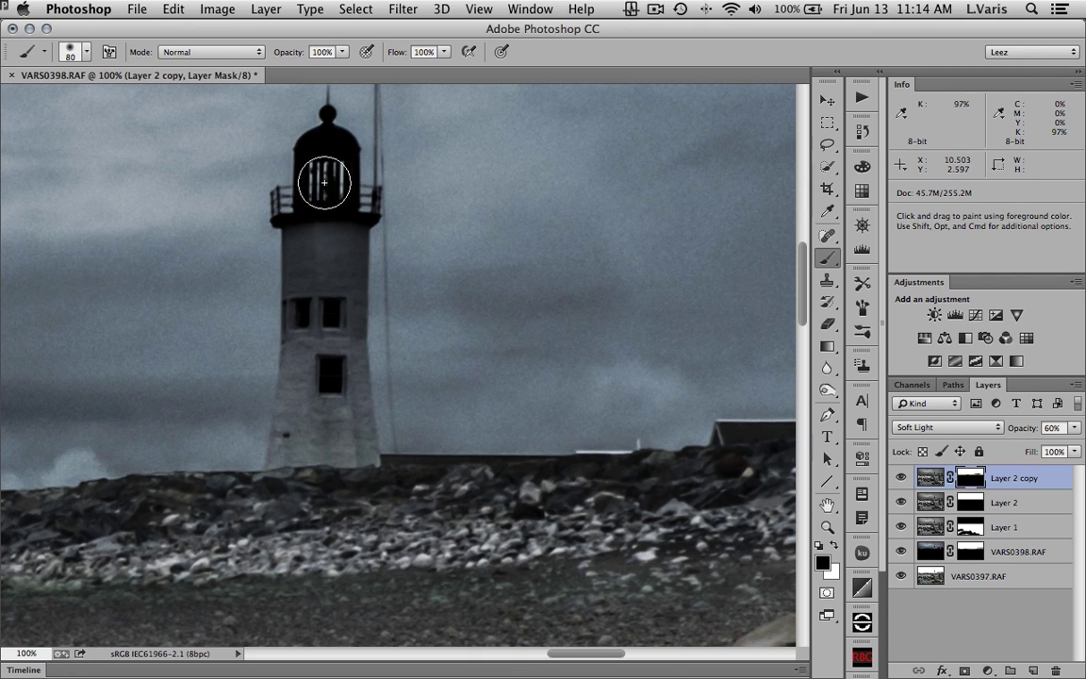
mouse_move(325, 203)
mouse_down()
mouse_move(302, 242)
mouse_move(310, 273)
mouse_move(337, 247)
mouse_move(323, 334)
mouse_up()
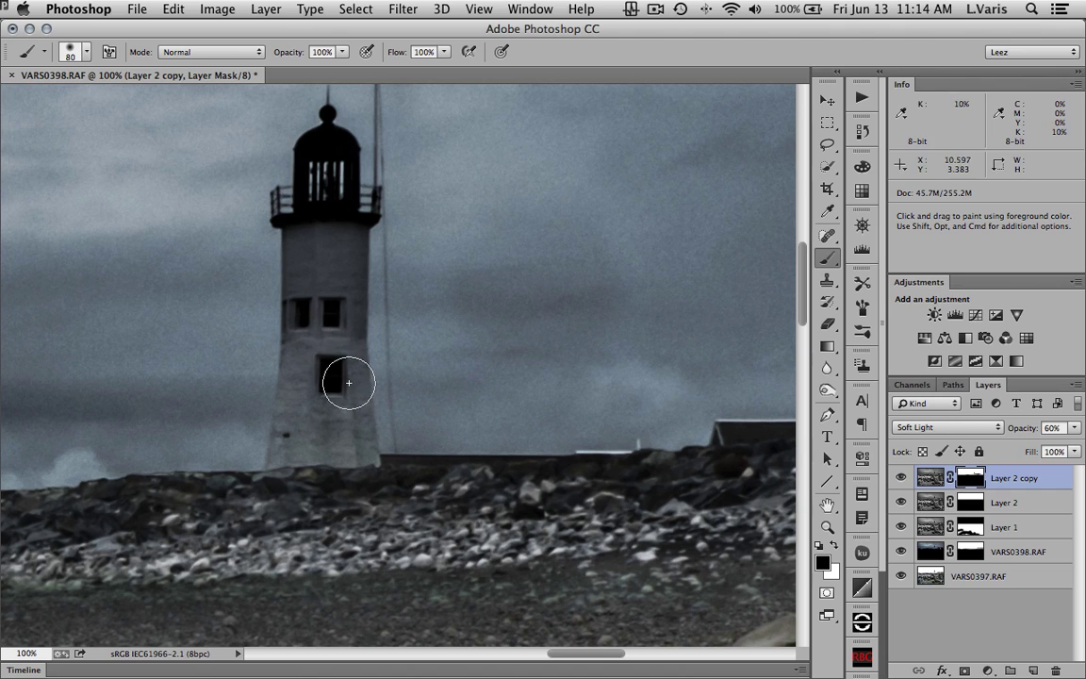
key(super+minus)
key(super+minus)
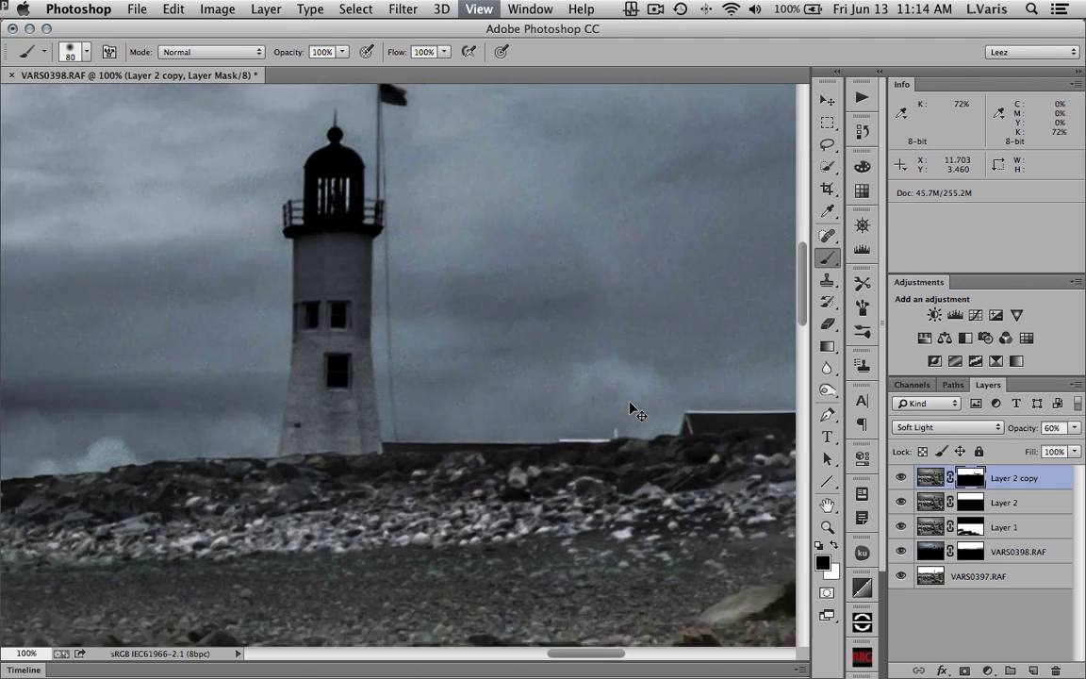
key(super+minus)
key(super+minus)
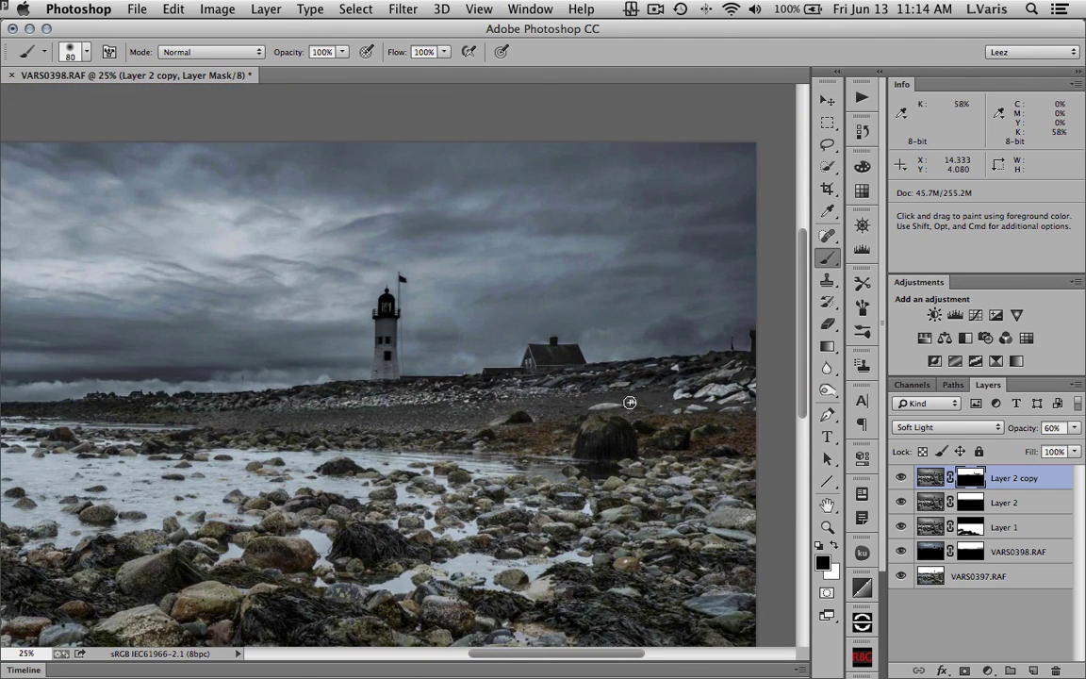
key(super+minus)
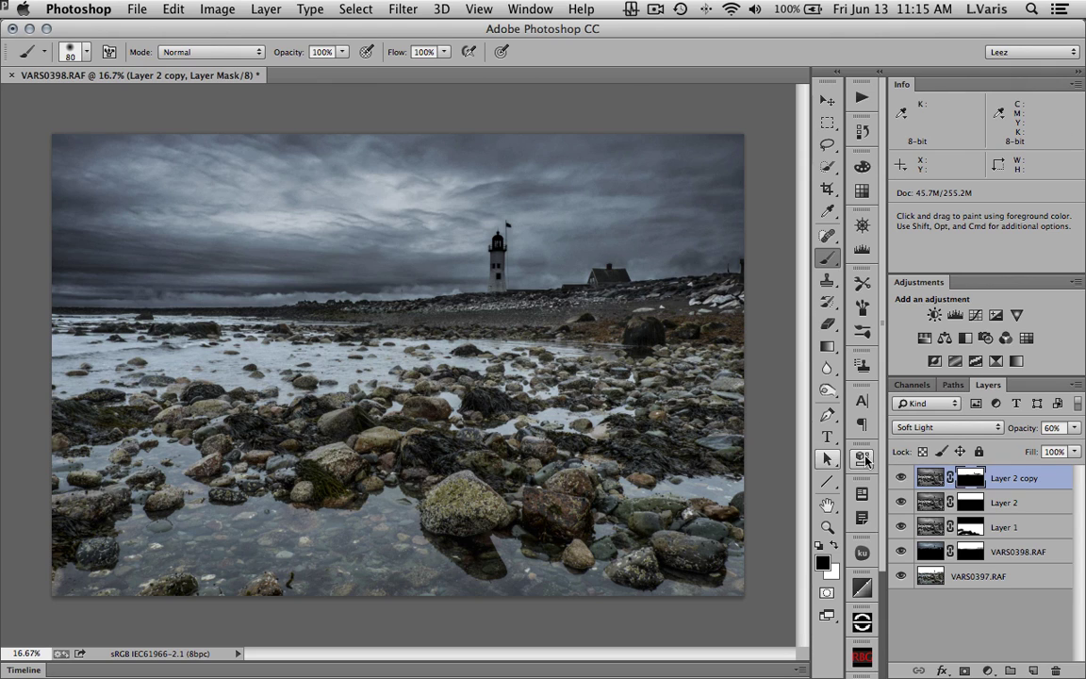
- Duplicate the image with merged layers only as "VARS0398 Lab"
click(212, 13)
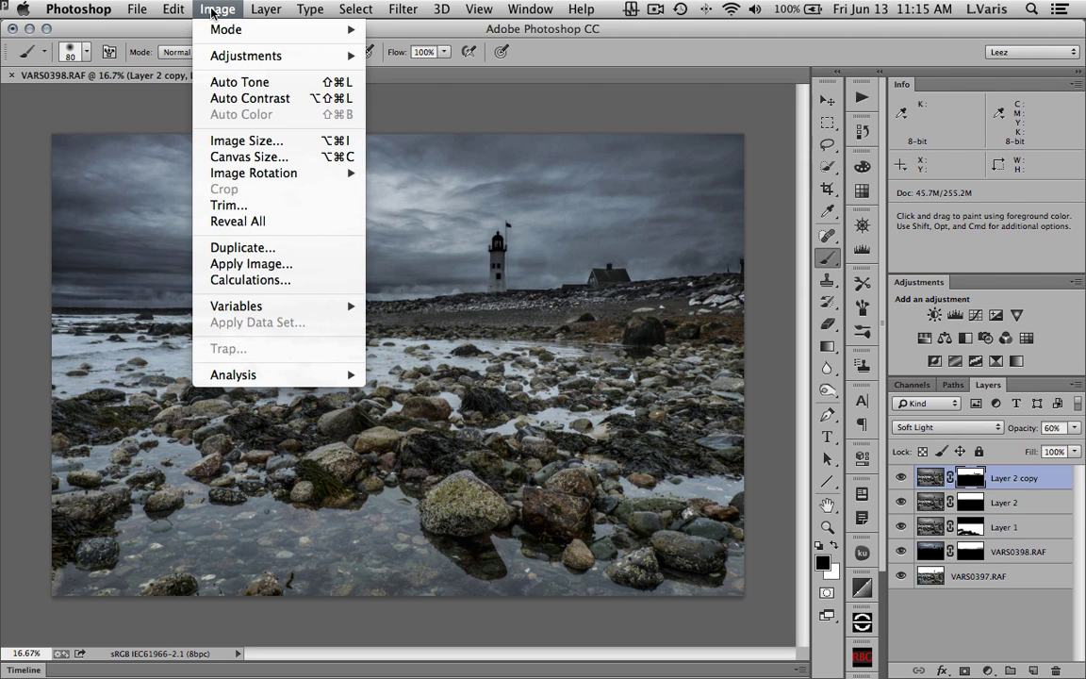
click(240, 246)
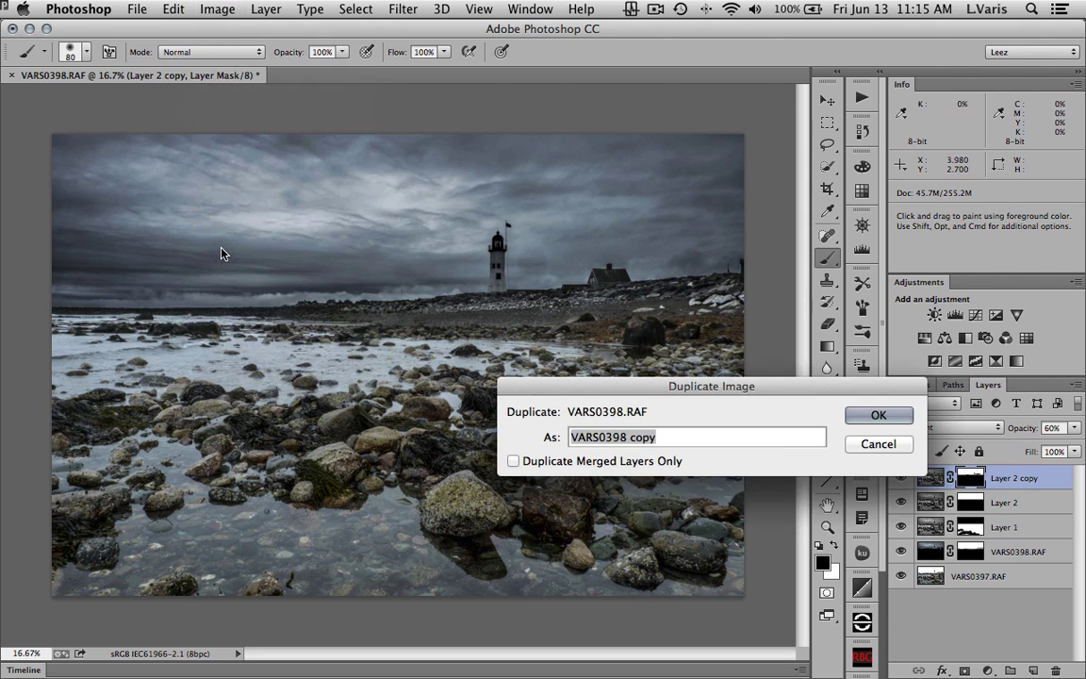
click(513, 460)
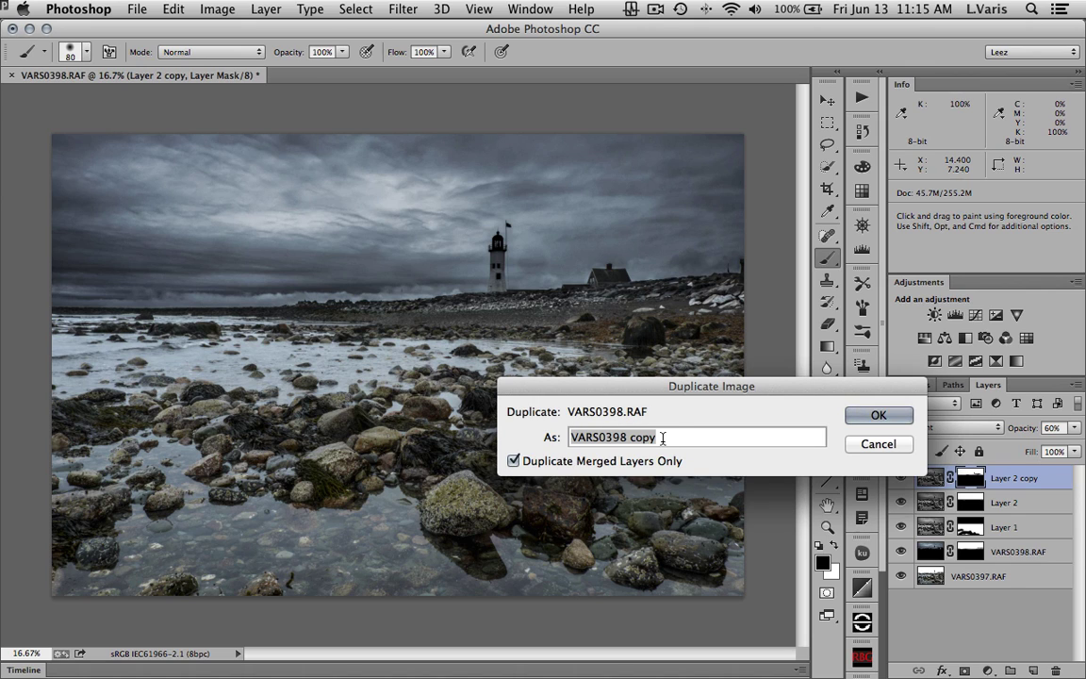
drag(662, 437, 632, 439)
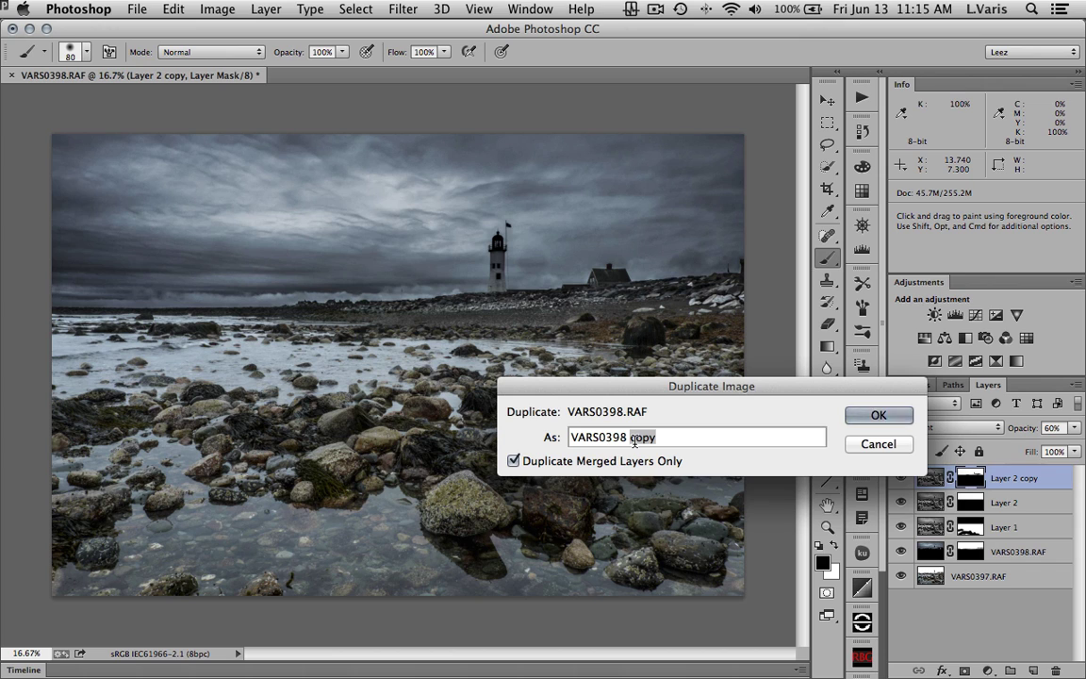
text(Lab)
click(858, 419)
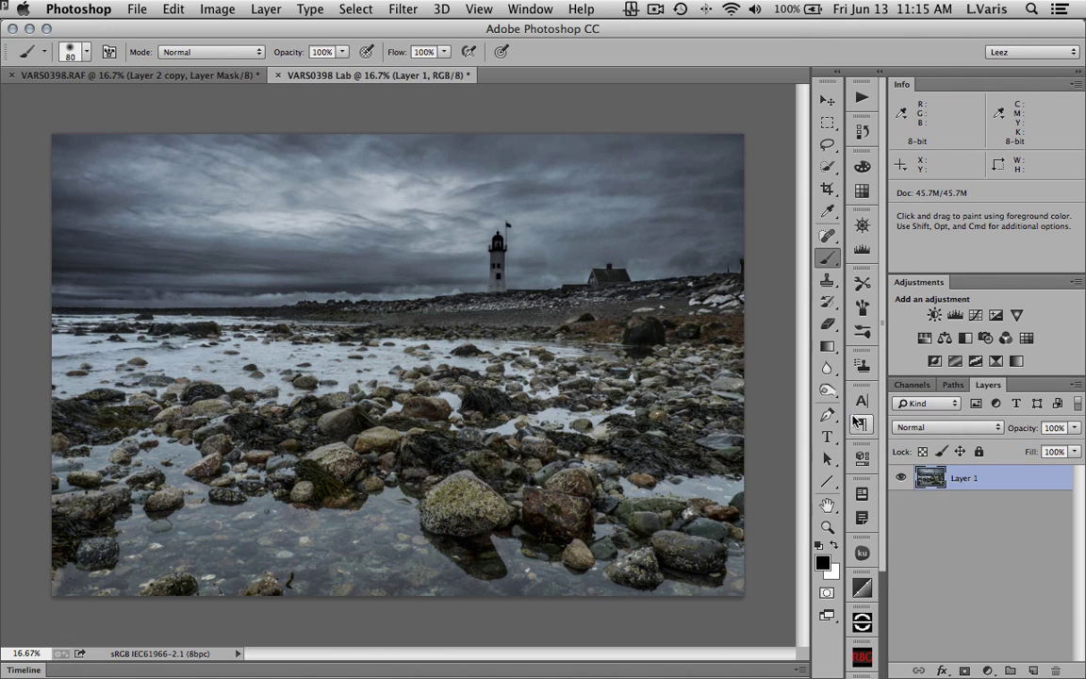
- Convert the duplicated image to Lab Color mode
click(223, 10)
mouse_move(287, 31)
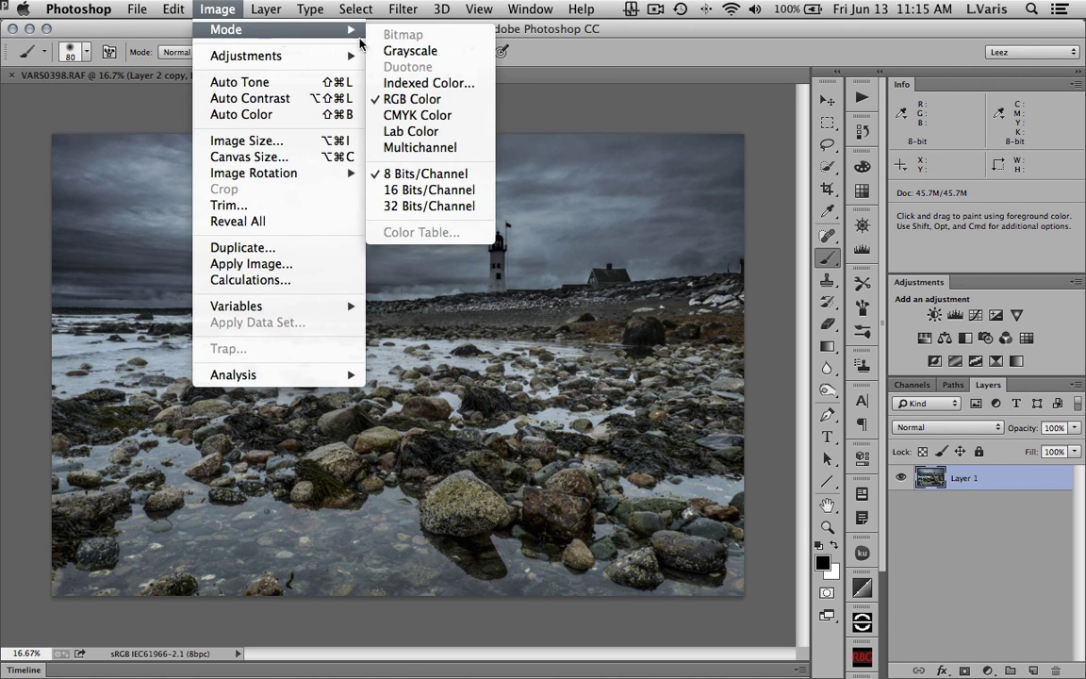
click(461, 133)
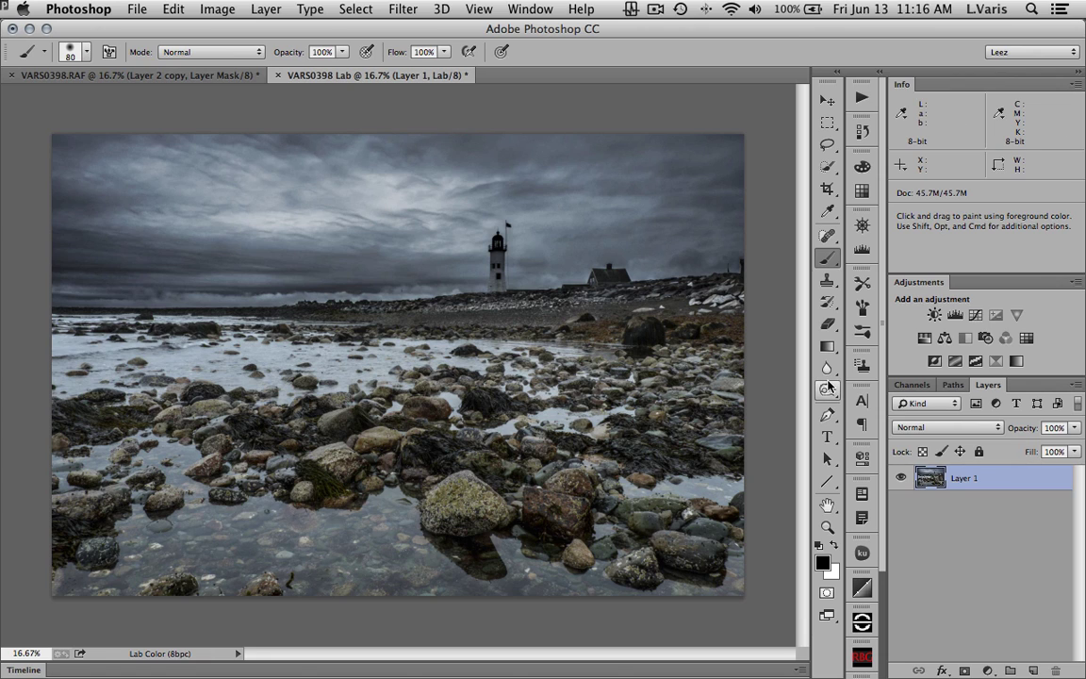
- Add a Curves adjustment layer above Layer 1 and set its blend mode to Overlay
click(976, 317)
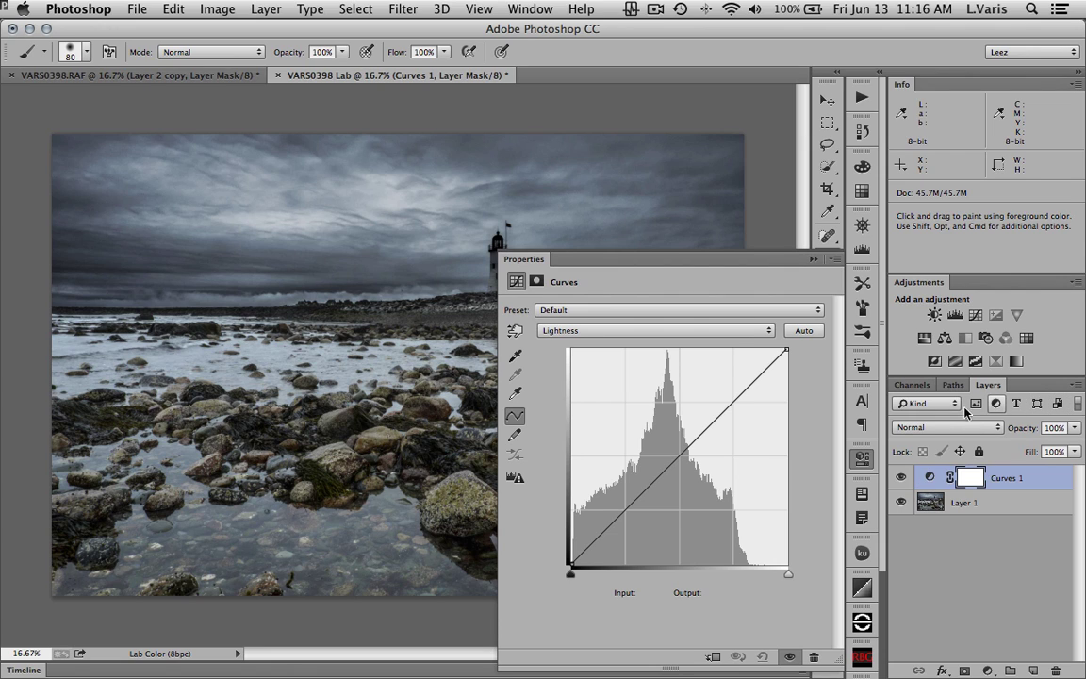
click(943, 427)
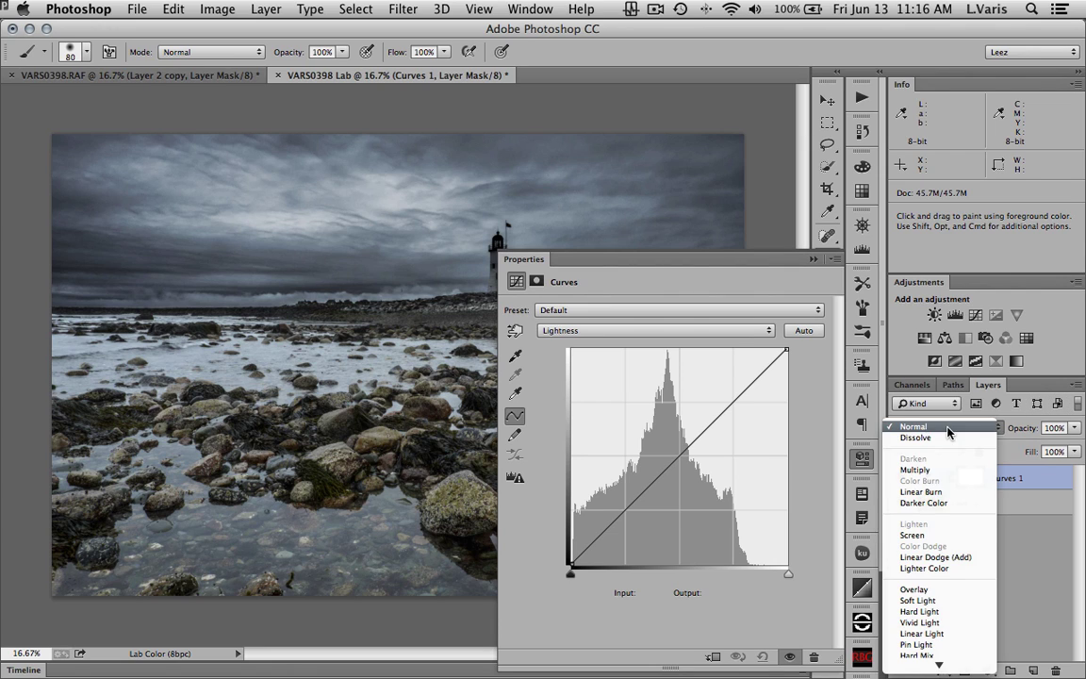
click(924, 591)
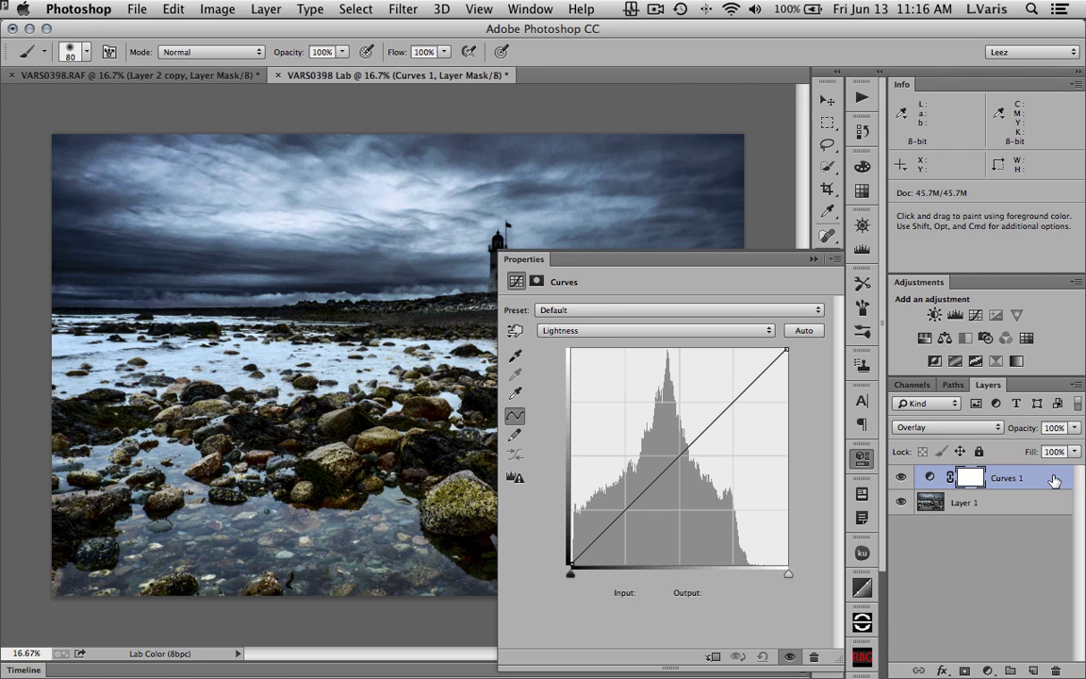
- Exclude the L channel from the Curves 1 layer's blending so its Overlay mode affects only the A and B channels
click(1073, 387)
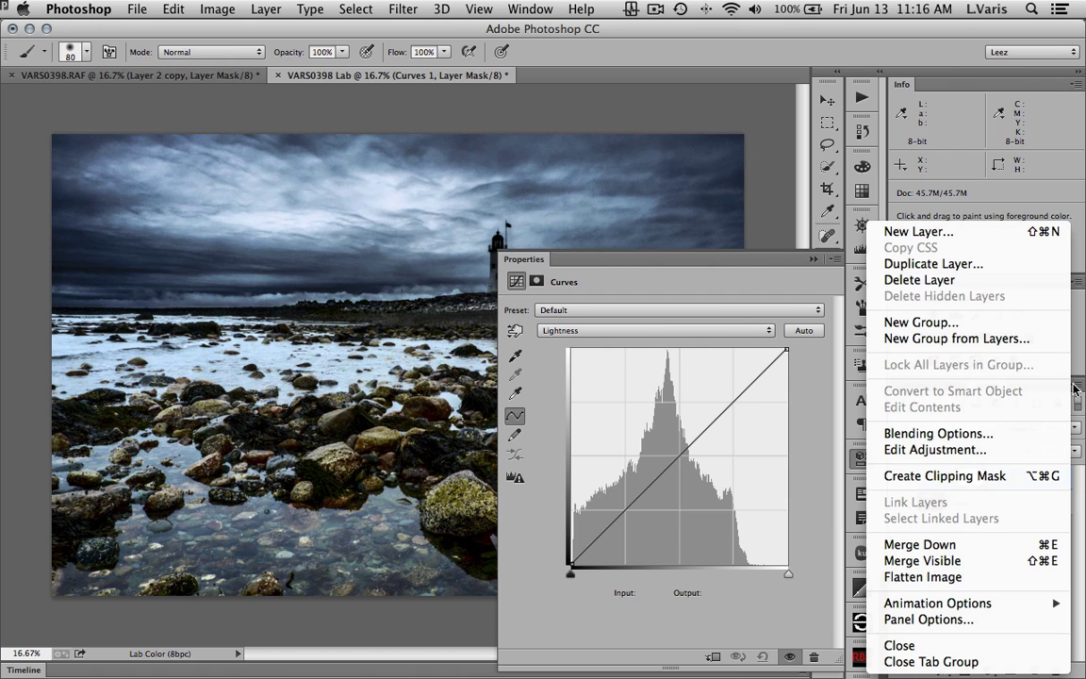
click(1005, 435)
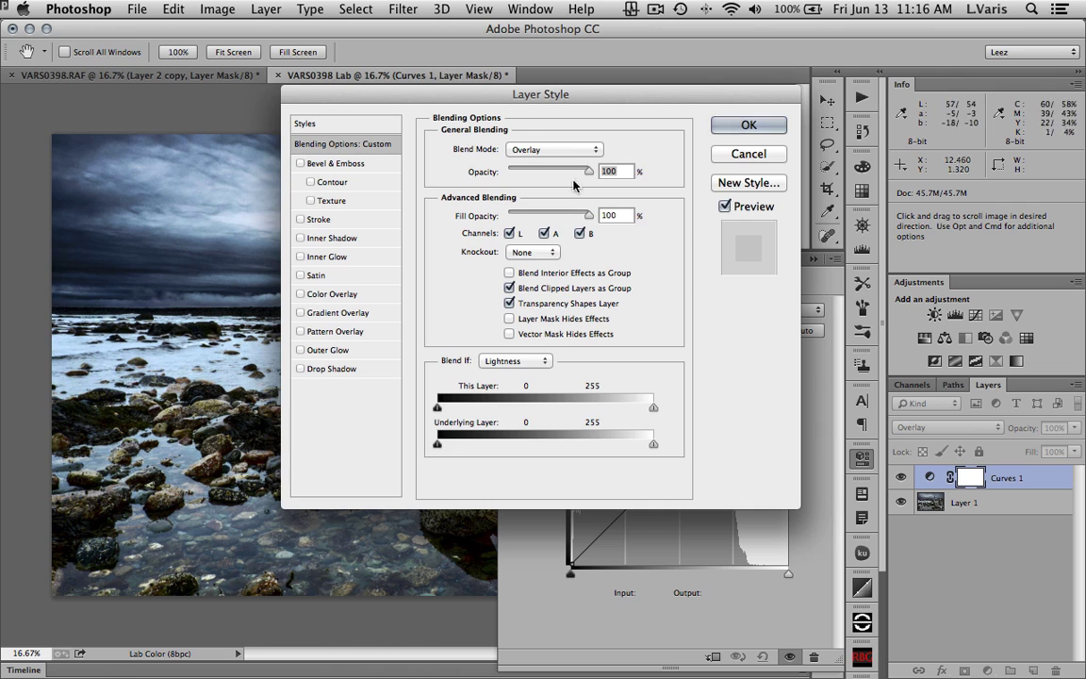
click(510, 233)
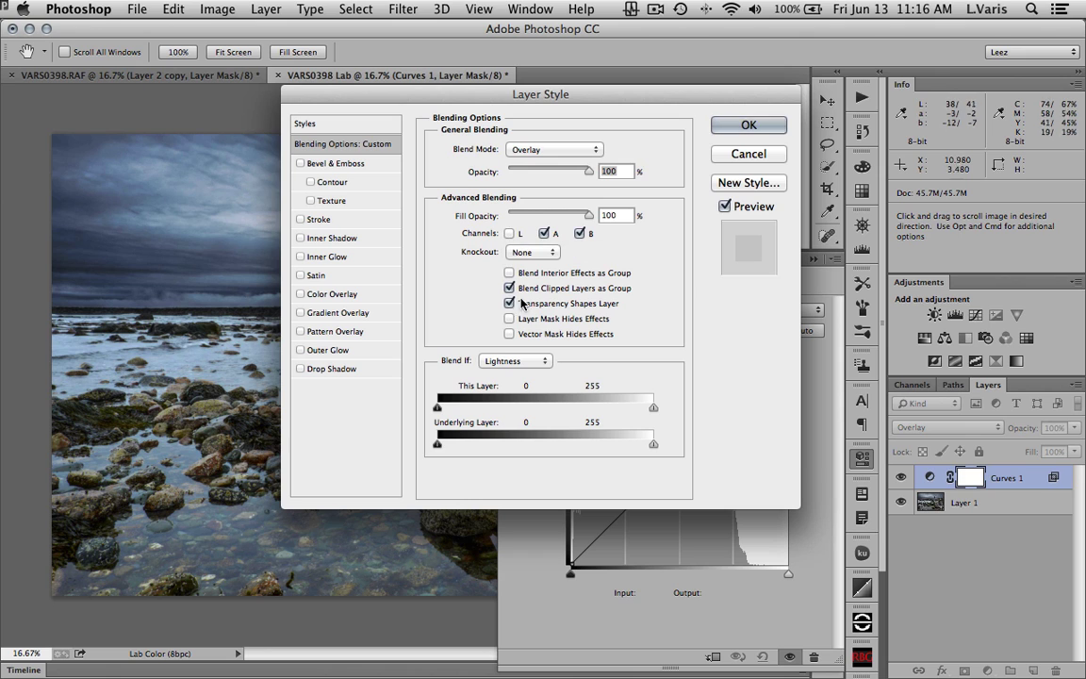
click(721, 129)
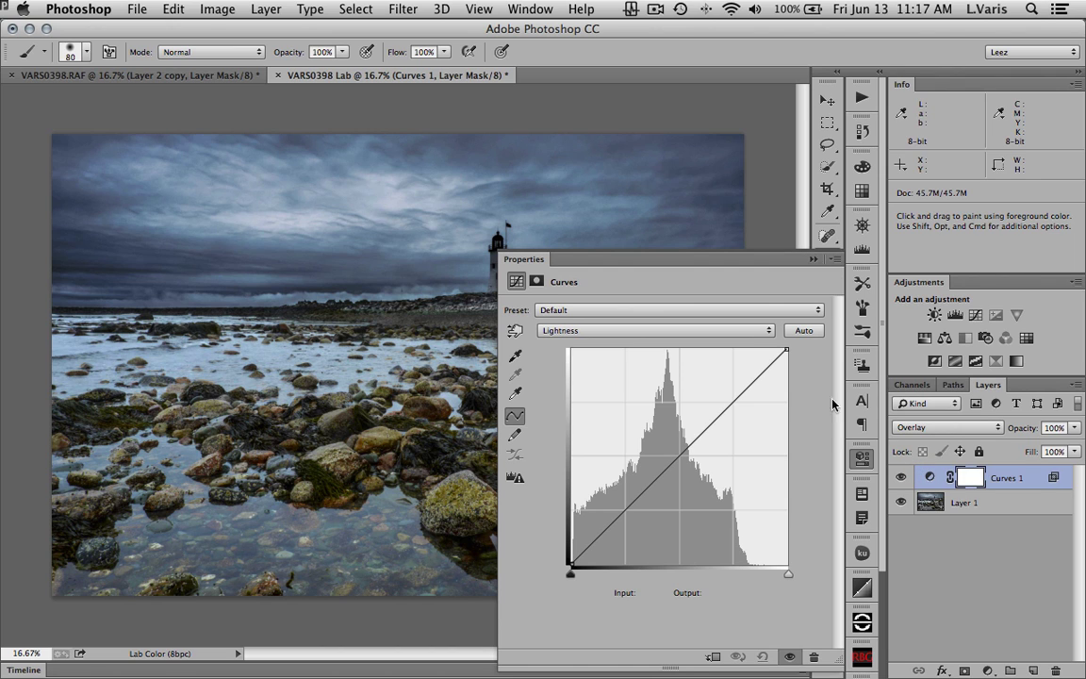
click(861, 458)
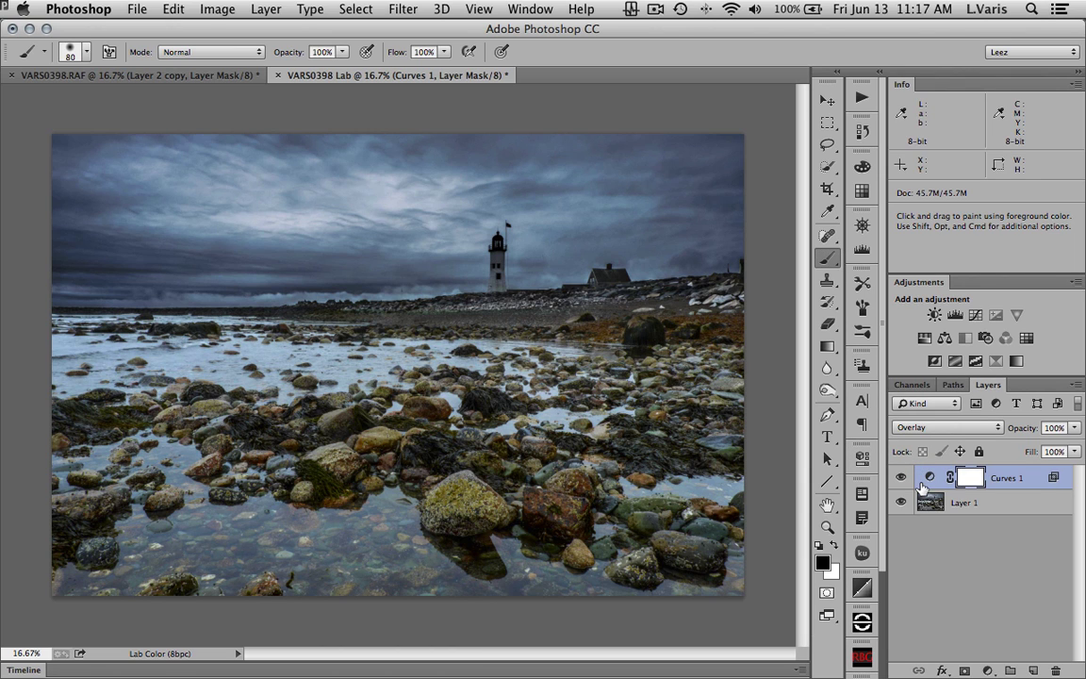
- Examine the image's a and b channels individually in grayscale
click(915, 387)
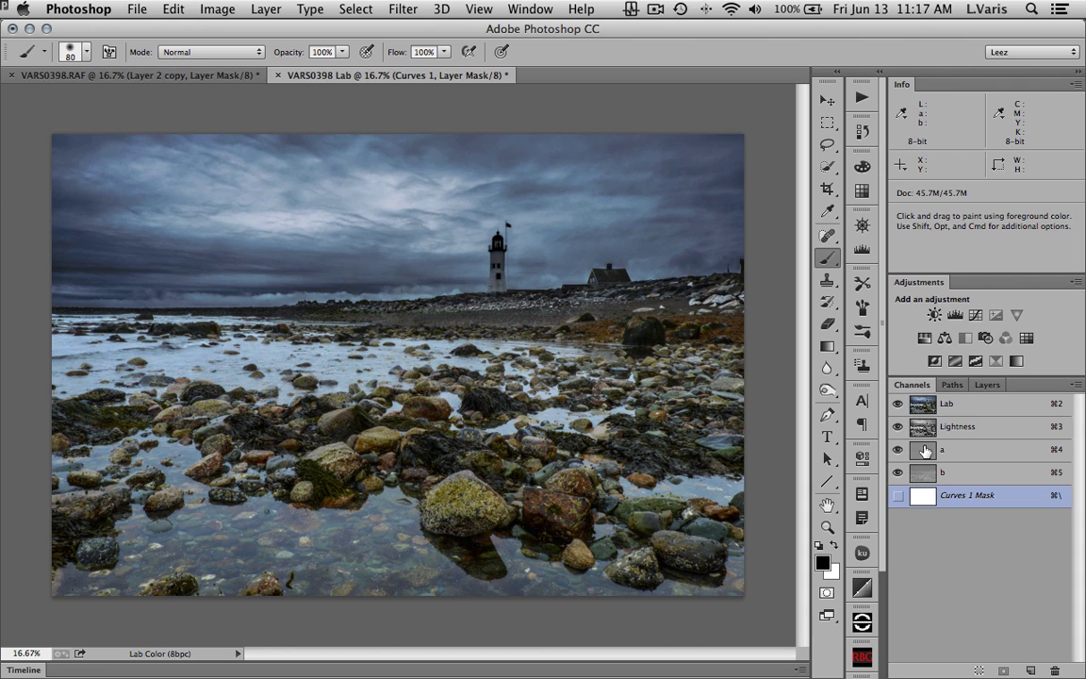
click(925, 451)
key(super+2)
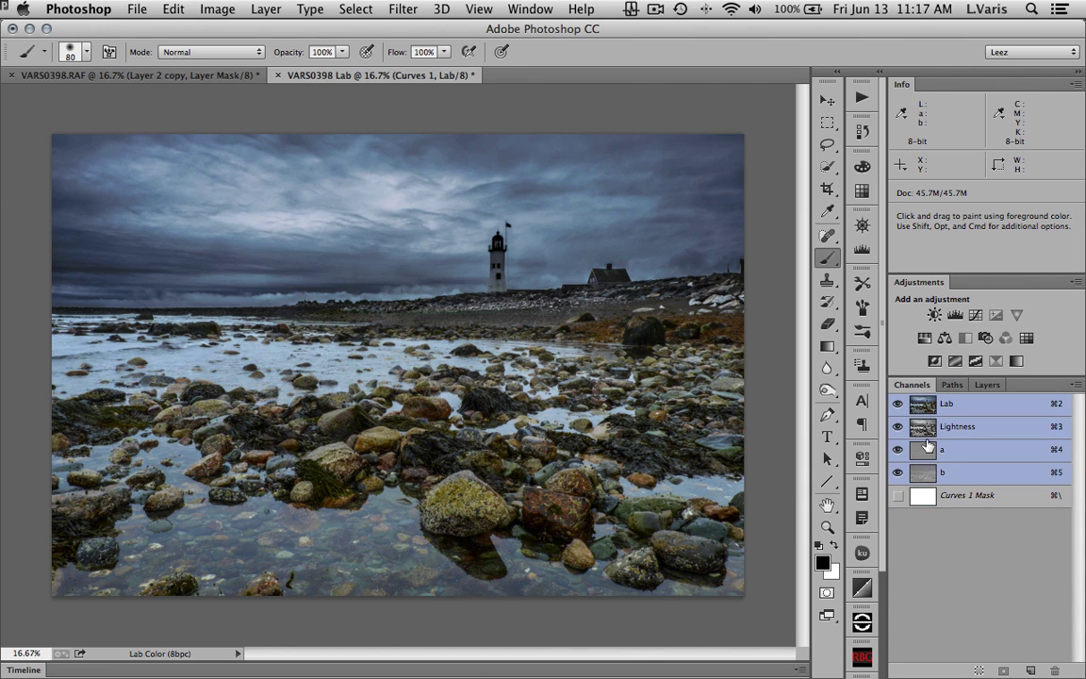
click(925, 450)
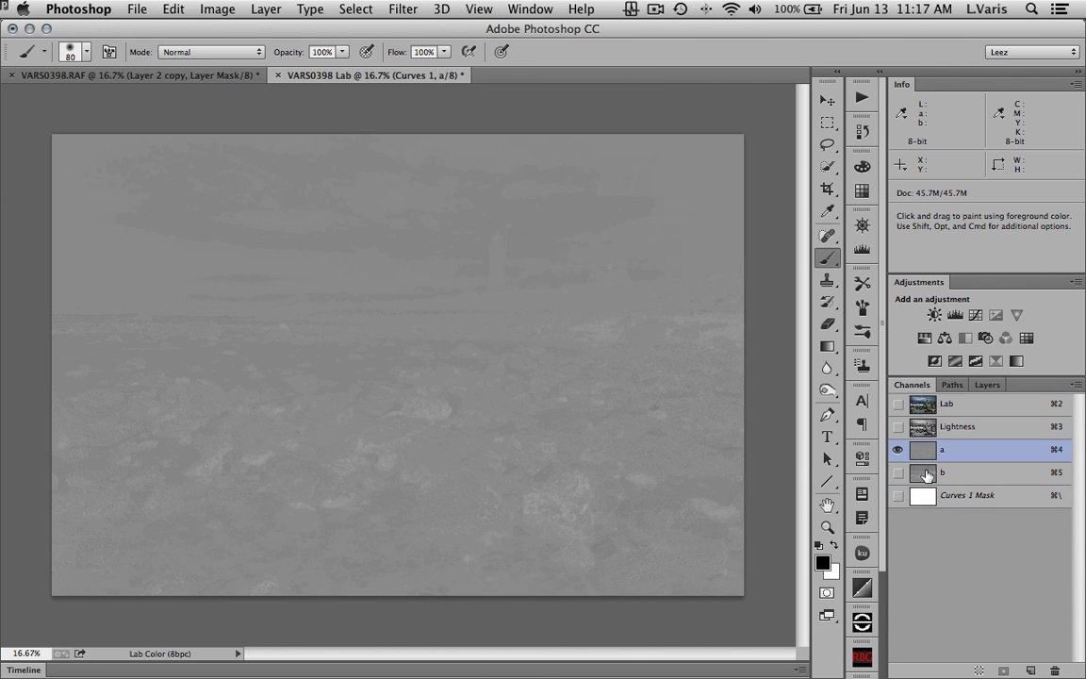
click(928, 475)
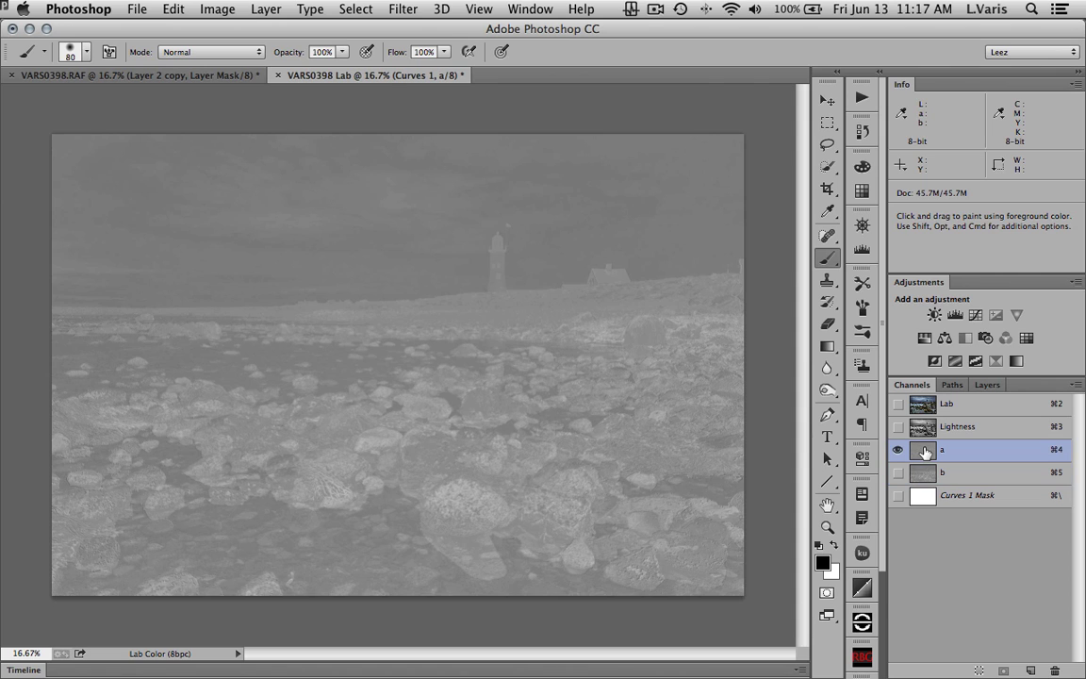
click(925, 452)
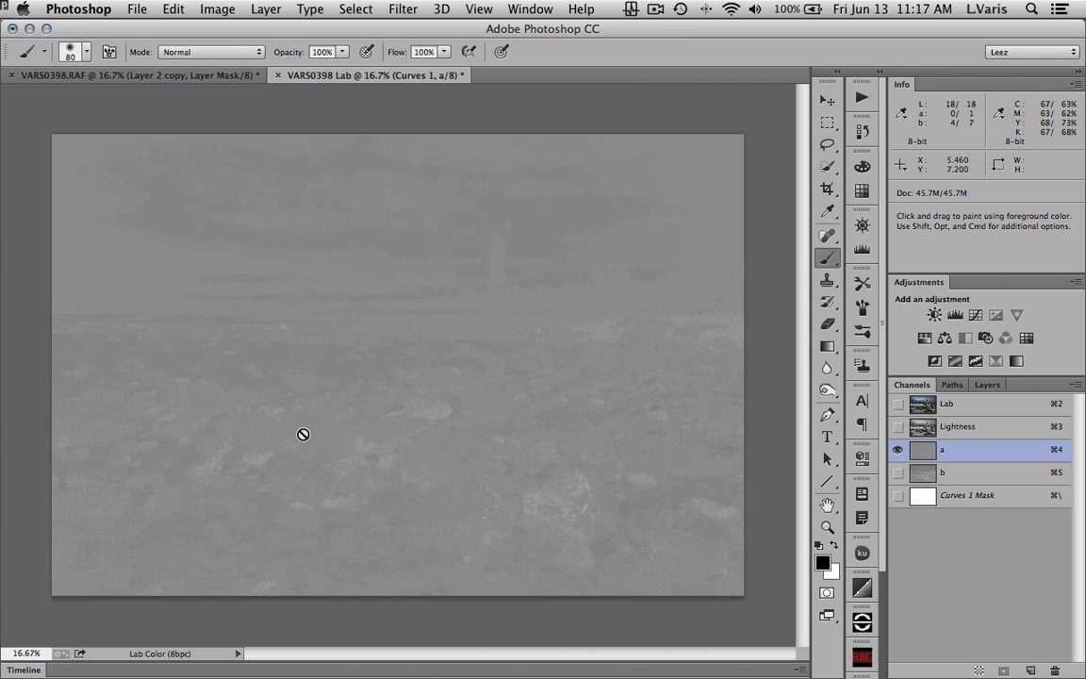
- Compare the a channel with Curves 1 hidden and shown, and return to the composite Lab view
click(985, 386)
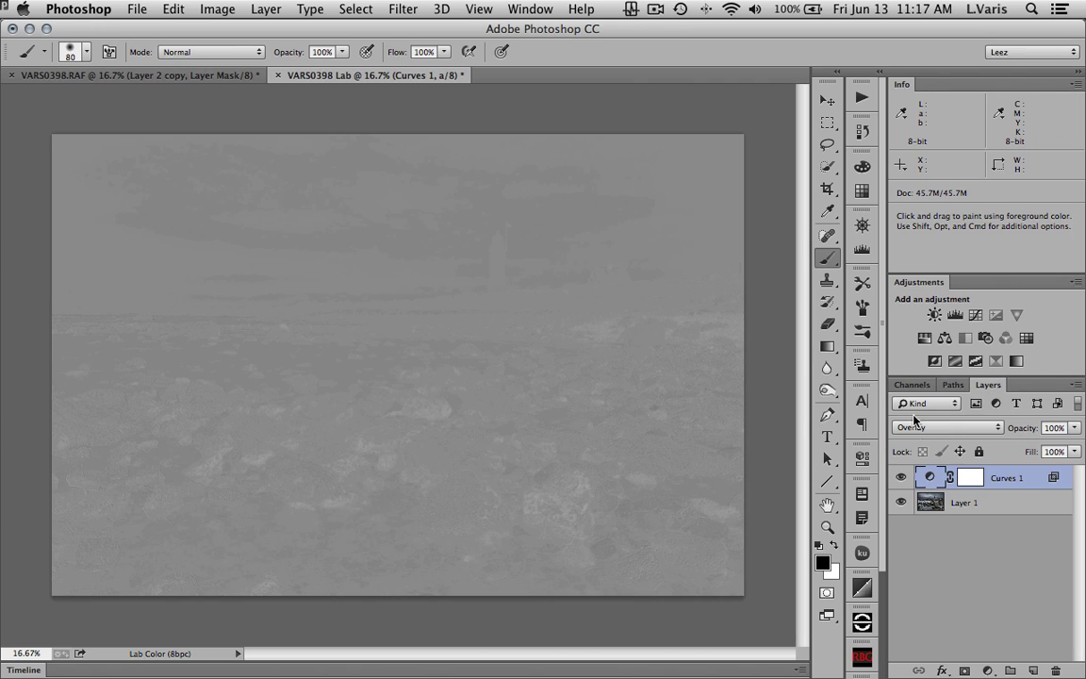
click(901, 478)
click(901, 478)
click(901, 478)
click(901, 478)
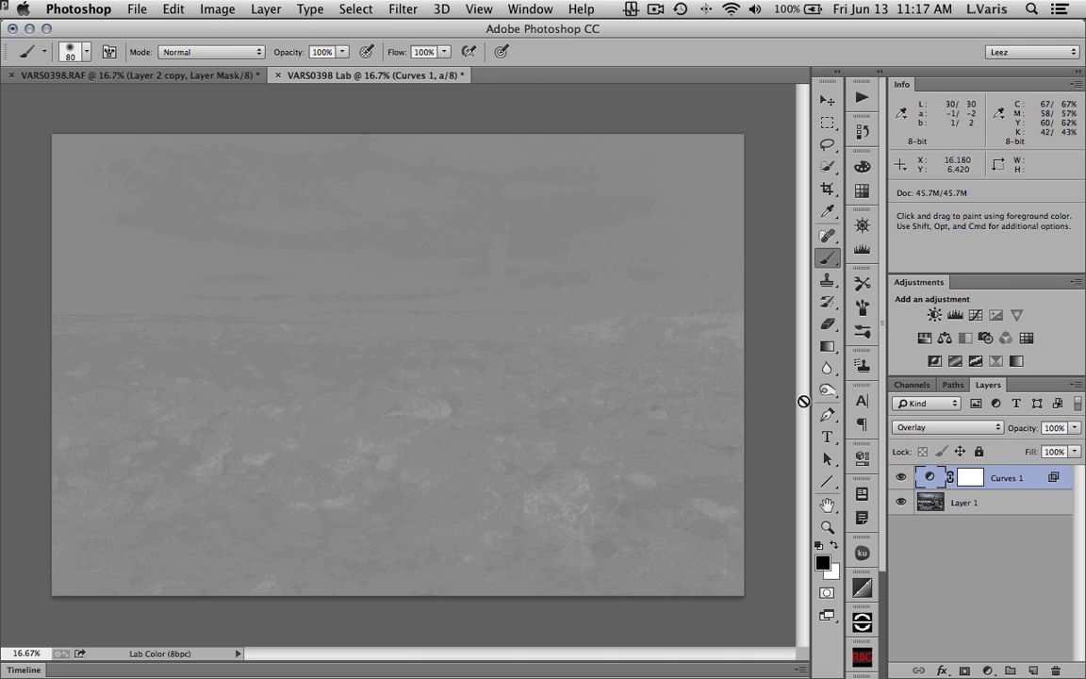
click(911, 386)
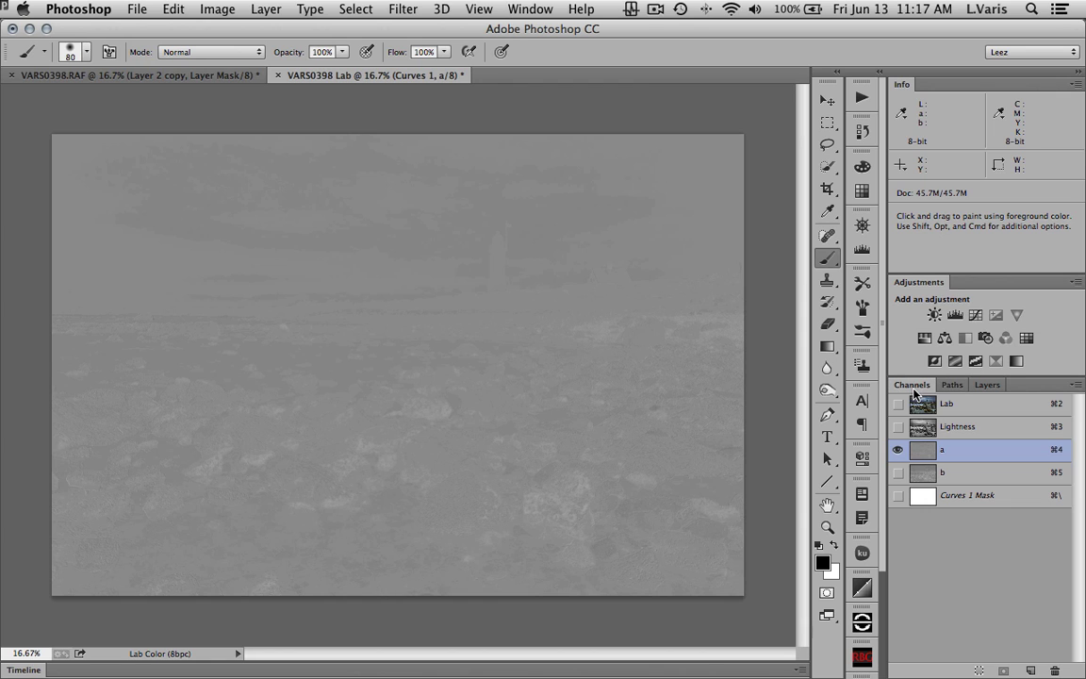
click(921, 403)
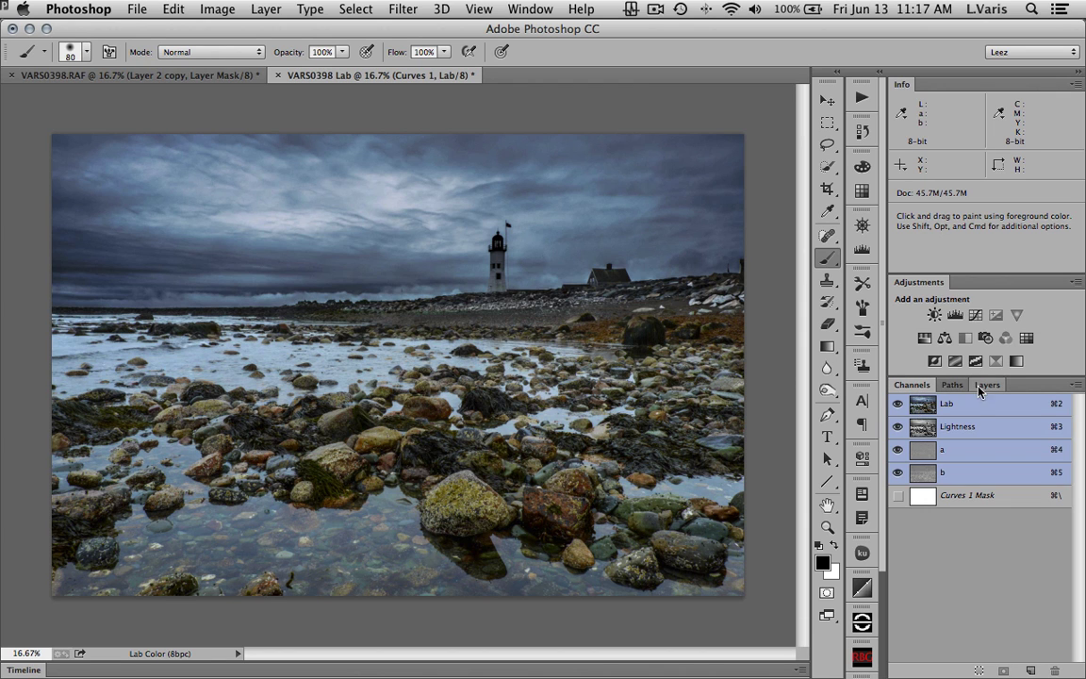
key(F7)
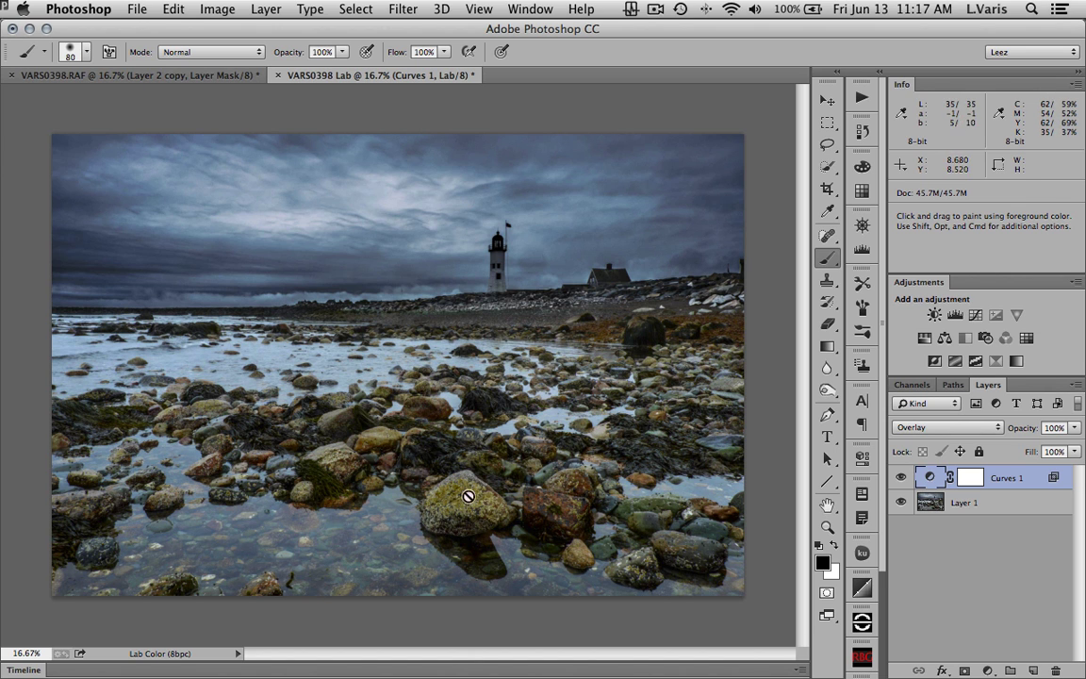
- Steepen the a channel curve of Curves 1 by moving its endpoints inward to inputs -105 and 99
key(z)
click(458, 459)
click(452, 453)
drag(453, 453, 547, 387)
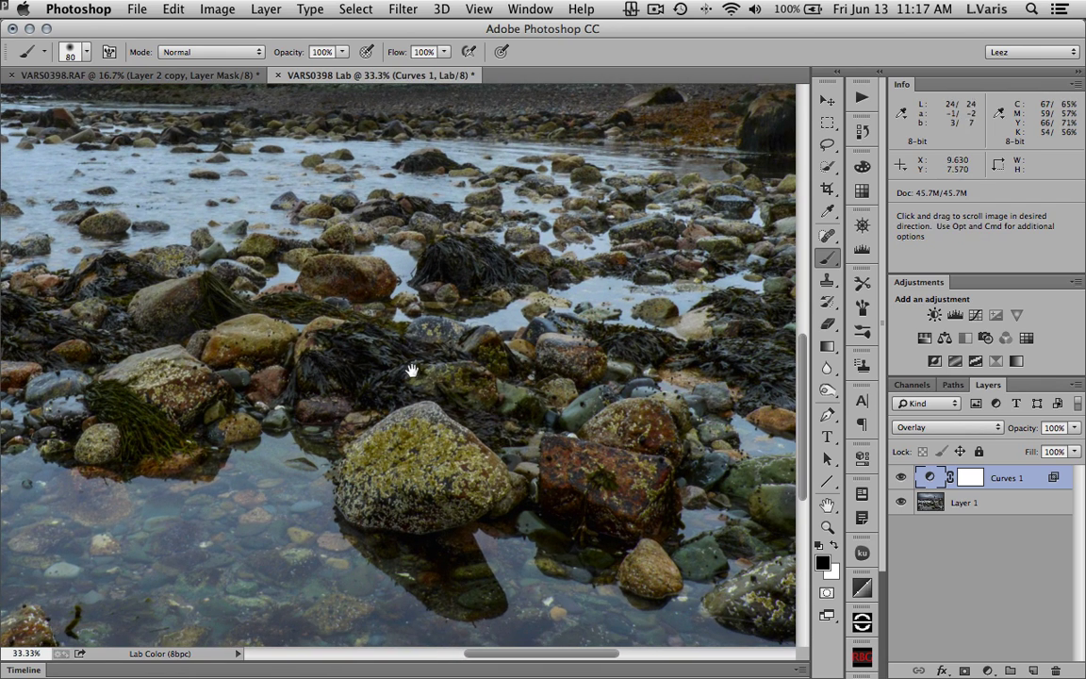
drag(268, 363, 466, 363)
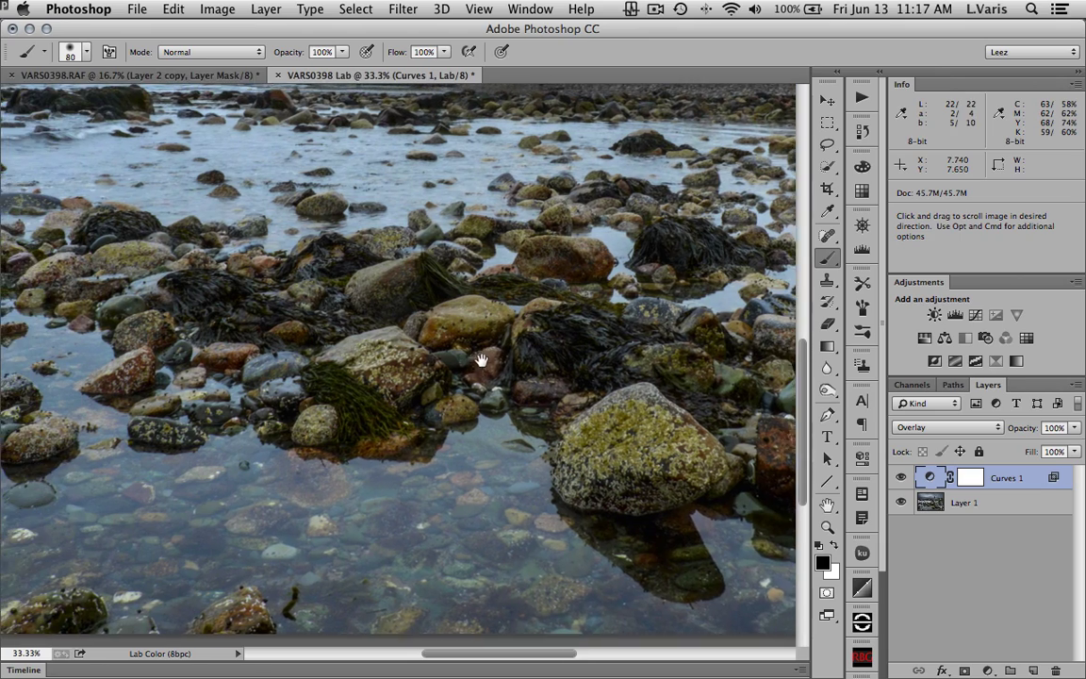
drag(112, 457, 174, 501)
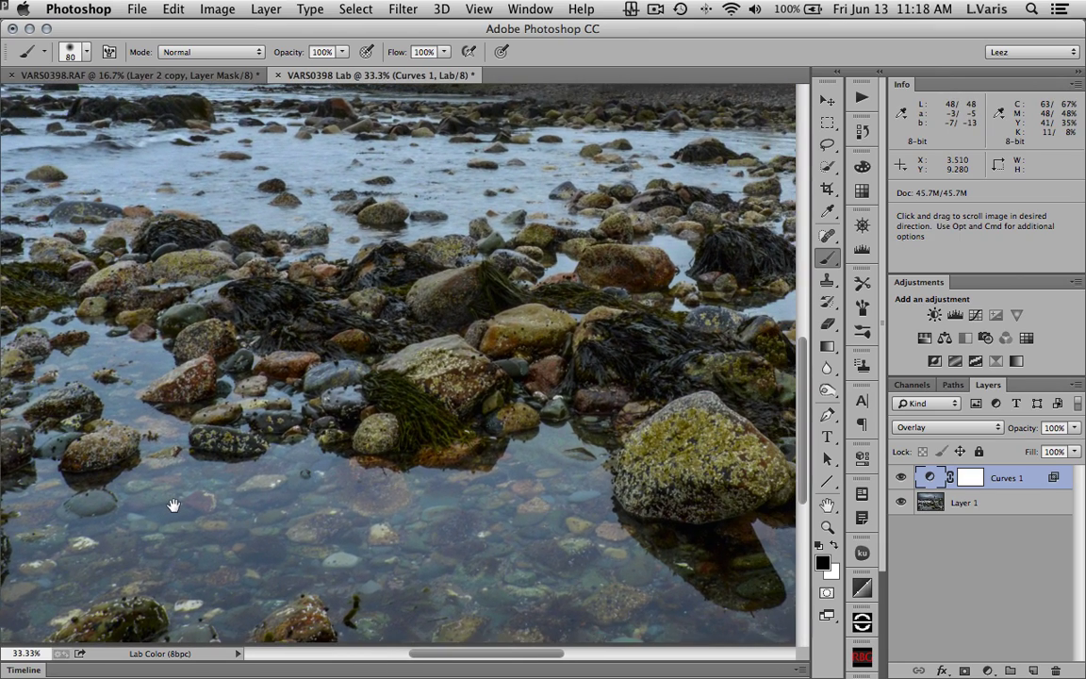
double_click(929, 477)
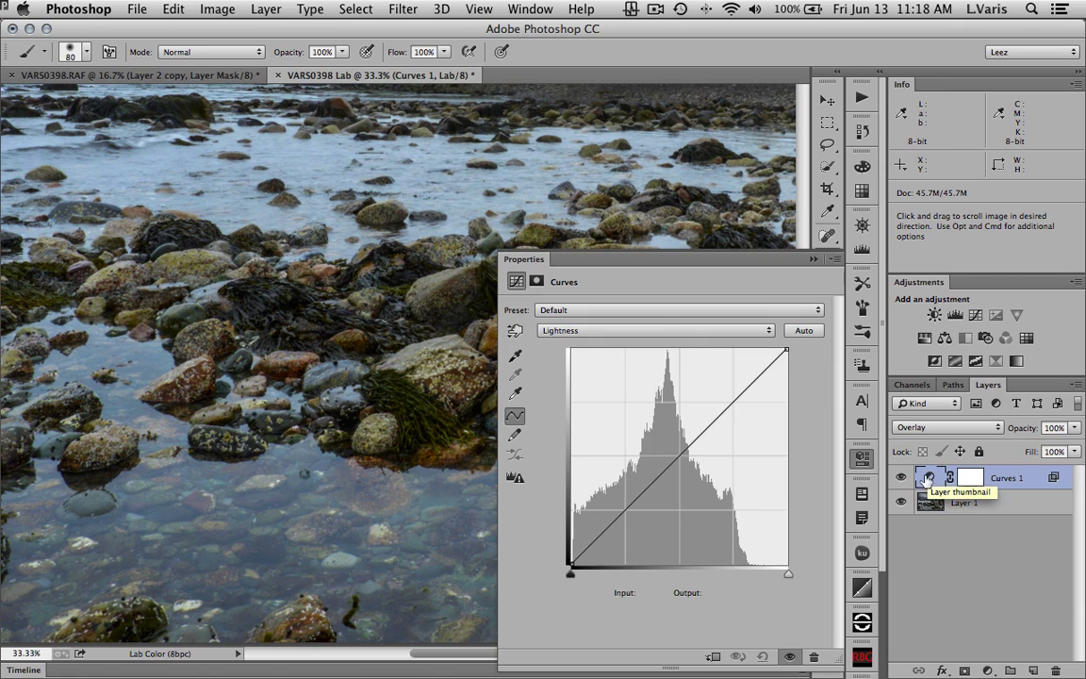
click(674, 330)
click(674, 346)
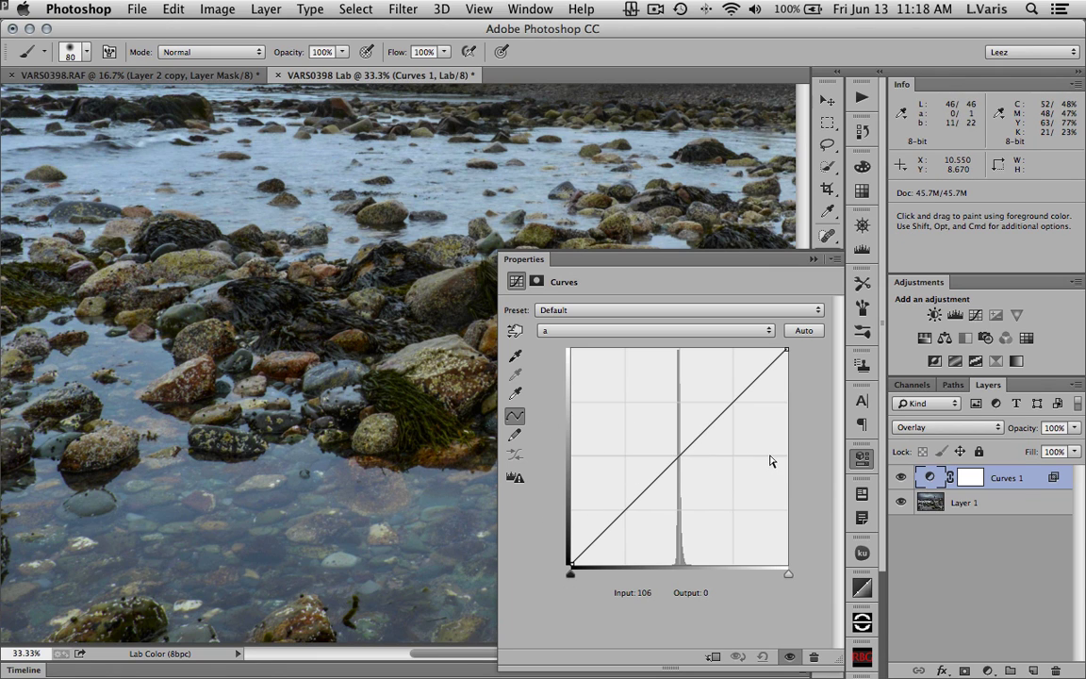
key(space)
mouse_move(419, 407)
mouse_down()
mouse_move(266, 397)
mouse_move(262, 387)
mouse_move(170, 393)
mouse_up()
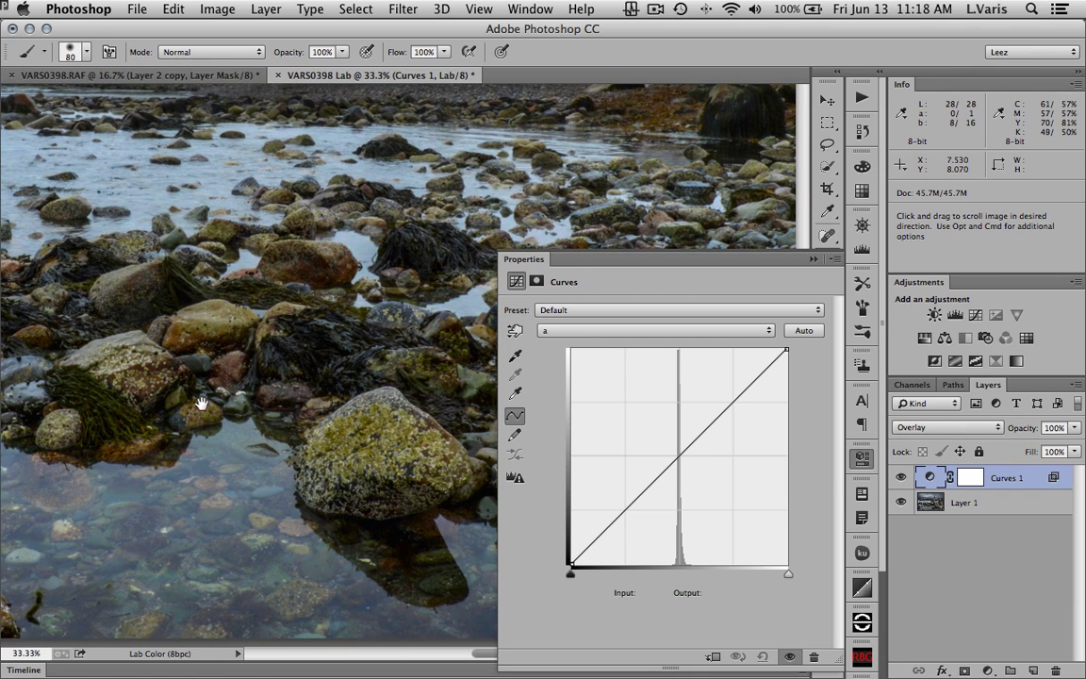
drag(571, 572, 590, 572)
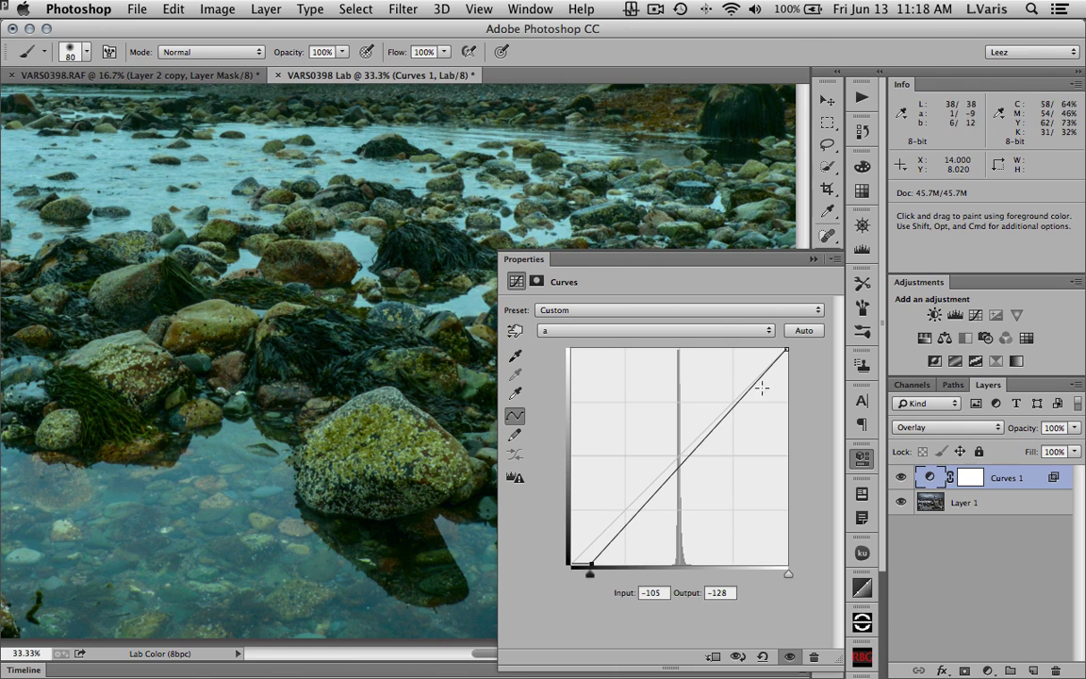
drag(785, 349, 762, 346)
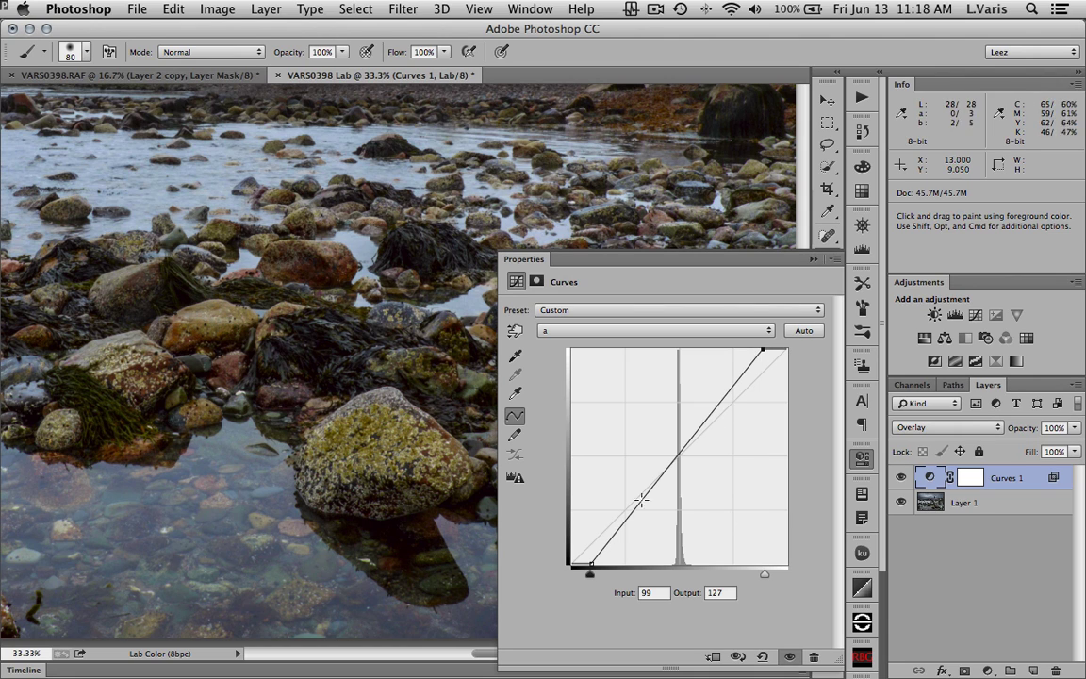
- Steepen the a curve further with its lower endpoint at input -89 and its upper endpoint at input 88
drag(590, 563, 597, 565)
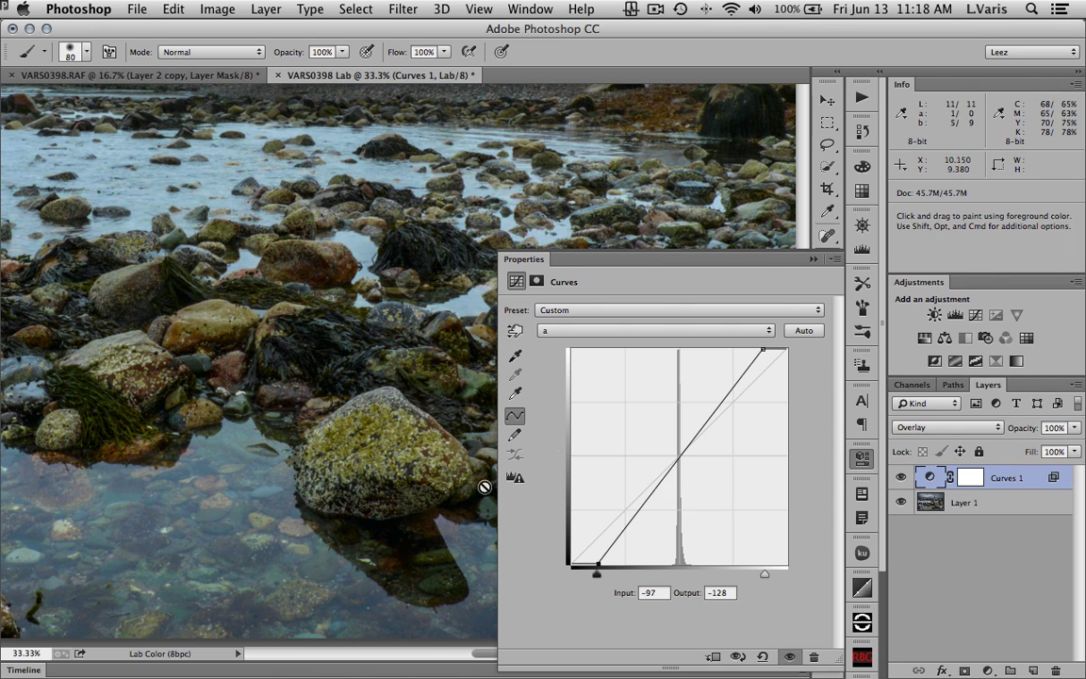
drag(763, 349, 753, 349)
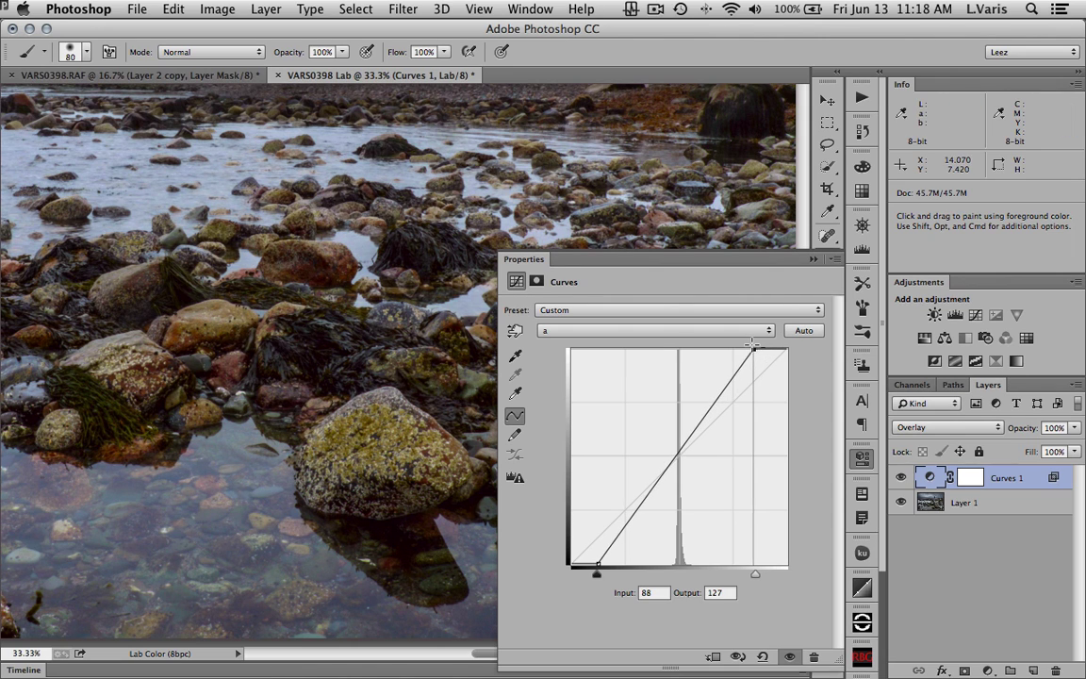
drag(596, 565, 604, 566)
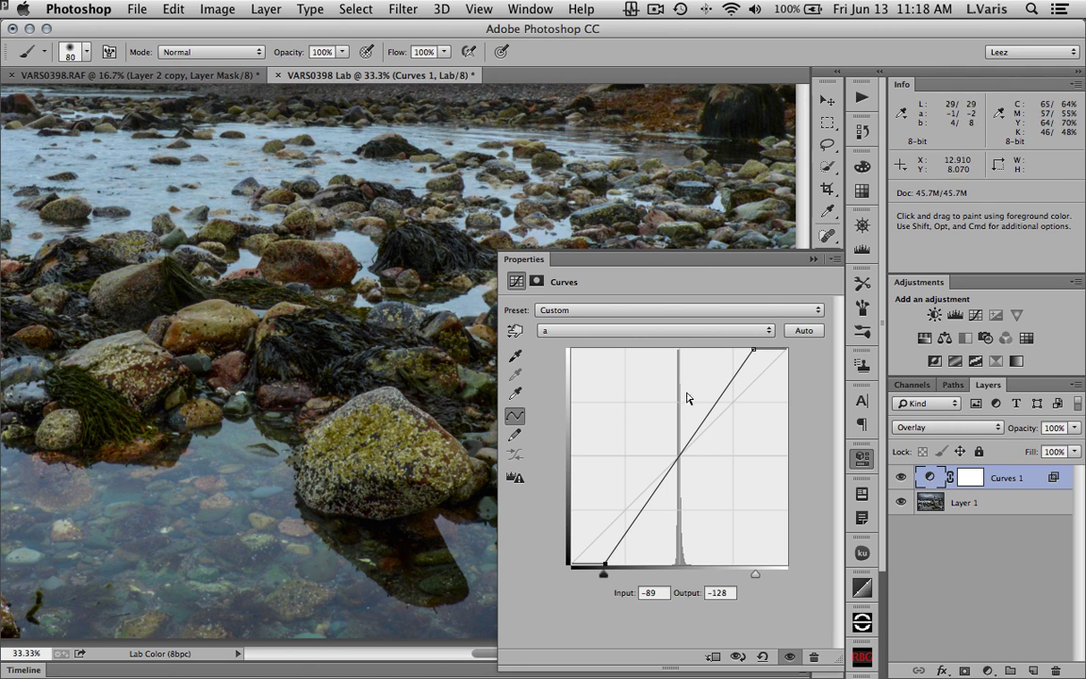
click(860, 462)
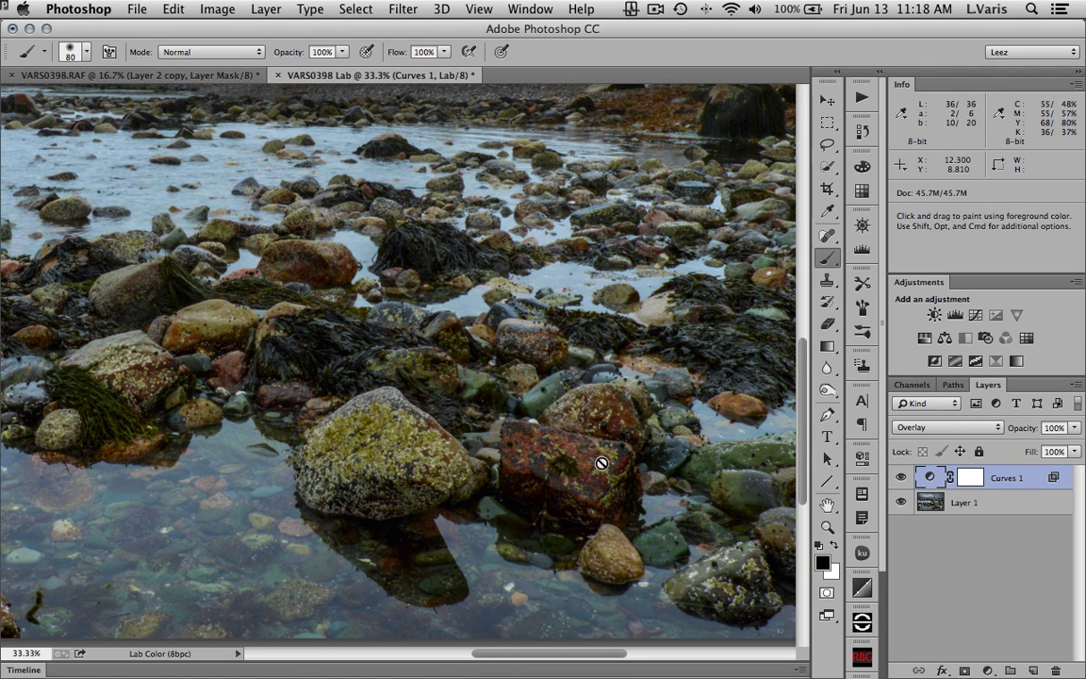
- Inspect the shoreline beside the lighthouse at 50% zoom, comparing its color with Curves 1 hidden and shown
key(super+space)
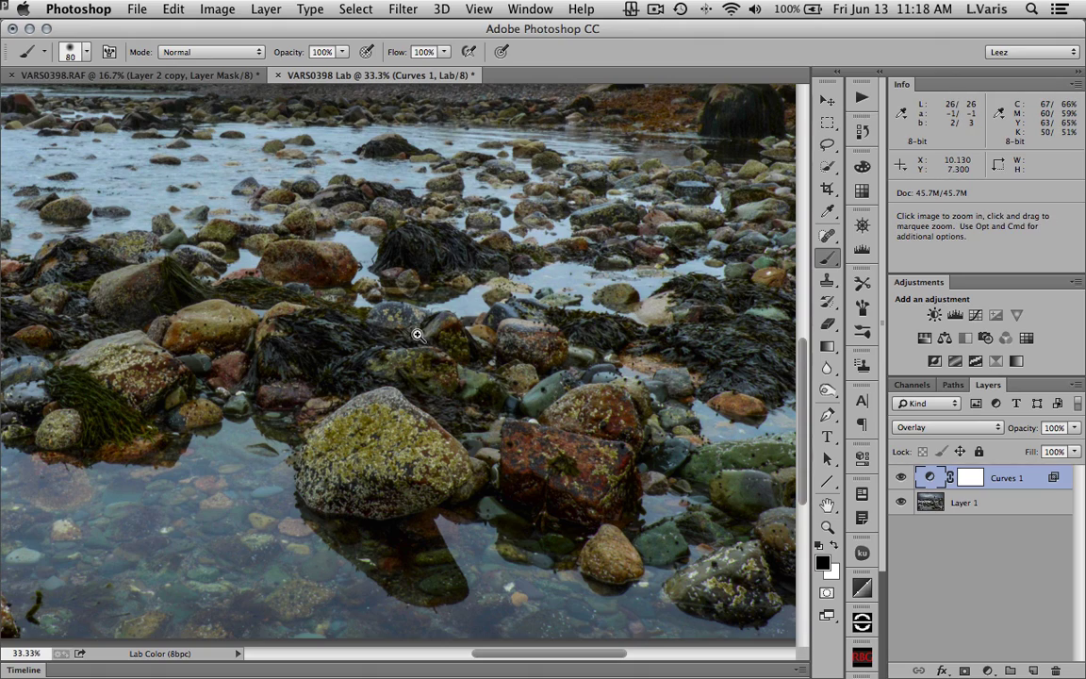
alt+click(424, 332)
alt+click(490, 327)
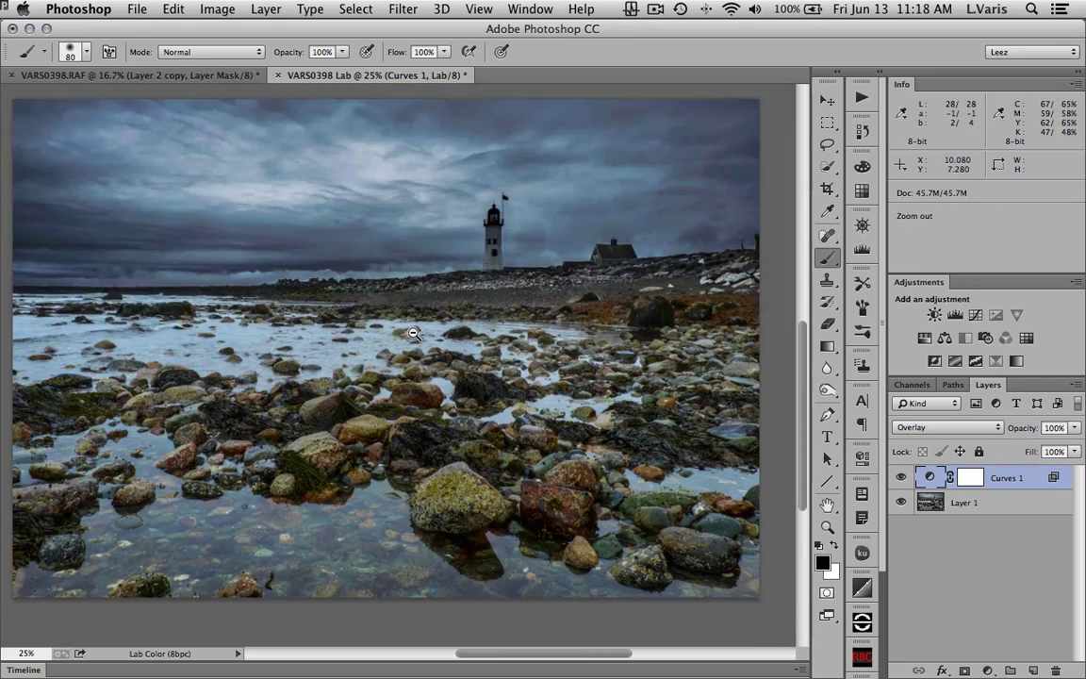
click(479, 311)
click(482, 311)
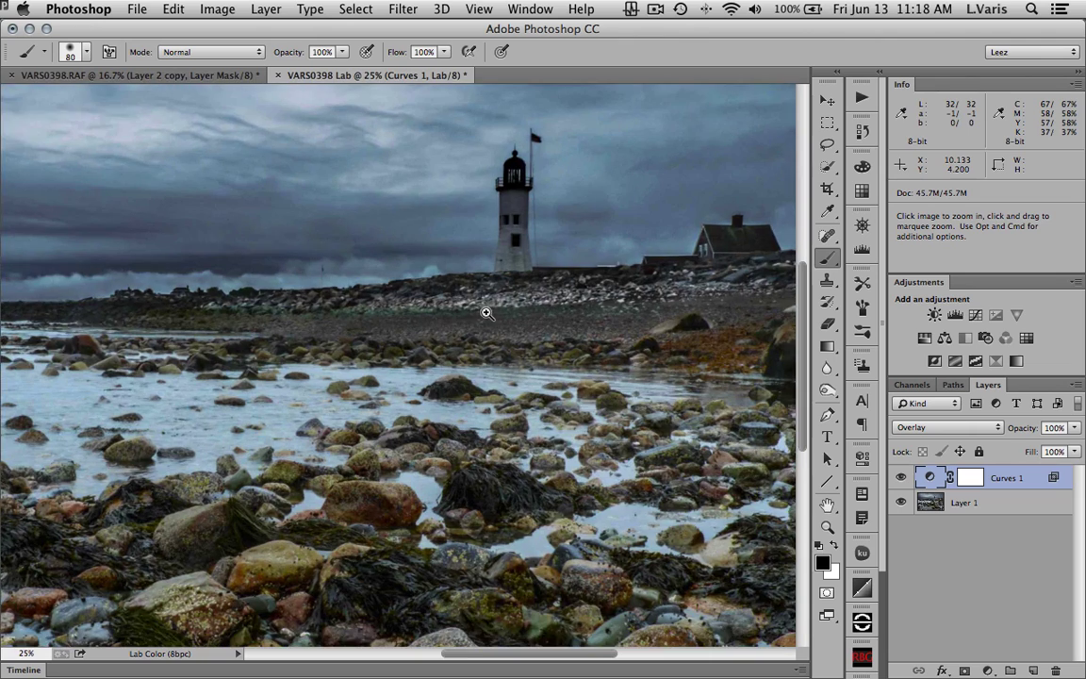
click(476, 317)
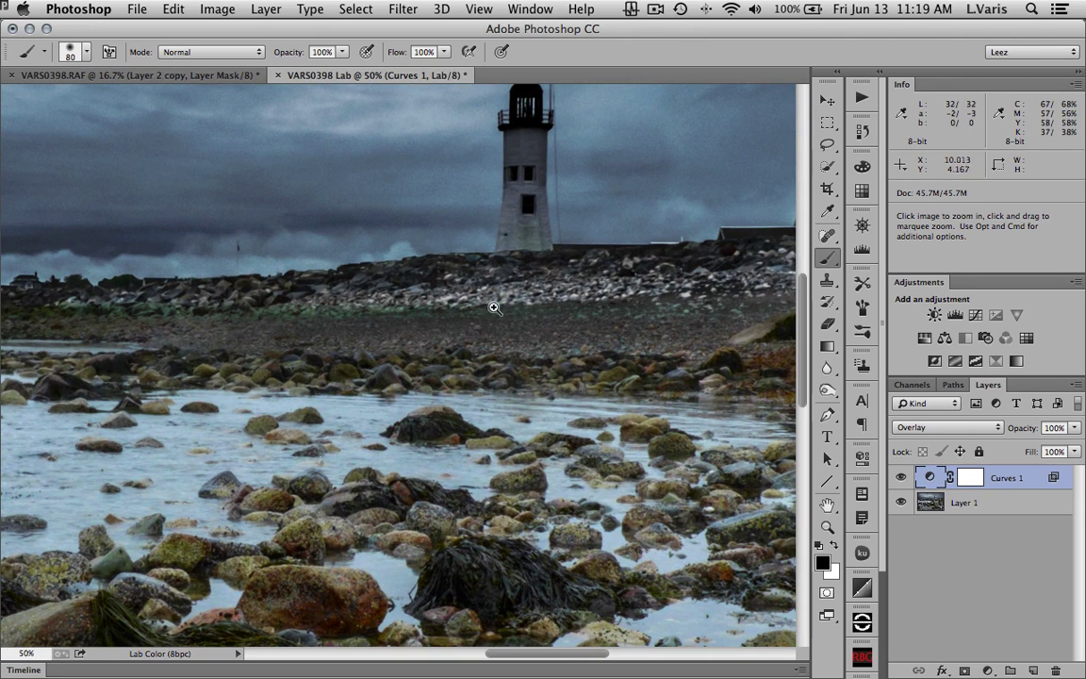
key(space)
drag(318, 323, 507, 312)
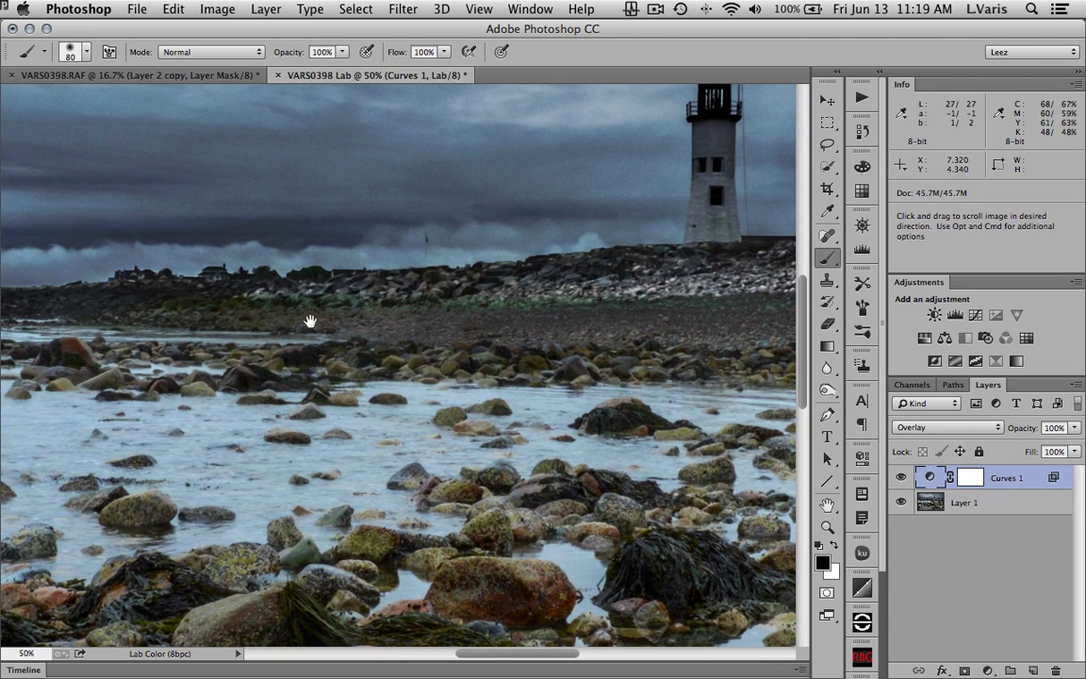
click(900, 479)
click(900, 479)
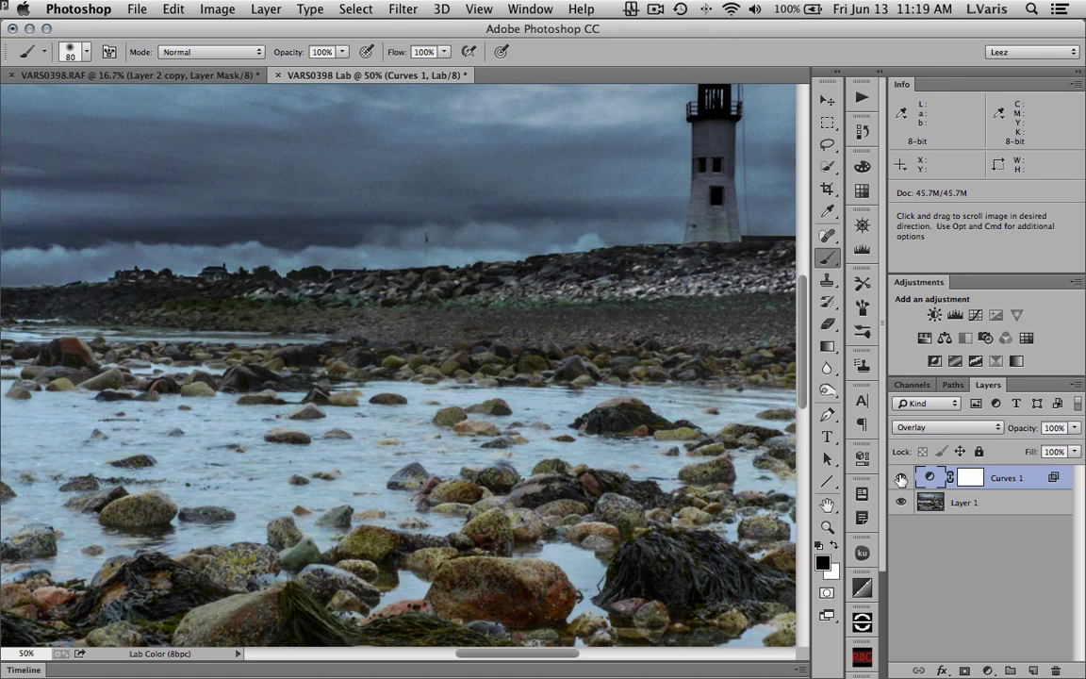
click(900, 479)
click(900, 479)
- Review the color across the lighthouse, shoreline and foreground rocks at 25% zoom
key(super+space)
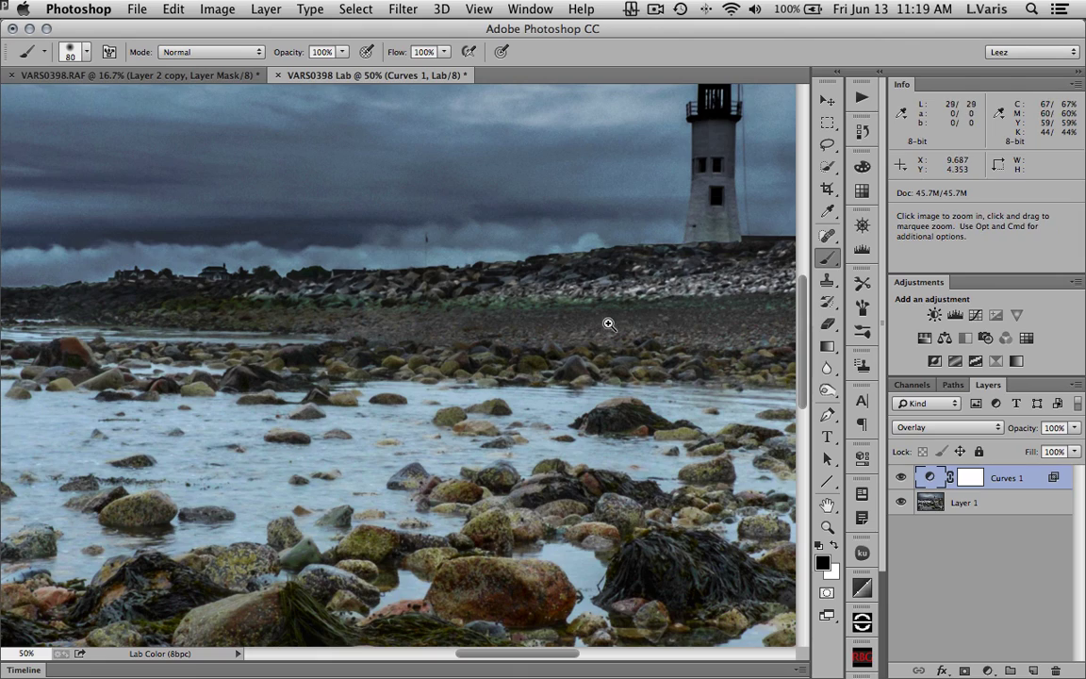
alt+click(511, 332)
alt+click(526, 332)
drag(615, 364, 365, 281)
drag(335, 324, 696, 365)
drag(354, 344, 306, 368)
key(super+space)
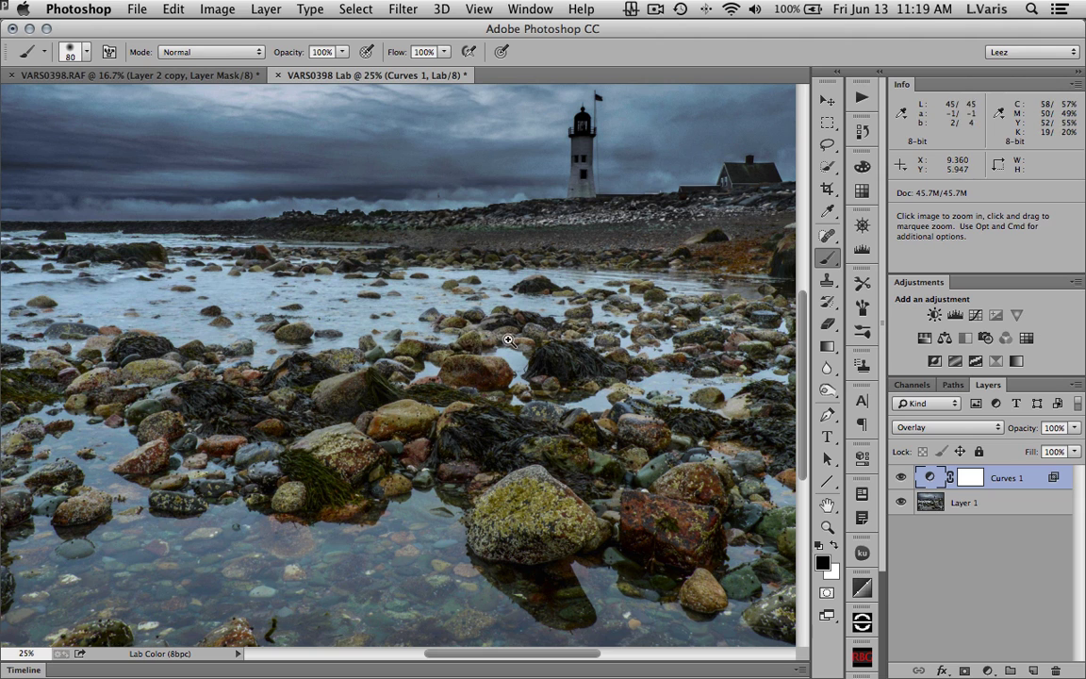
- Compare the whole image with Curves 1 hidden and shown, and against the blended version in VARS0398.RAF
alt+super+click(435, 310)
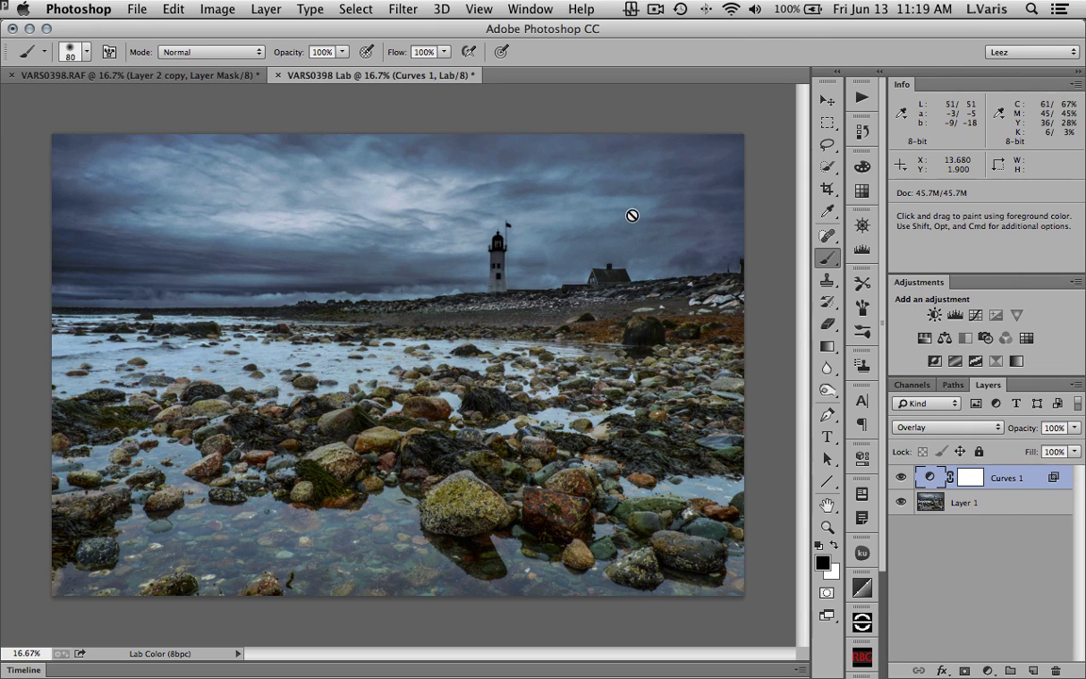
click(899, 478)
click(899, 478)
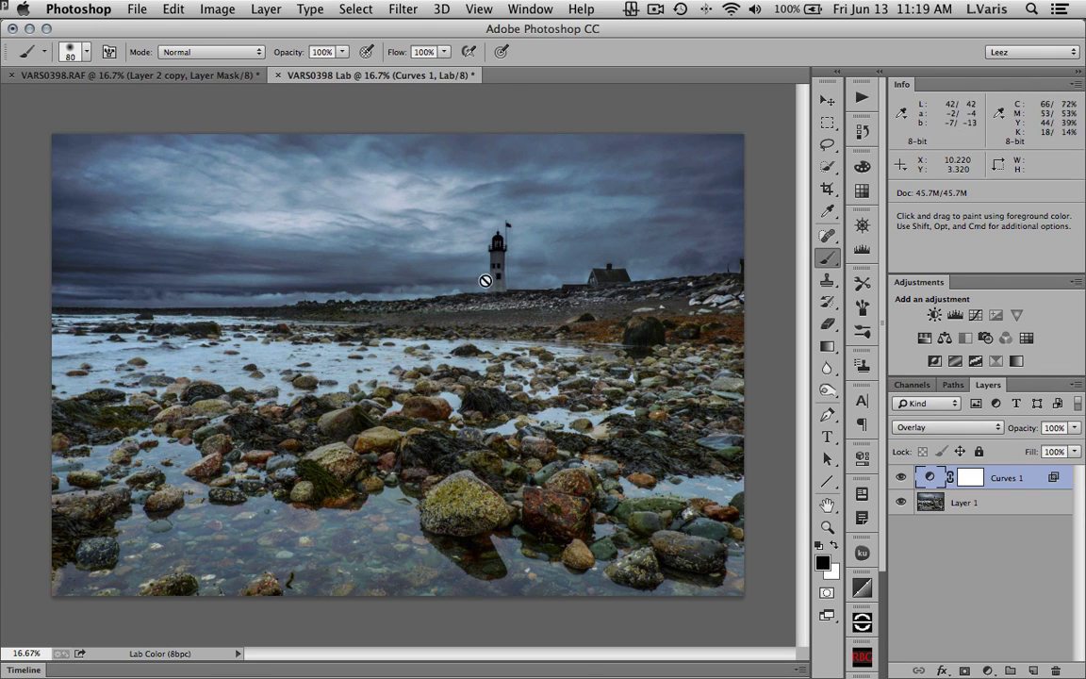
click(142, 82)
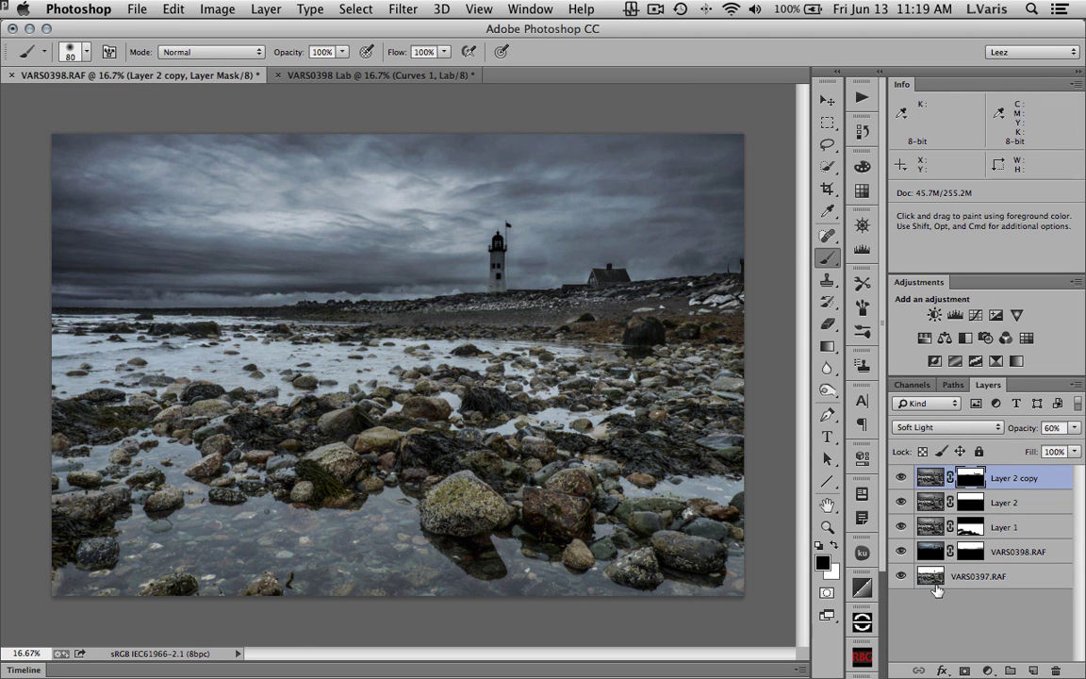
click(330, 73)
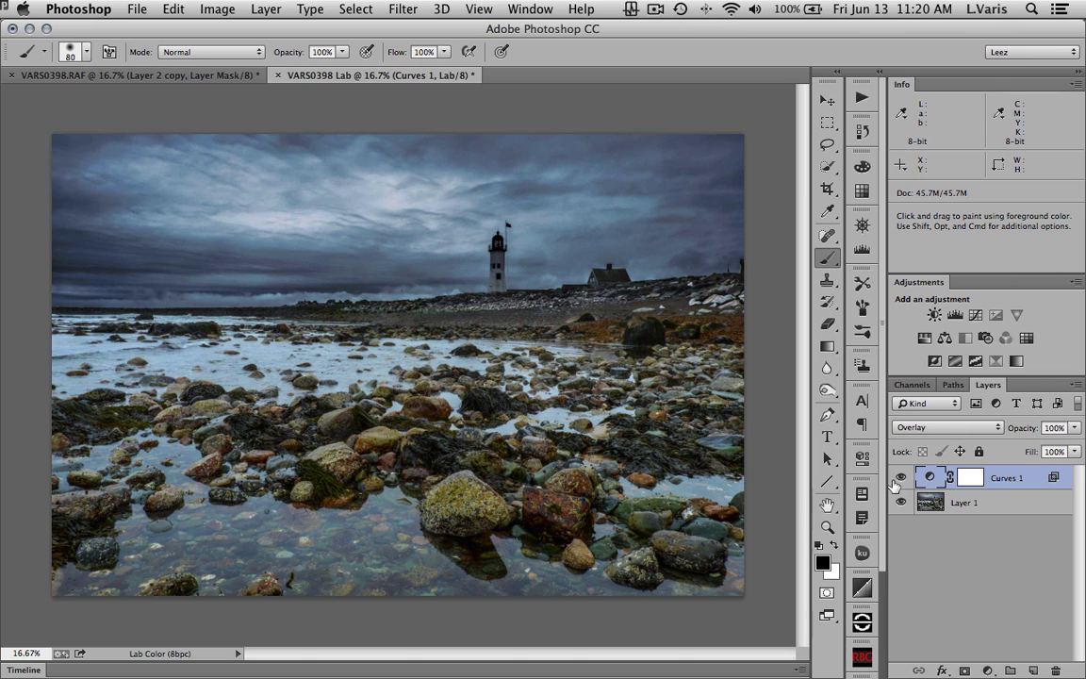
- Flatten the VARS0398 Lab image and copy the result into VARS0398.RAF as the top layer
click(1077, 384)
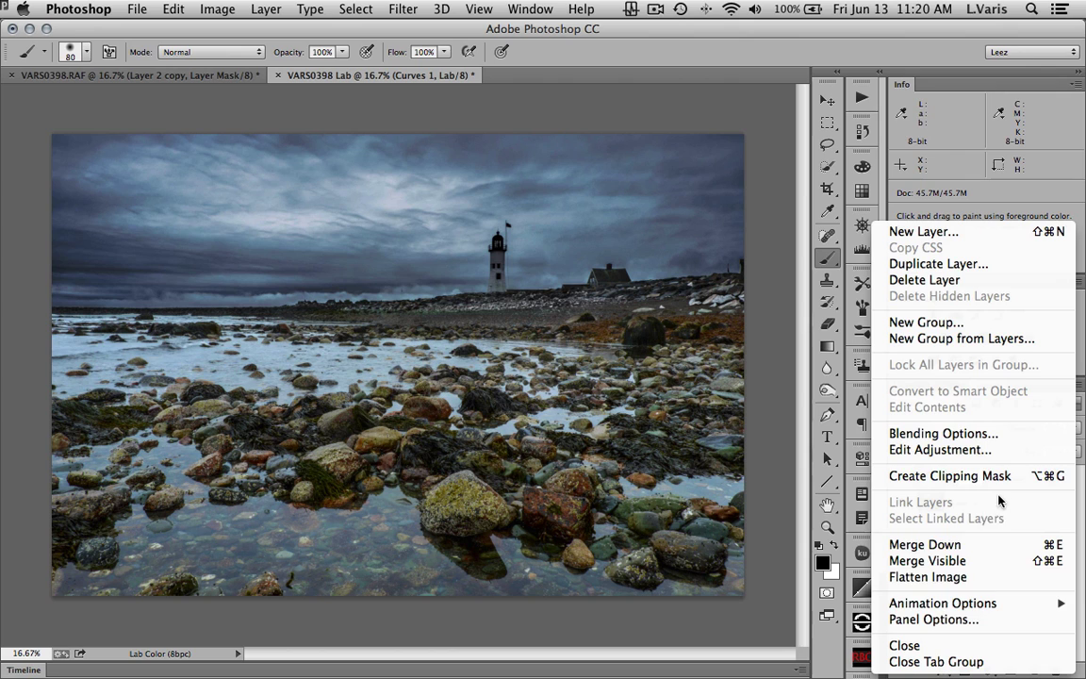
click(954, 578)
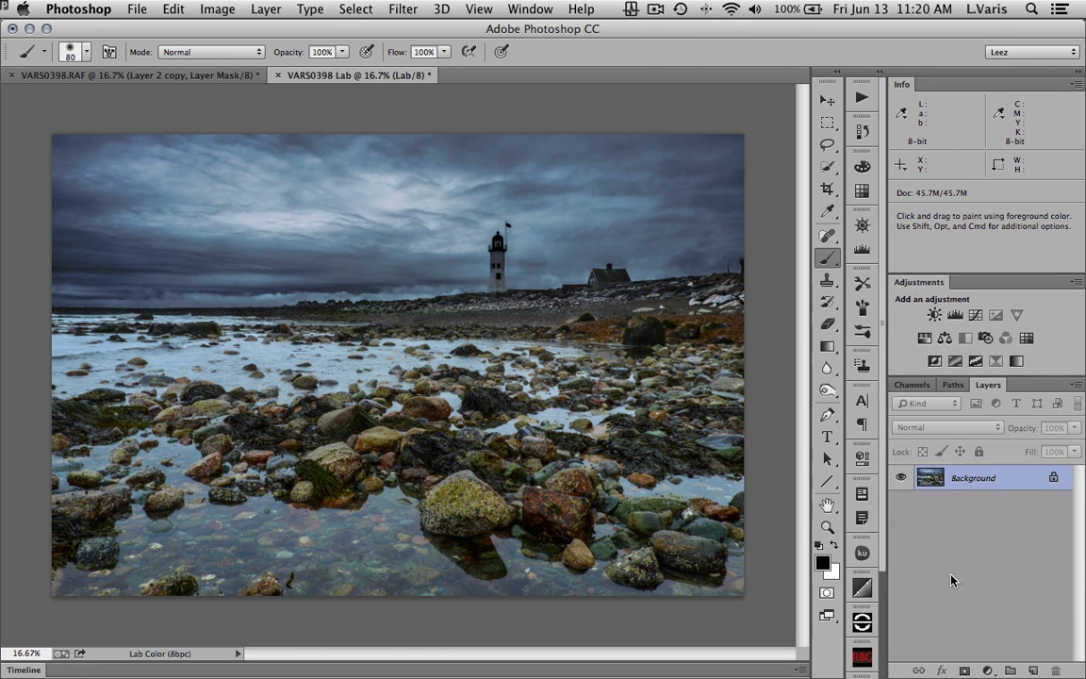
key(v)
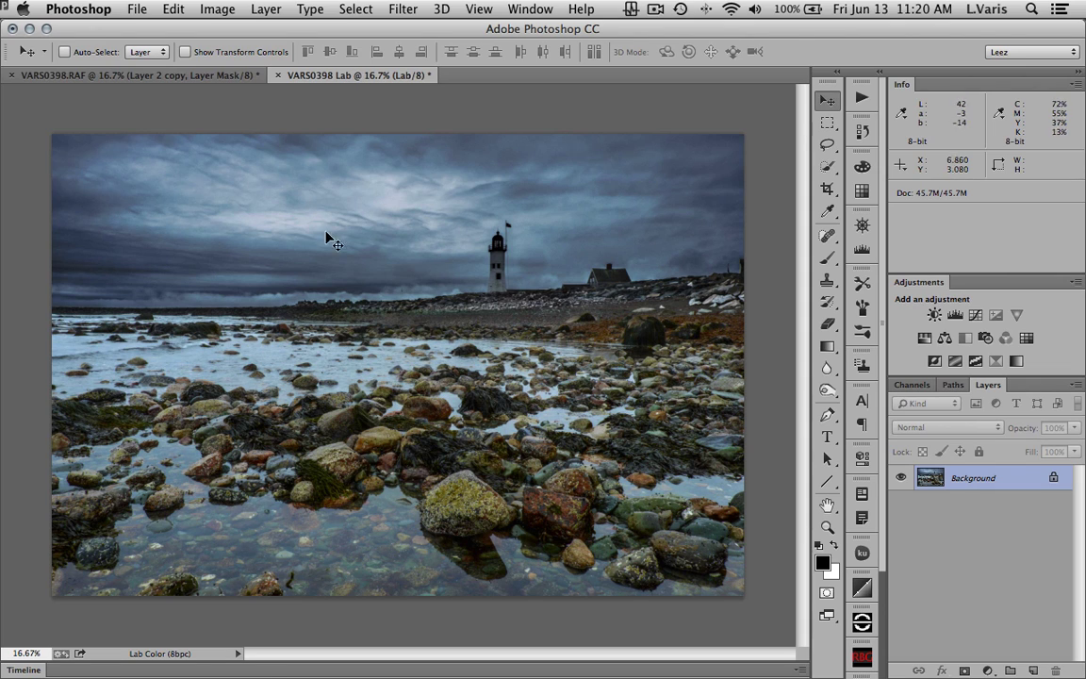
click(166, 75)
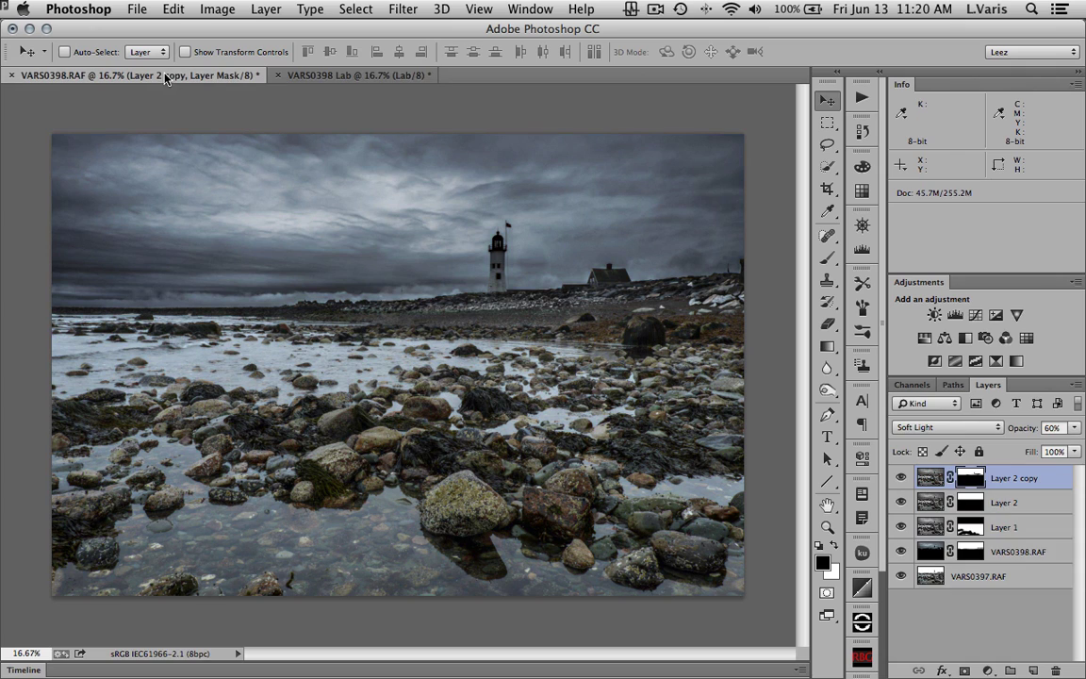
click(343, 79)
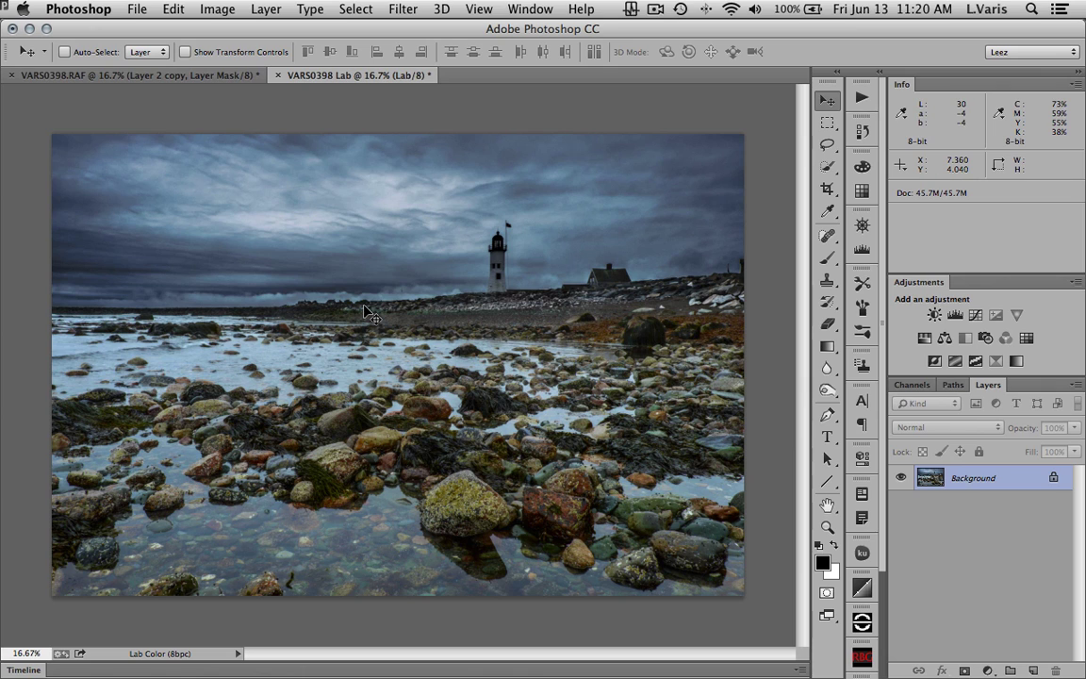
drag(290, 296, 194, 79)
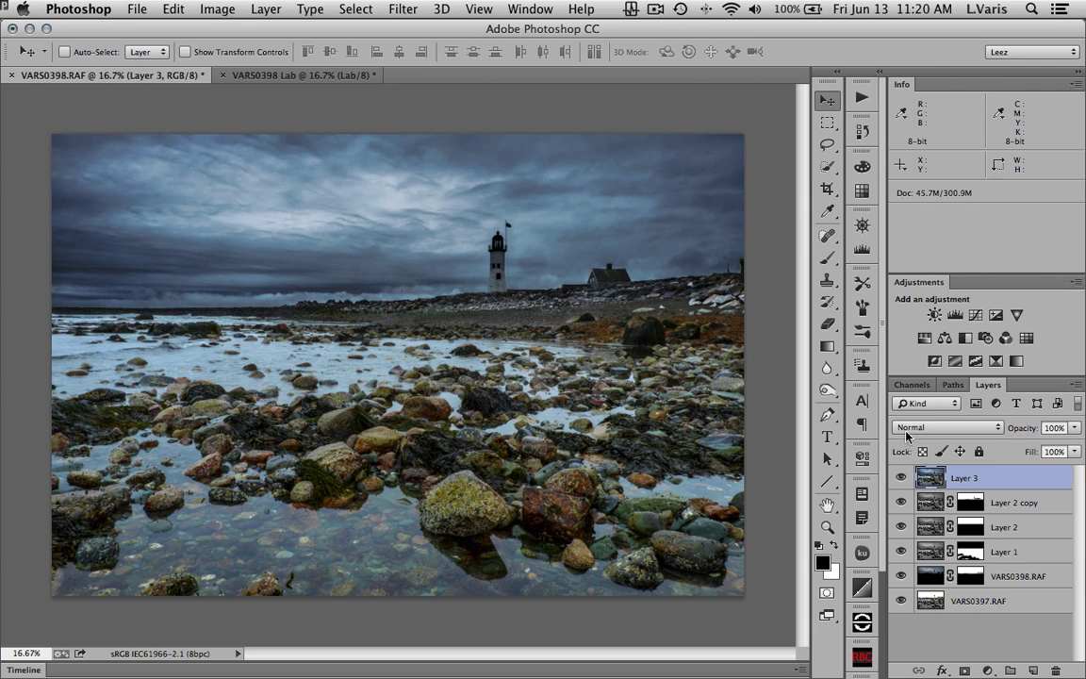
- Set Layer 3's blending mode to Color and compare the image with that layer hidden and shown
click(936, 427)
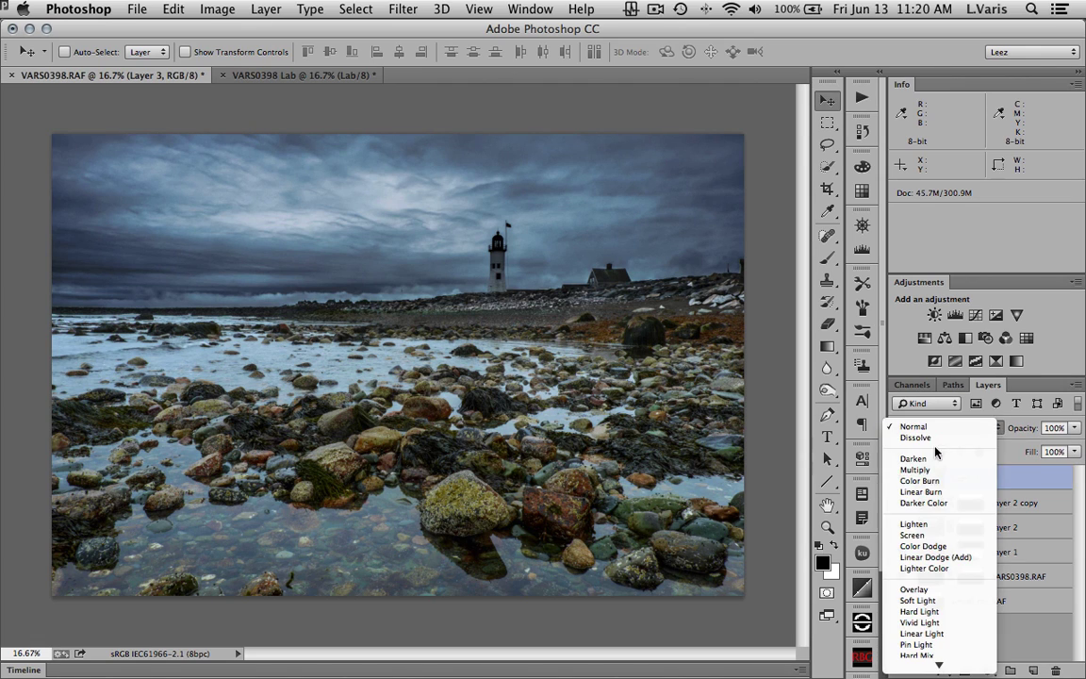
click(933, 656)
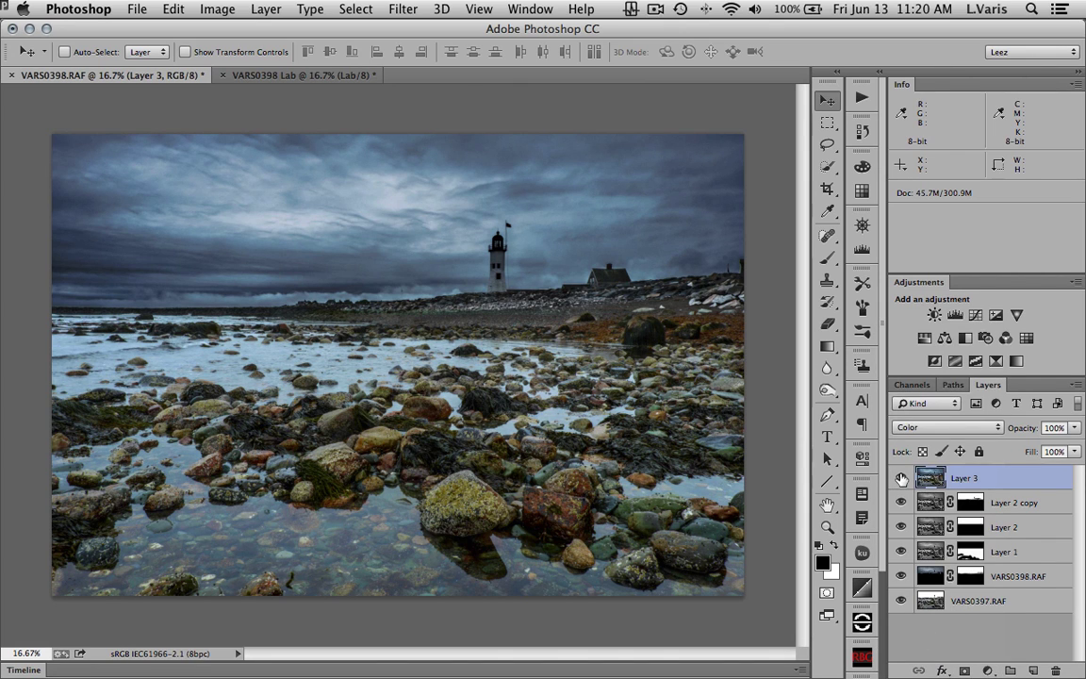
click(901, 480)
click(901, 480)
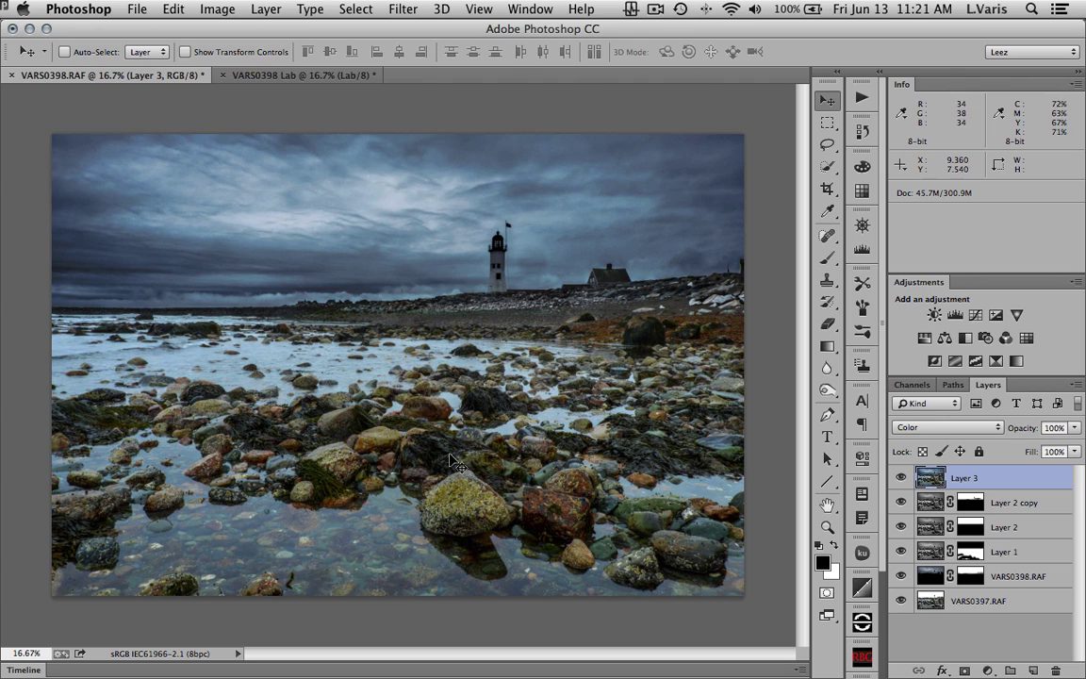
click(901, 480)
click(901, 479)
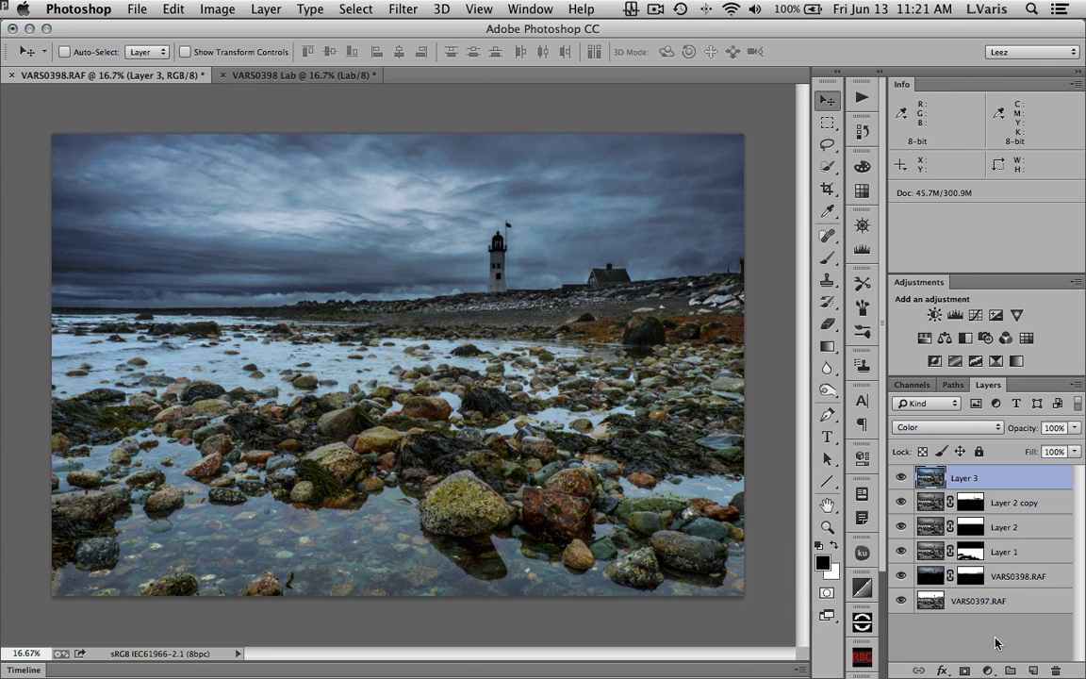
click(901, 480)
- Add a mask to Layer 3 and draw a short vertical black-to-white gradient just below the horizon, hiding the layer's color over the sky
super+click(440, 312)
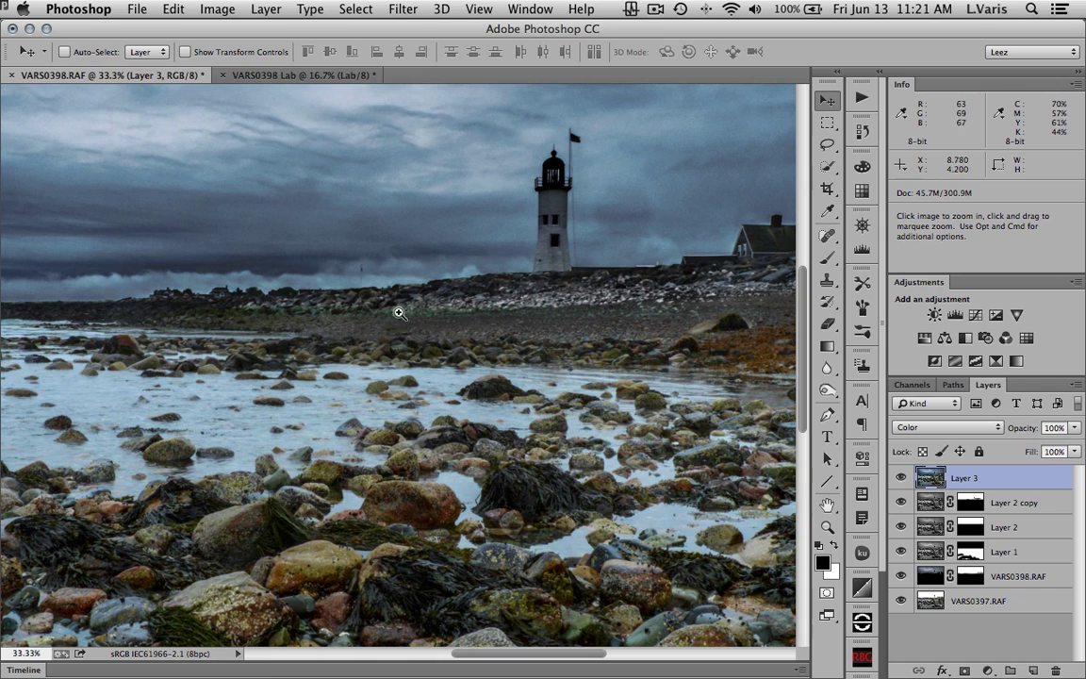
key(space)
drag(492, 285, 593, 268)
key(super+minus)
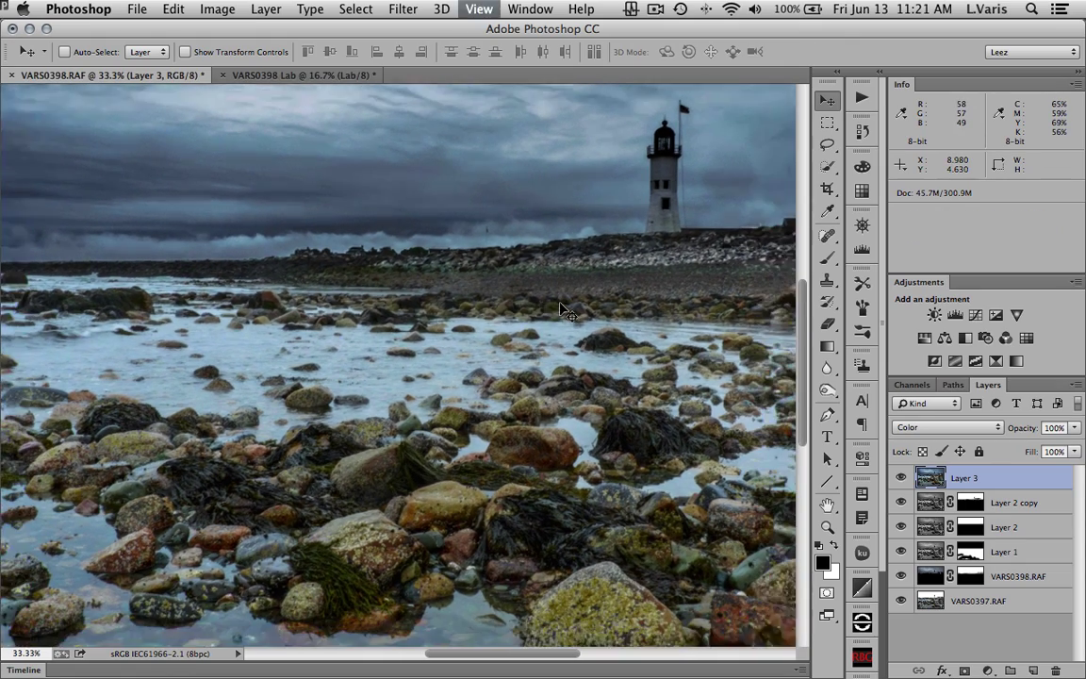
key(super+minus)
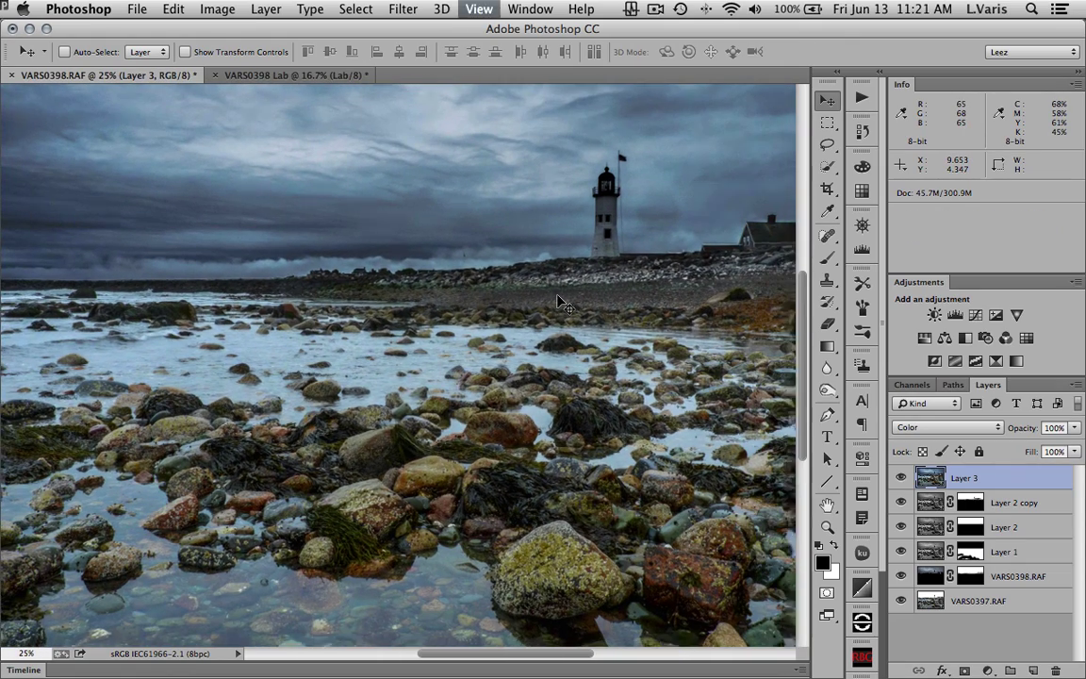
click(963, 671)
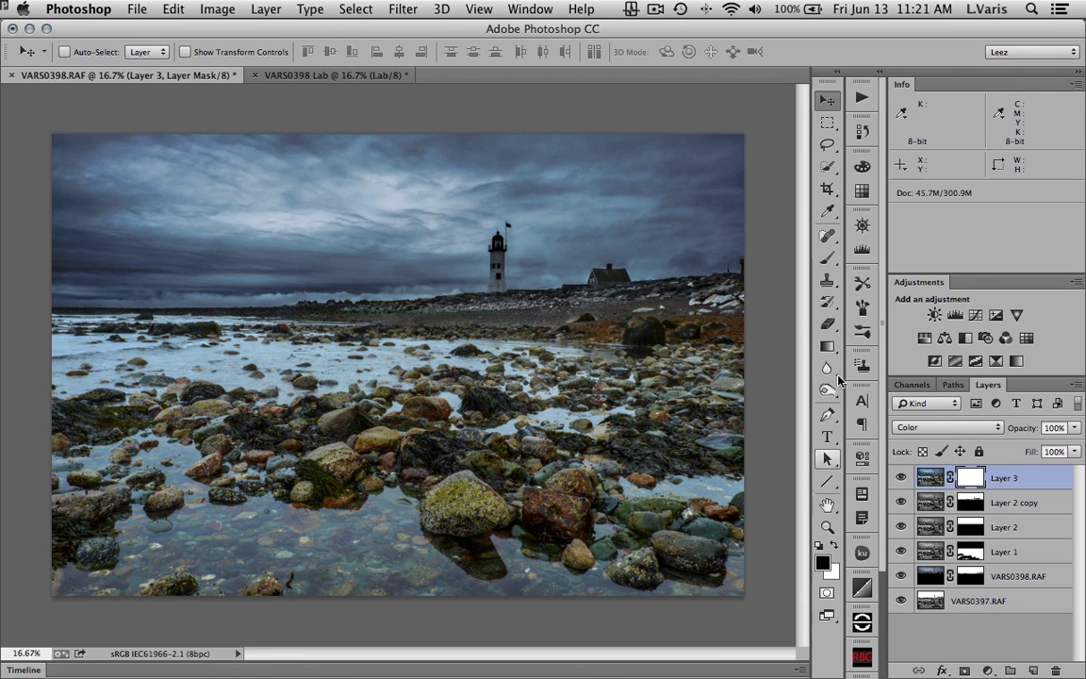
key(g)
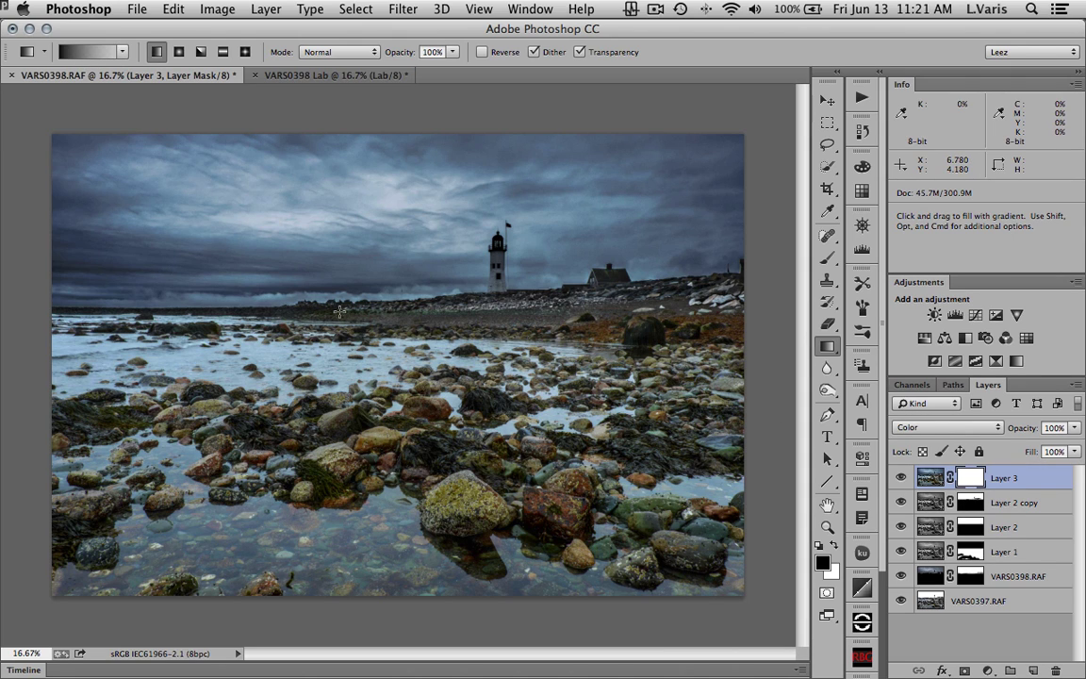
key(shift)
drag(338, 313, 338, 340)
- Compare the Red, Green and Blue channels for tonal contrast in the rocks and water, and return to the RGB composite
click(911, 385)
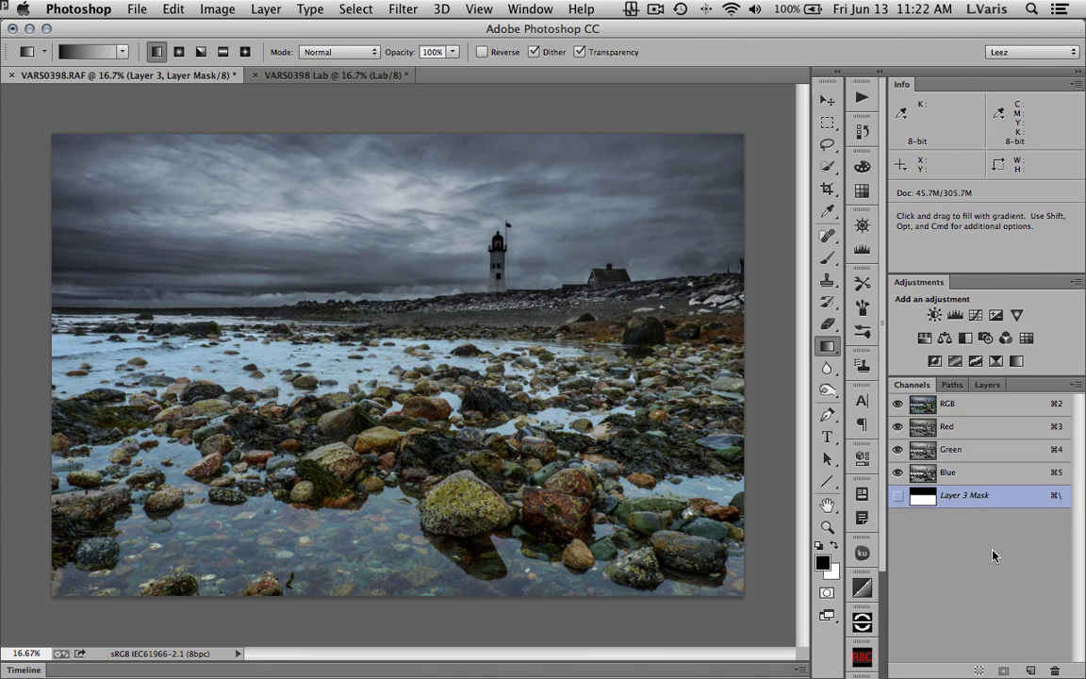
click(946, 427)
click(924, 407)
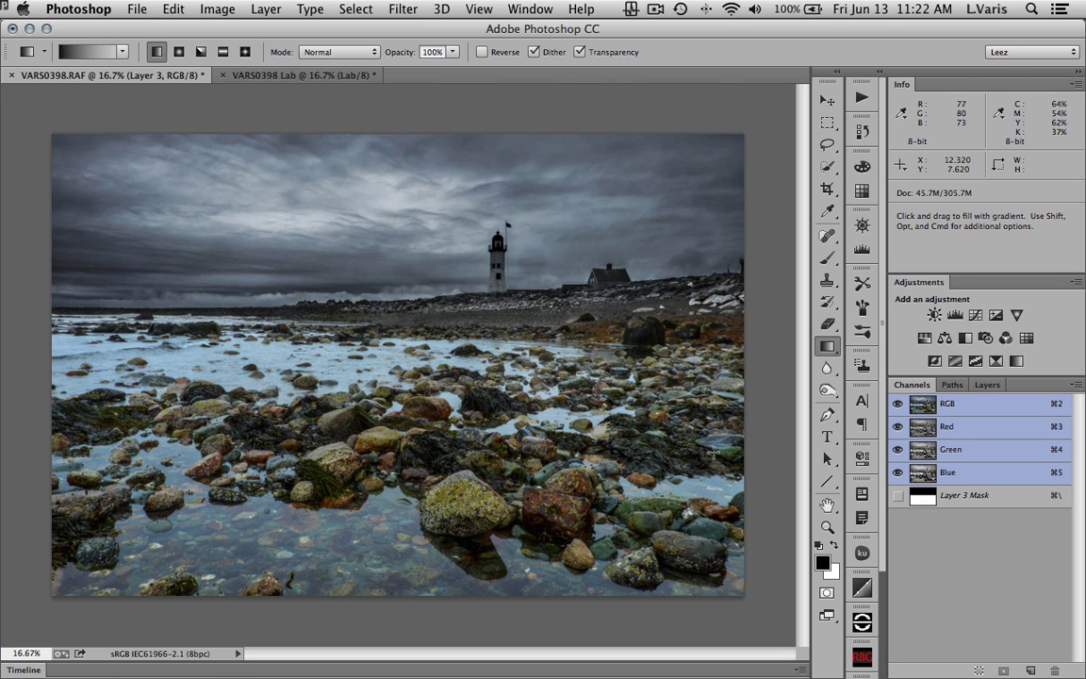
click(927, 427)
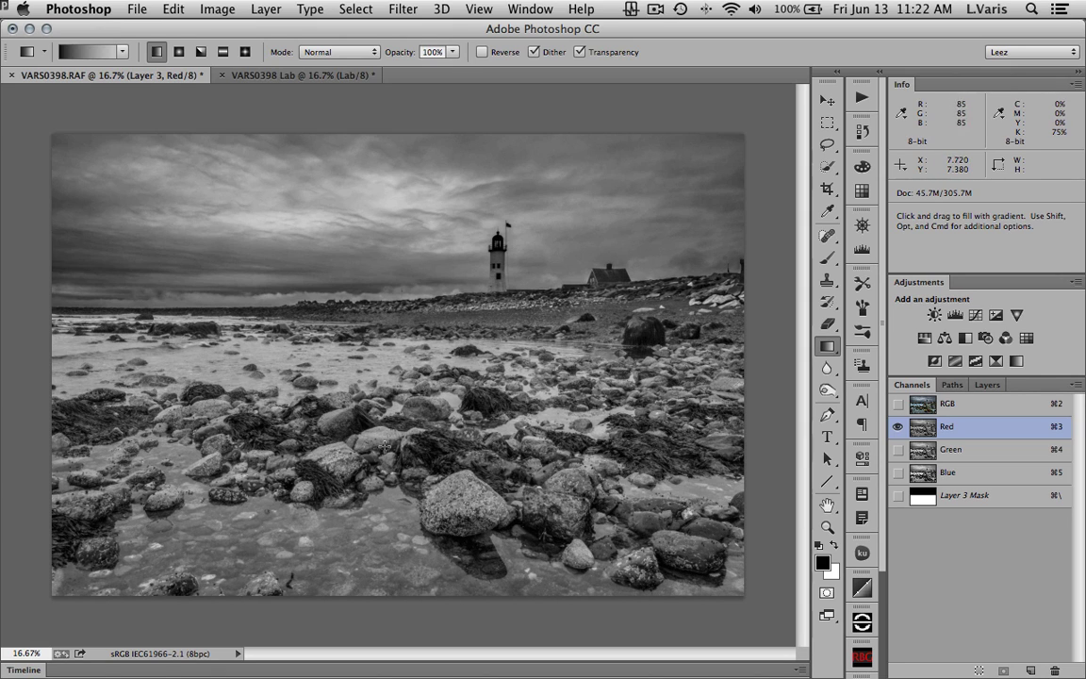
click(925, 450)
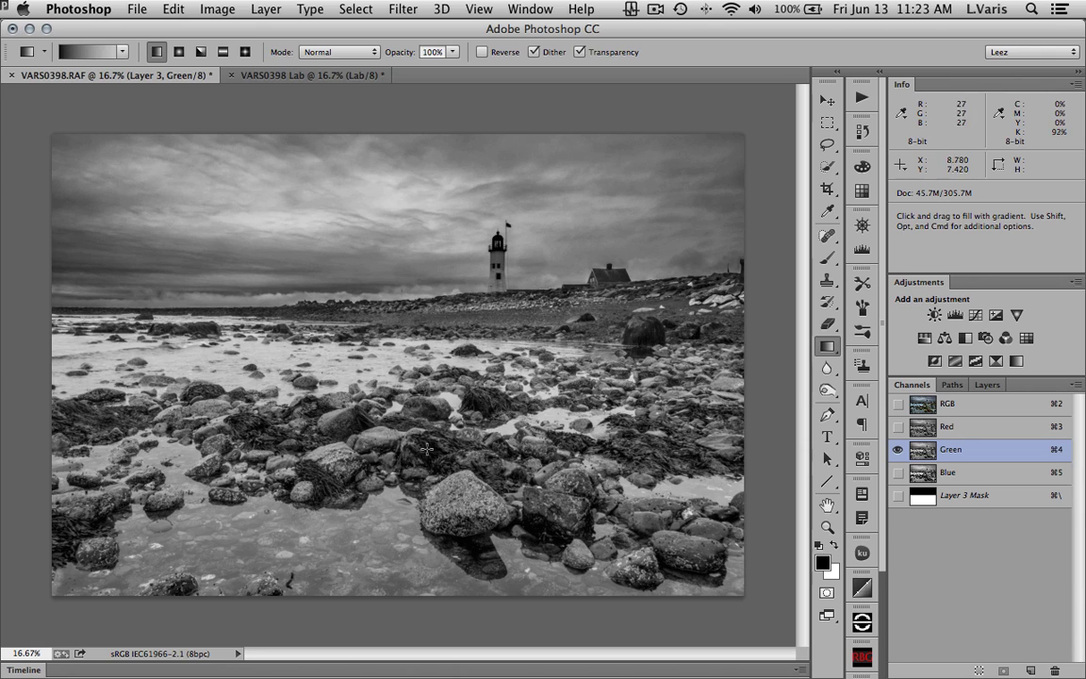
click(926, 428)
click(926, 450)
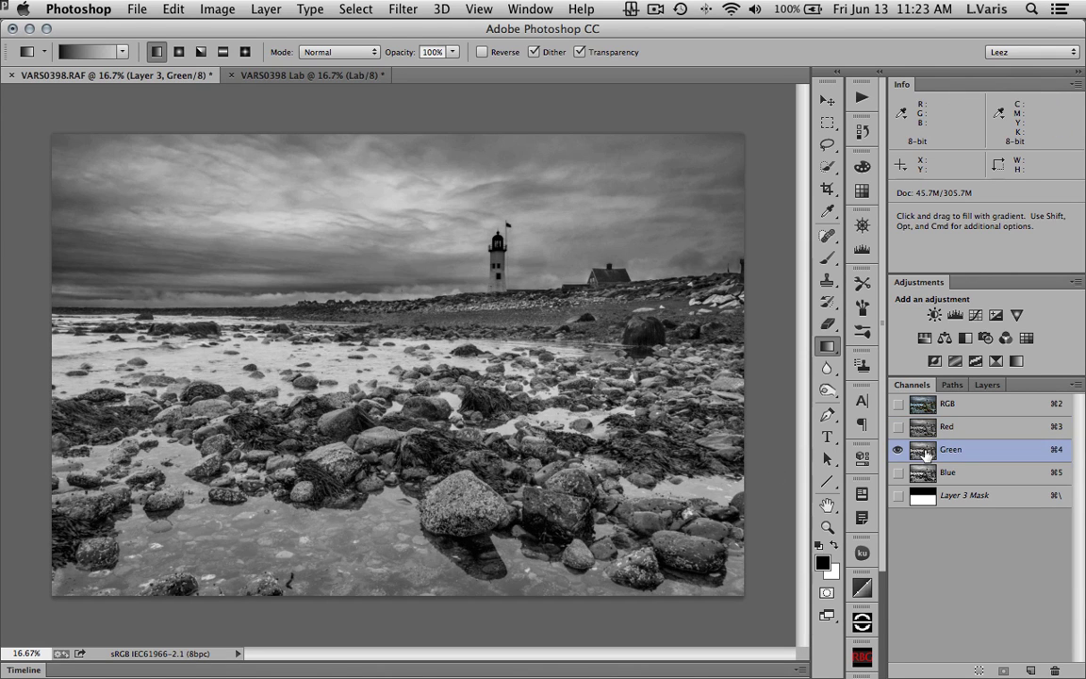
click(927, 473)
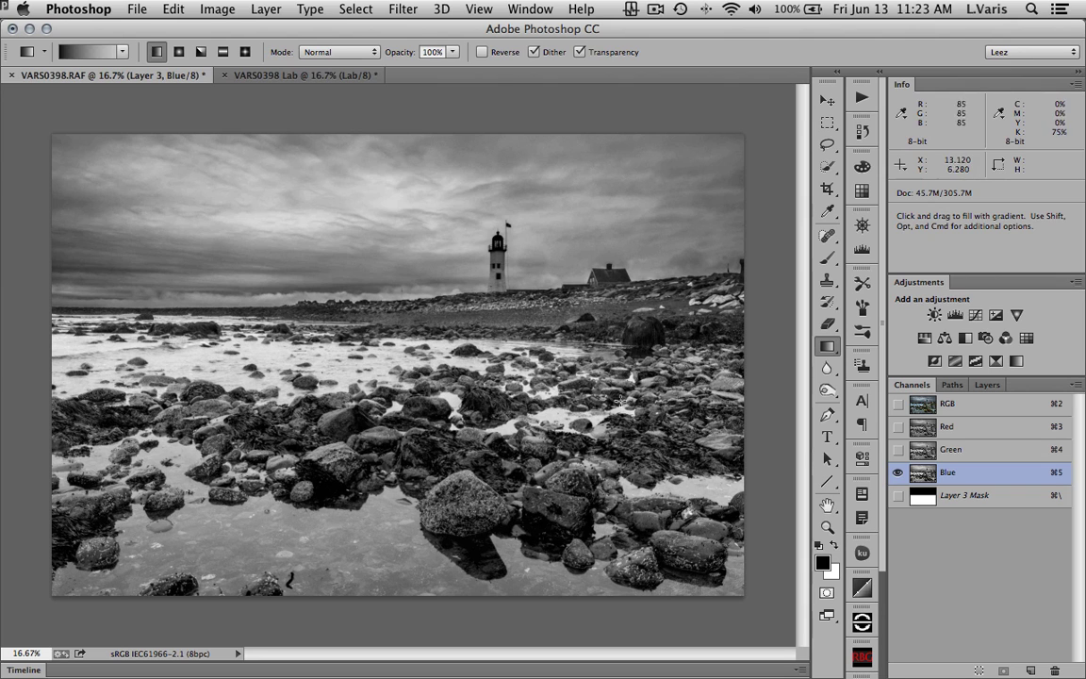
click(924, 427)
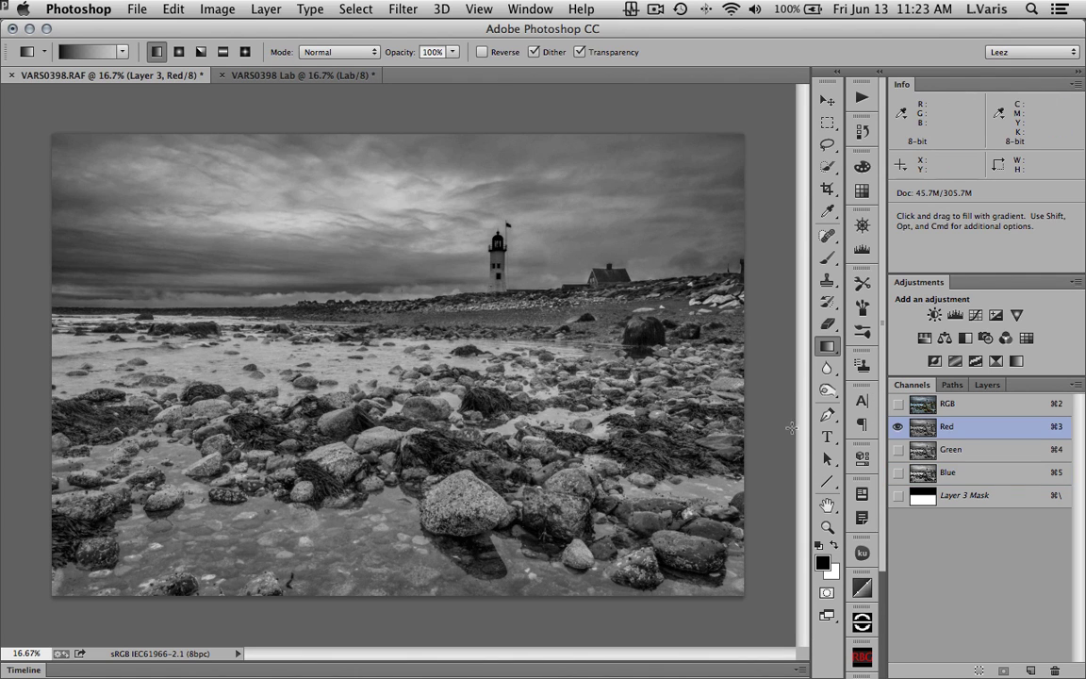
click(924, 474)
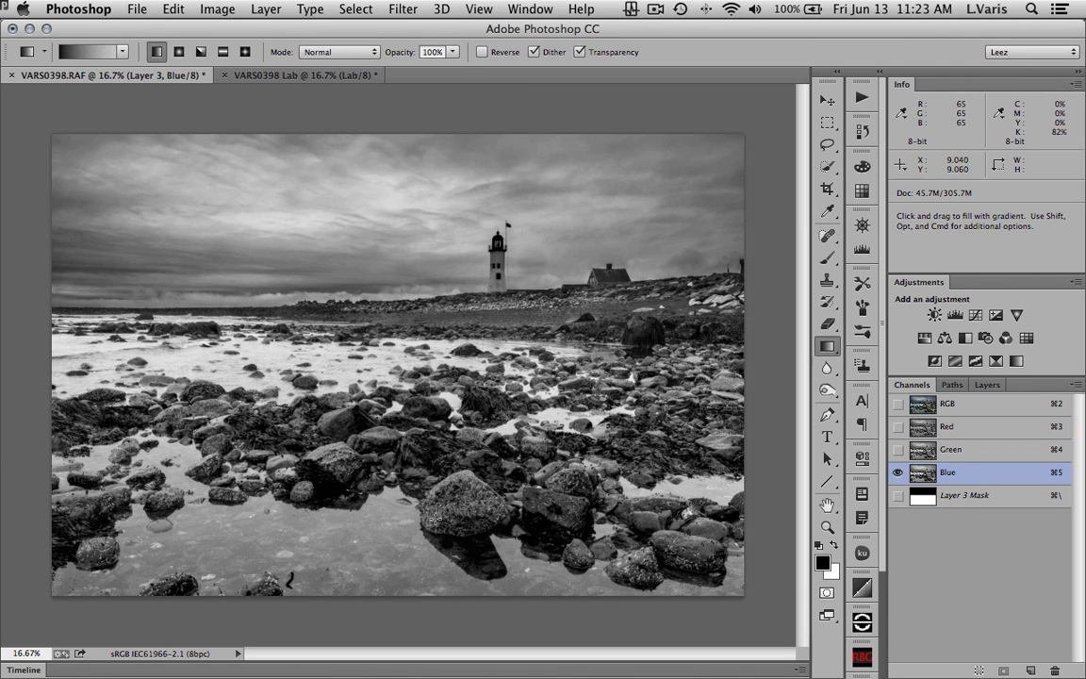
click(919, 405)
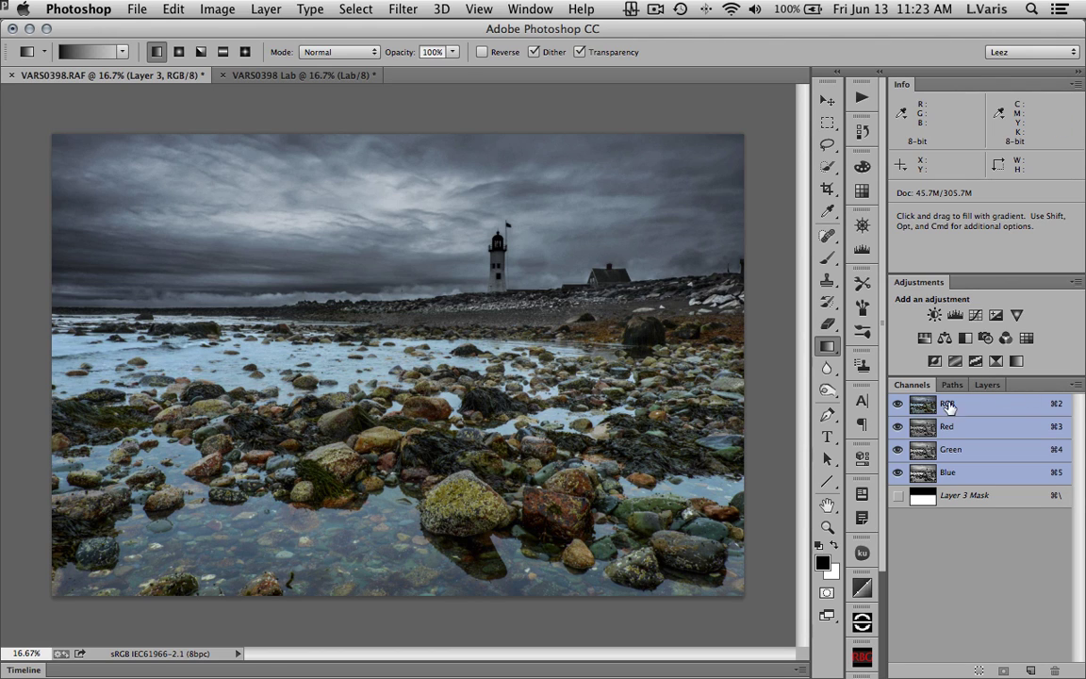
- Compare the foreground color with the masked Layer 3 hidden and shown
click(985, 386)
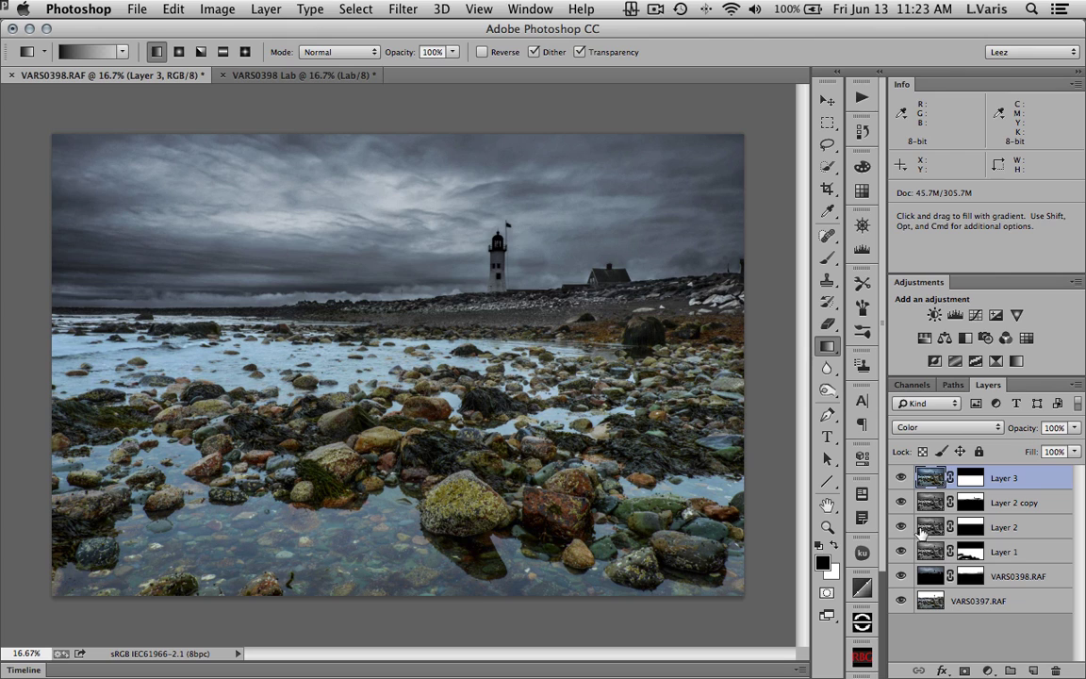
click(900, 478)
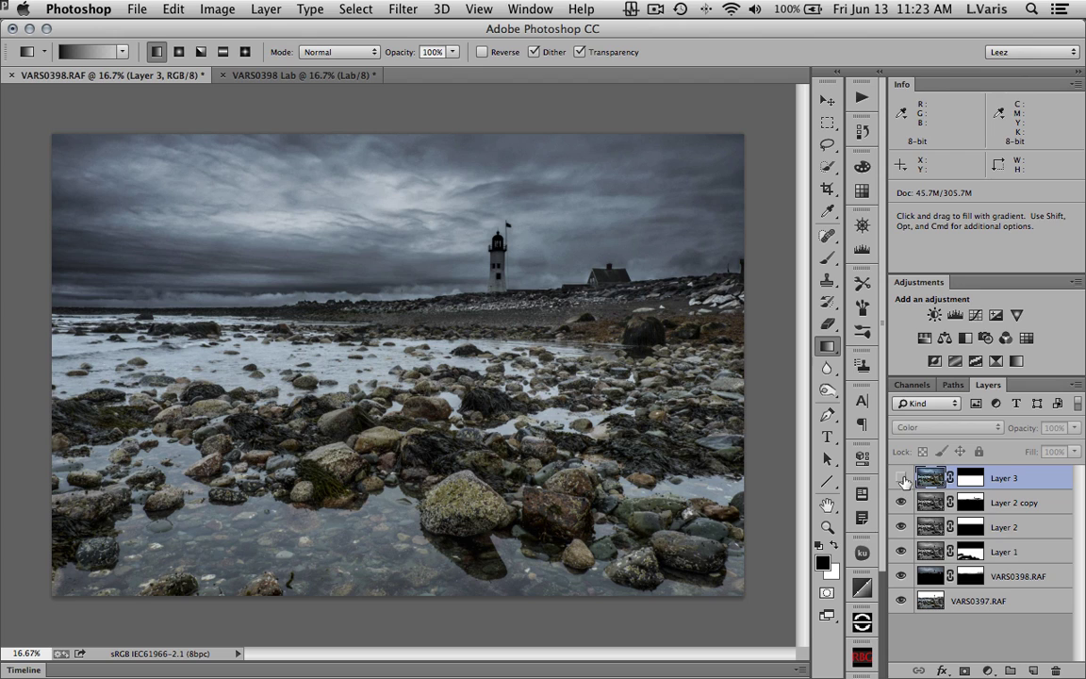
click(901, 478)
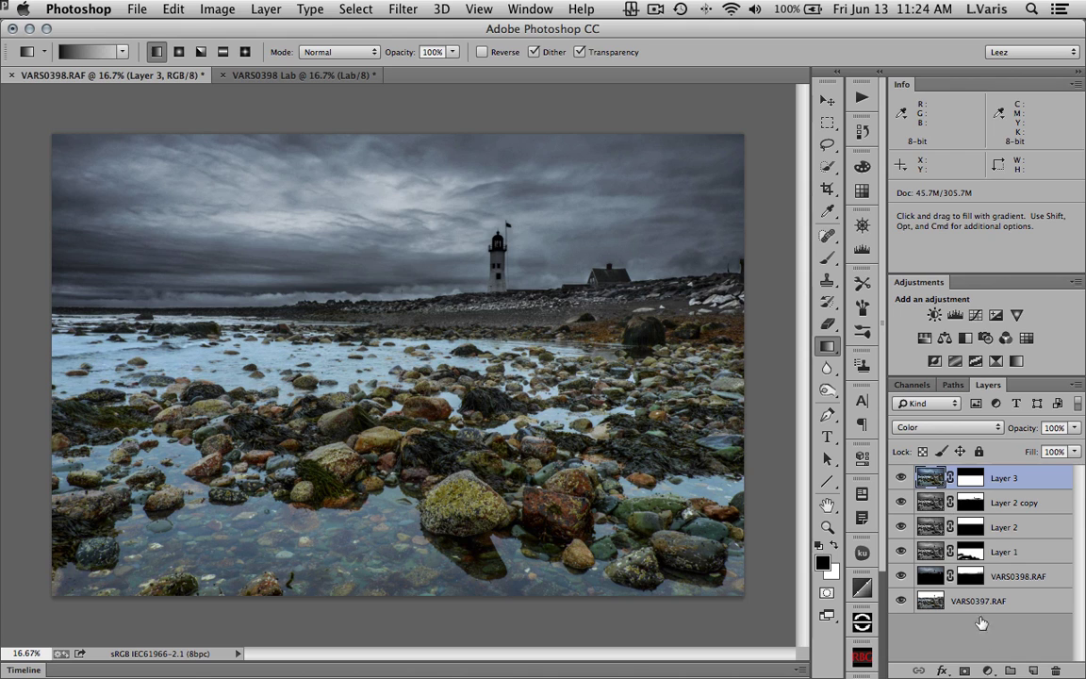
- Add a new layer above Layer 3 and fill it with the merged Red channel using Apply Image, leaving it without a mask
click(1032, 670)
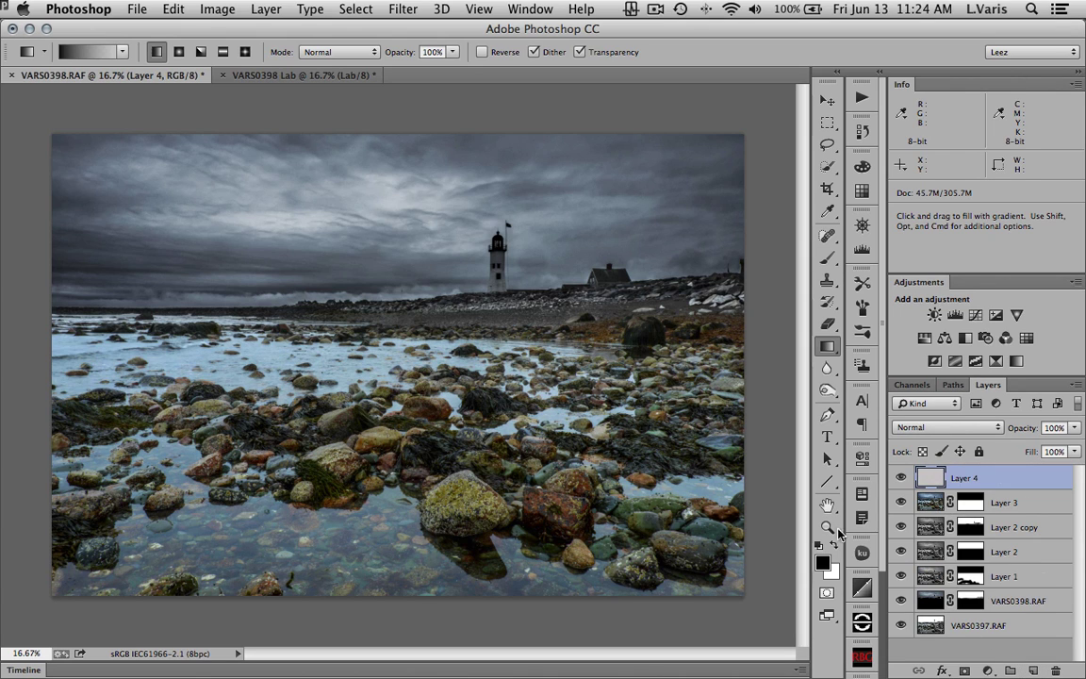
click(213, 9)
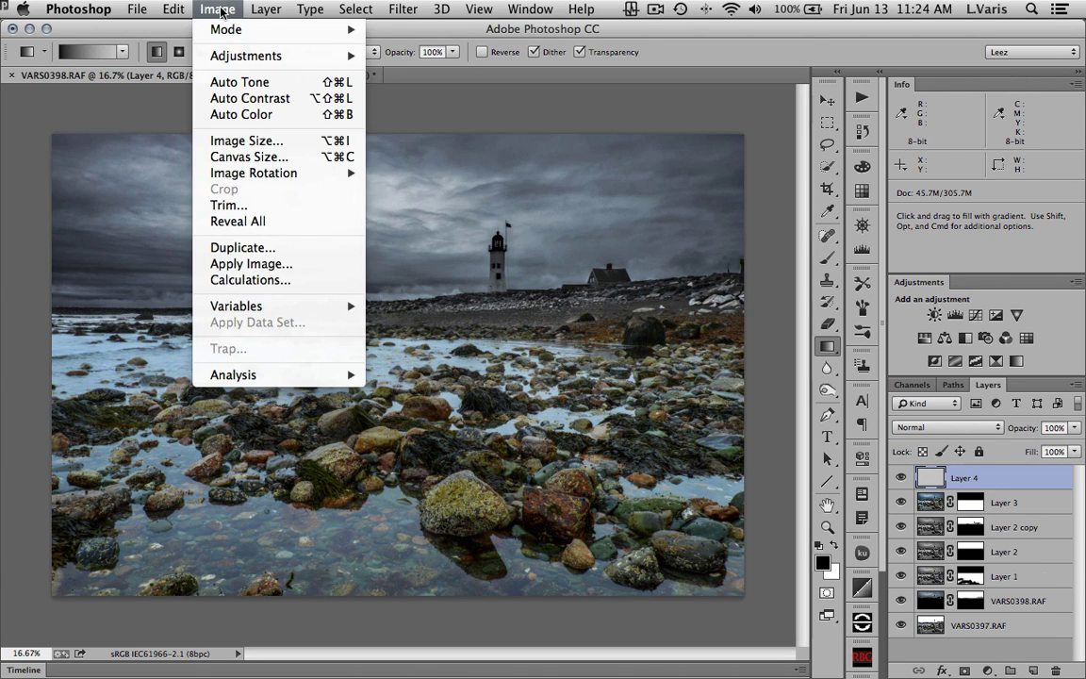
click(244, 265)
click(501, 236)
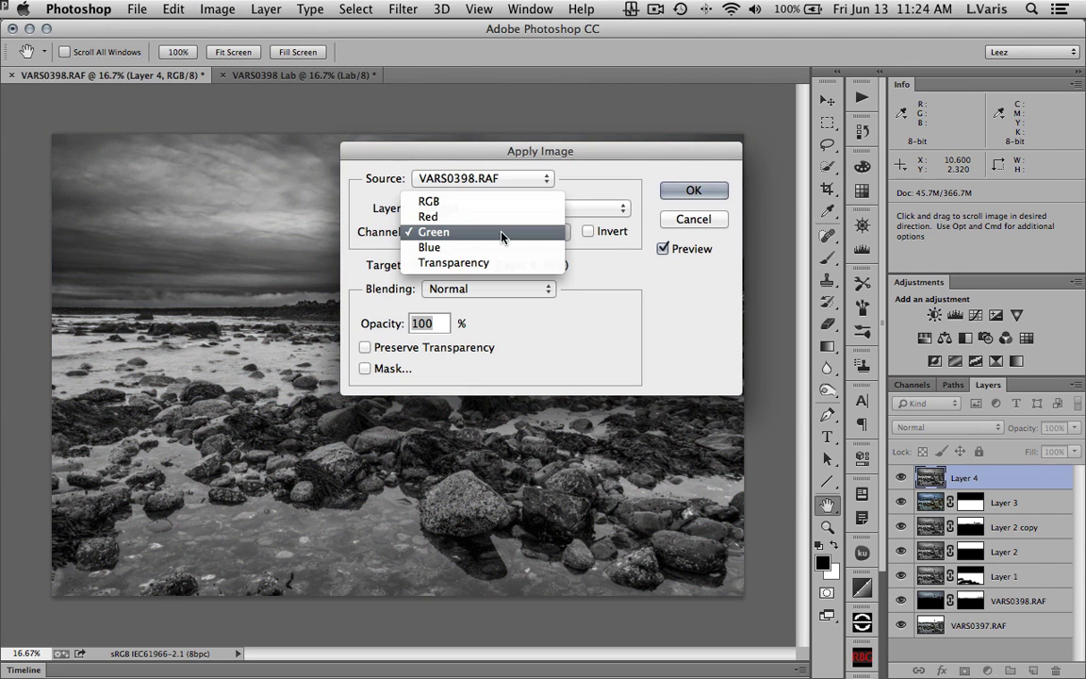
click(502, 224)
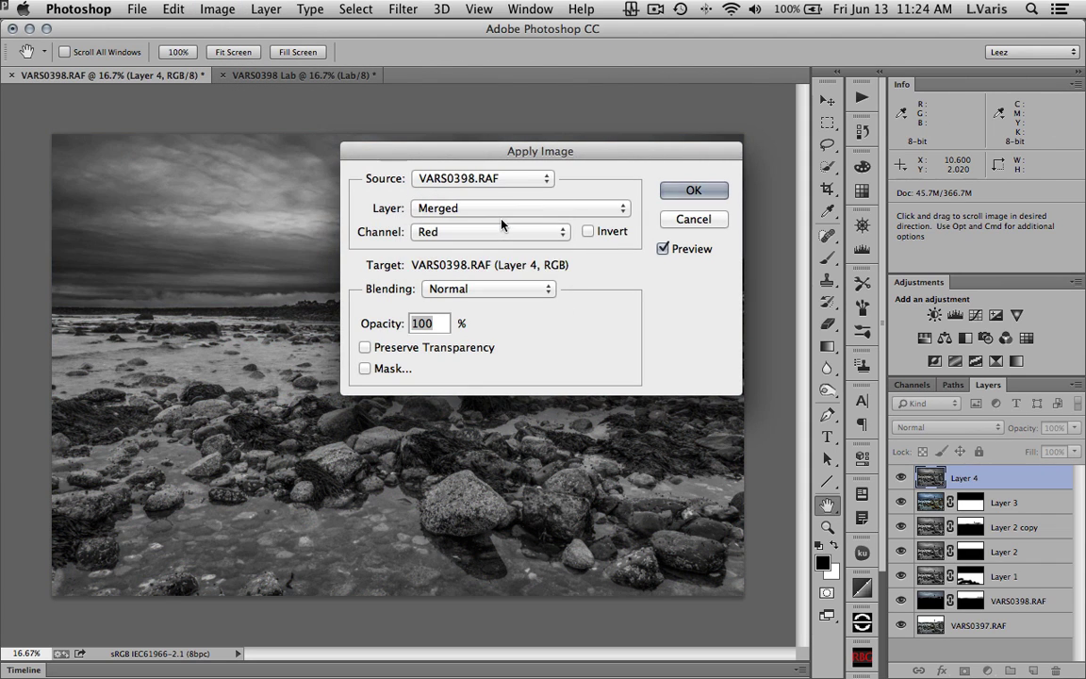
click(675, 192)
key(g)
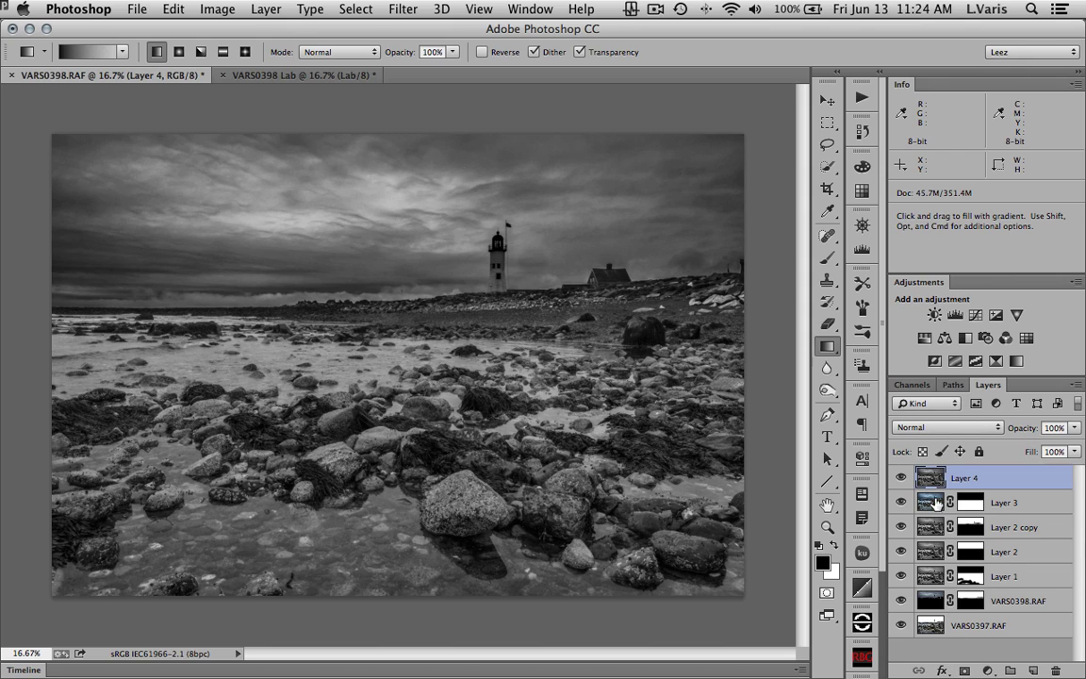
click(964, 670)
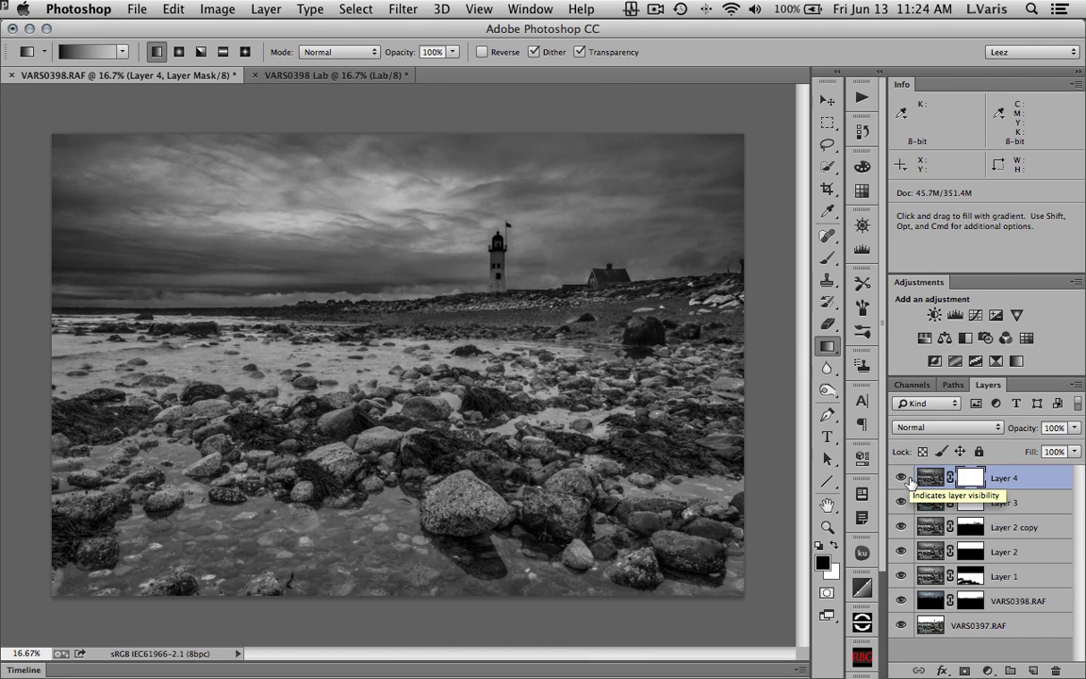
key(BackSpace)
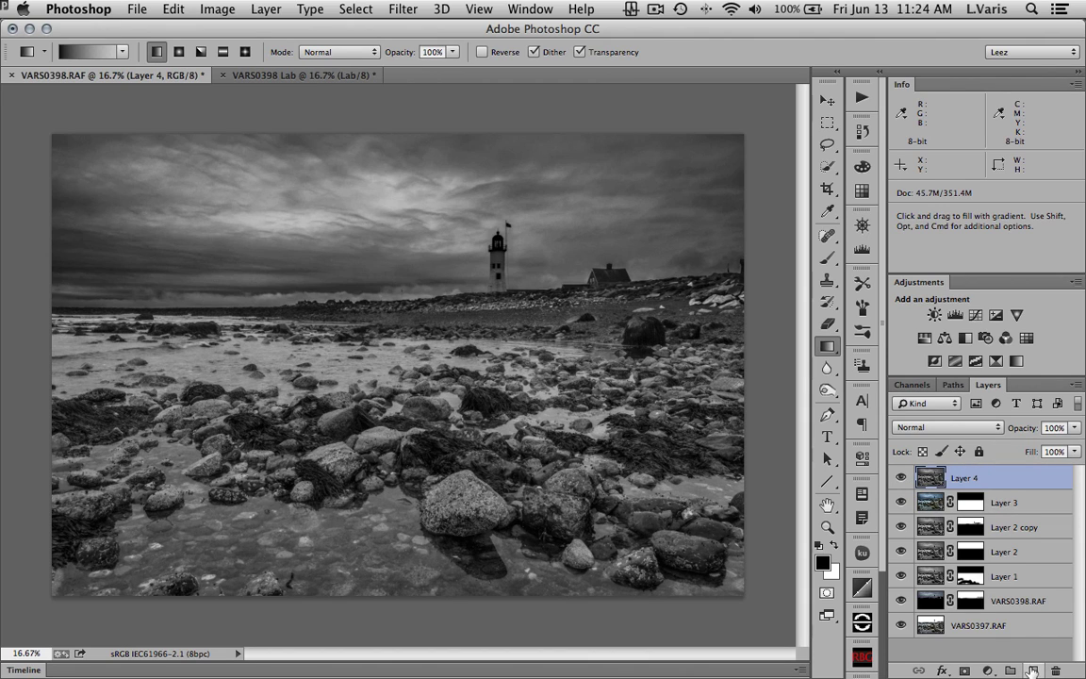
- Add another empty layer on top and rename the Red-channel layer below it as red
click(1032, 671)
double_click(942, 503)
text(red)
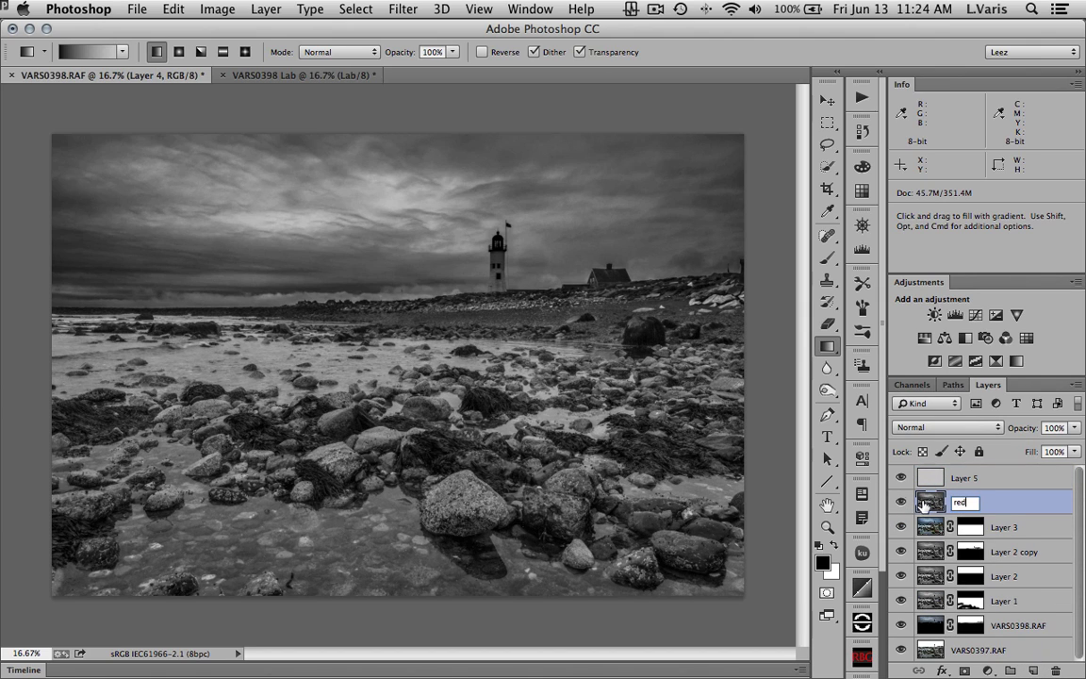
key(Return)
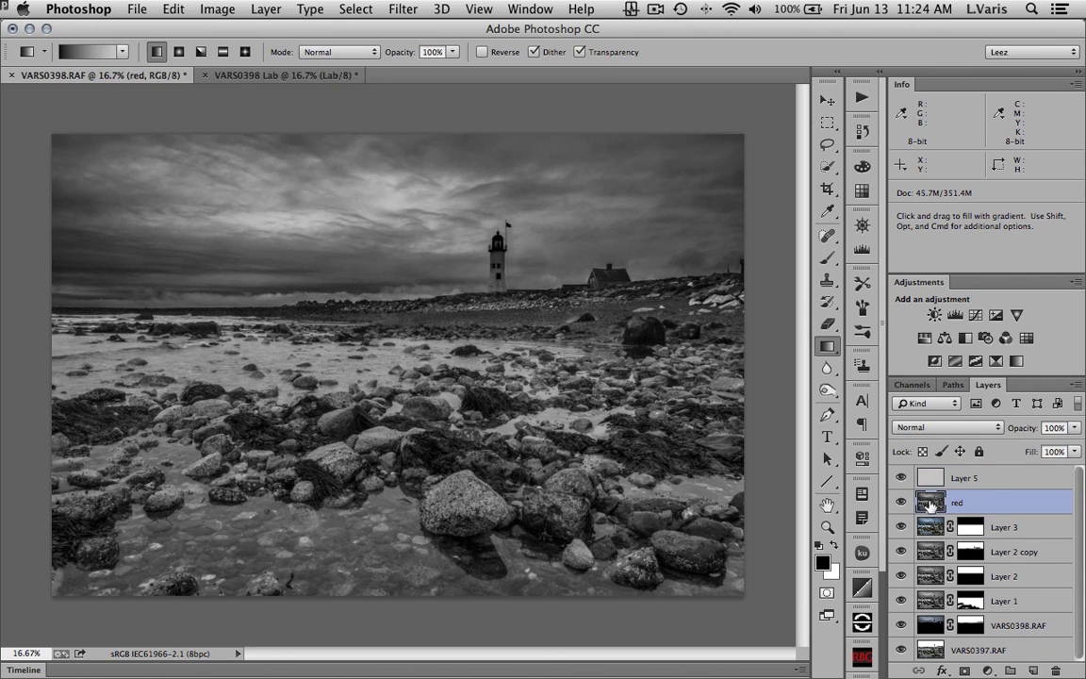
- Compare the image with the red layer hidden and shown, and leave that layer hidden
click(902, 503)
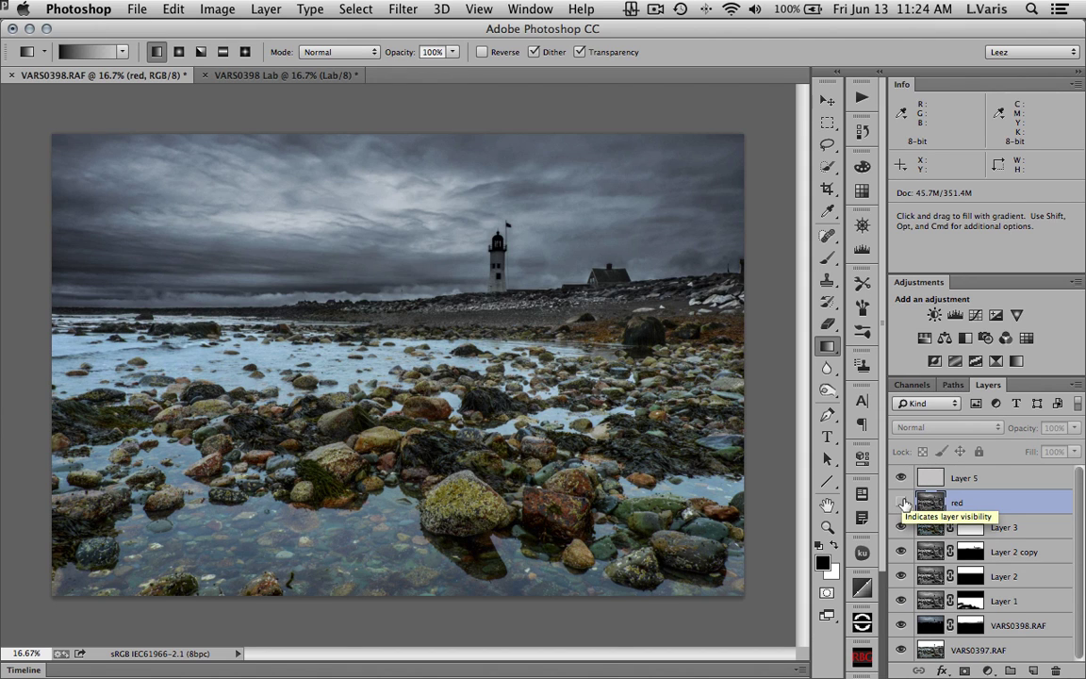
click(902, 503)
click(902, 503)
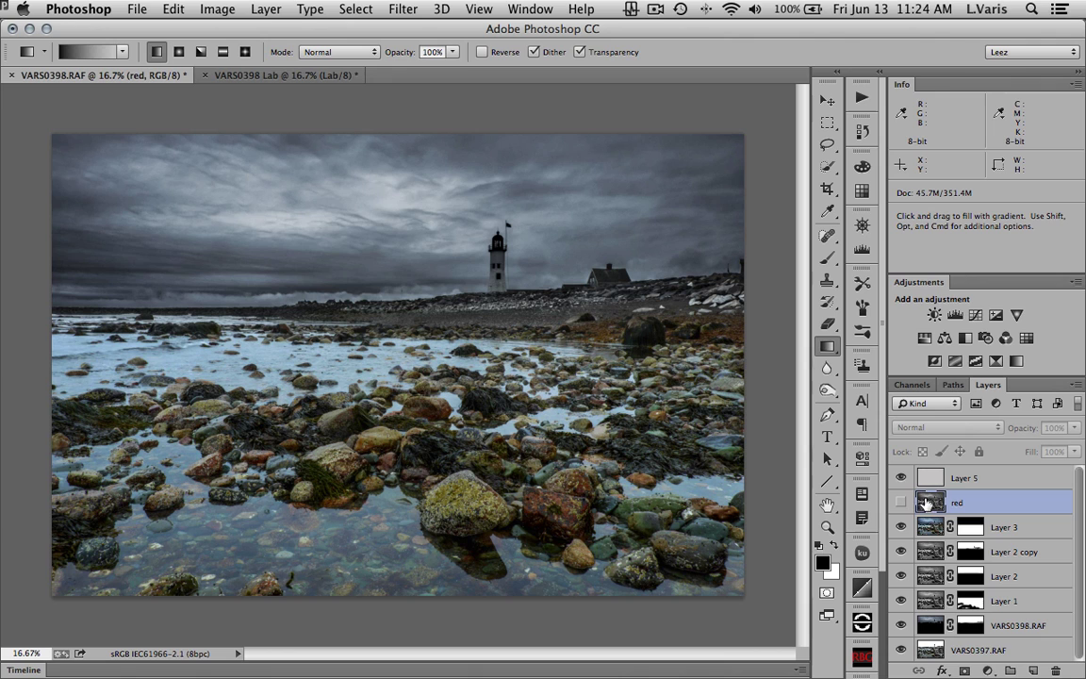
click(900, 503)
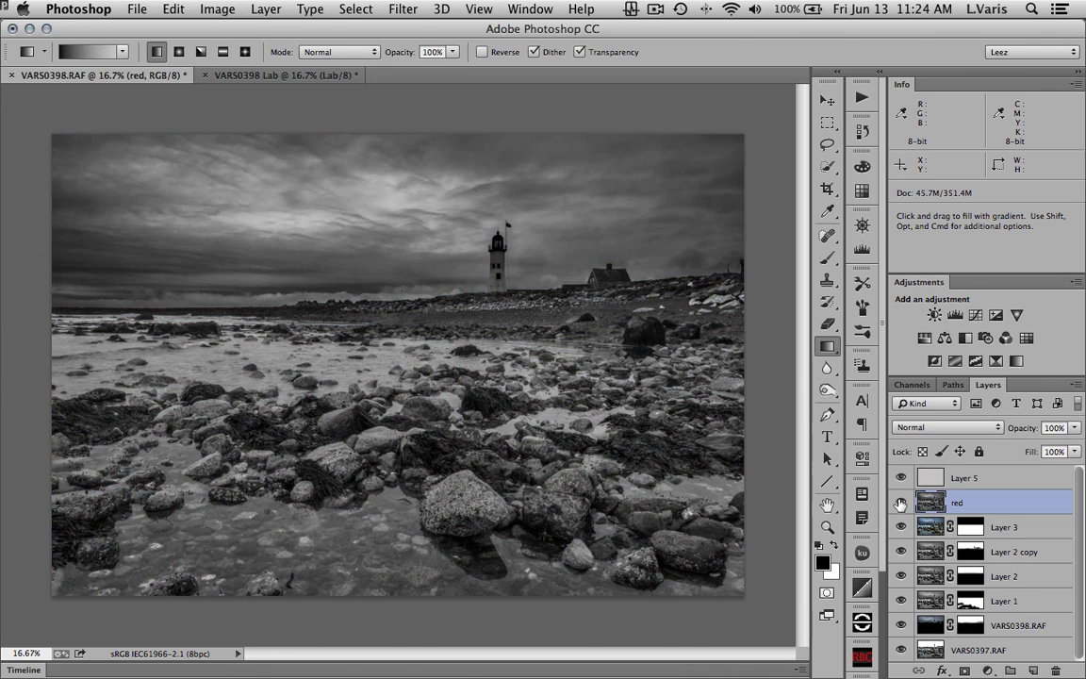
click(900, 503)
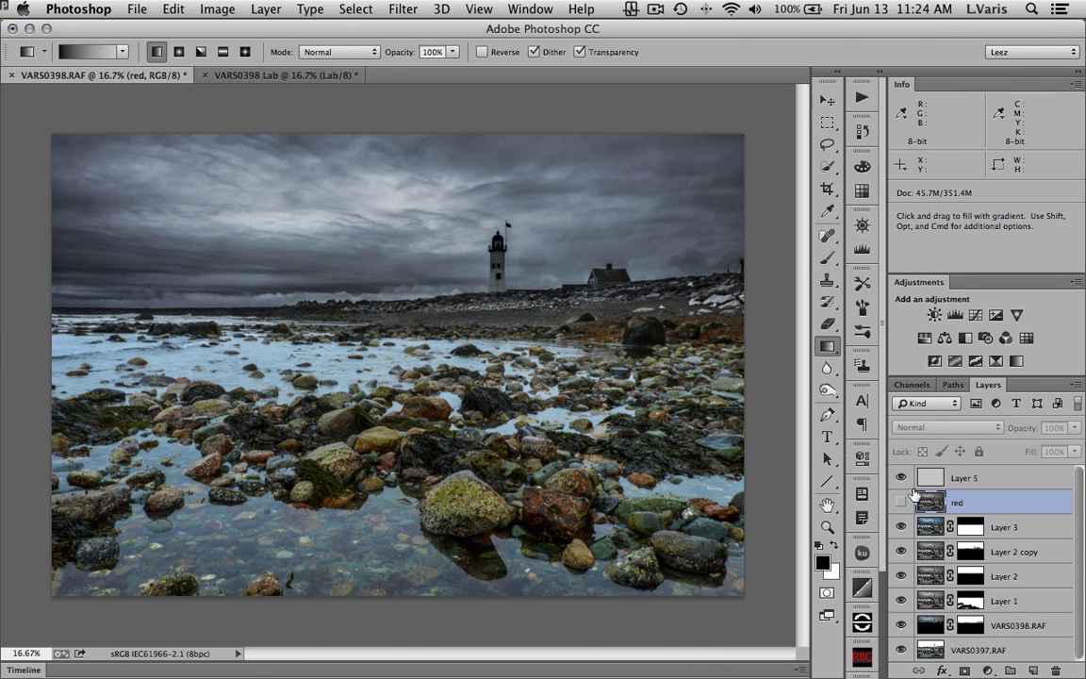
- Rename the empty layer at the top of the stack as blue
click(932, 478)
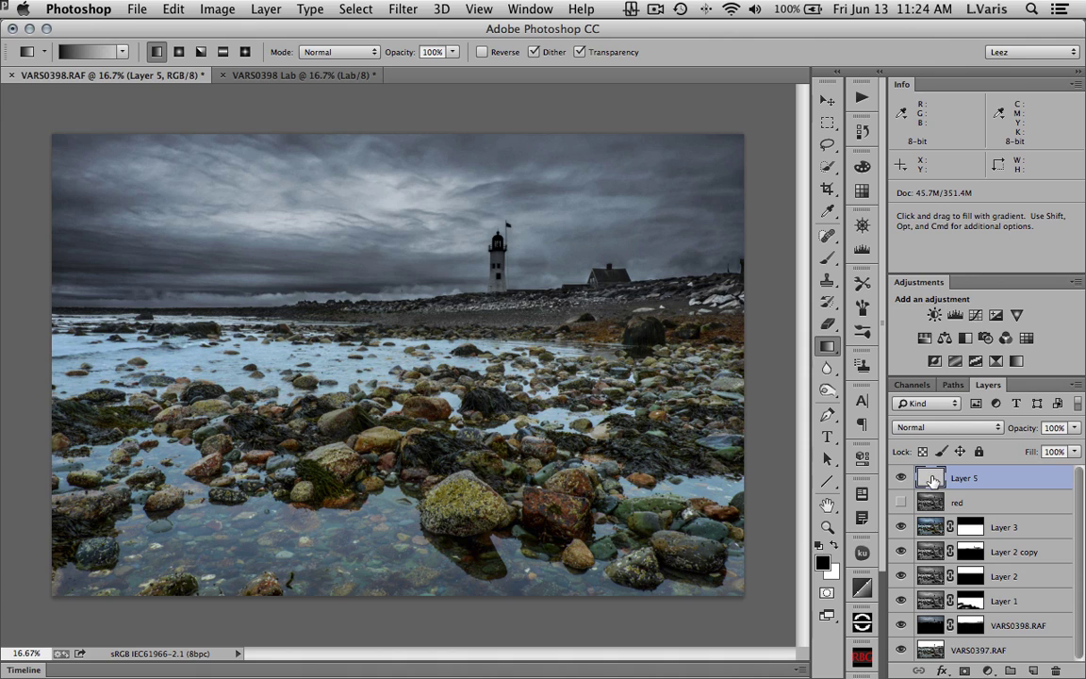
double_click(962, 481)
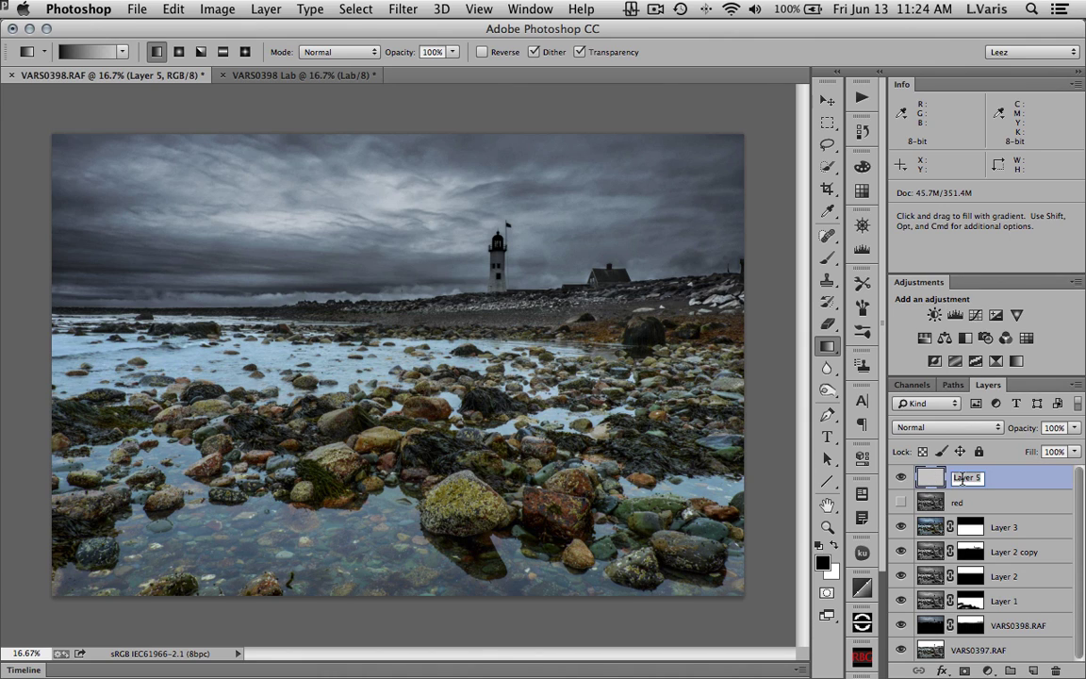
text(B)
key(Return)
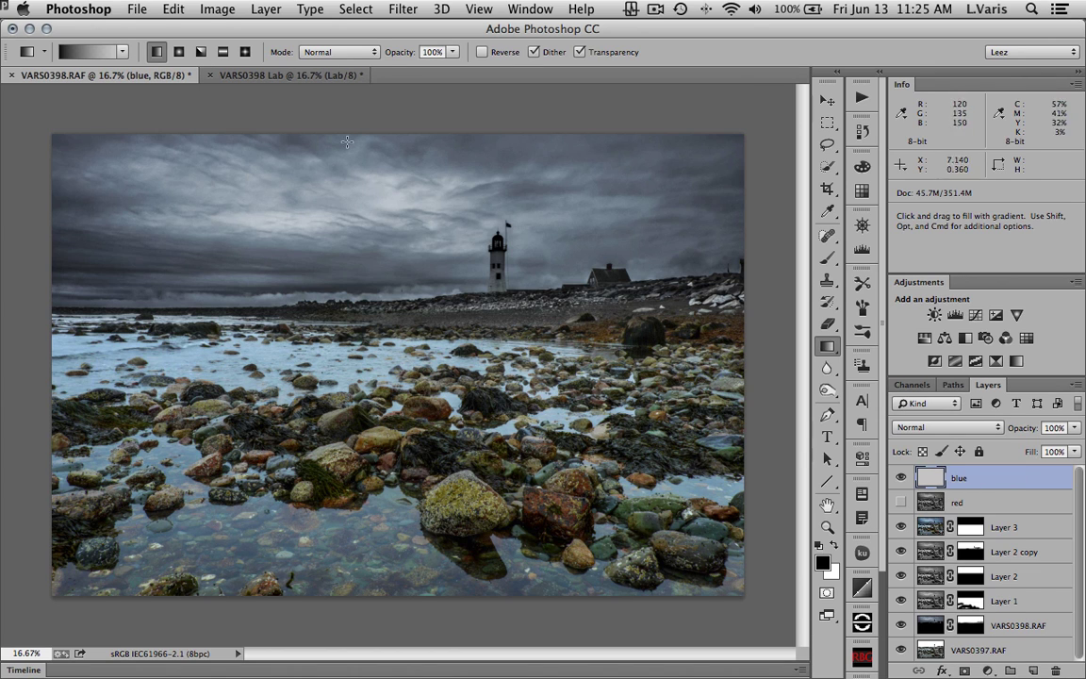
- Fill the blue layer with the merged Blue channel using Apply Image in Normal blending at 100% opacity
click(217, 9)
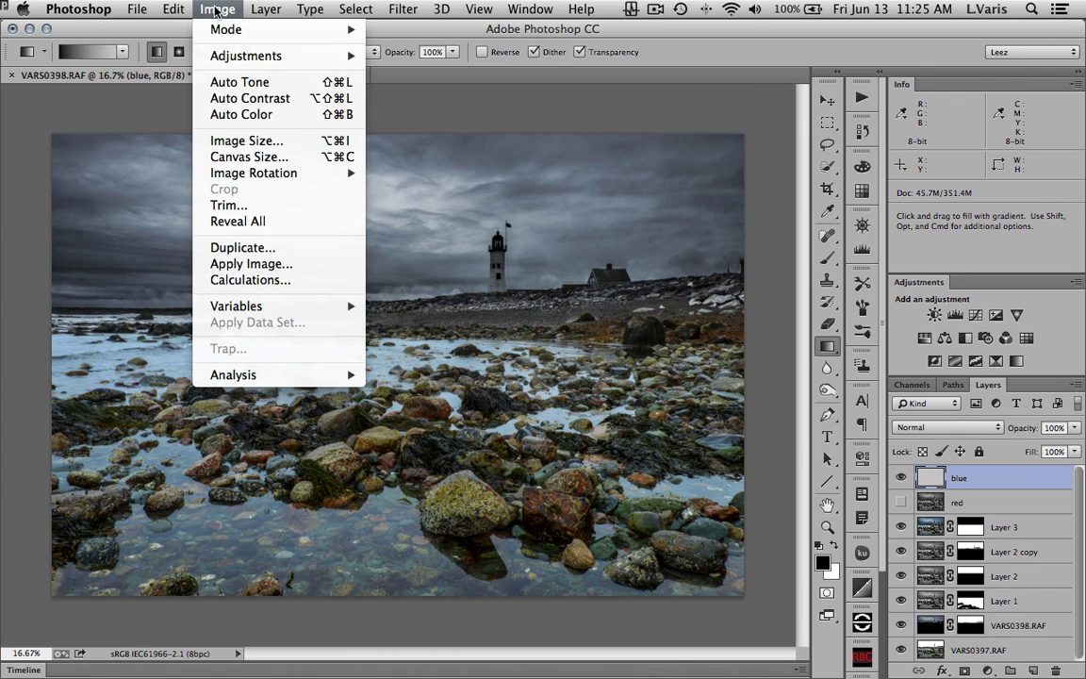
click(217, 267)
click(470, 233)
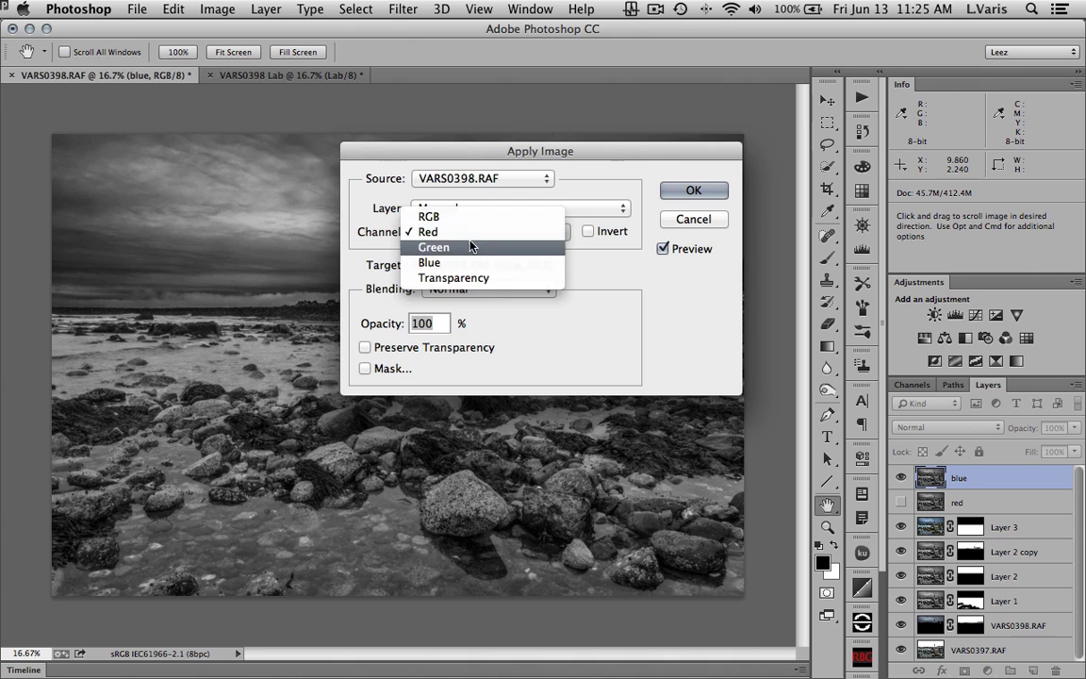
click(447, 260)
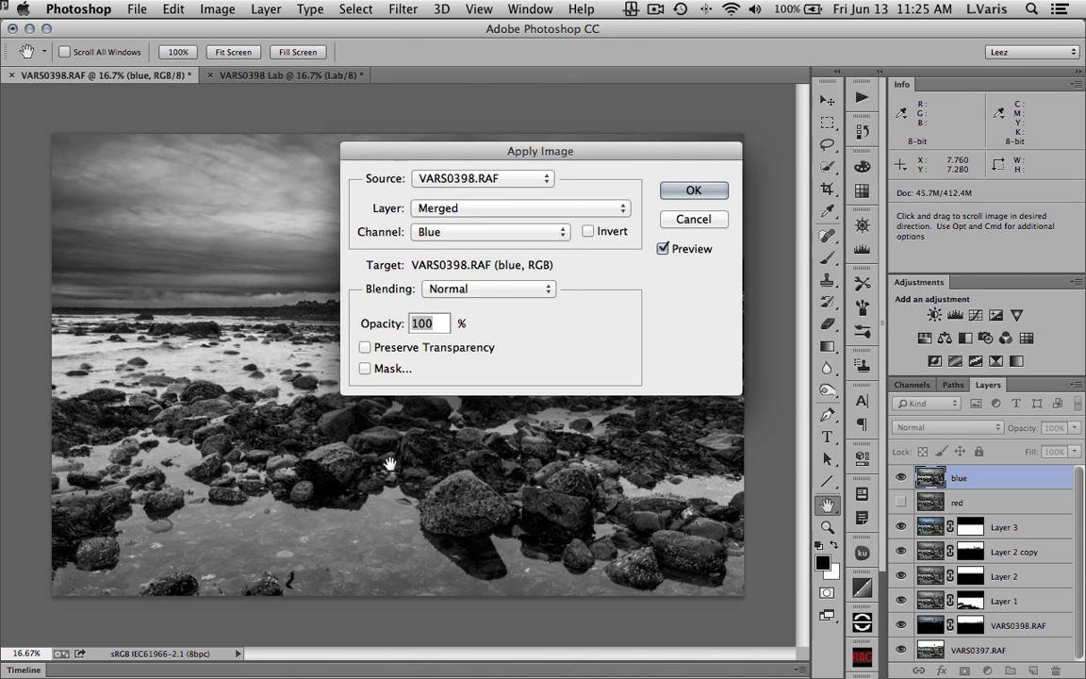
click(692, 190)
key(g)
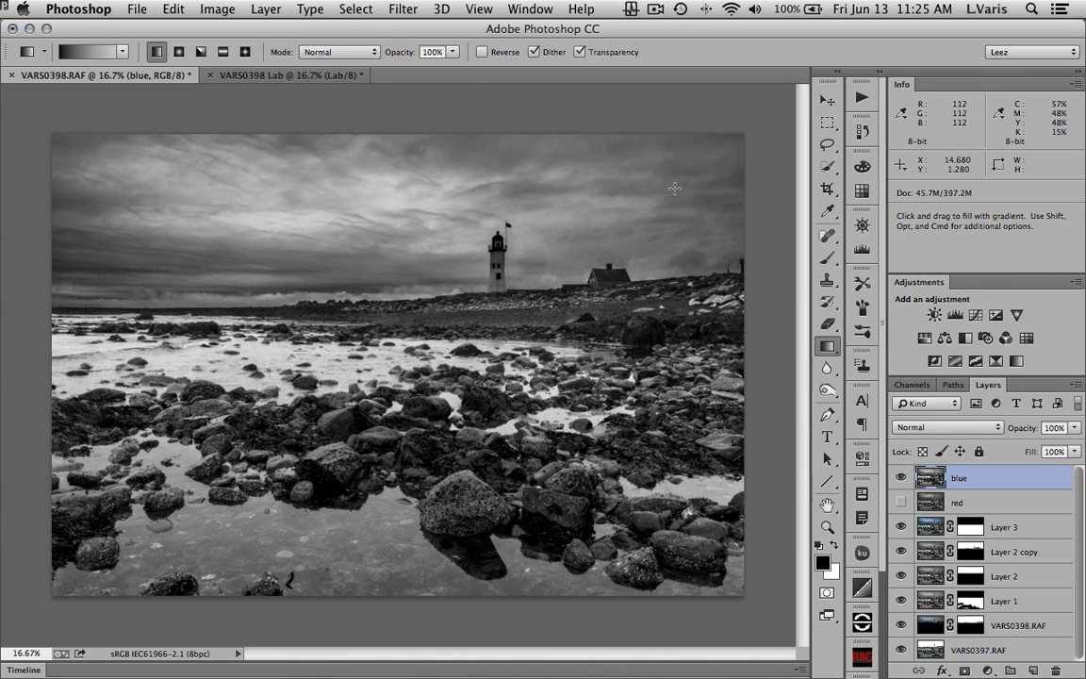
- Show the red layer again and compare its tones with the blue layer's by hiding and showing the blue layer
click(901, 480)
click(902, 482)
click(900, 503)
click(902, 480)
click(902, 480)
click(902, 480)
click(902, 479)
click(902, 479)
click(902, 480)
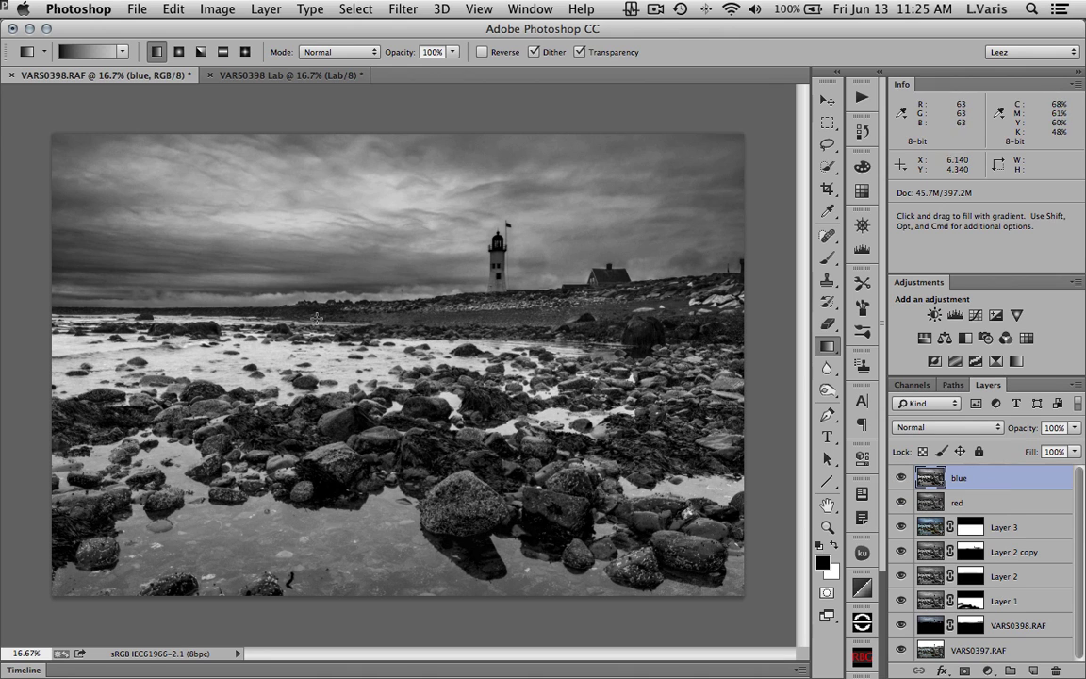
click(900, 480)
click(900, 480)
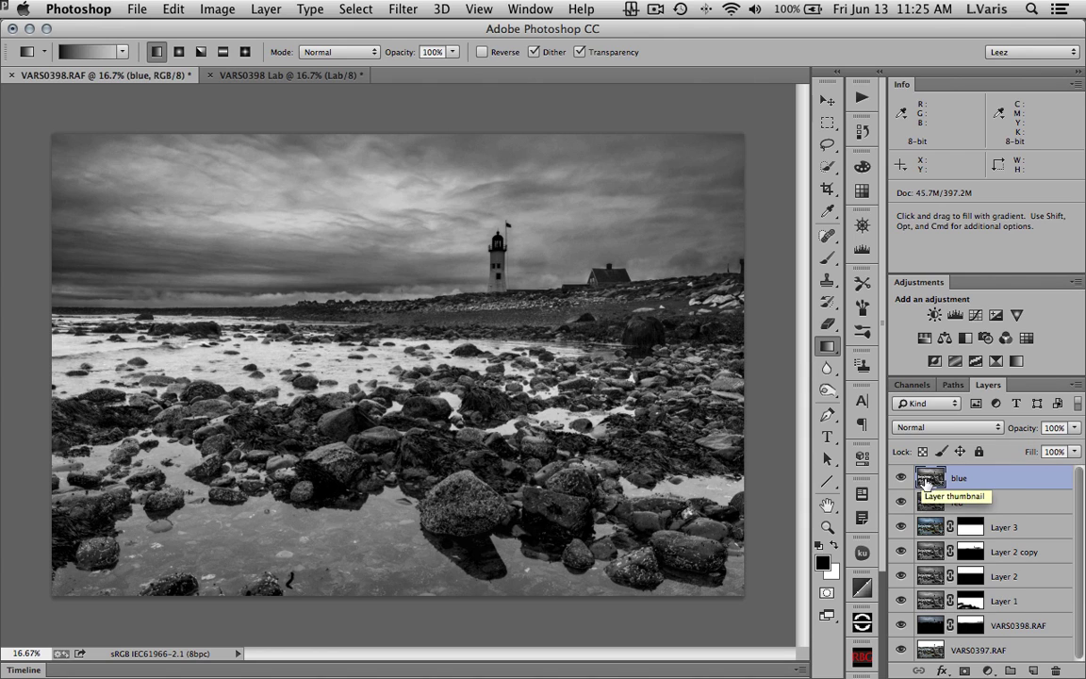
- Add a mask to the blue layer, draw a short vertical black-to-white gradient across the horizon to hide its sky, and inspect the mask alone
click(963, 670)
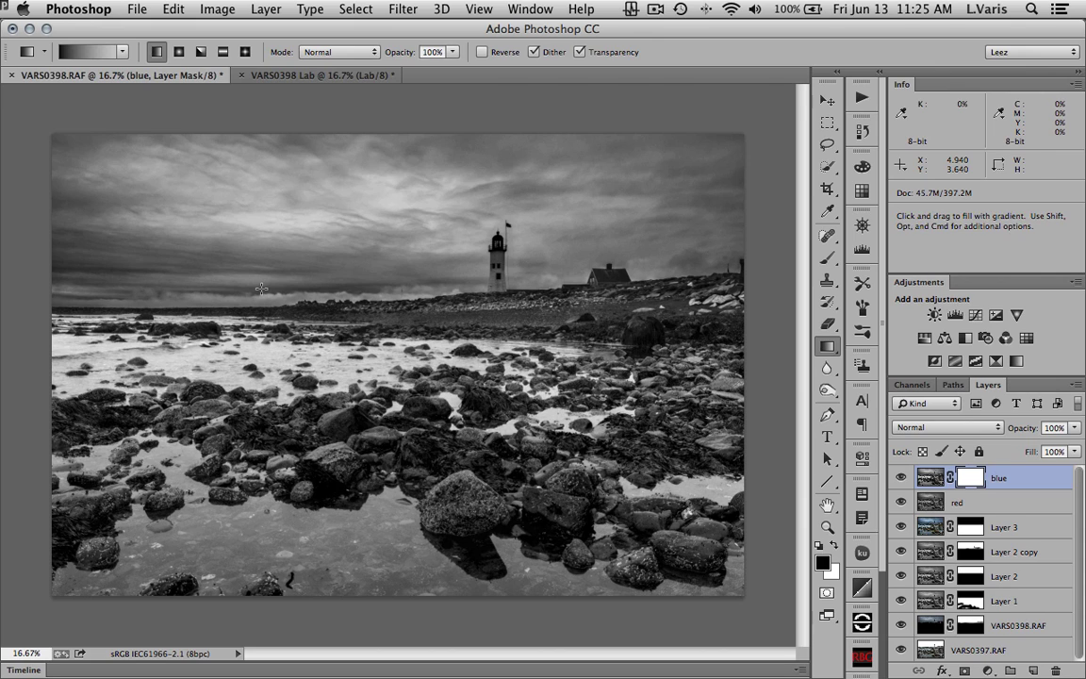
key(shift)
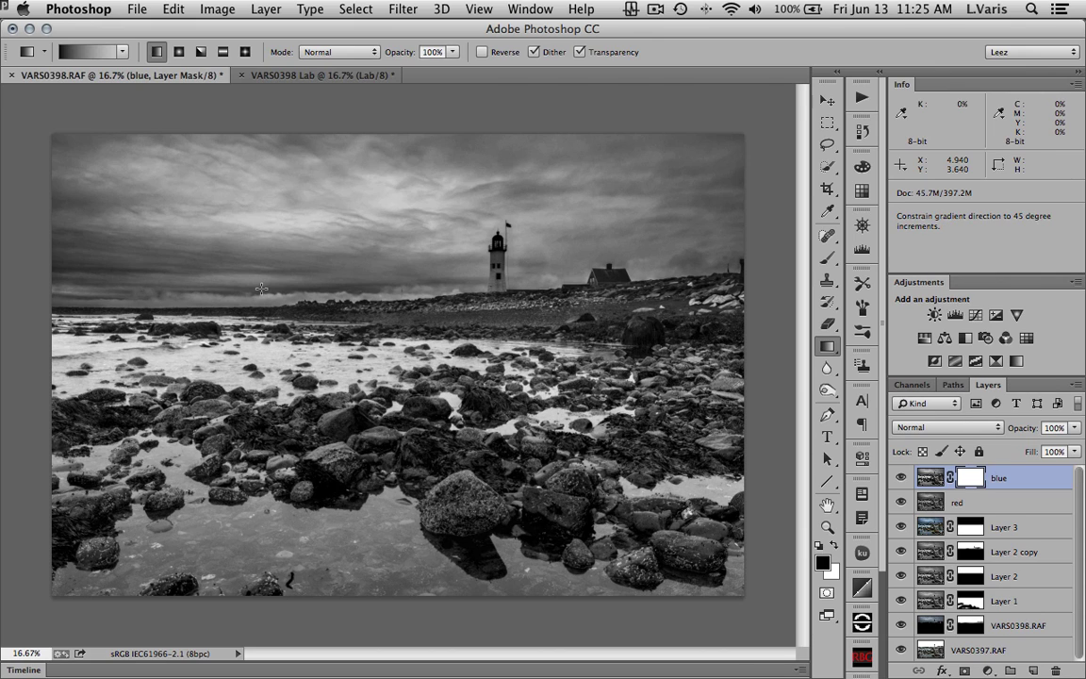
drag(261, 289, 261, 322)
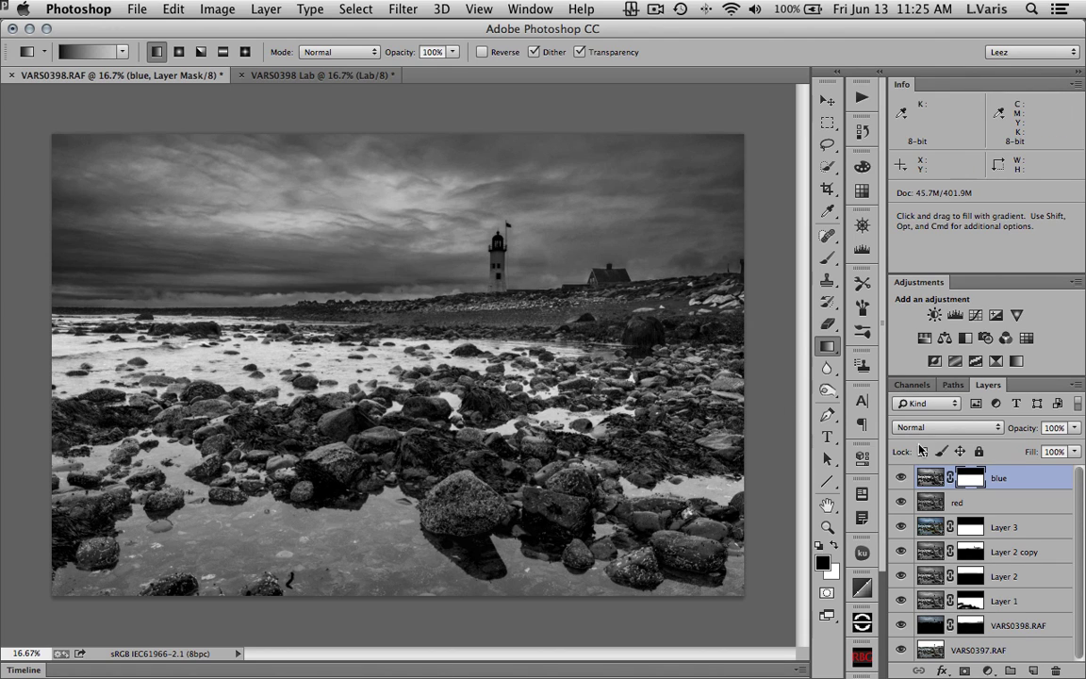
alt+click(970, 481)
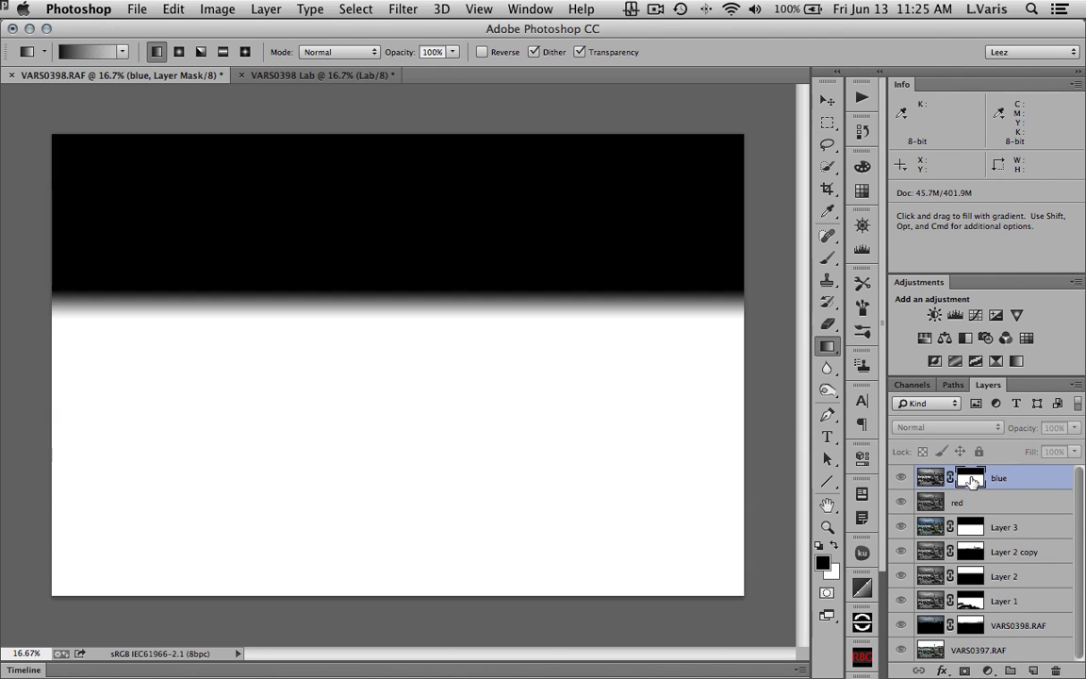
alt+click(971, 481)
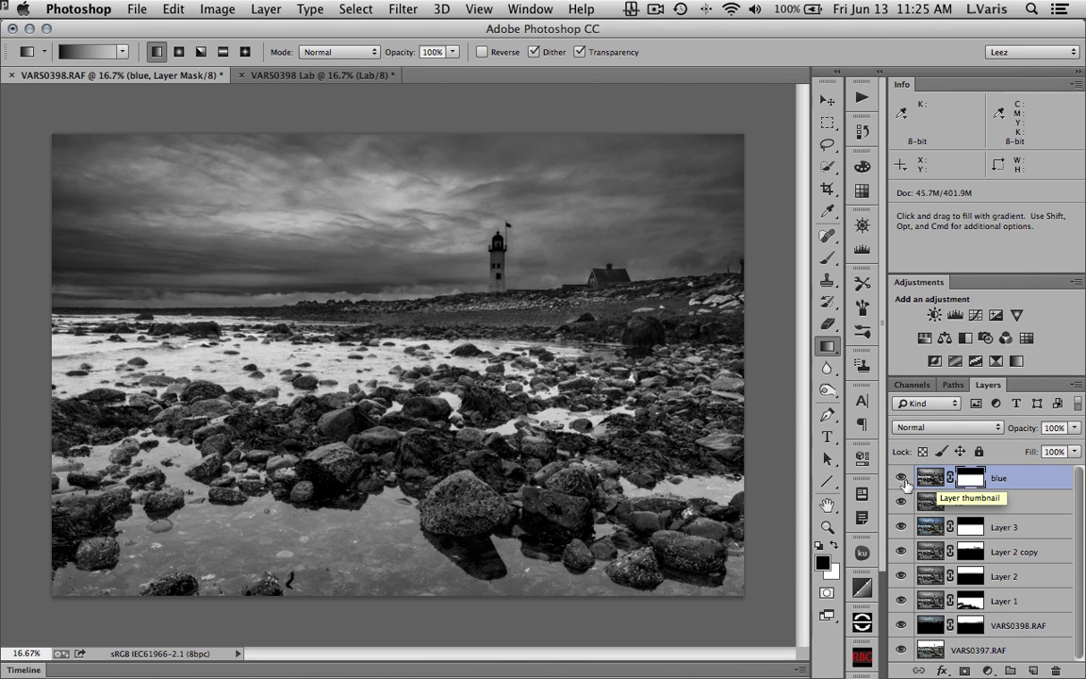
- Compare the water and rock contrast with the masked blue layer hidden and shown
click(900, 480)
click(900, 480)
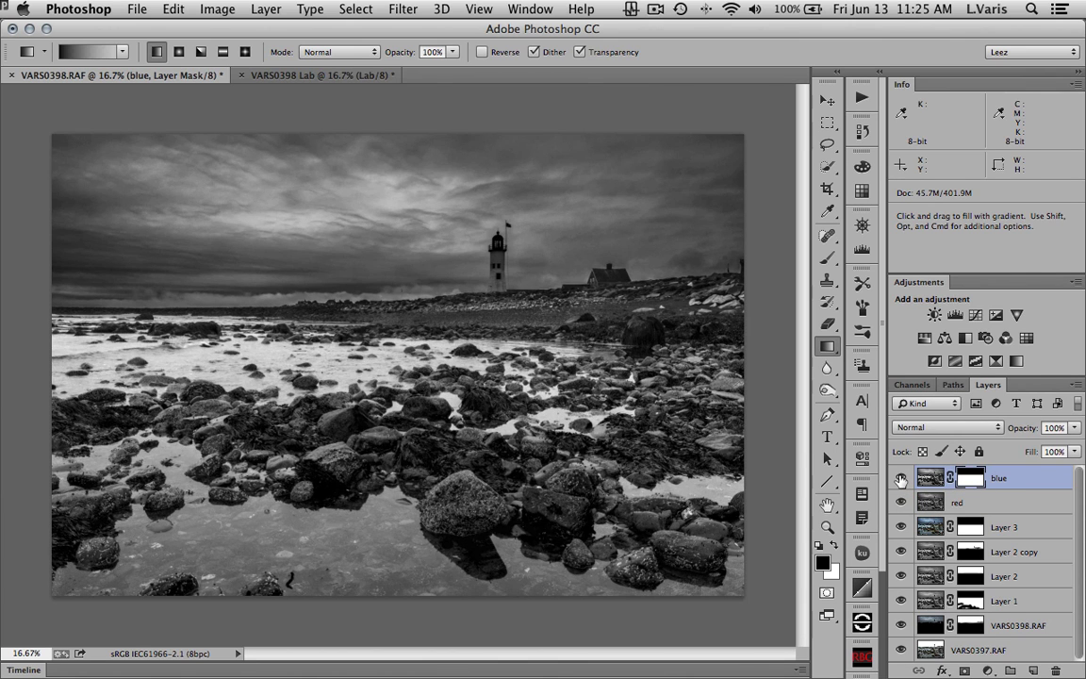
click(900, 481)
click(900, 480)
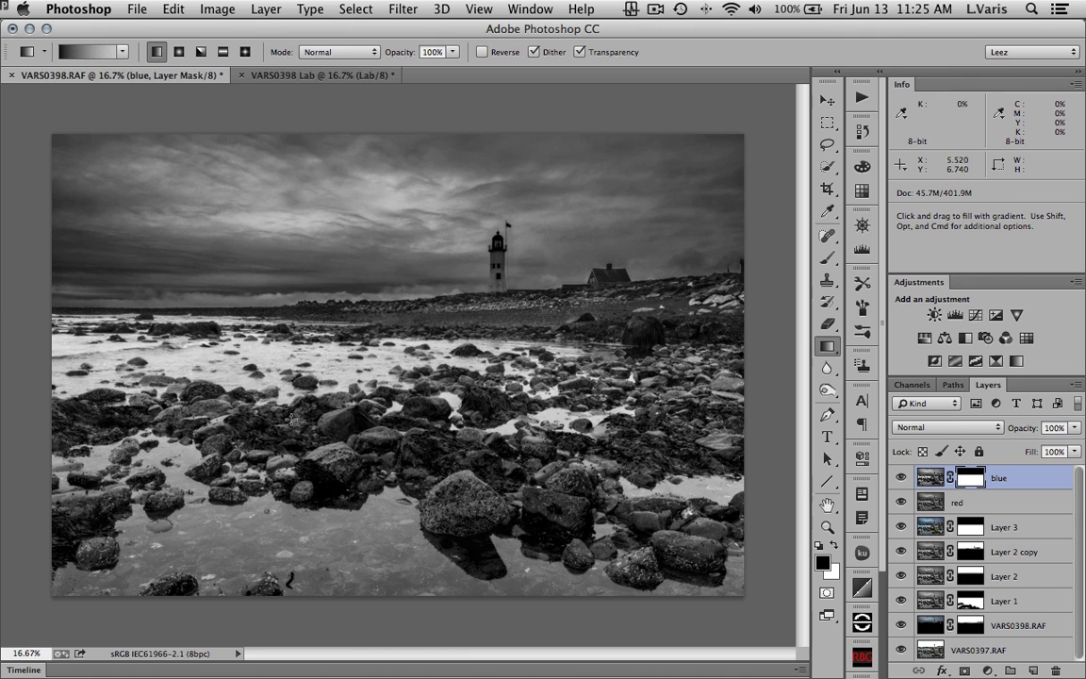
click(900, 481)
click(900, 481)
click(900, 479)
click(900, 479)
click(900, 479)
click(900, 479)
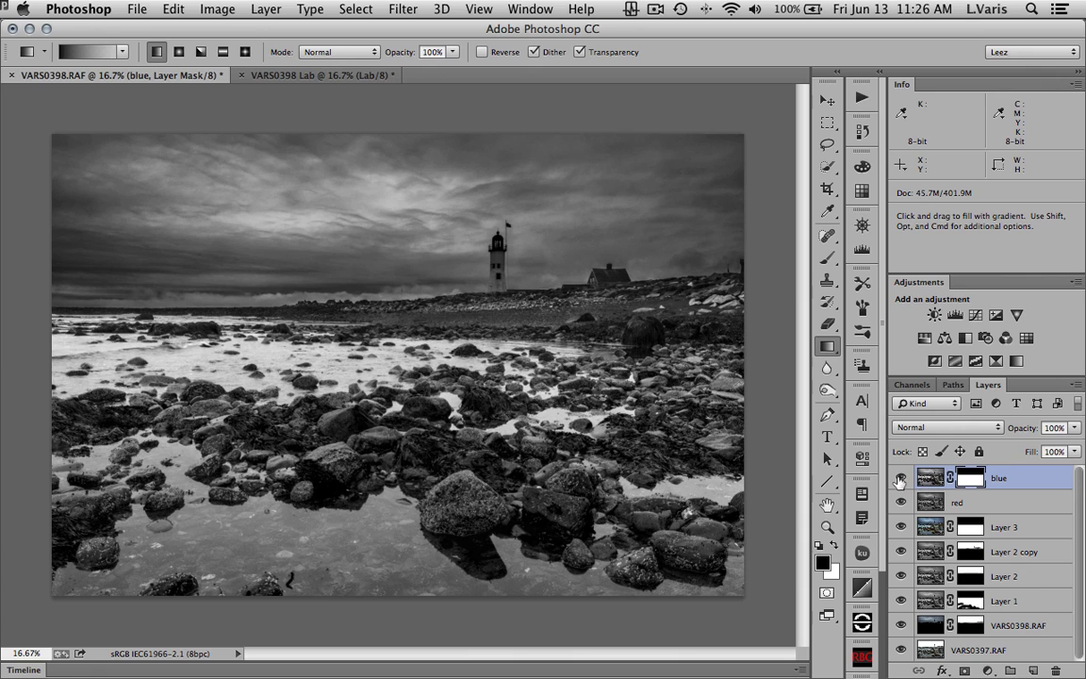
click(900, 479)
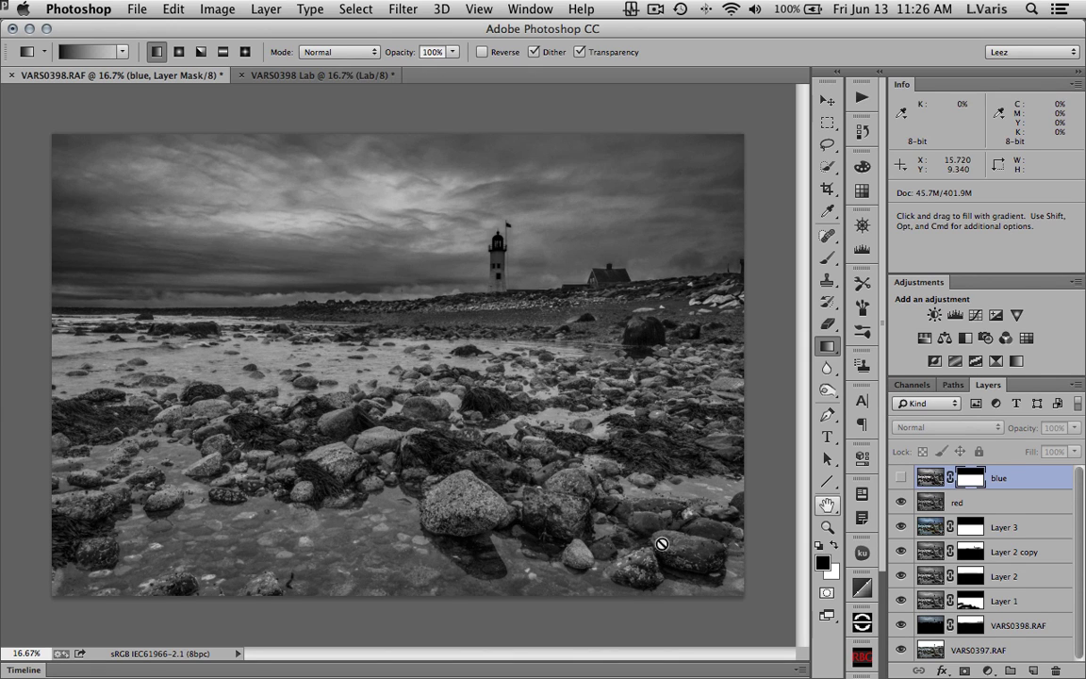
click(901, 479)
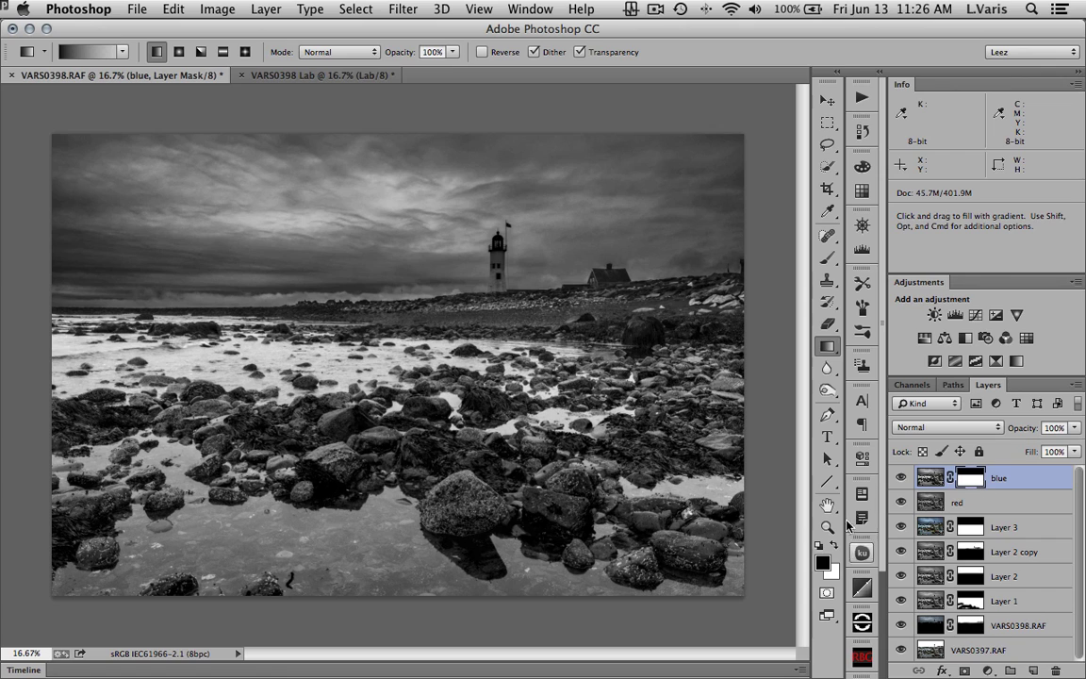
- Paint black on the blue layer's mask over the foreground water, using the Brush tool at size 500 and 30% opacity
click(827, 257)
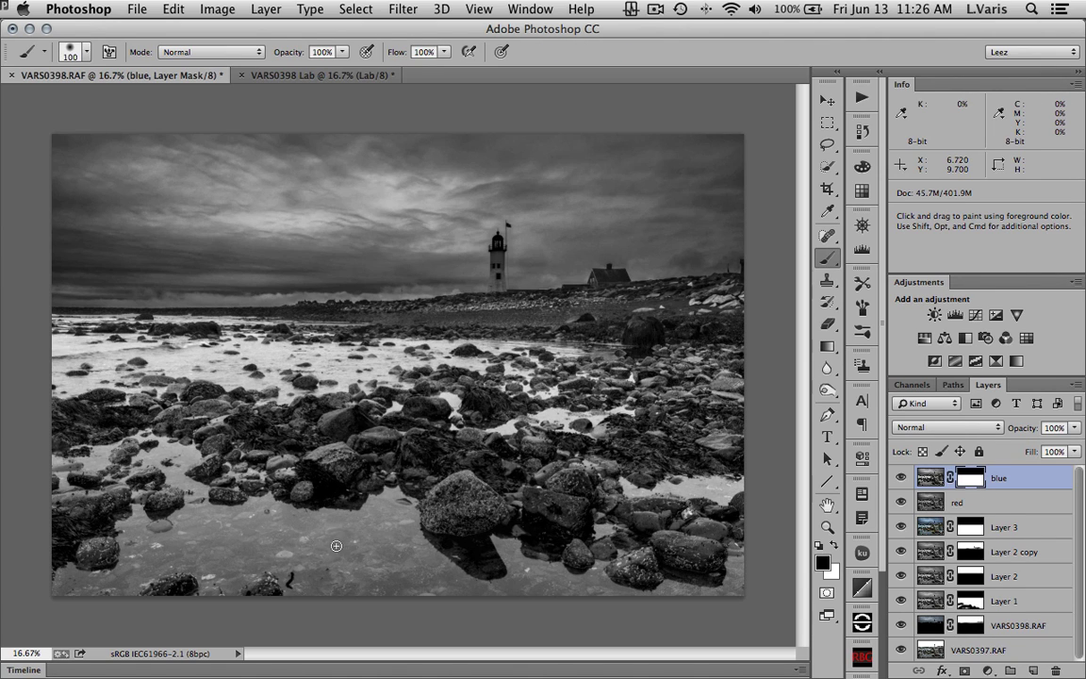
key(bracketright)
key(bracketright)
key(bracketright)
key(3)
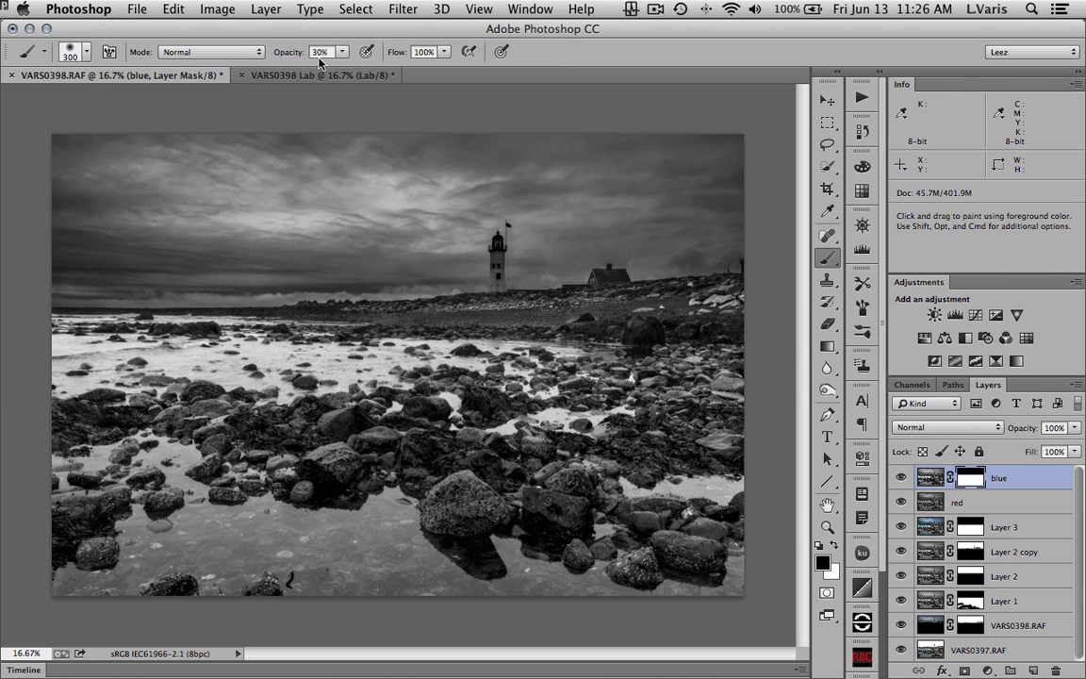
key(bracketright)
key(bracketright)
mouse_move(324, 539)
mouse_down()
mouse_move(261, 534)
mouse_move(190, 549)
mouse_move(255, 550)
mouse_move(72, 596)
mouse_move(335, 572)
mouse_move(404, 602)
mouse_move(331, 548)
mouse_move(402, 558)
mouse_move(491, 596)
mouse_move(415, 584)
mouse_move(543, 594)
mouse_move(523, 573)
mouse_move(586, 599)
mouse_move(737, 593)
mouse_move(468, 596)
mouse_move(392, 569)
mouse_move(175, 564)
mouse_move(190, 556)
mouse_move(91, 585)
mouse_move(176, 577)
mouse_move(380, 593)
mouse_move(316, 569)
mouse_move(295, 539)
mouse_move(288, 492)
mouse_move(279, 535)
mouse_move(223, 576)
mouse_move(225, 588)
mouse_move(475, 596)
mouse_move(228, 587)
mouse_move(49, 599)
mouse_move(256, 584)
mouse_move(459, 598)
mouse_move(354, 580)
mouse_move(306, 497)
mouse_move(286, 404)
mouse_move(203, 378)
mouse_move(256, 365)
mouse_move(495, 377)
mouse_move(732, 409)
mouse_move(743, 483)
mouse_up()
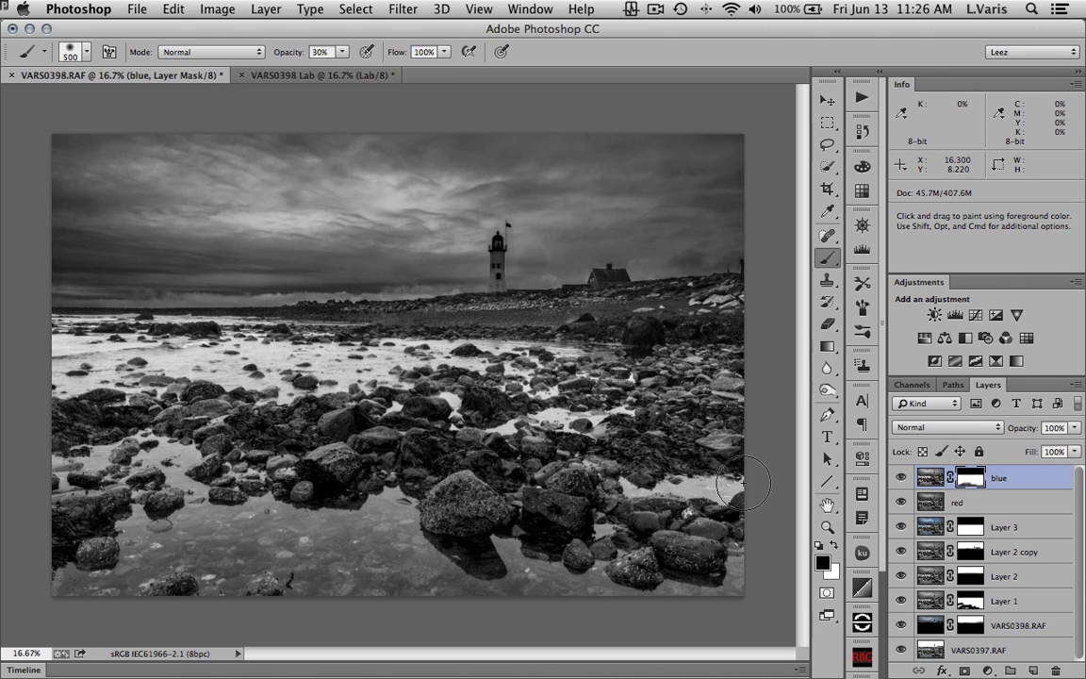
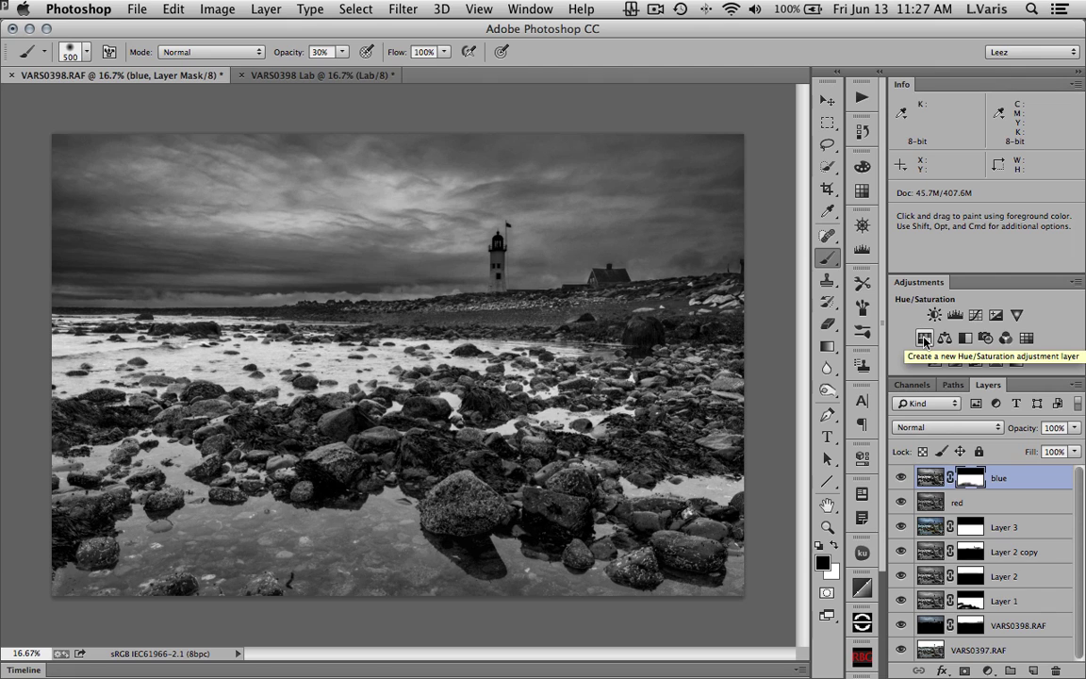
- Add a Hue/Saturation adjustment layer above the blue layer, colorized with hue 0 and saturation 8, and lower its opacity to 64%
click(924, 338)
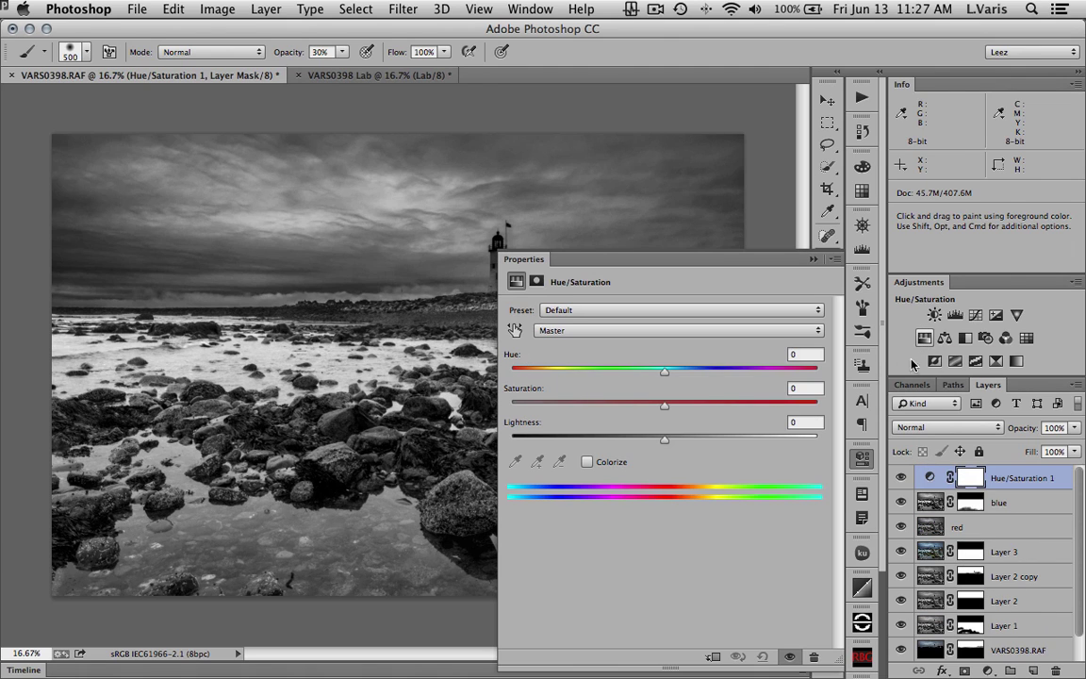
click(586, 461)
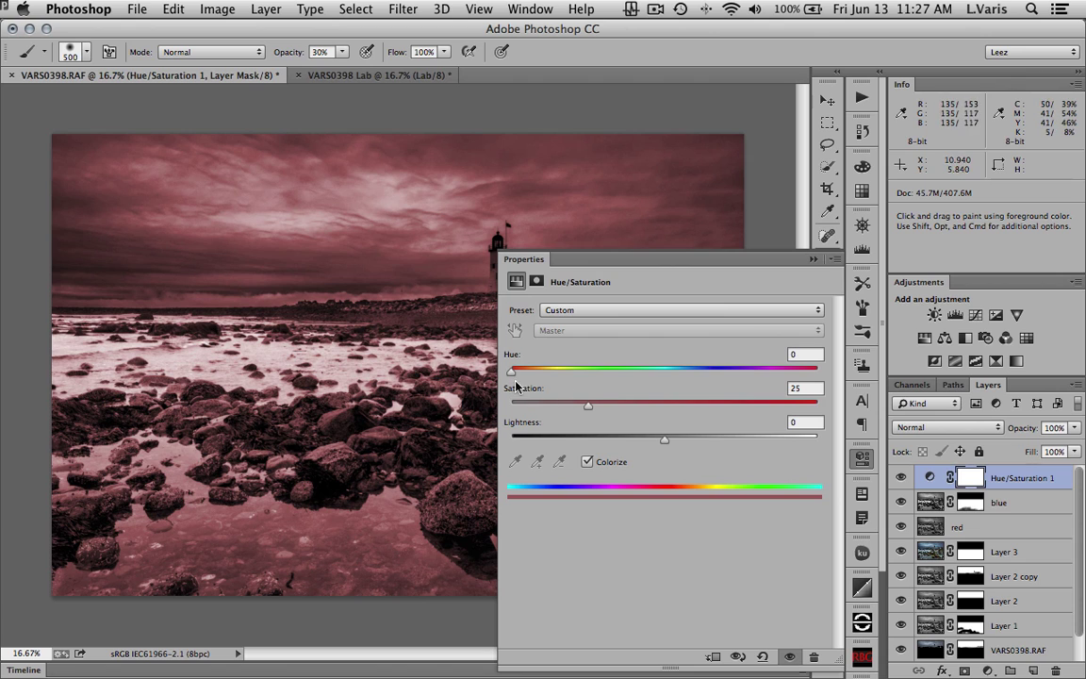
mouse_move(511, 370)
mouse_down()
mouse_move(530, 369)
mouse_move(509, 370)
mouse_up()
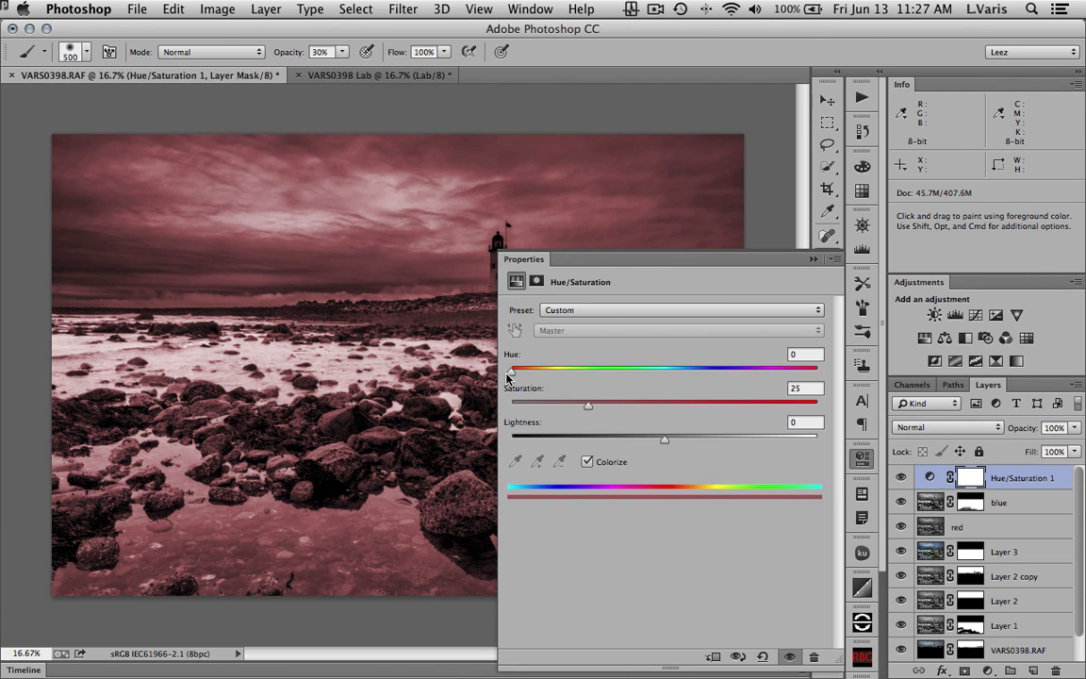
drag(587, 410, 553, 411)
drag(547, 412, 539, 413)
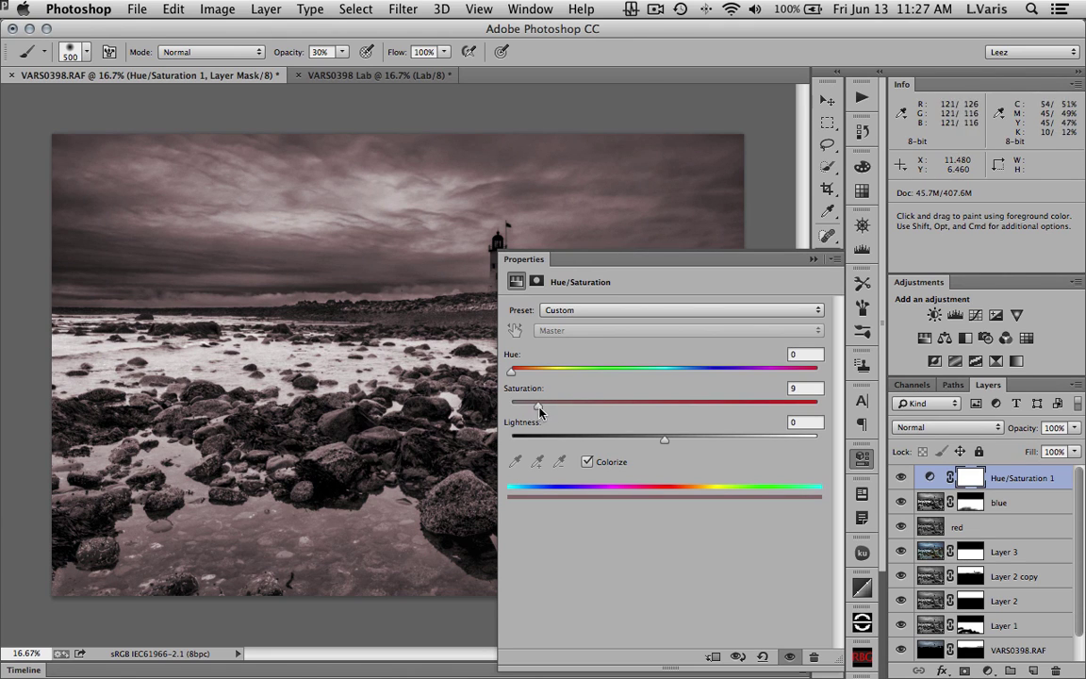
drag(538, 413, 536, 413)
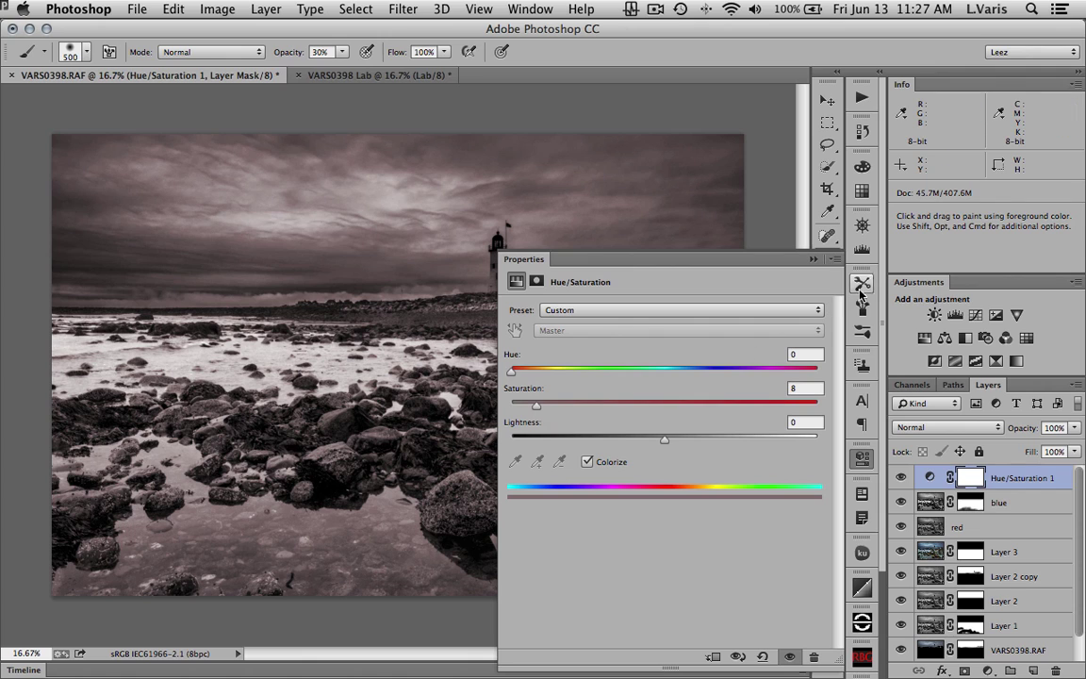
click(861, 459)
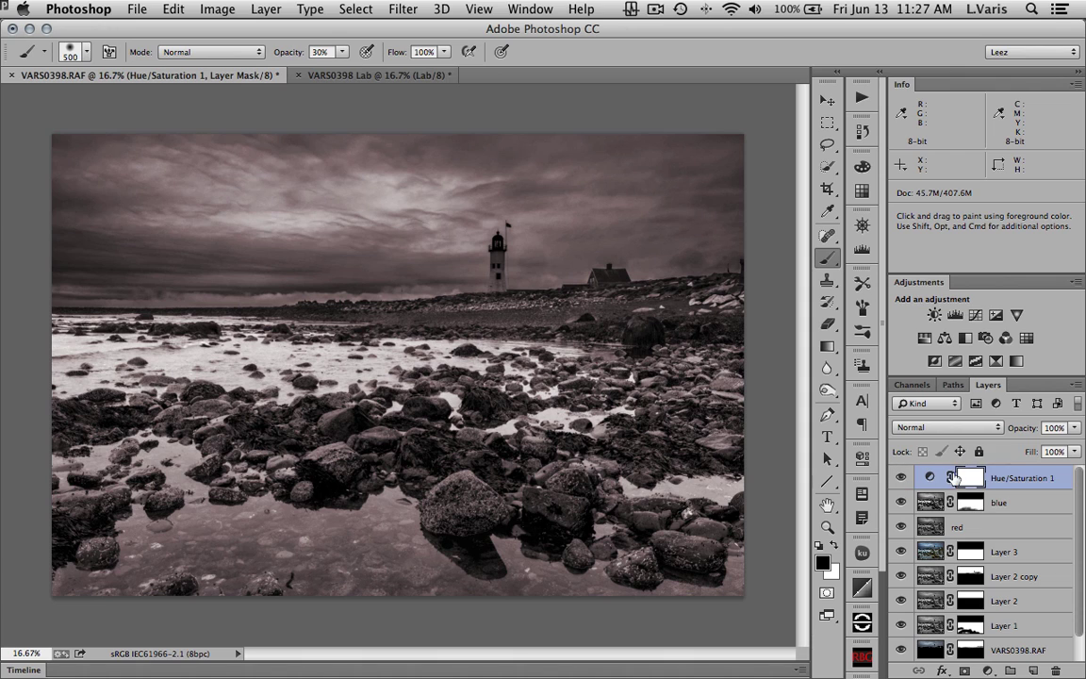
drag(1073, 427, 1048, 457)
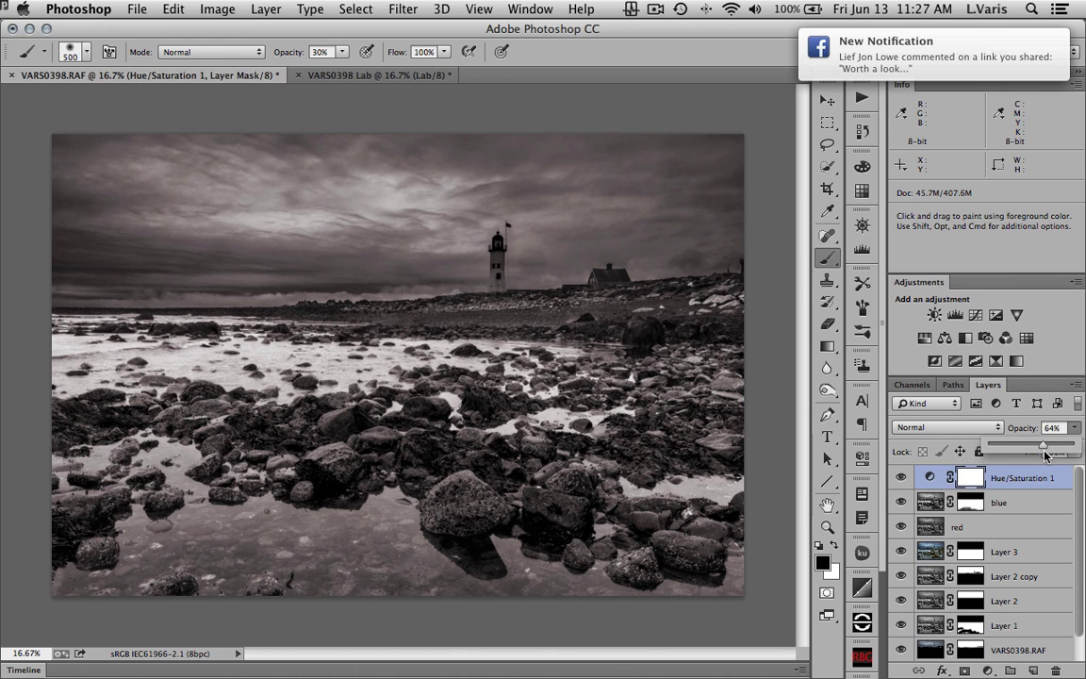
click(802, 43)
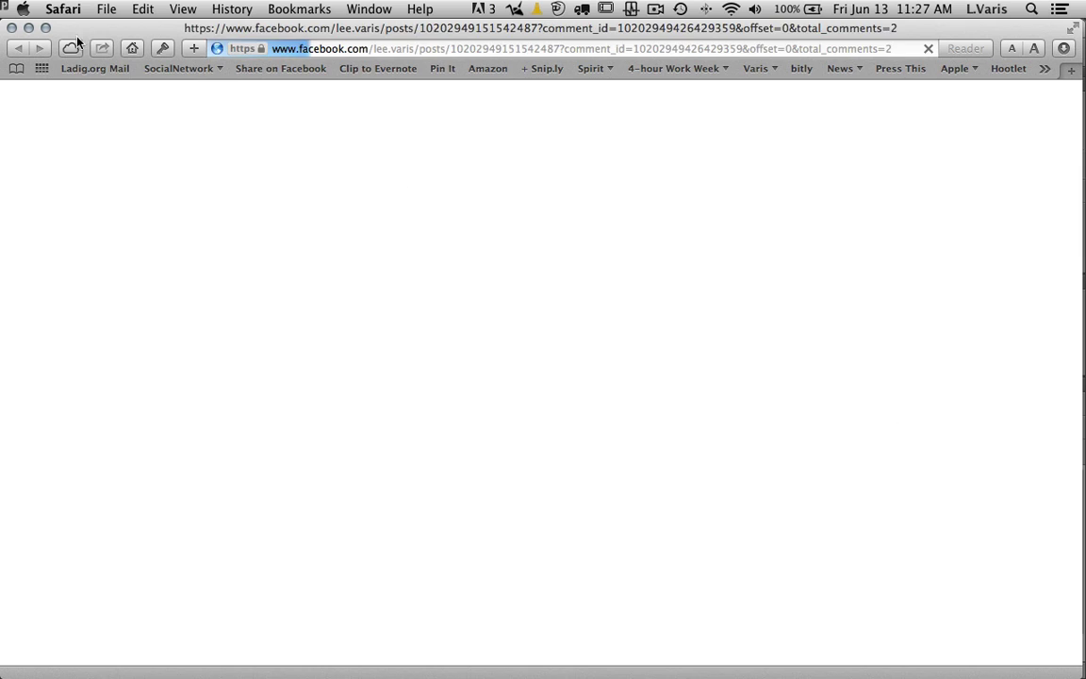
click(63, 9)
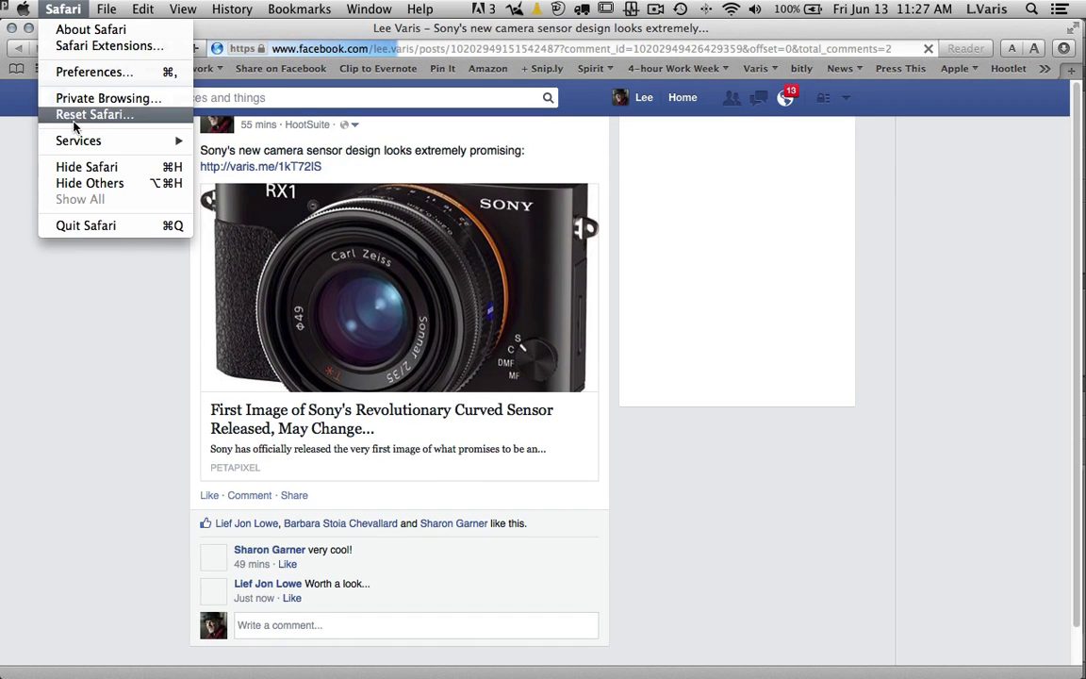
click(71, 224)
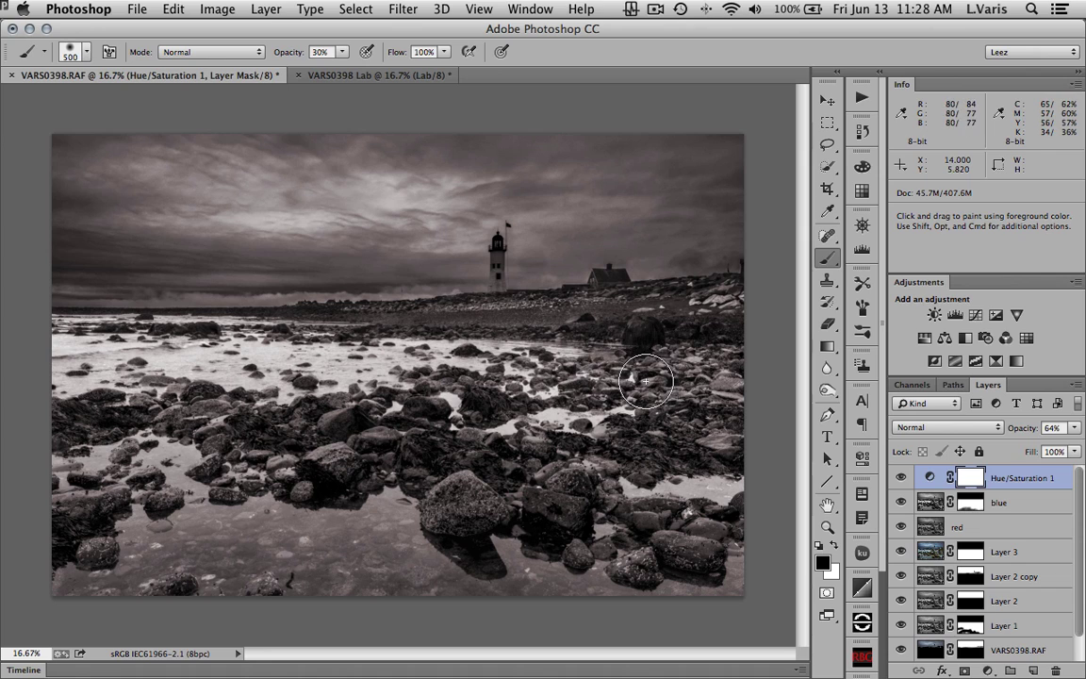
- Add a second Hue/Saturation adjustment layer on top, colorized blue with hue 200 and slightly reduced saturation
click(925, 339)
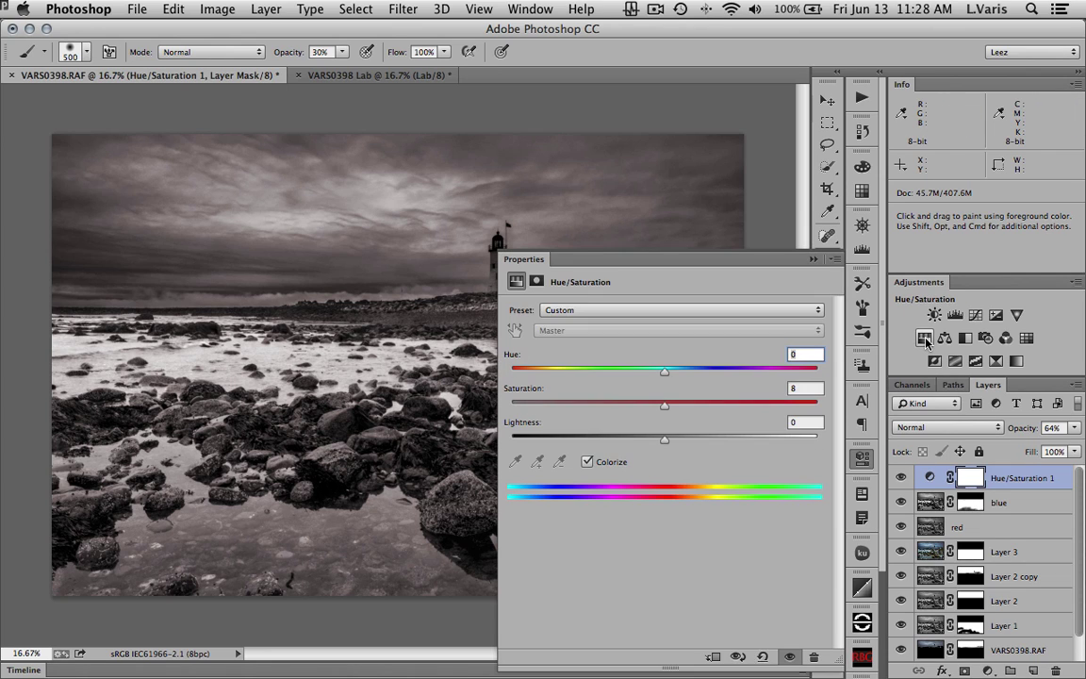
click(586, 461)
drag(513, 372, 684, 375)
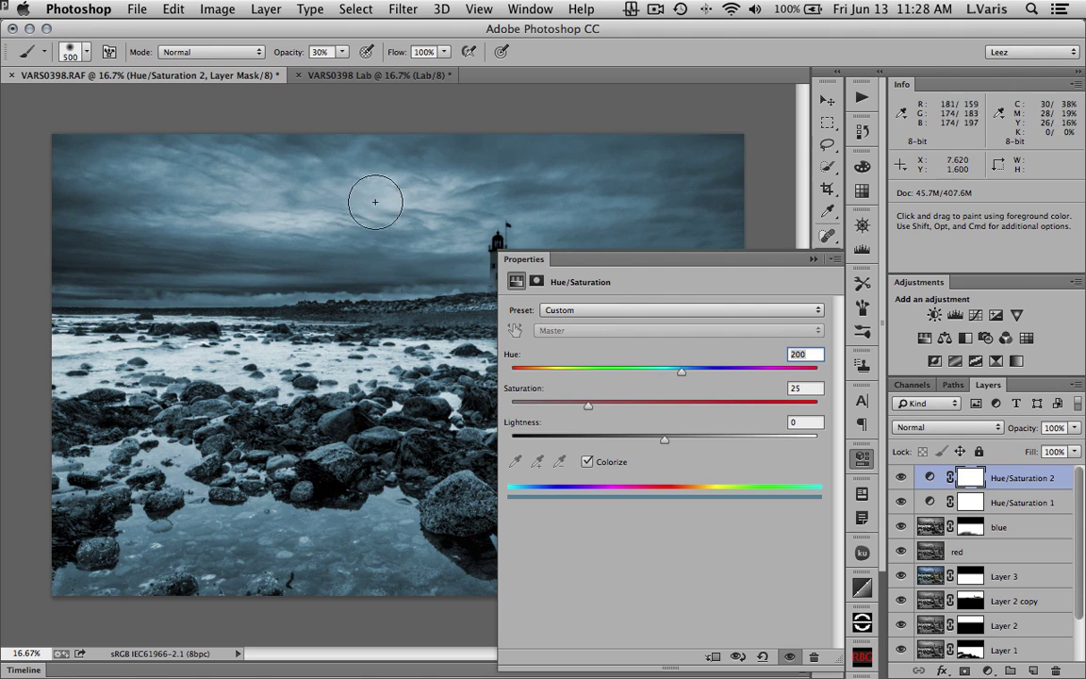
drag(587, 407, 573, 408)
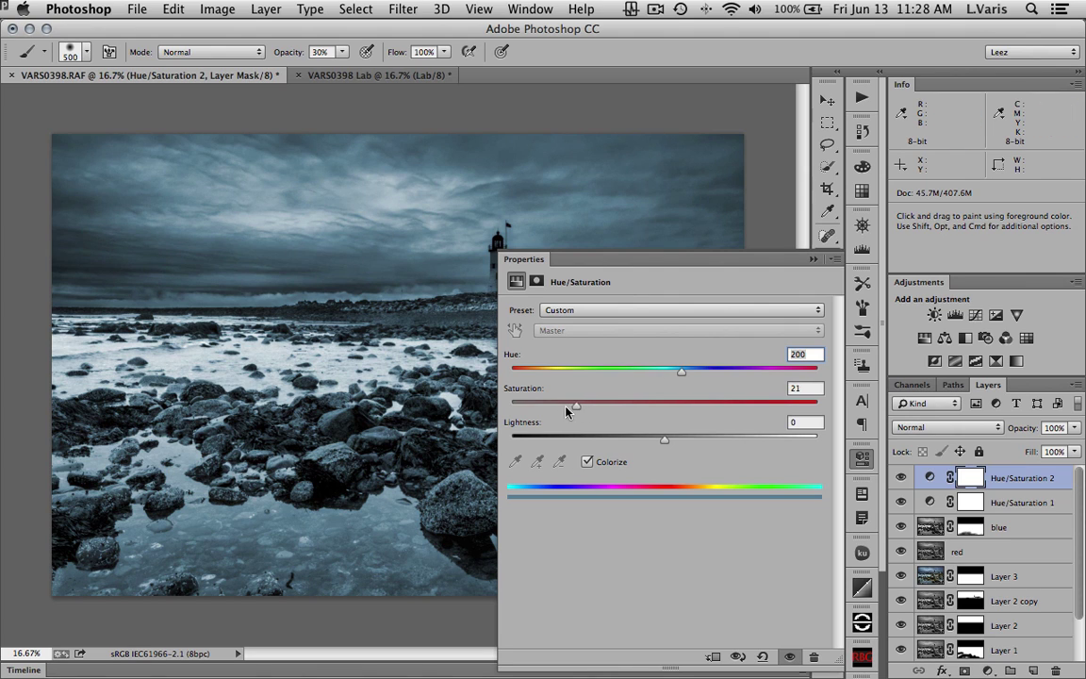
click(812, 260)
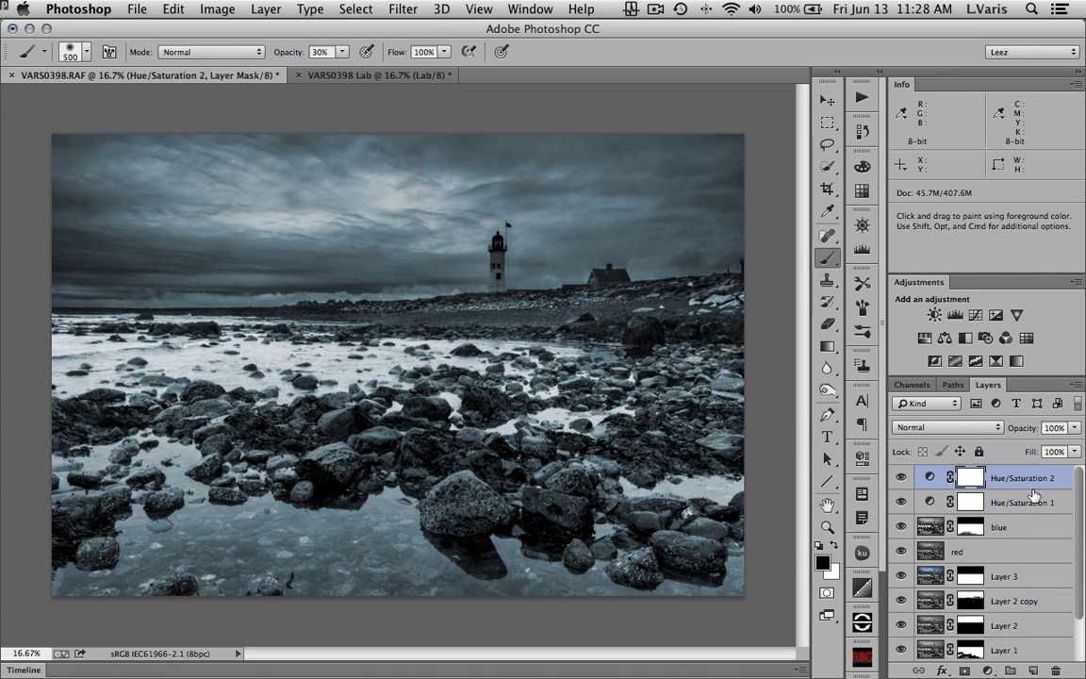
- Limit the blue tint to the highlights with Blend If, raising This Layer's black slider to 101 and splitting it toward the highlights
click(1075, 383)
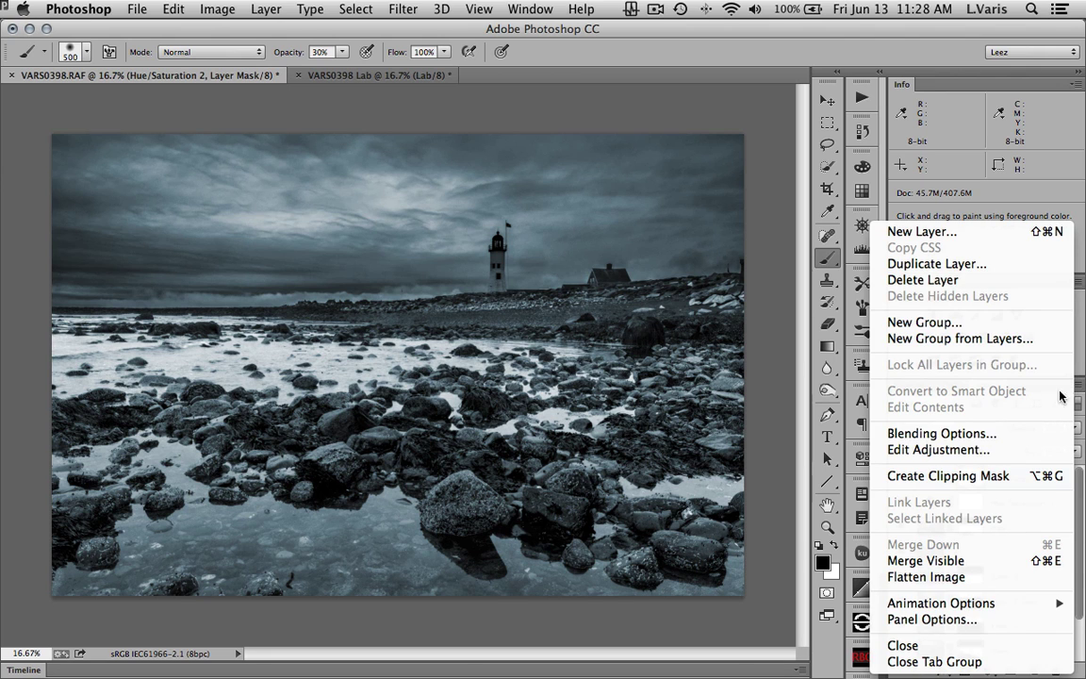
click(991, 434)
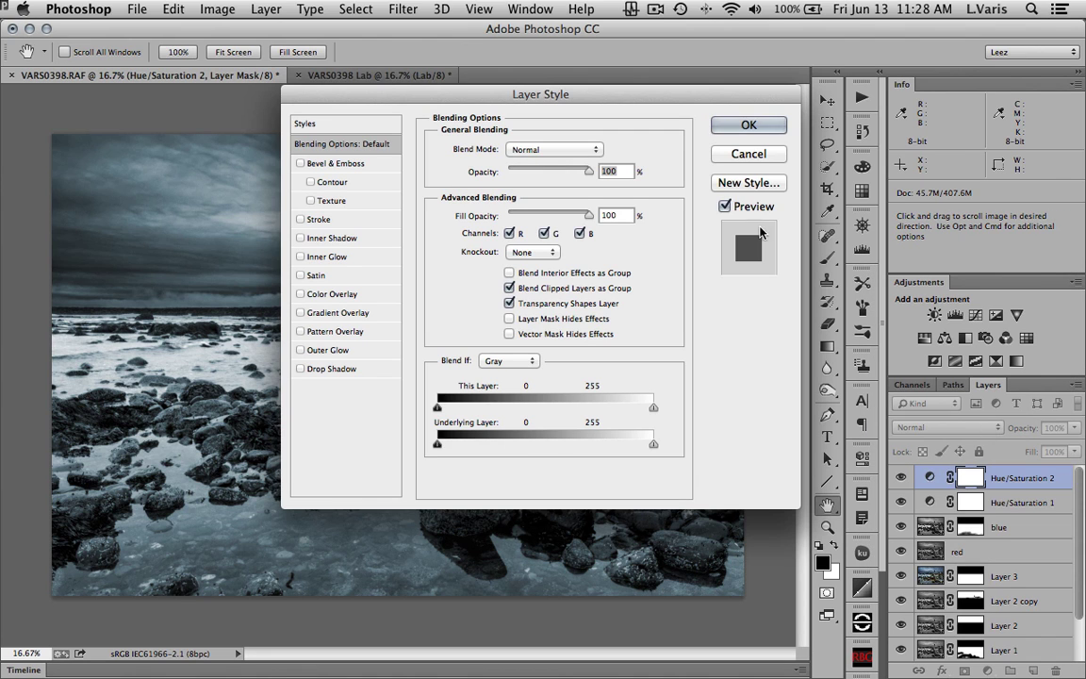
drag(627, 93, 897, 76)
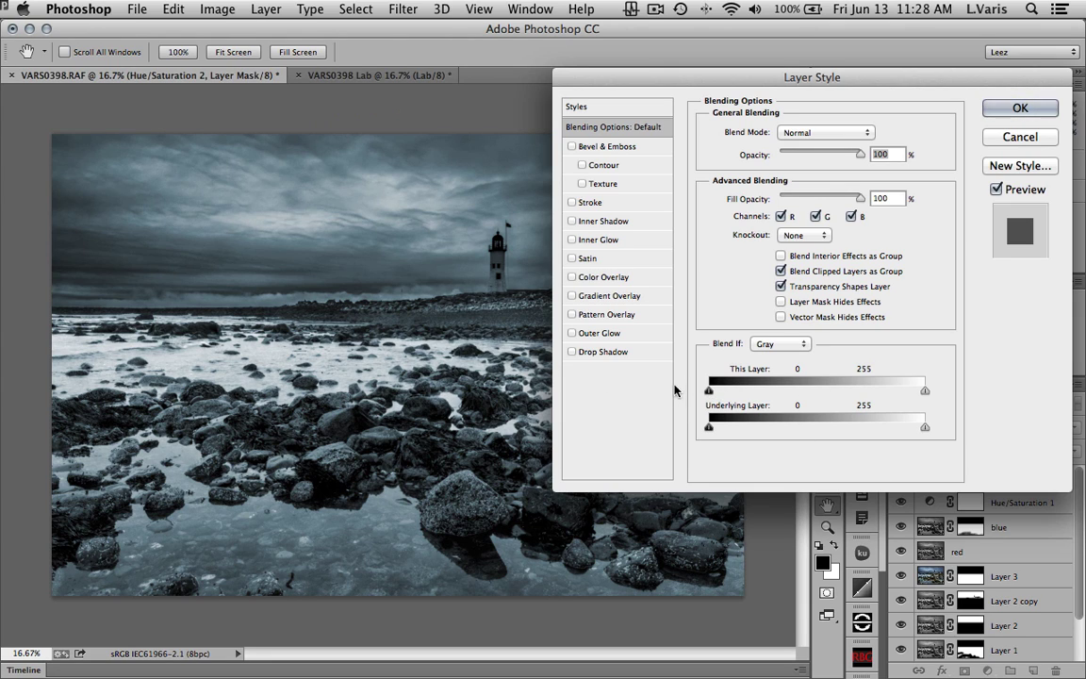
drag(711, 393, 780, 393)
drag(783, 394, 788, 394)
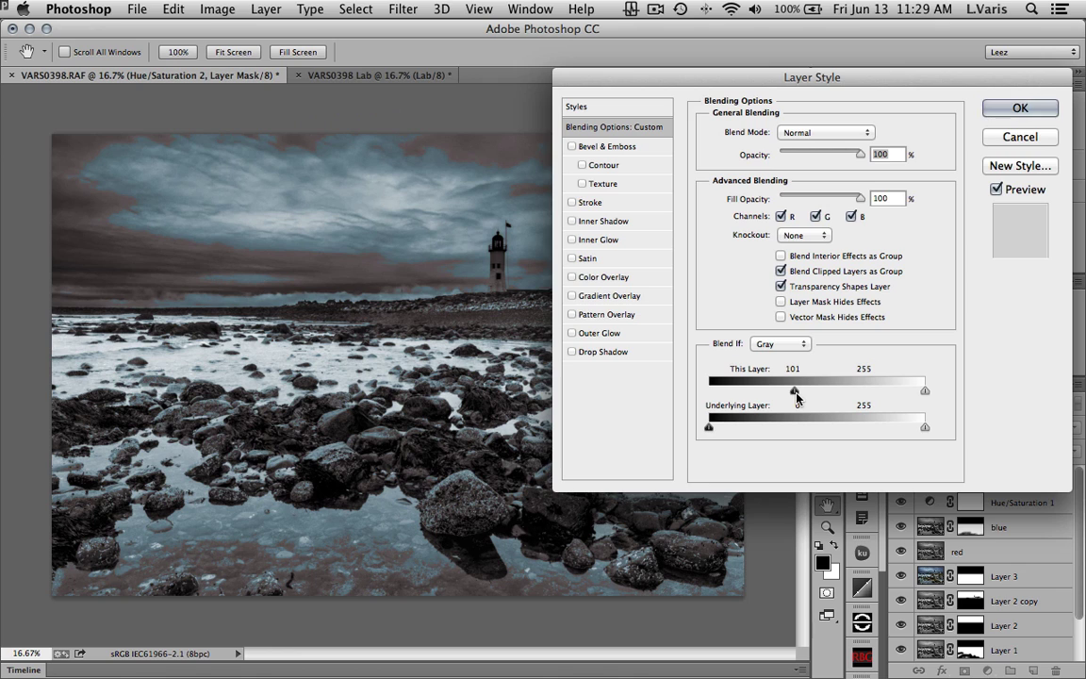
drag(795, 390, 843, 394)
click(1020, 108)
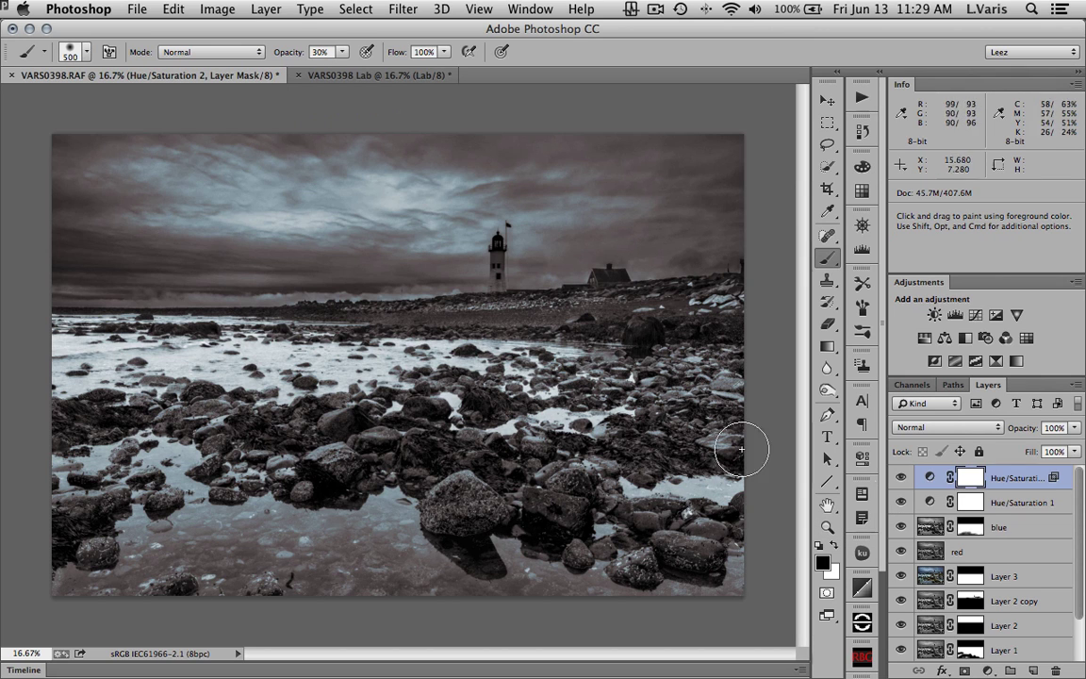
- Compare the image with the blue-tinting Hue/Saturation layer hidden and shown
click(900, 479)
click(900, 479)
click(900, 479)
click(900, 479)
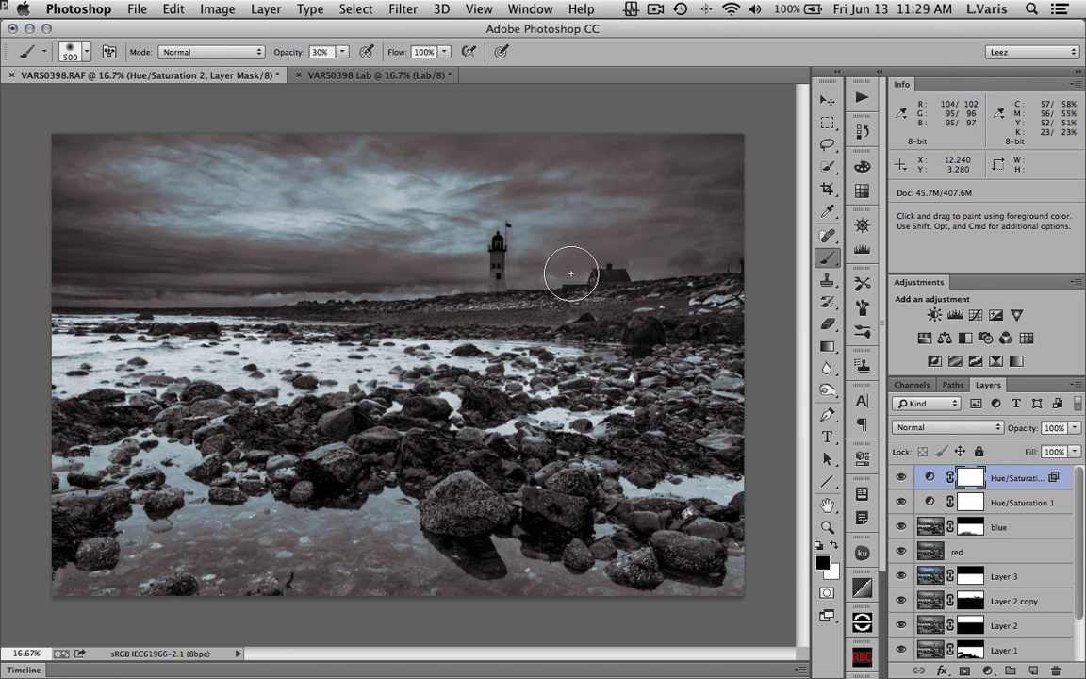
- Group the two Hue/Saturation layers into a new group named toning
shift+click(940, 500)
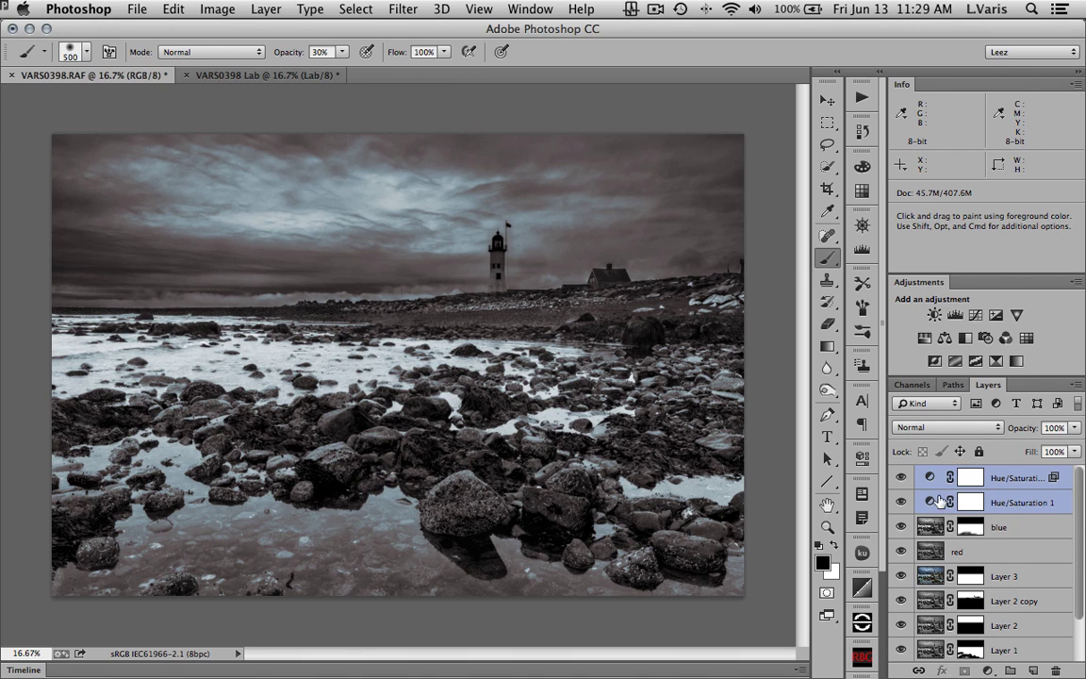
click(1076, 386)
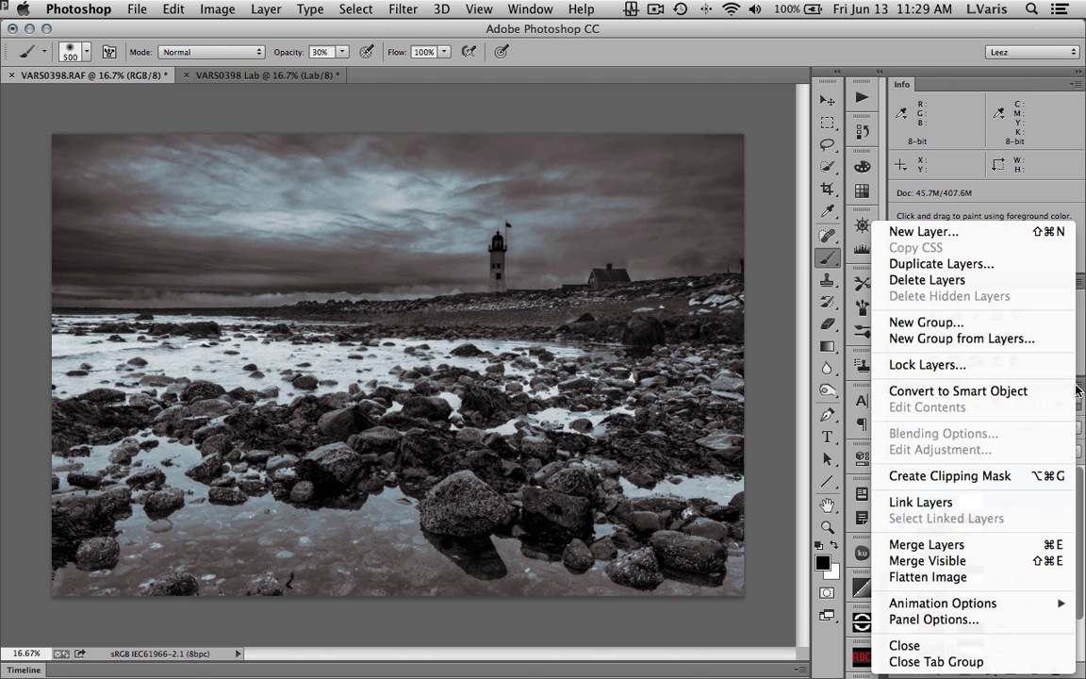
click(1003, 339)
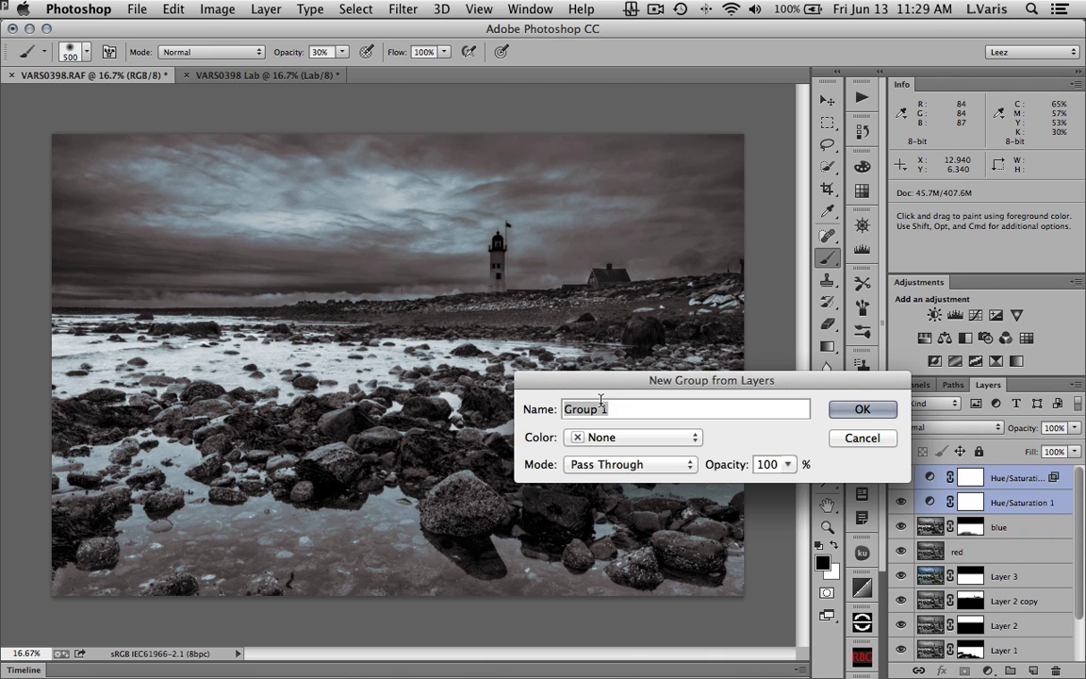
text(toning)
click(862, 409)
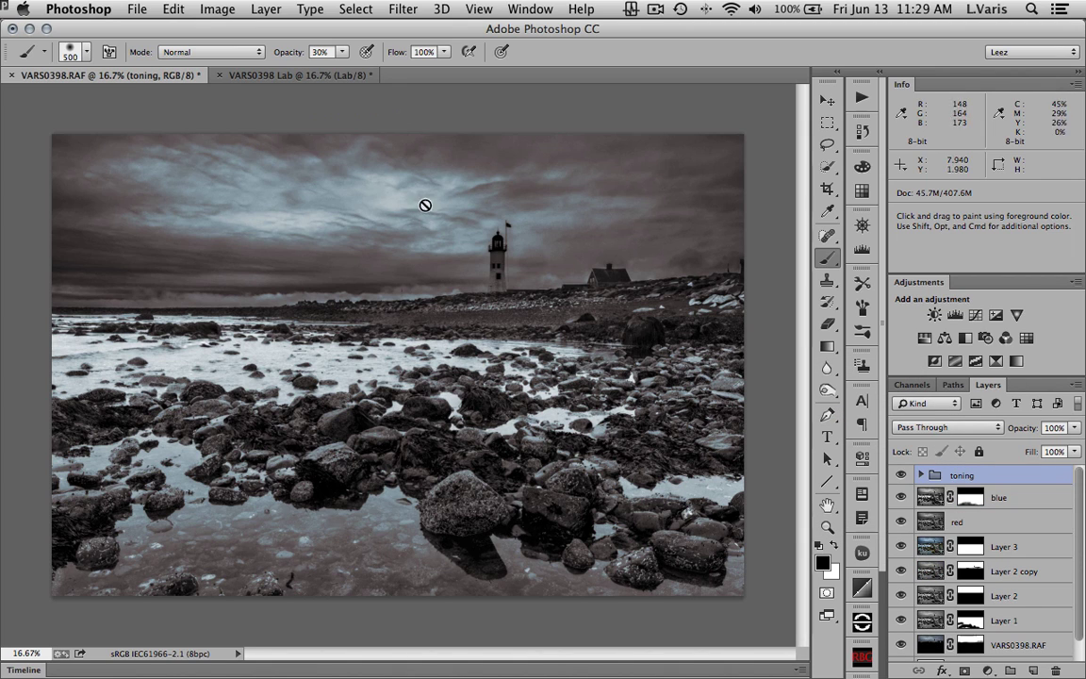
- Lower the toning group's opacity to 54%
click(1073, 426)
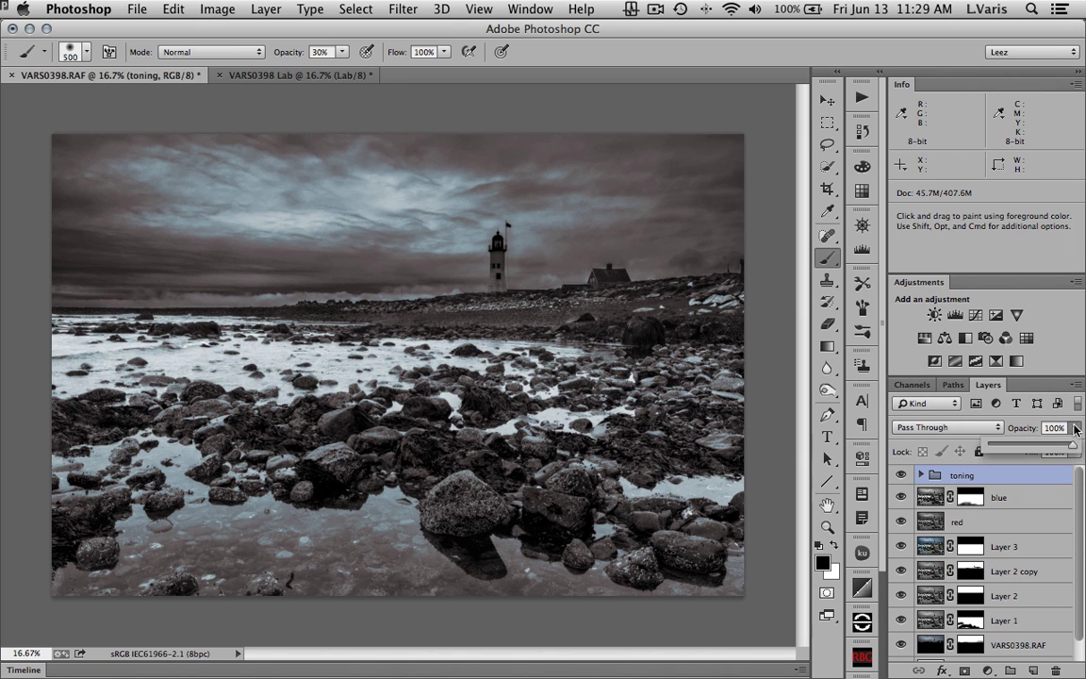
drag(1068, 450, 1043, 453)
drag(1039, 448, 1035, 455)
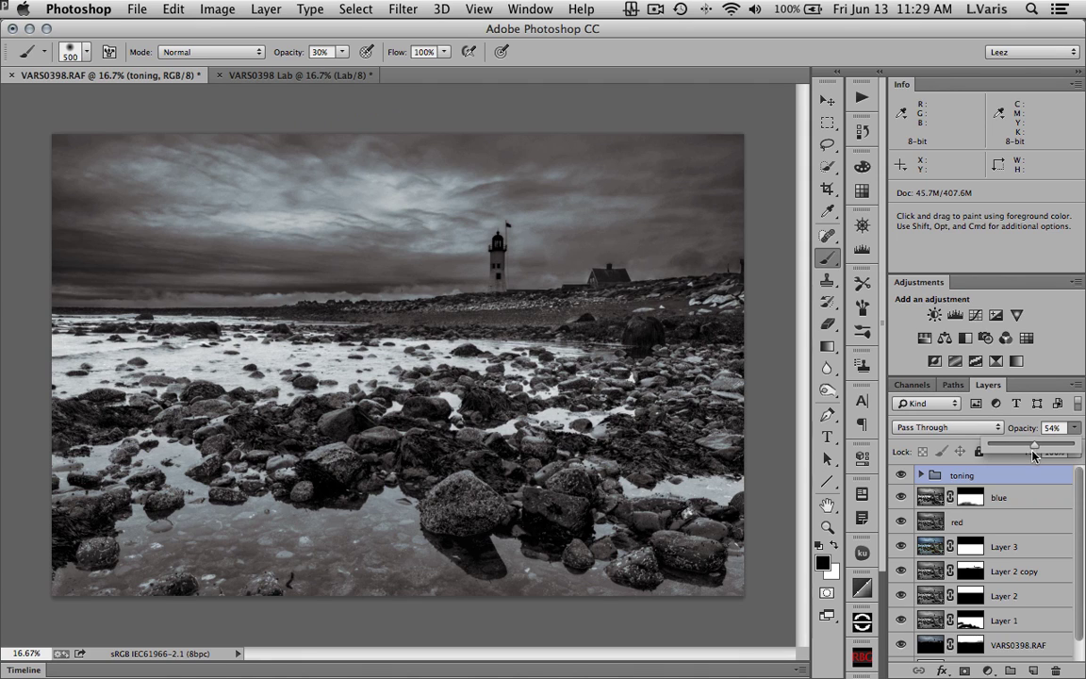
- Compare the split-toned image with the neutral black-and-white version by repeatedly hiding and showing the toning group
click(901, 475)
click(900, 475)
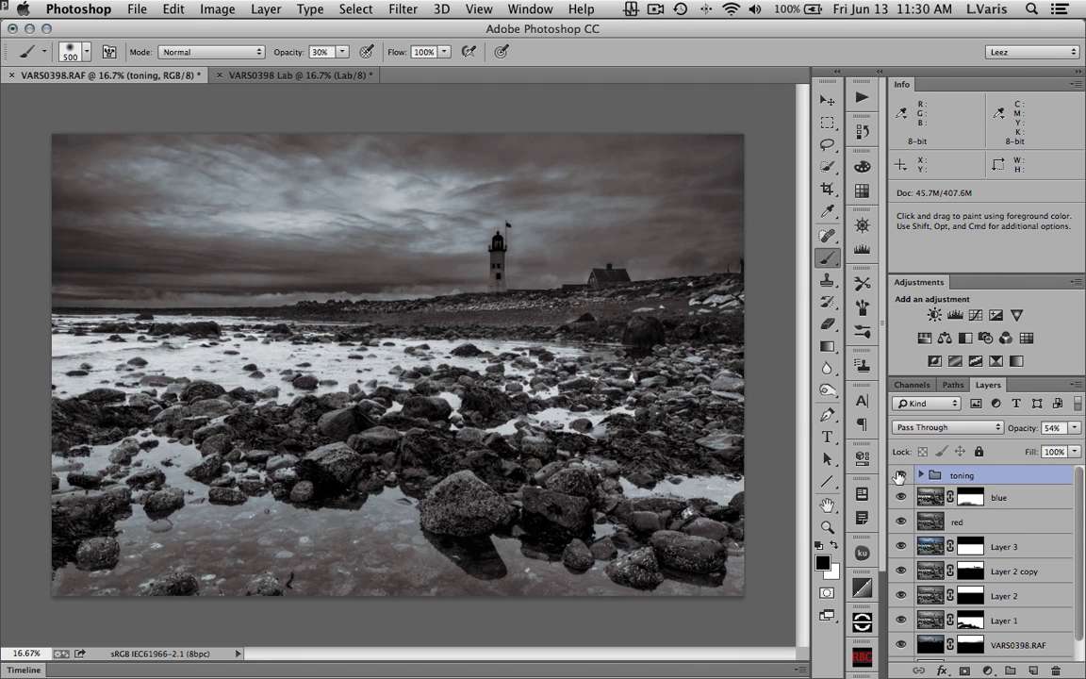
click(900, 475)
click(900, 476)
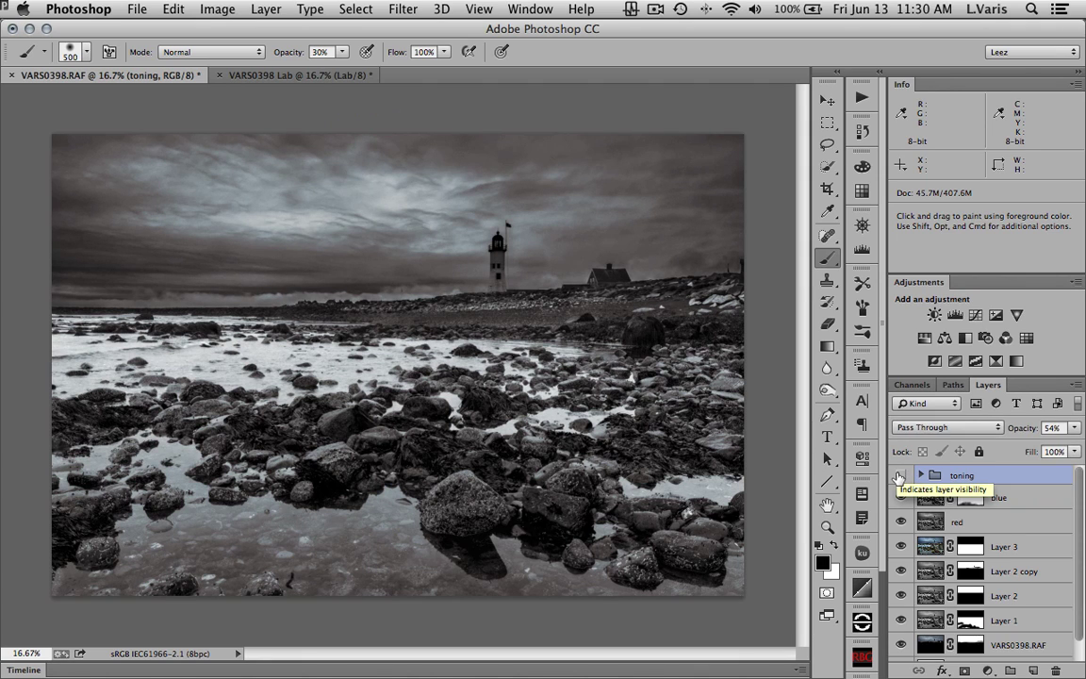
click(900, 475)
click(900, 475)
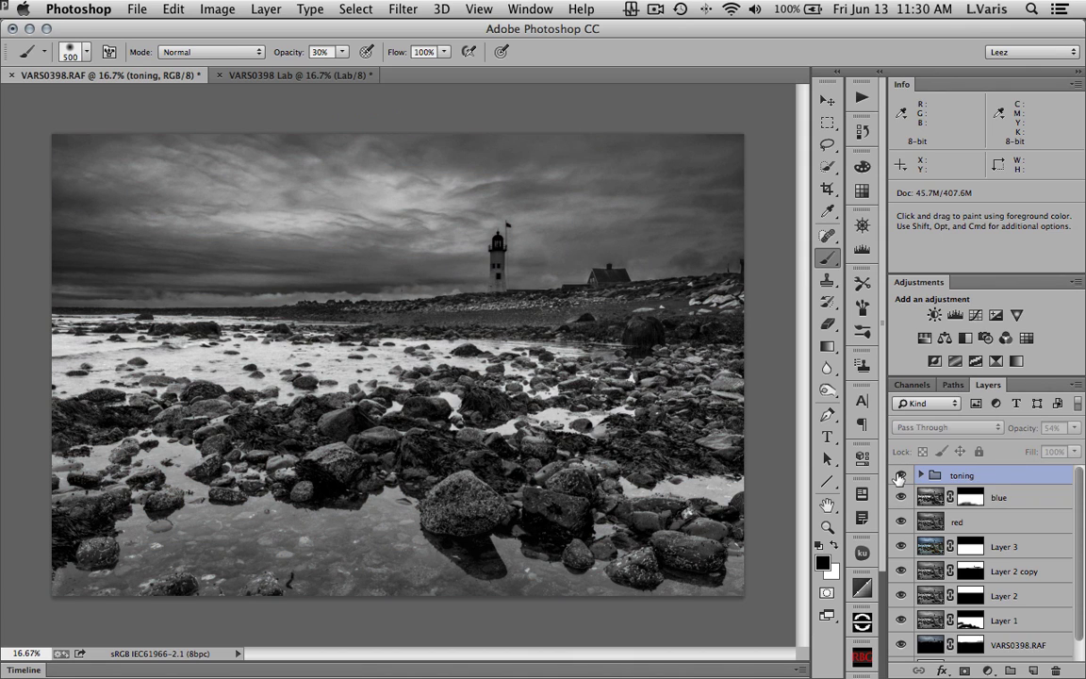
click(901, 475)
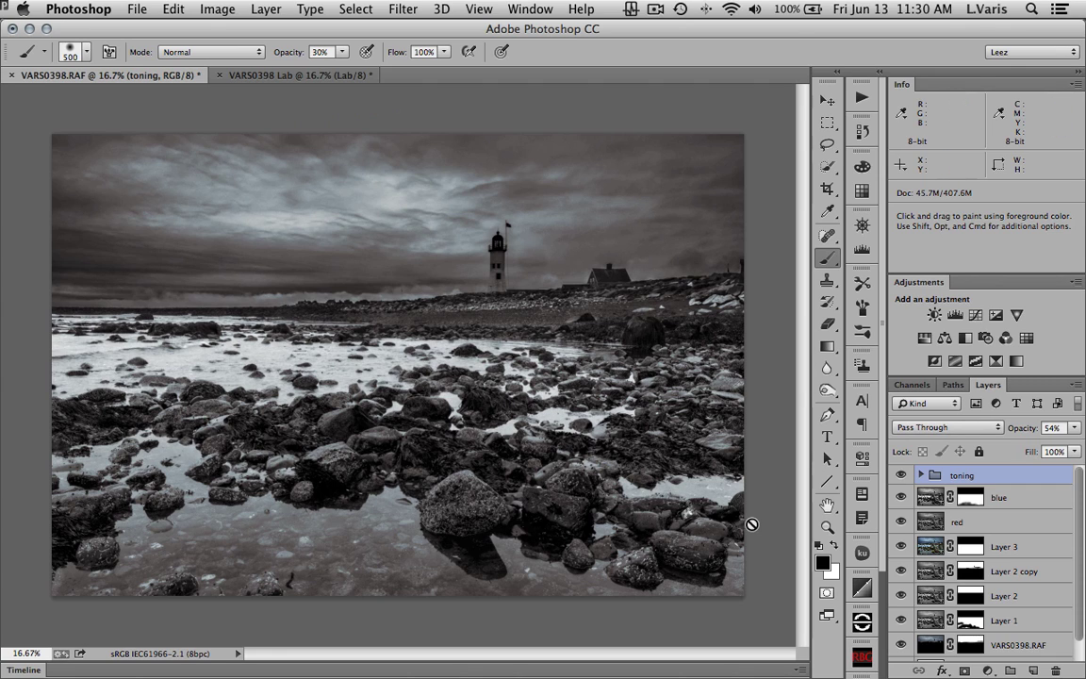
- Group the toning group with the blue and red layers into a new group named B&W
shift+click(931, 523)
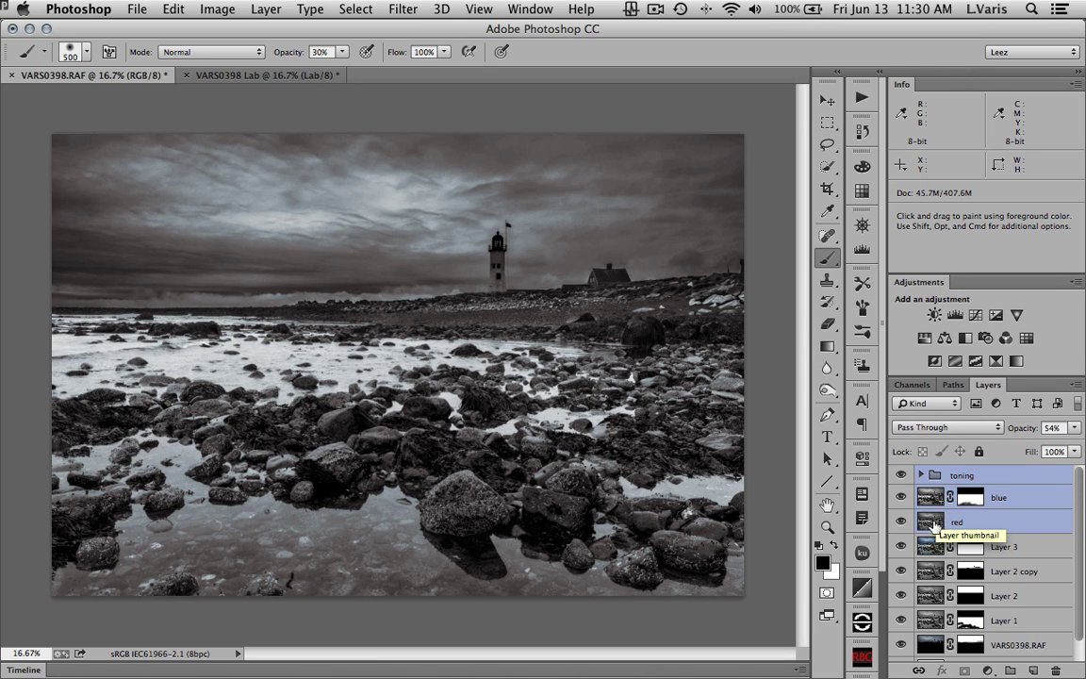
click(1076, 388)
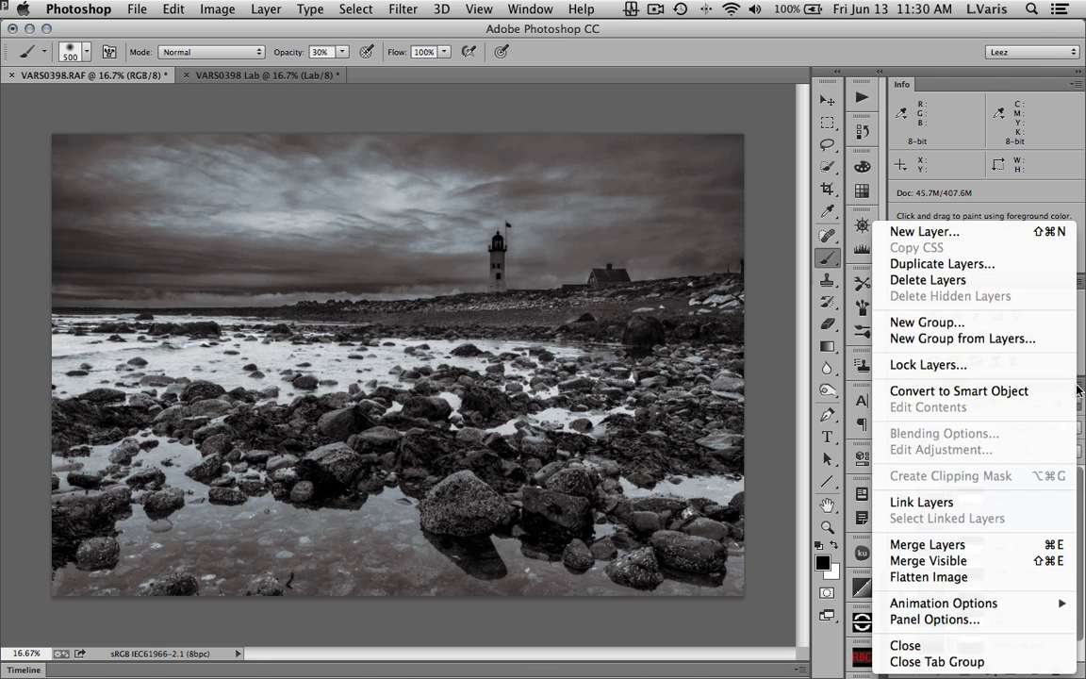
click(1006, 341)
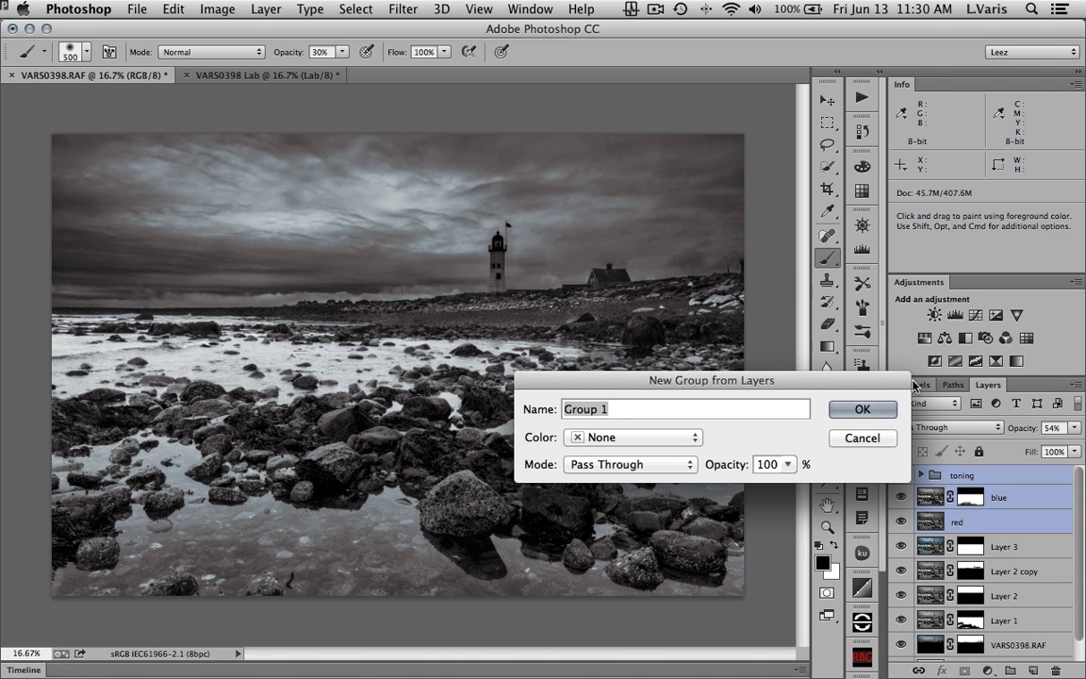
text(B&W)
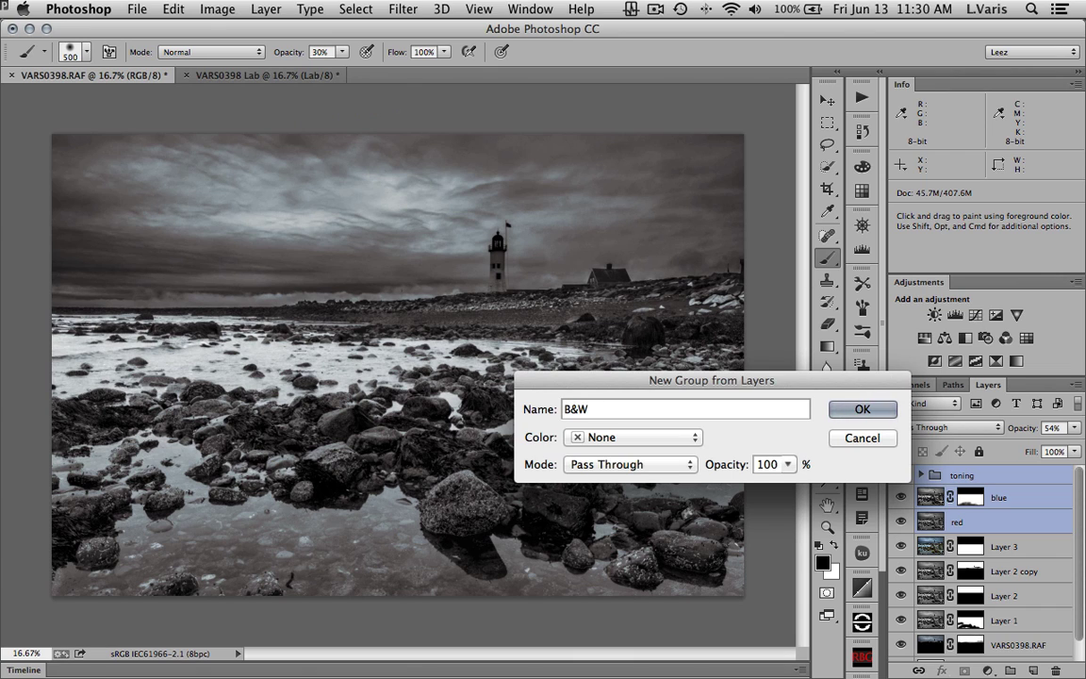
key(Return)
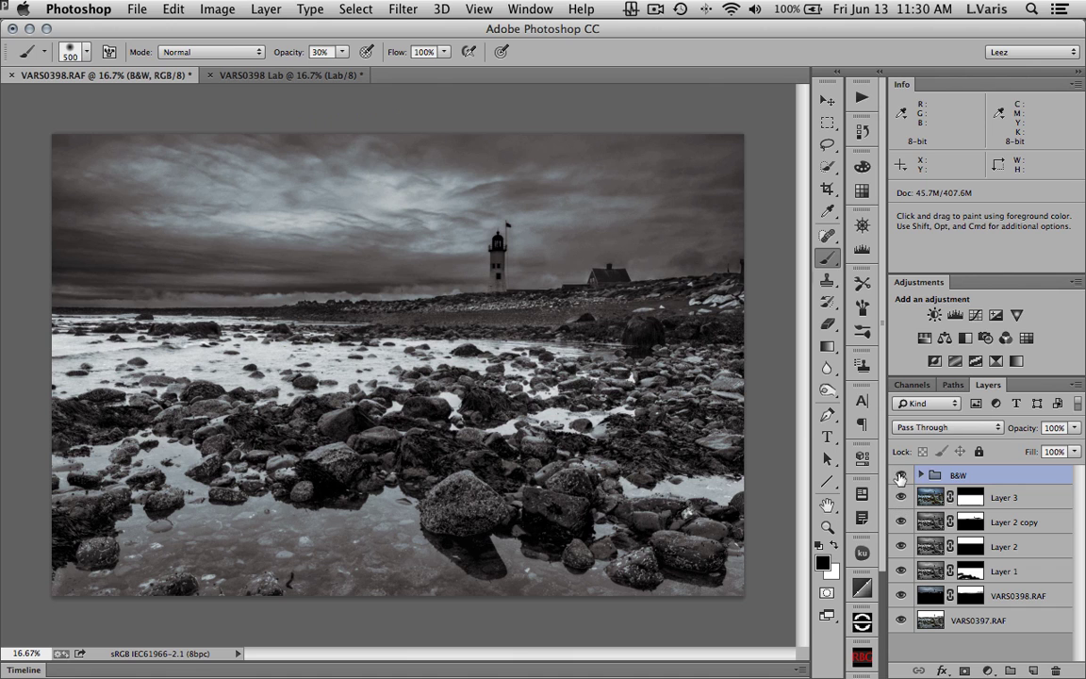
- Compare the toned black-and-white version with the color blend by repeatedly hiding and showing the B&W group
click(901, 475)
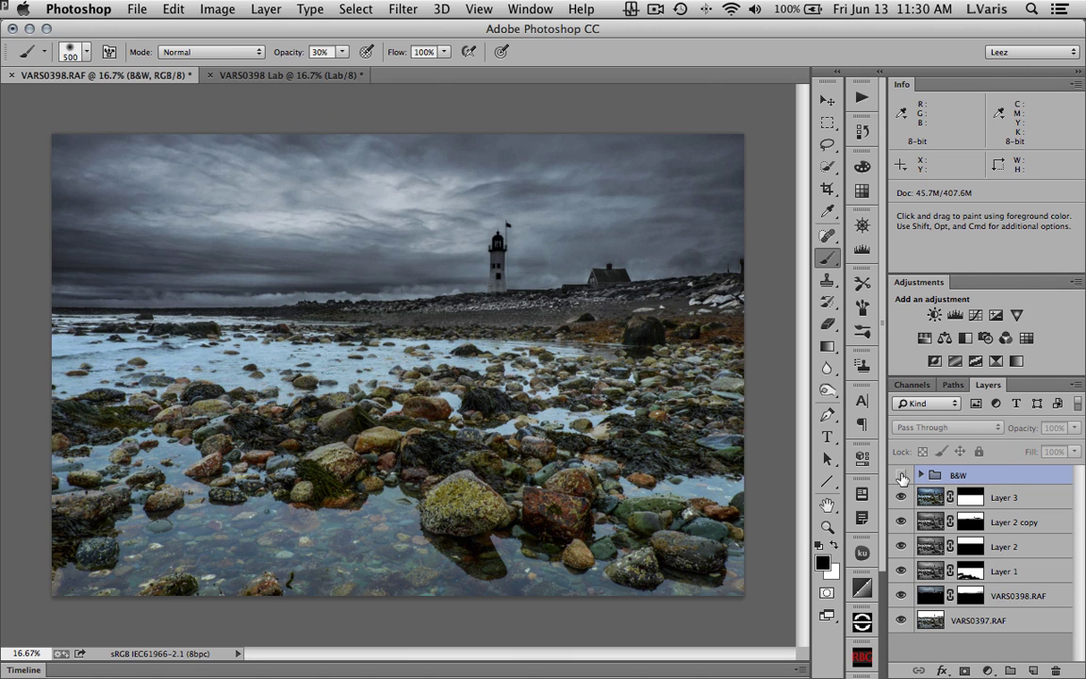
click(901, 475)
click(901, 475)
click(901, 475)
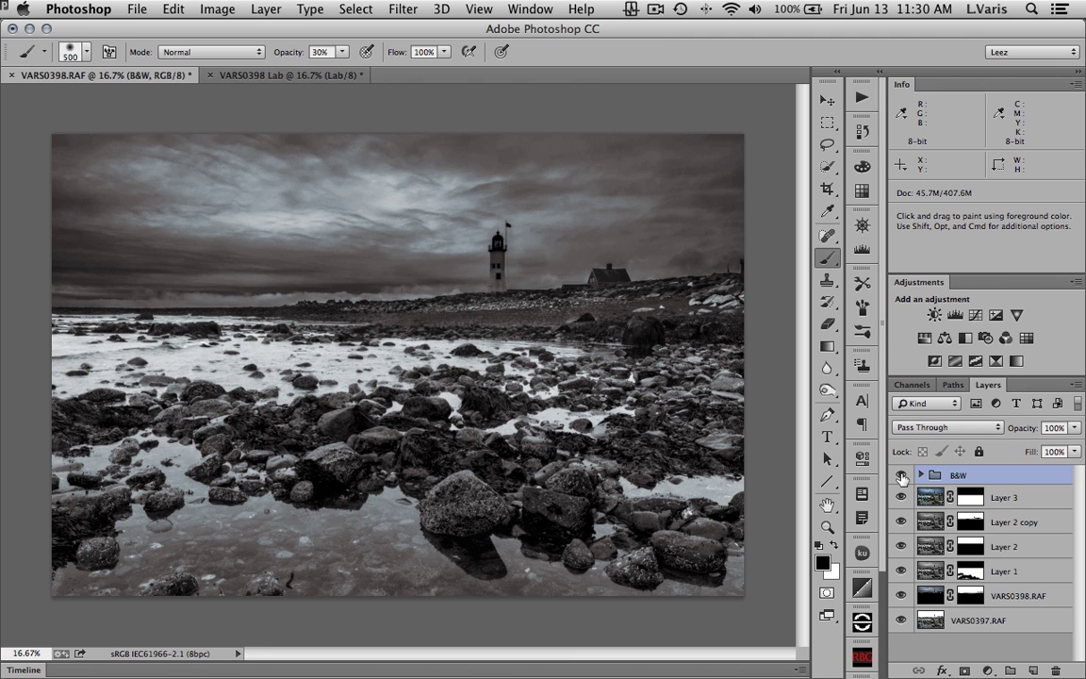
click(901, 475)
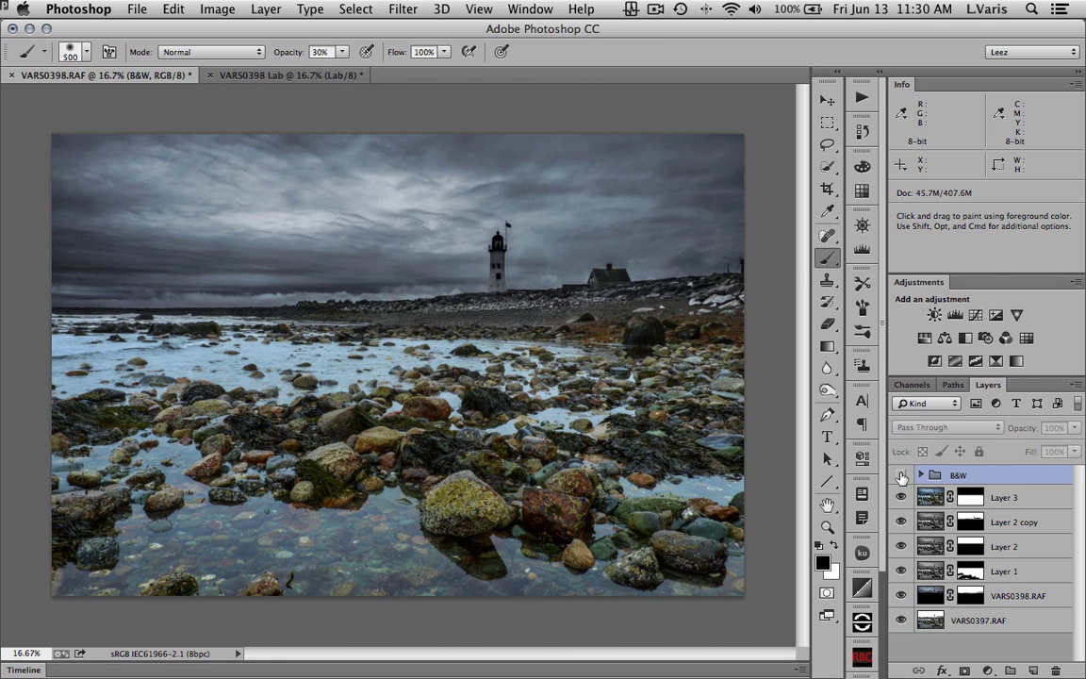
click(901, 475)
click(901, 475)
click(901, 475)
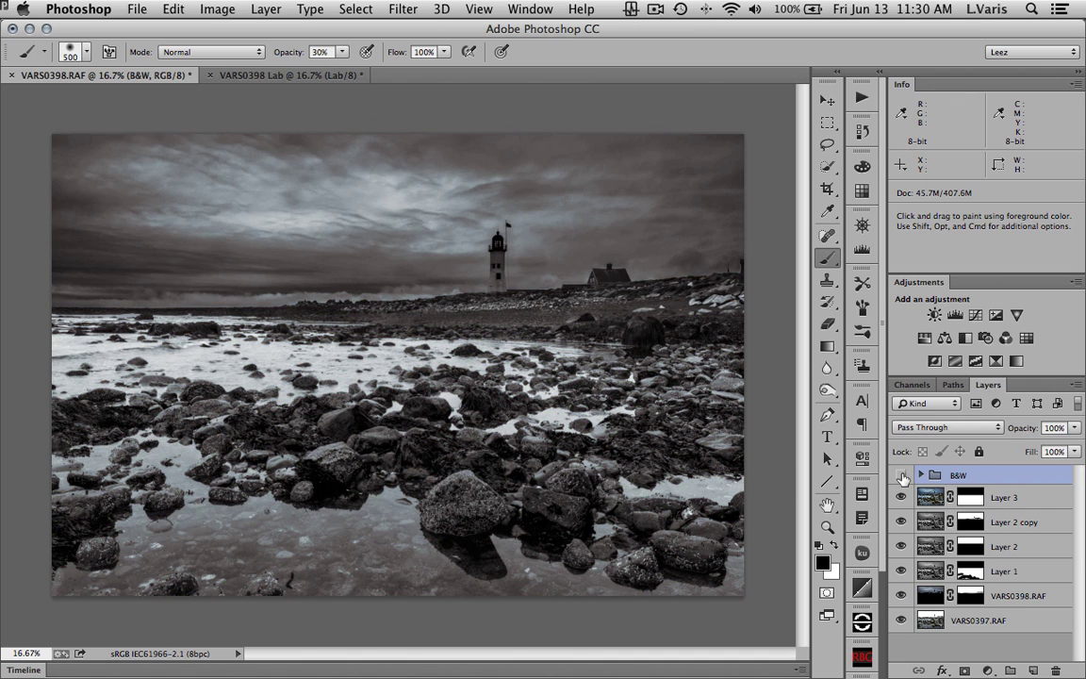
click(902, 476)
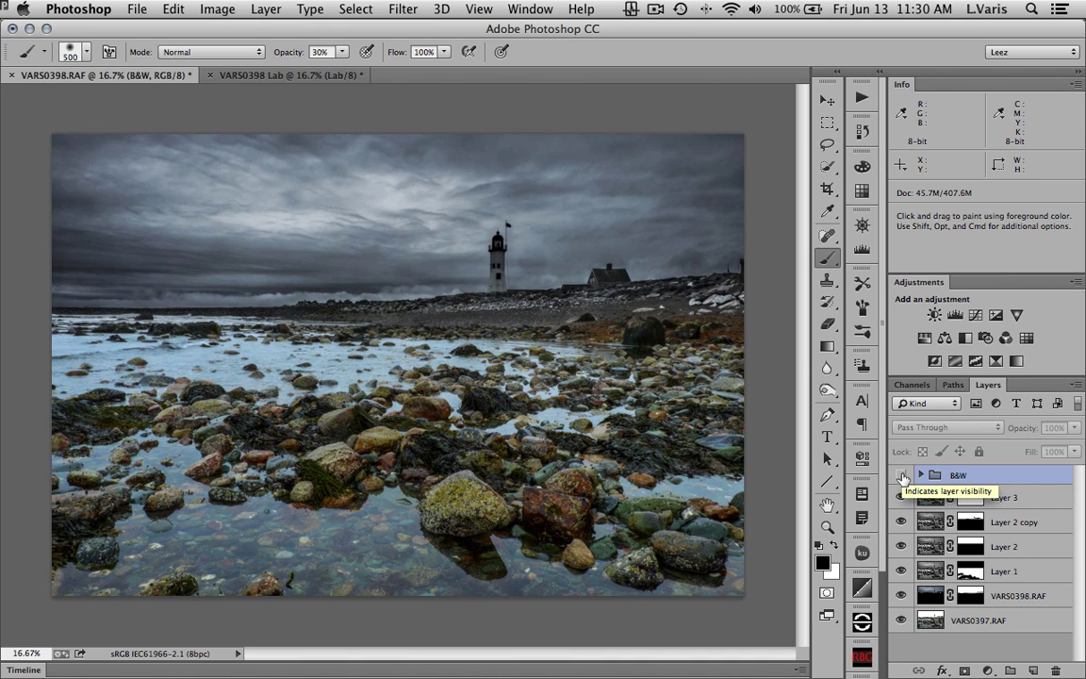
click(902, 476)
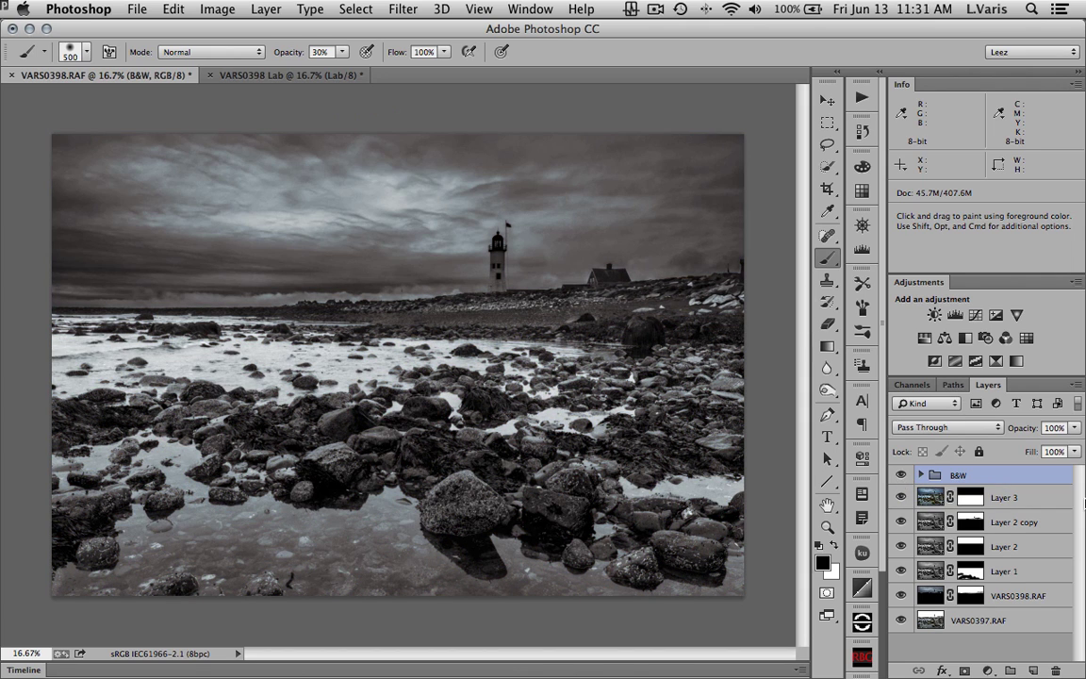
- Switch to Lightroom to view the dark source exposure VARS0398.RAF, and return to the layered composite in Photoshop
mouse_move(1083, 501)
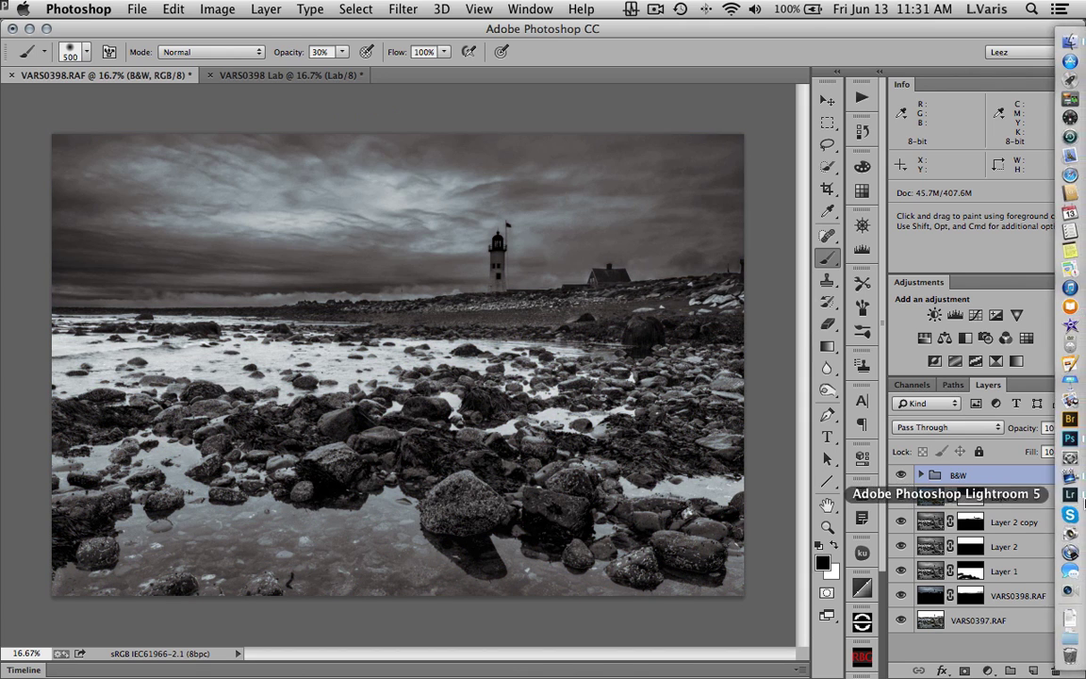
click(1071, 497)
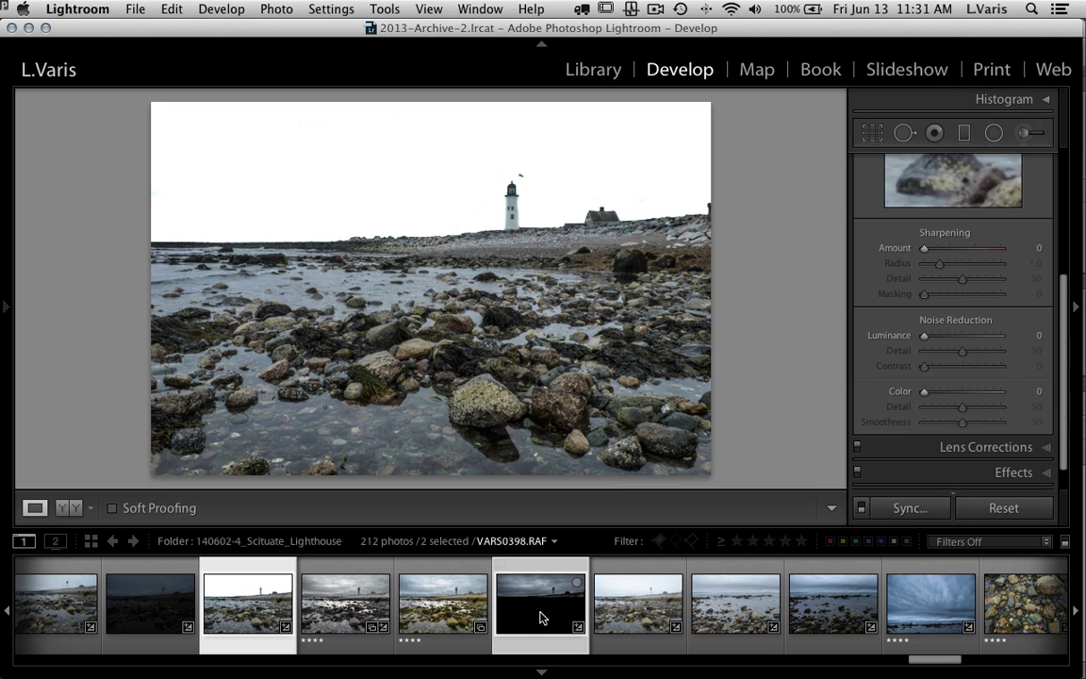
click(540, 618)
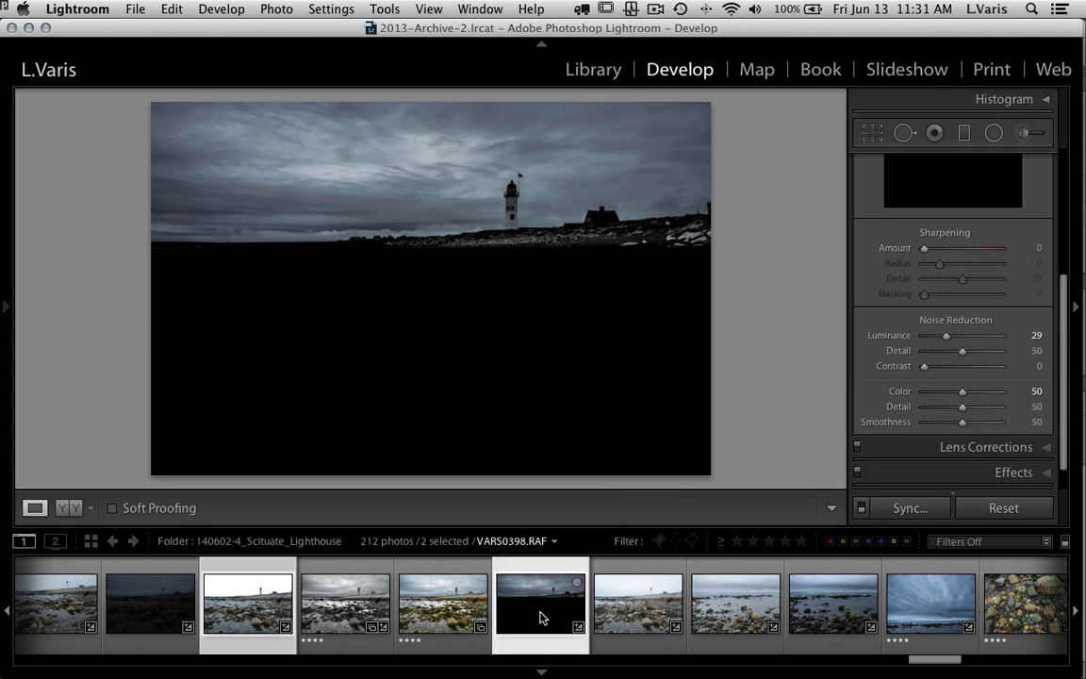
mouse_move(1074, 594)
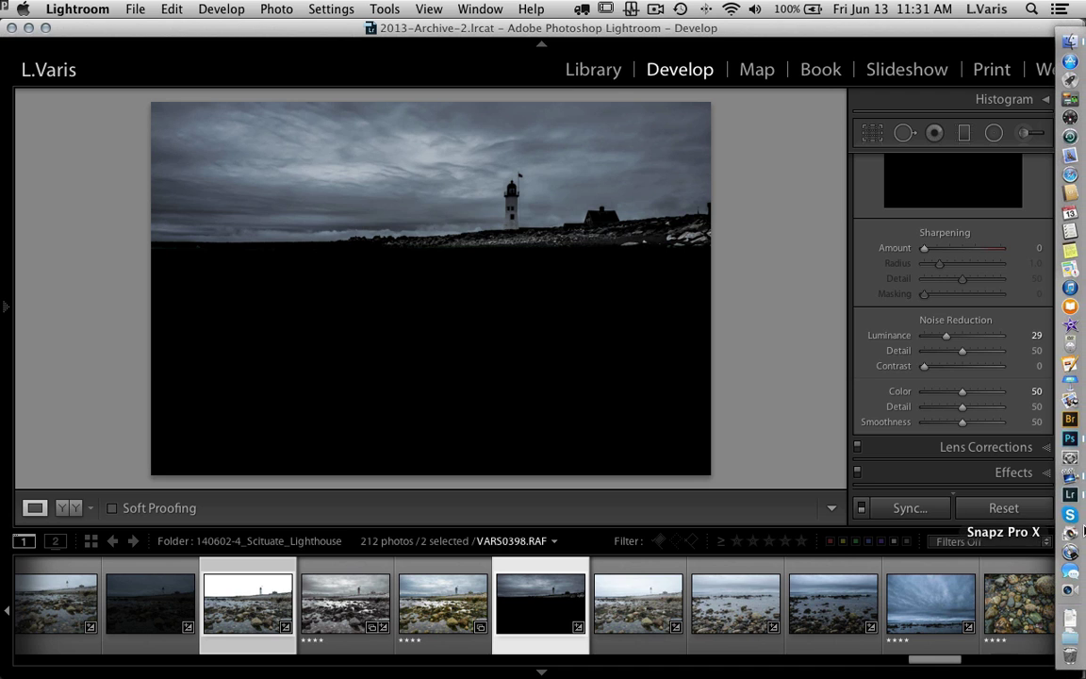
click(1070, 438)
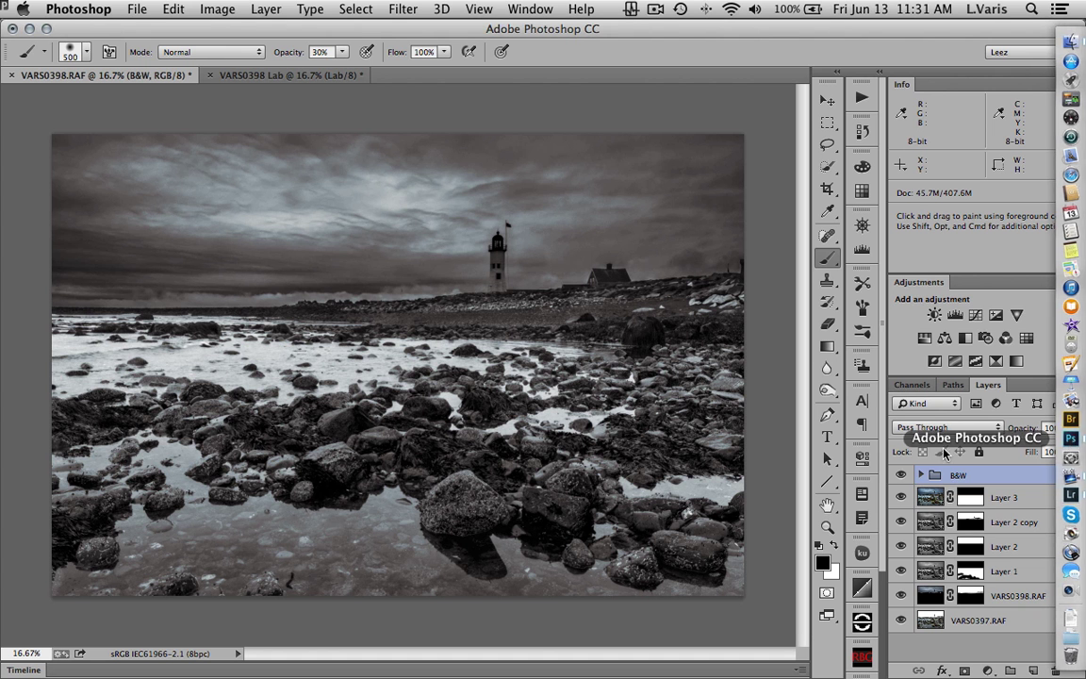